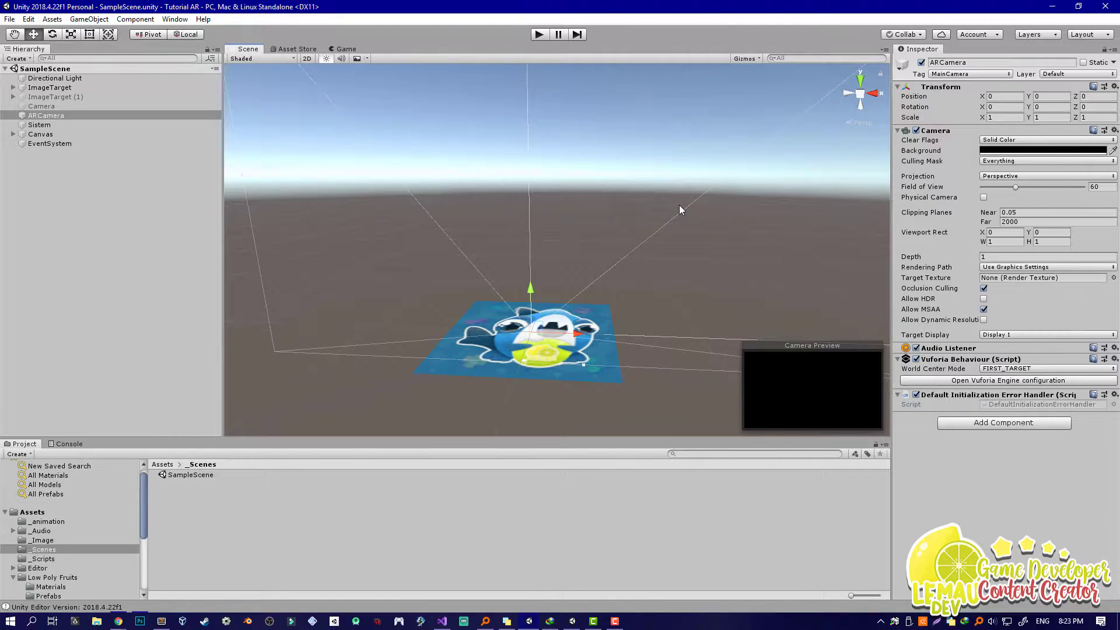
Examine the TempatBuah object inside ImageTarget and its rotation script settings.
left_click(47, 87)
left_click(13, 87)
left_click(46, 97)
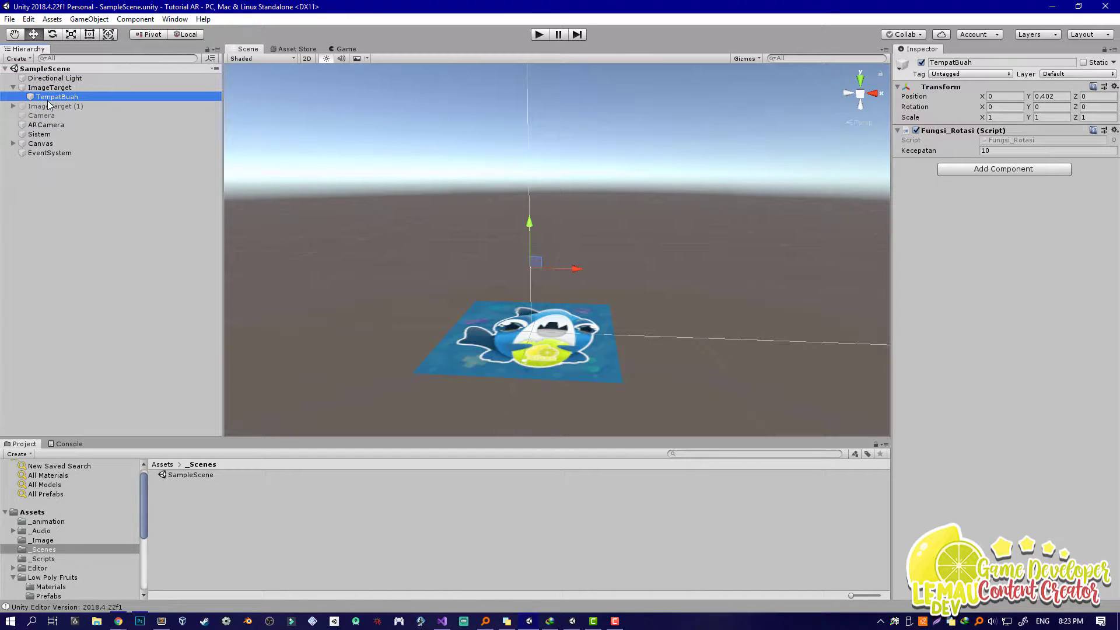
left_click_drag(362, 196, 440, 190, "alt")
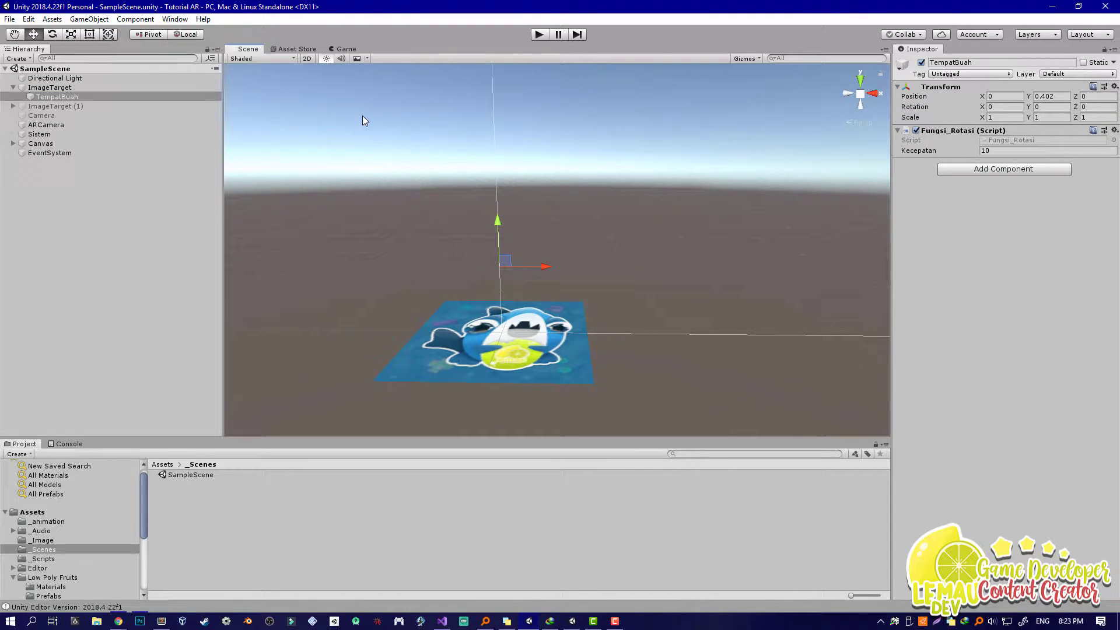
left_click(13, 87)
left_click(80, 193)
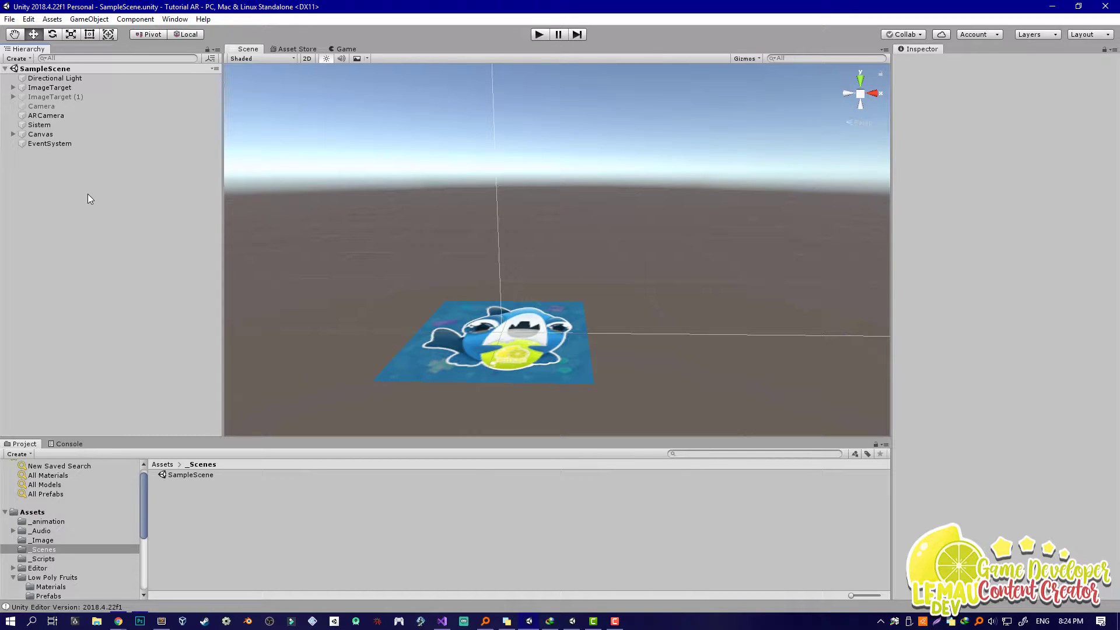
left_click(41, 179)
left_click_drag(498, 211, 436, 219, "alt")
right_click_drag(436, 218, 367, 219)
left_click(103, 223)
right_click_drag(653, 193, 679, 187)
key("w")
right_click(80, 191)
right_click(48, 165)
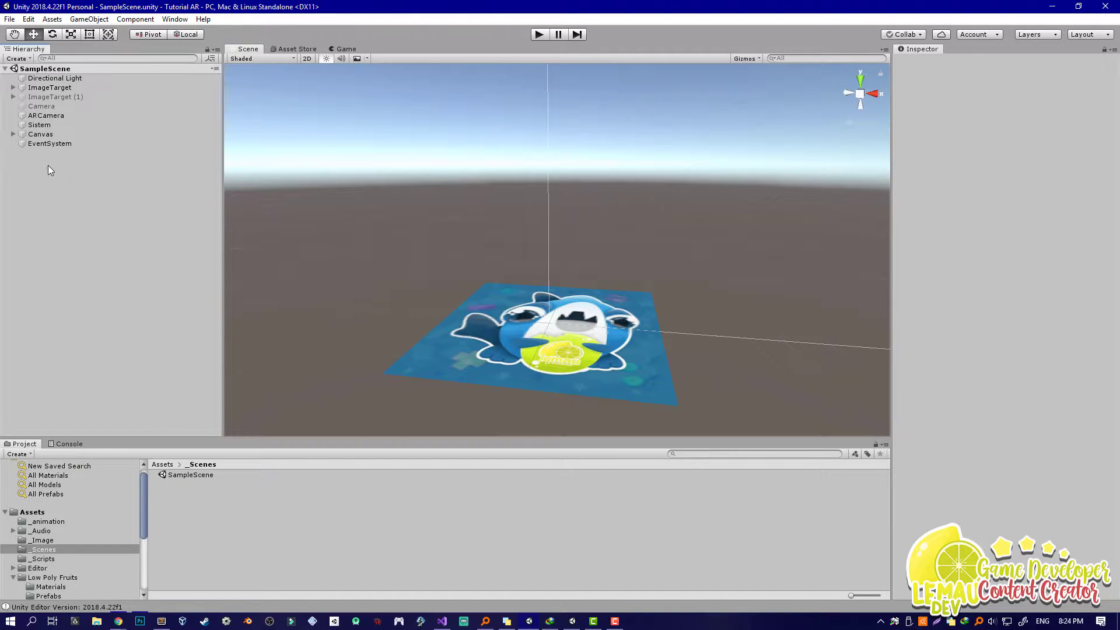
right_click(48, 165)
left_click(183, 190)
right_click(104, 220)
left_click(72, 199)
Create an empty object at the root of SampleScene and name it KumpulanSuara.
right_click(71, 214)
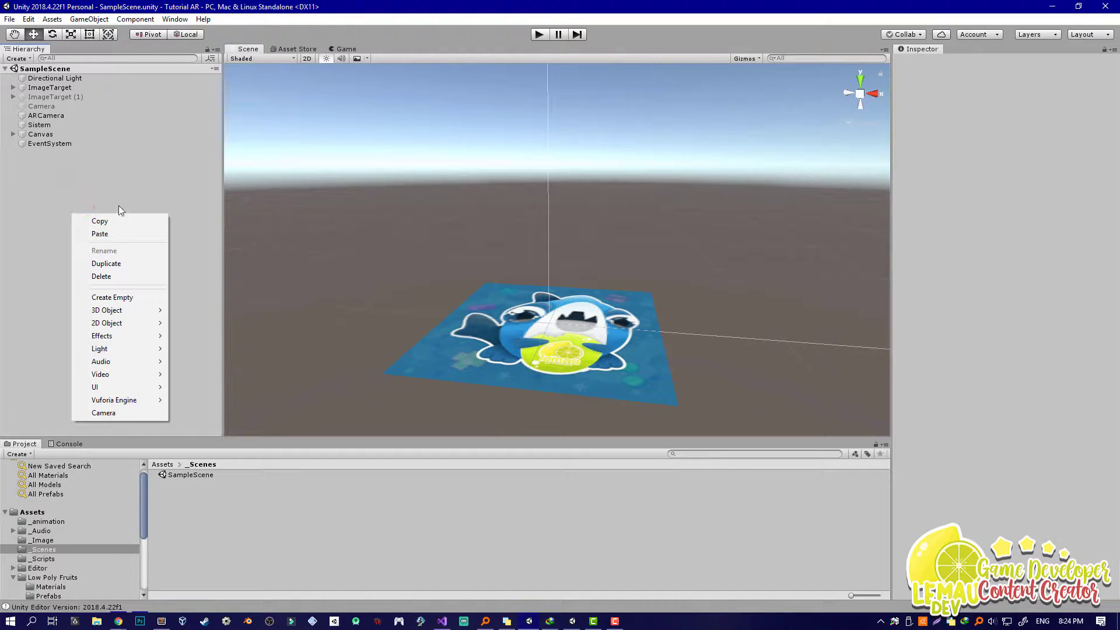
left_click(119, 300)
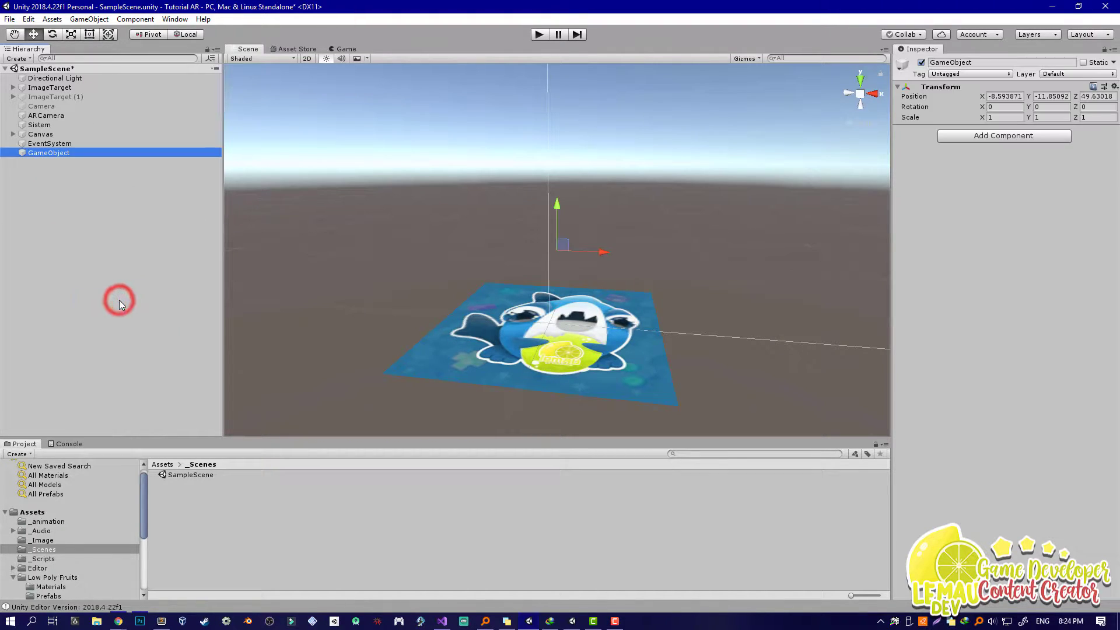
right_click_drag(560, 208, 522, 205)
left_click(111, 154)
left_click(115, 155)
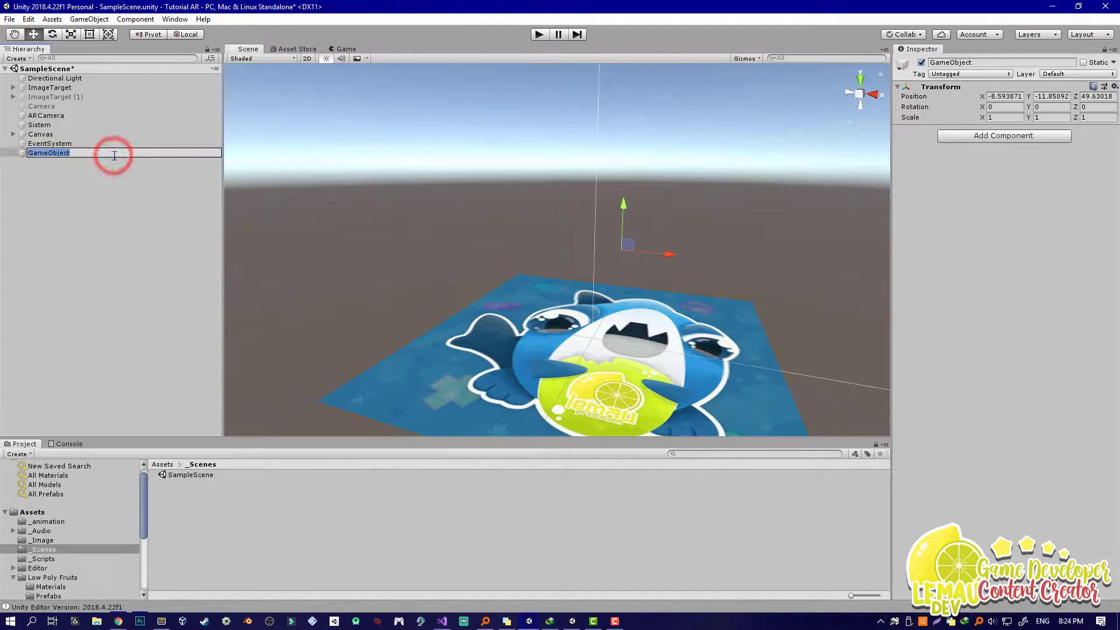
type("Kumpulan Suara")
key("Return")
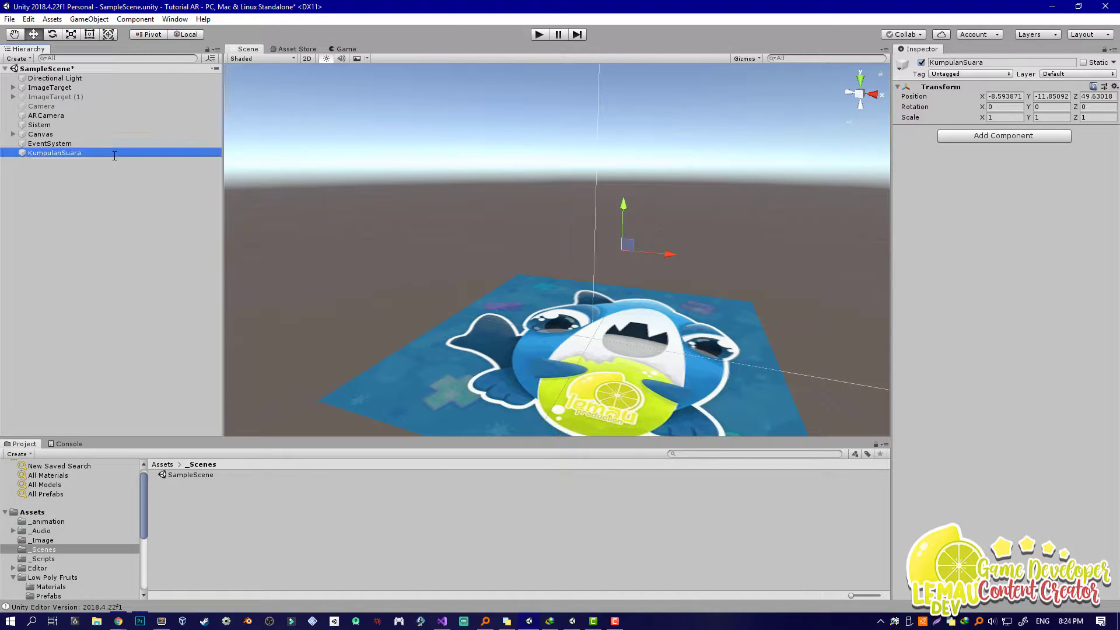
Add a new script component named KumpulanSuara to the KumpulanSuara object.
left_click(89, 152)
left_click(992, 136)
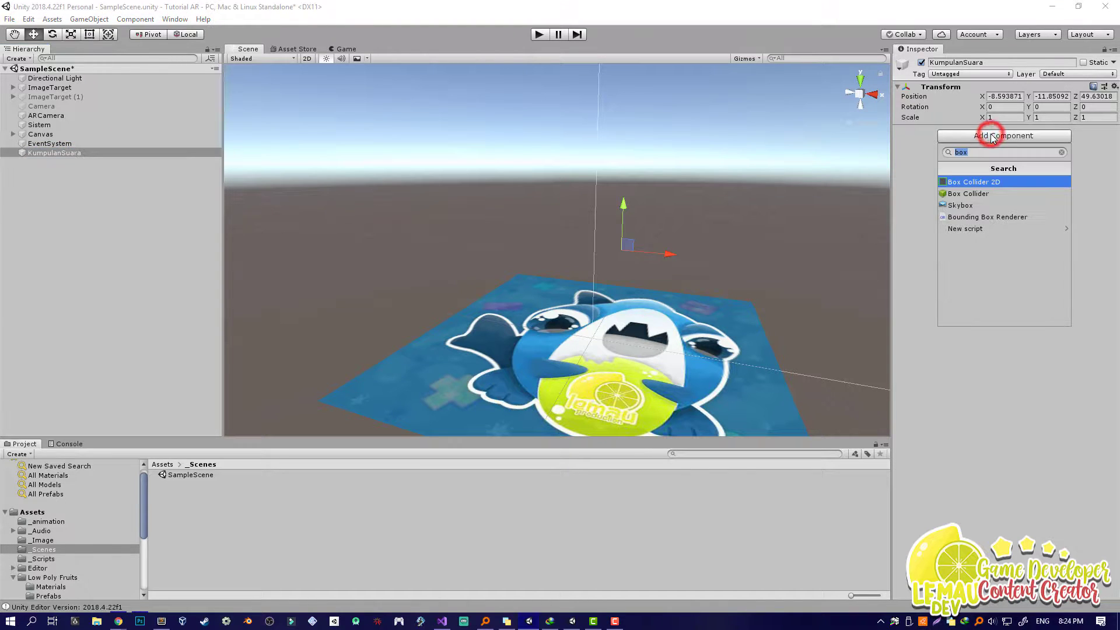
type("KumpulanSuara")
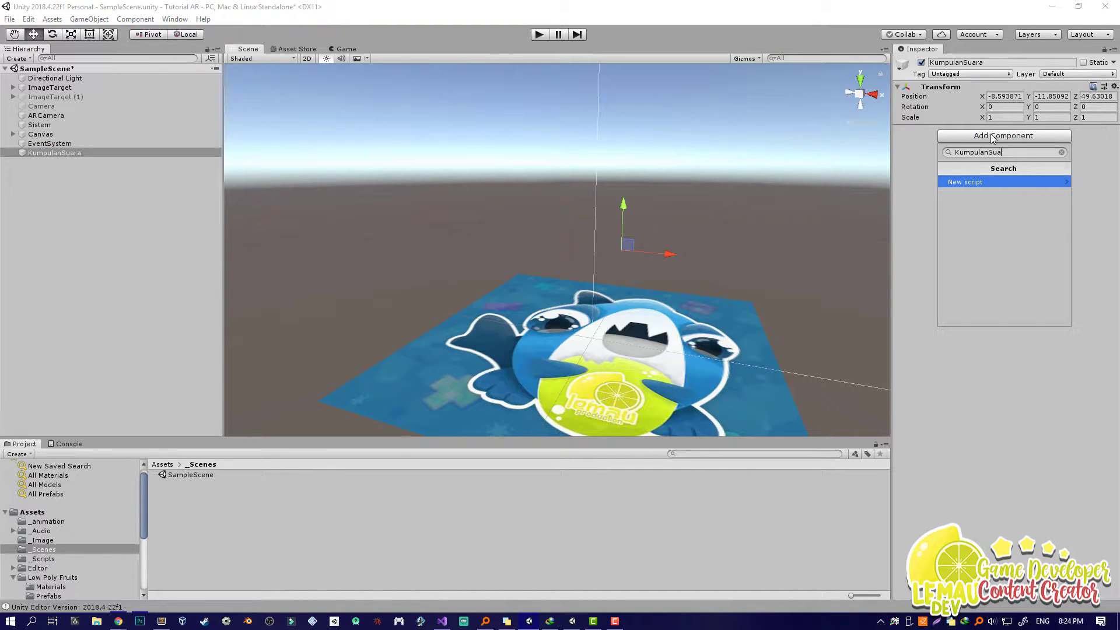
key("Return")
key("Return")
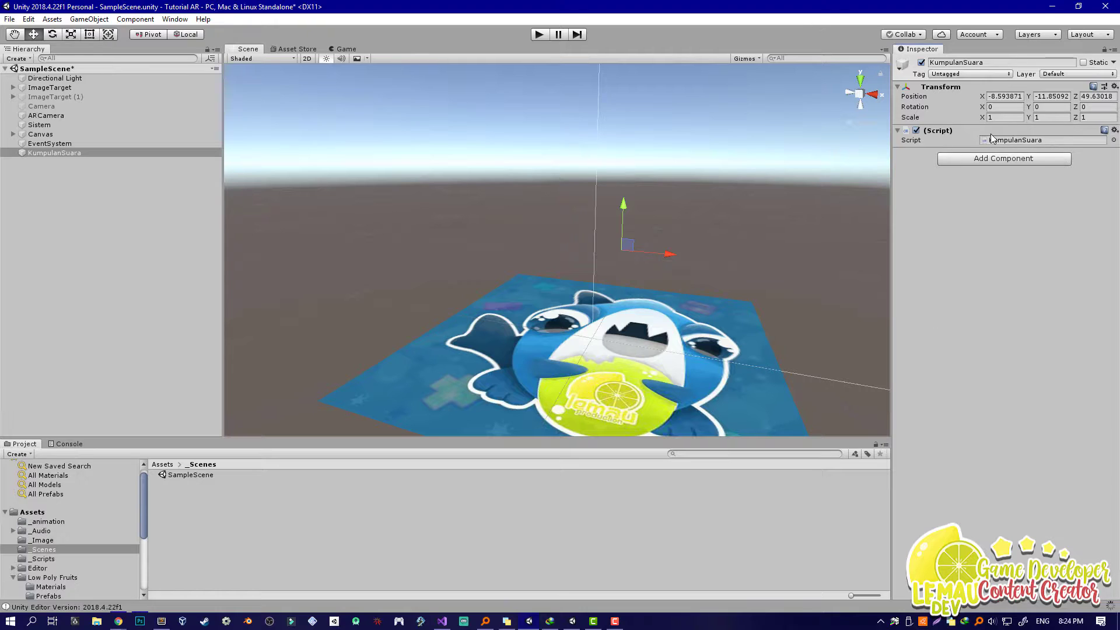
Review the audio clips in the _Audio folder and its UI subfolder that the sound collection has to cover.
left_click(36, 531)
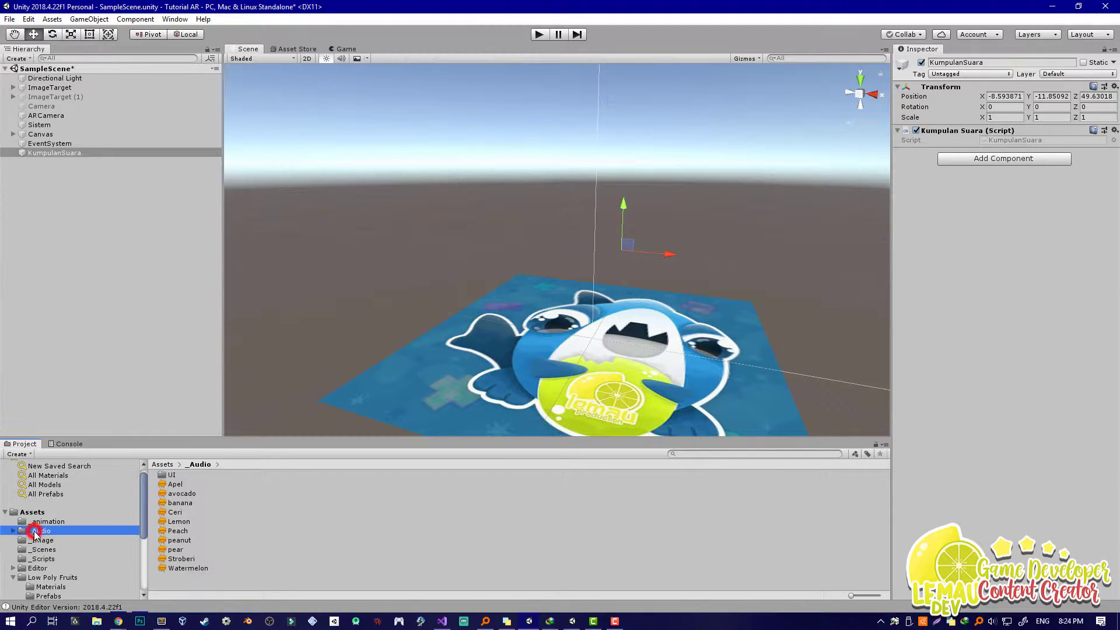
double_click(175, 475)
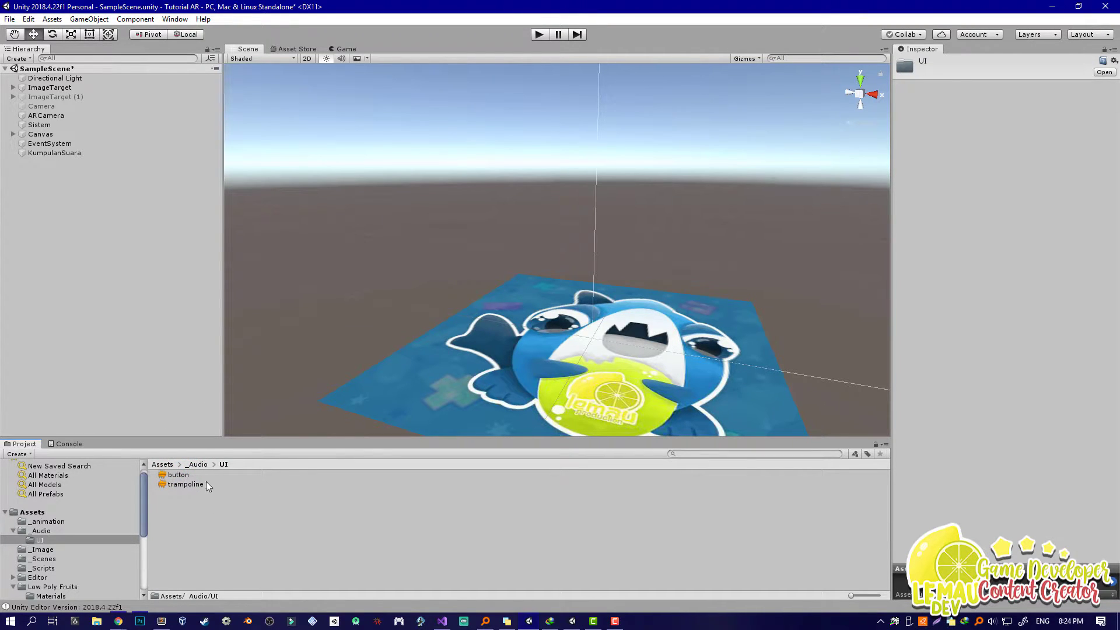
left_click(189, 475)
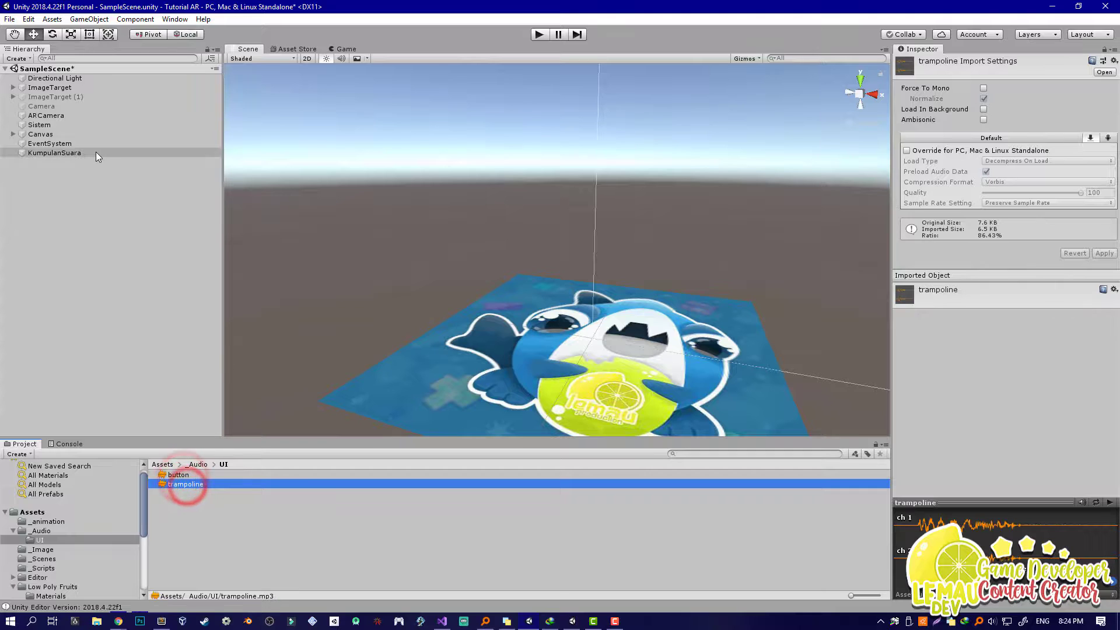
left_click(95, 151)
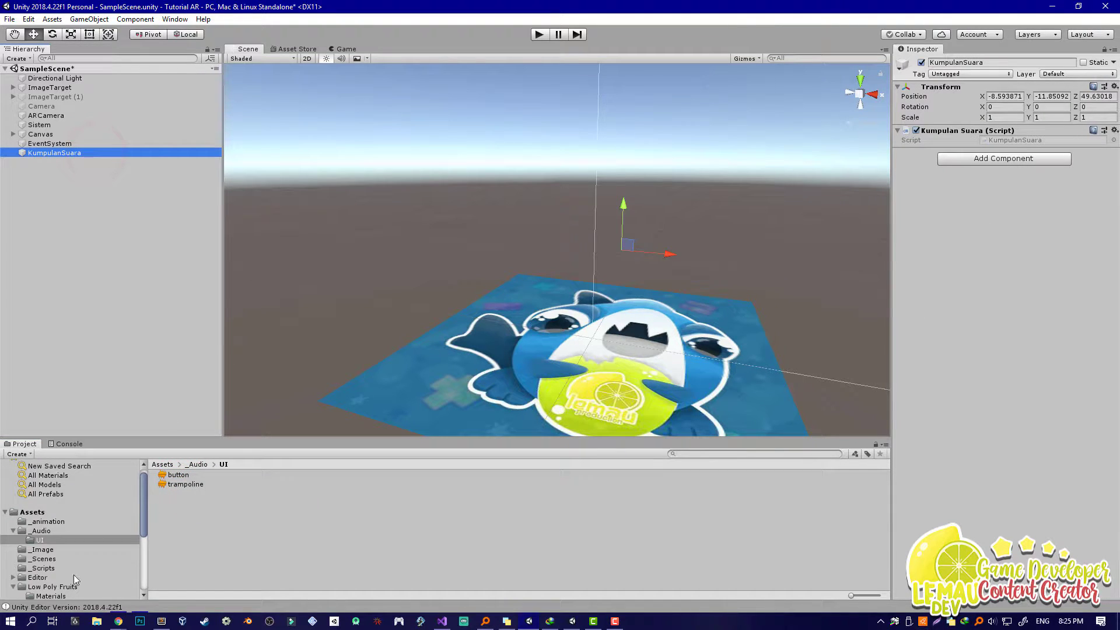
left_click(36, 531)
left_click(187, 568)
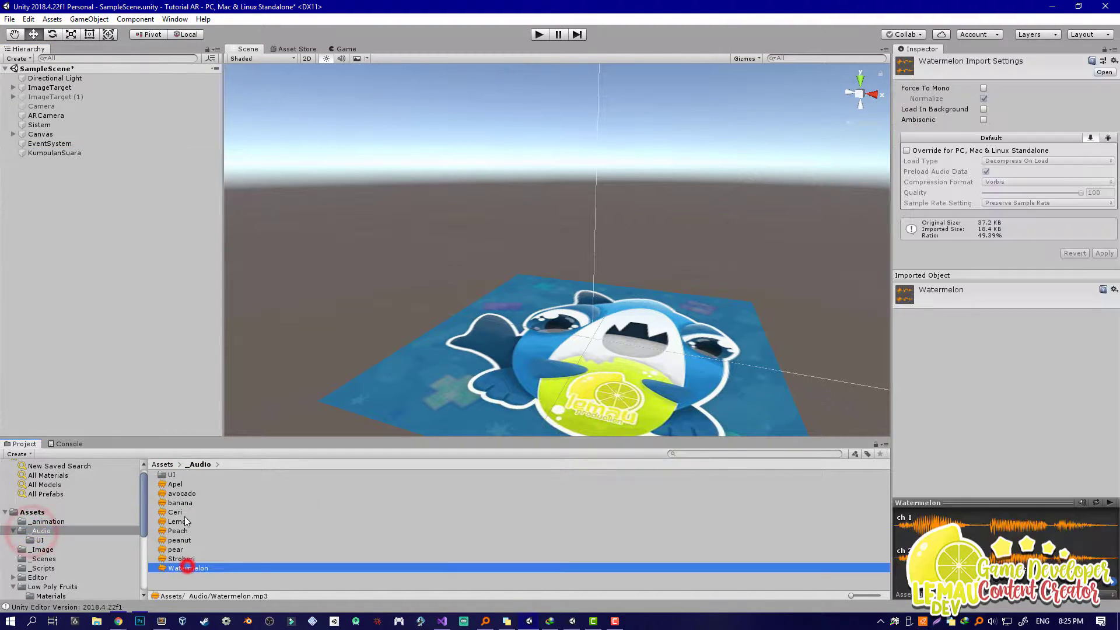
left_click(175, 484, "shift")
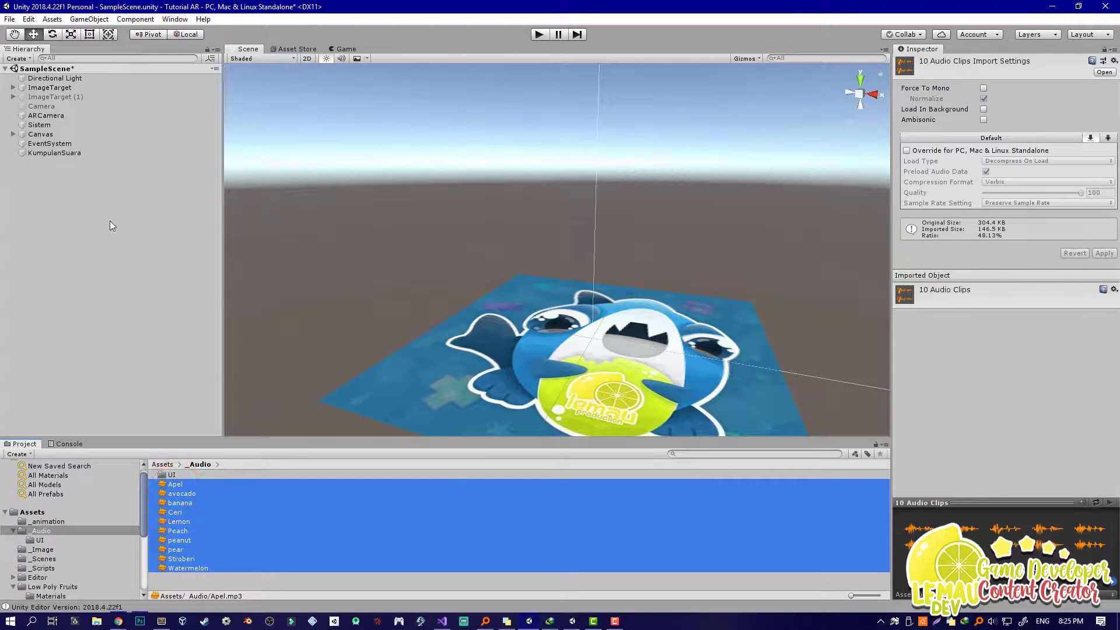
left_click(65, 153)
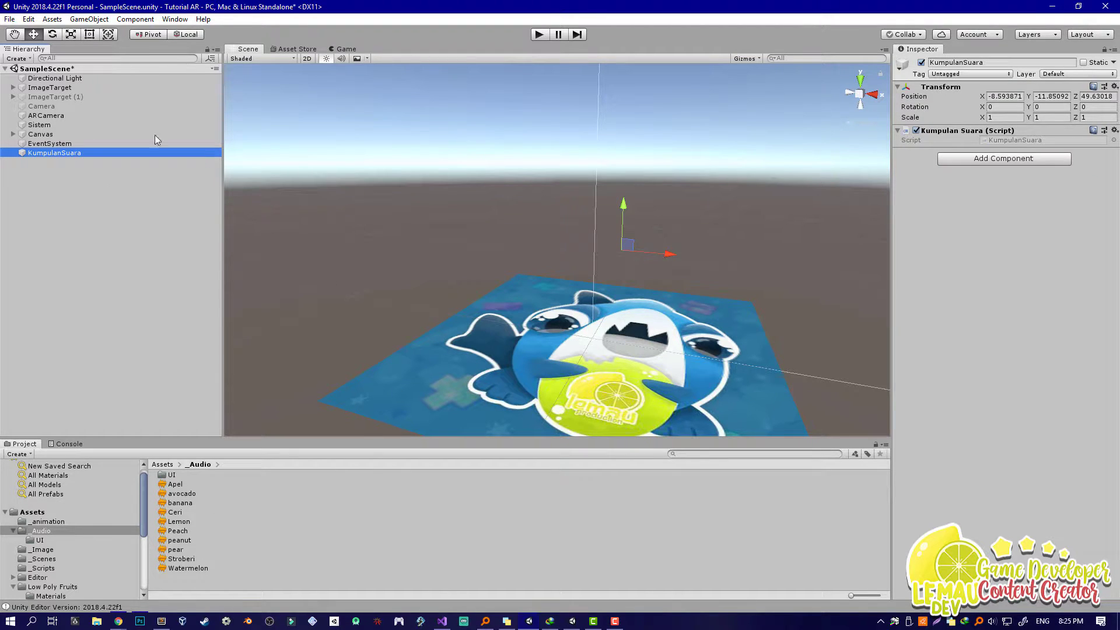
left_click(32, 124)
Open the KumpulanSuara object's script in Visual Studio and enlarge the code text.
left_click(96, 152)
double_click(1015, 141)
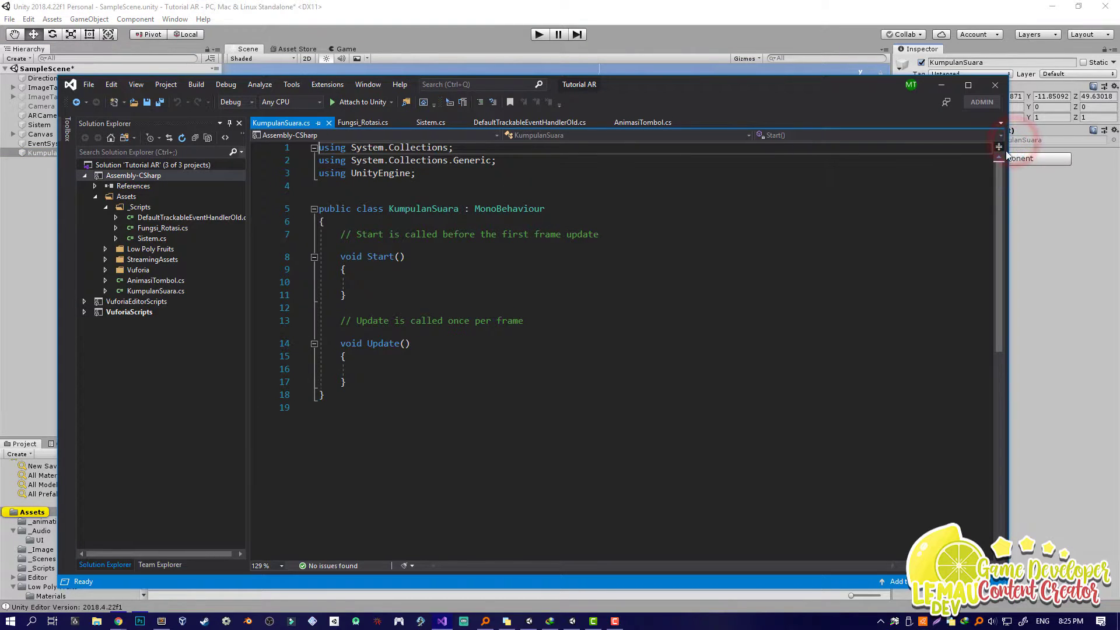
left_click(680, 351)
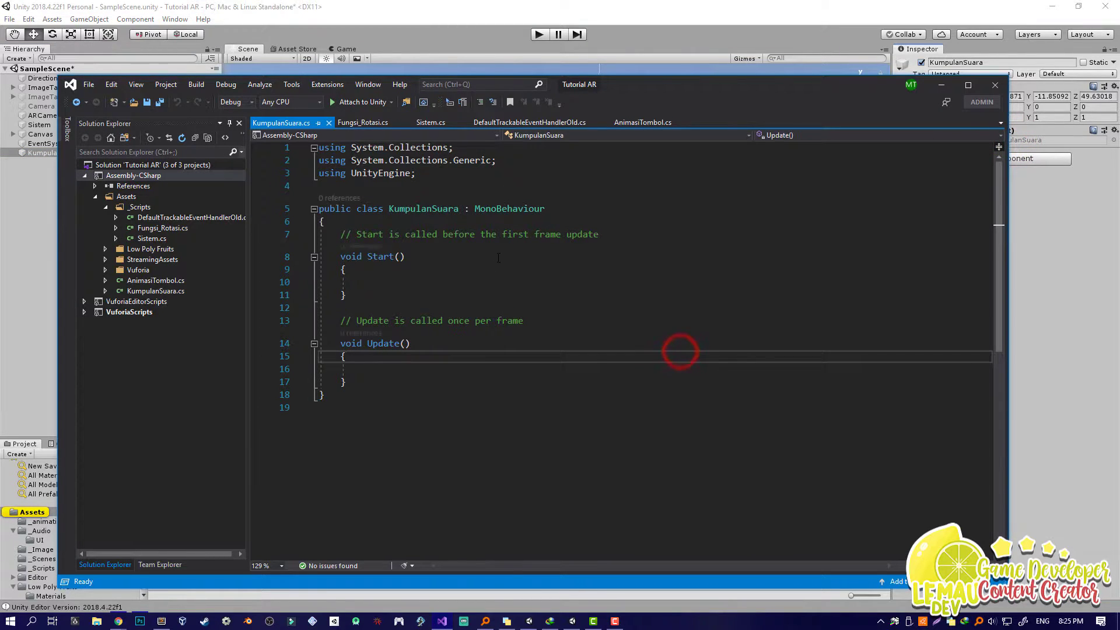
scroll(680, 349, "up", 1, "ctrl")
left_click(702, 285)
double_click(600, 217)
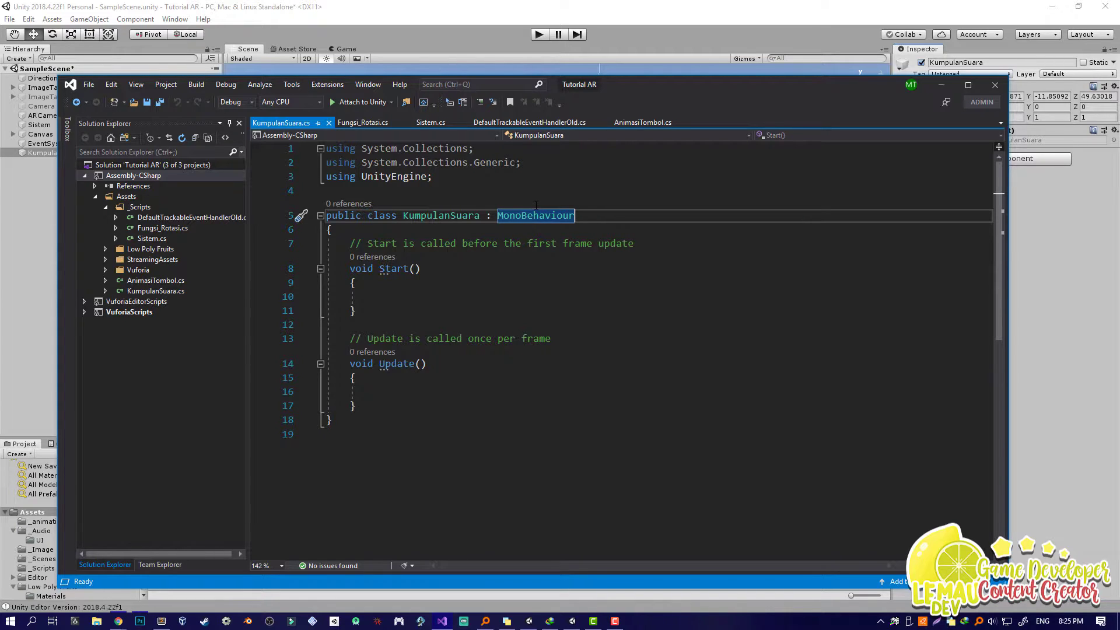
Declare "public static KumpulanSuara instance;" at the start of the KumpulanSuara class and save the script.
left_click(365, 233)
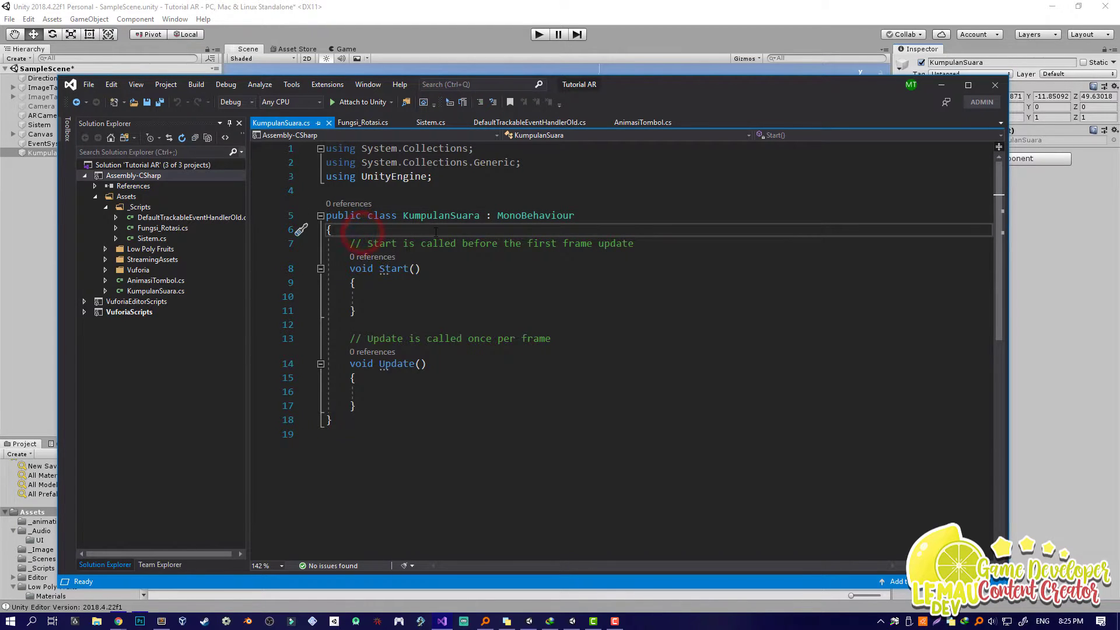
key("Return")
type("public isn")
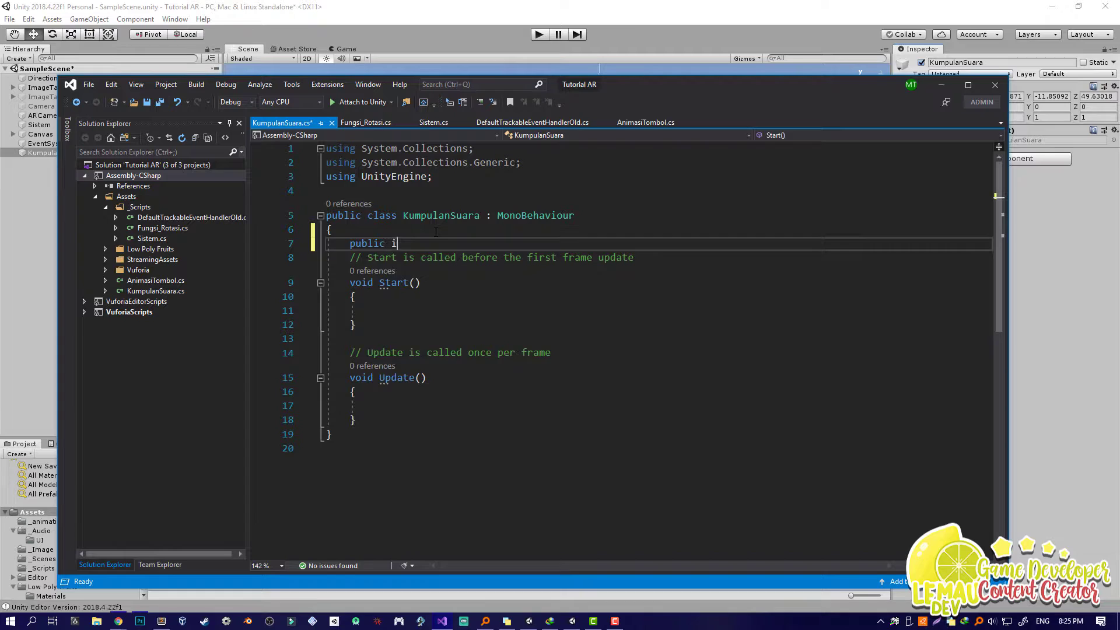
key("BackSpace")
key("BackSpace")
key("BackSpace")
type("stat")
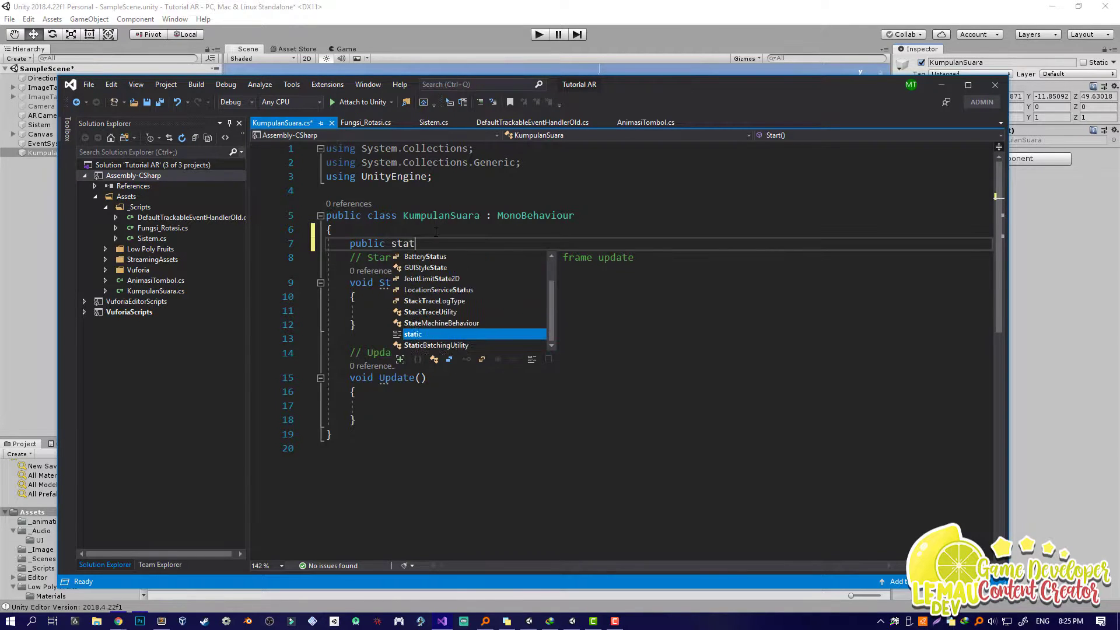
type("ic Kump")
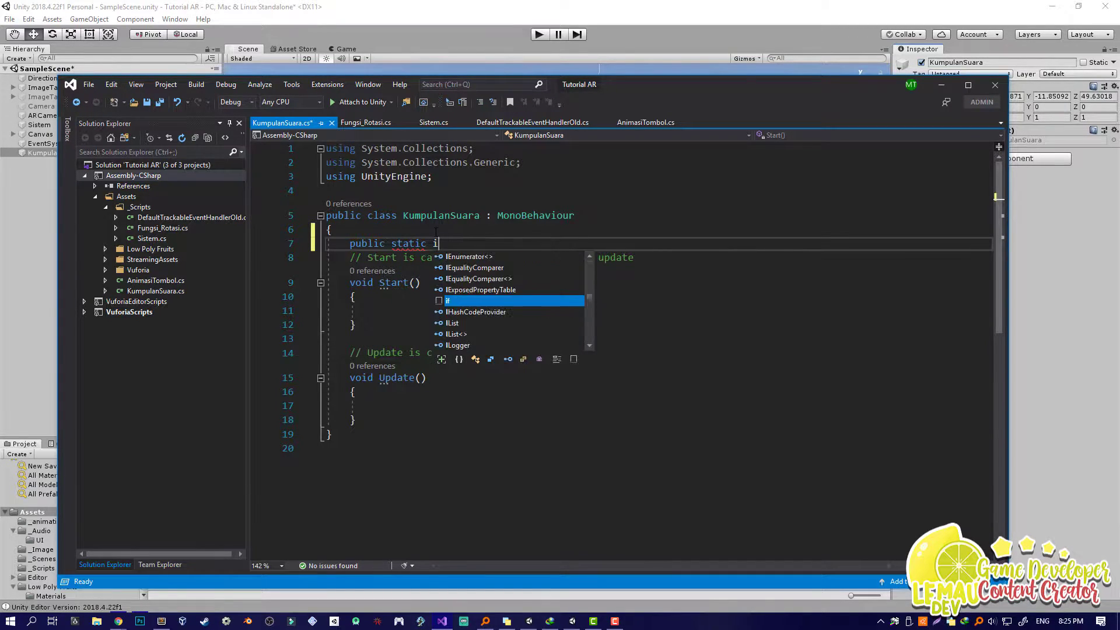
type("ulanSuara instance;")
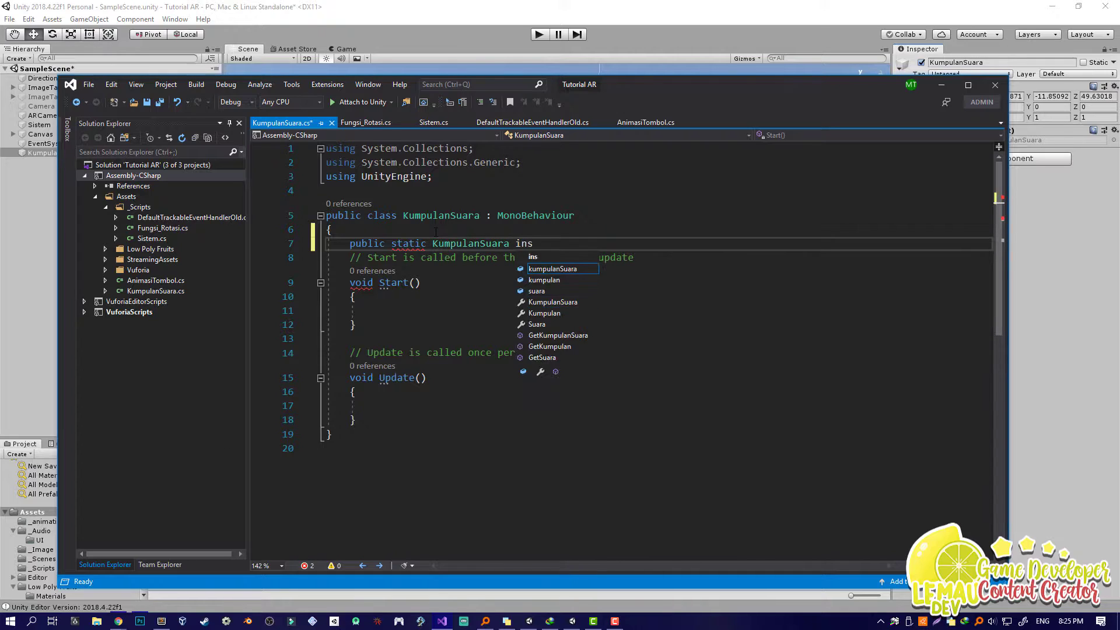
key("ctrl+s")
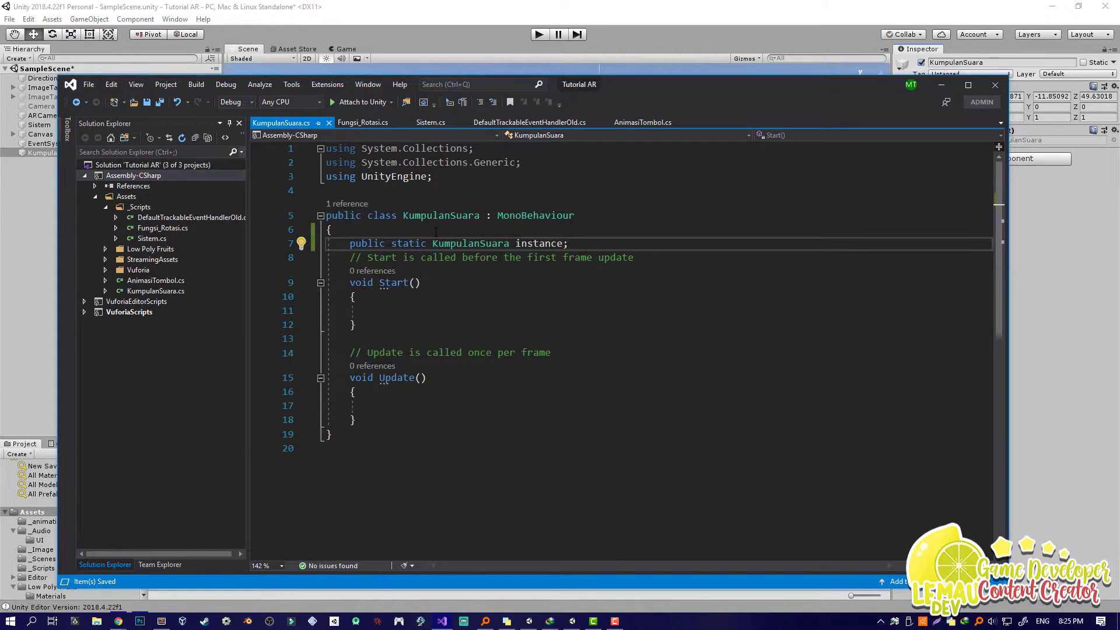
Add a private Awake method below the static field containing "instance = this;" and save the script.
key("Return")
key("Return")
type("awaka")
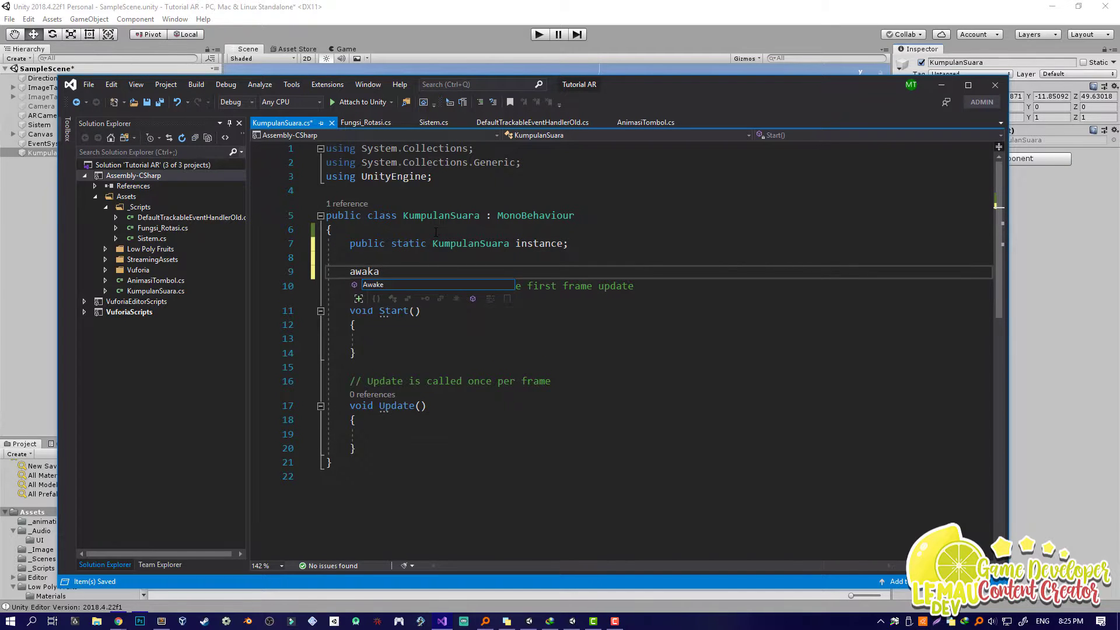
key("Tab")
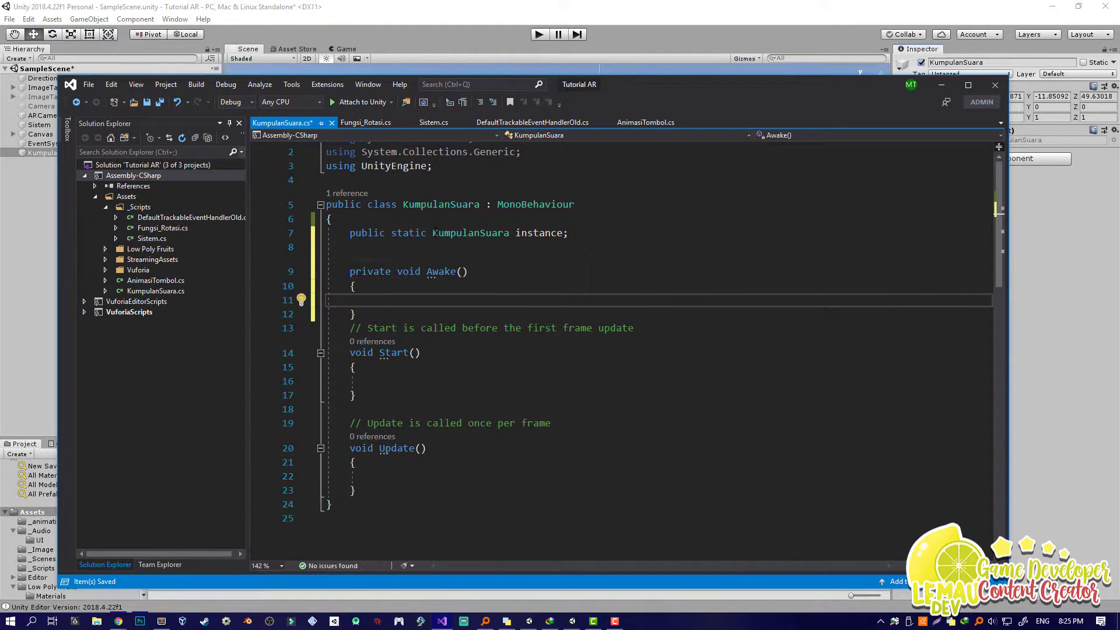
type("instance = this l;")
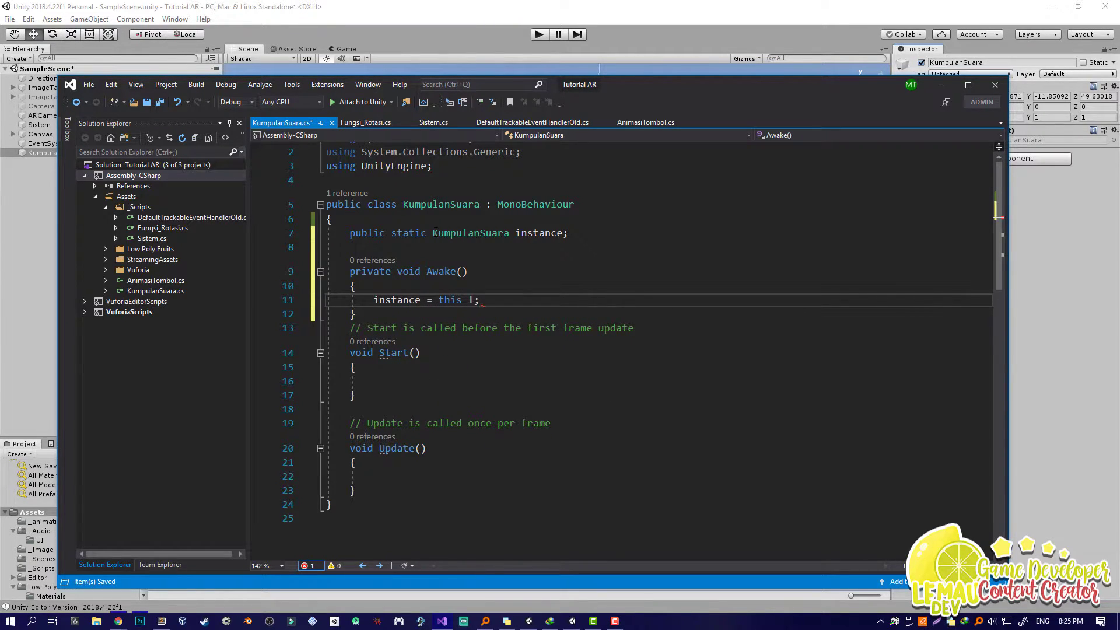
key("ctrl+s")
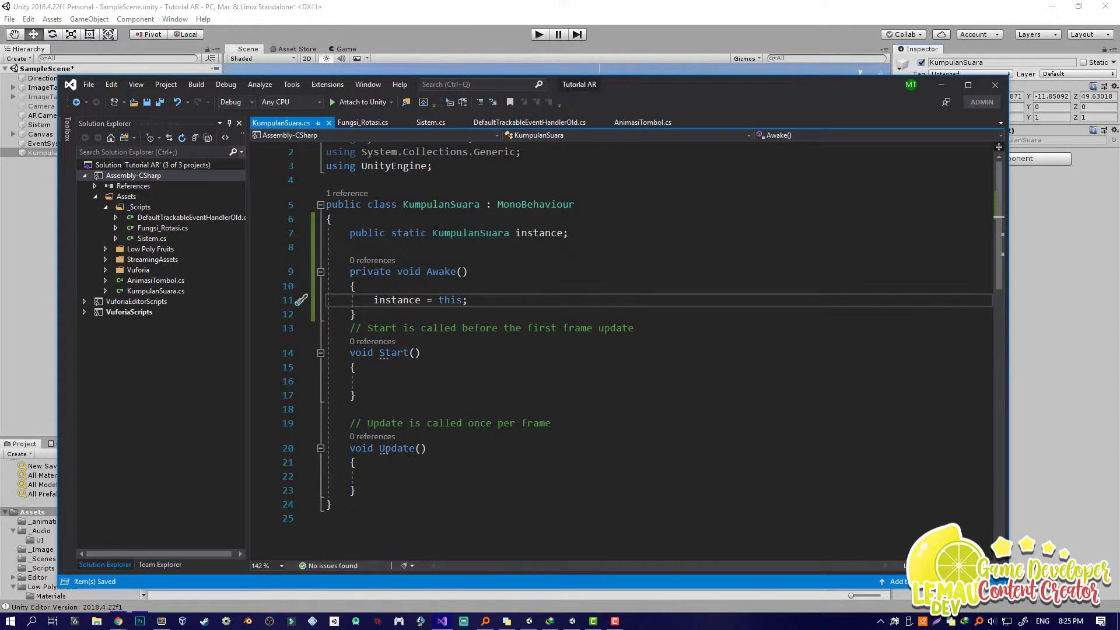
Declare "public AudioClip ClipNya;" below the static instance field of the KumpulanSuara class.
left_click(415, 381)
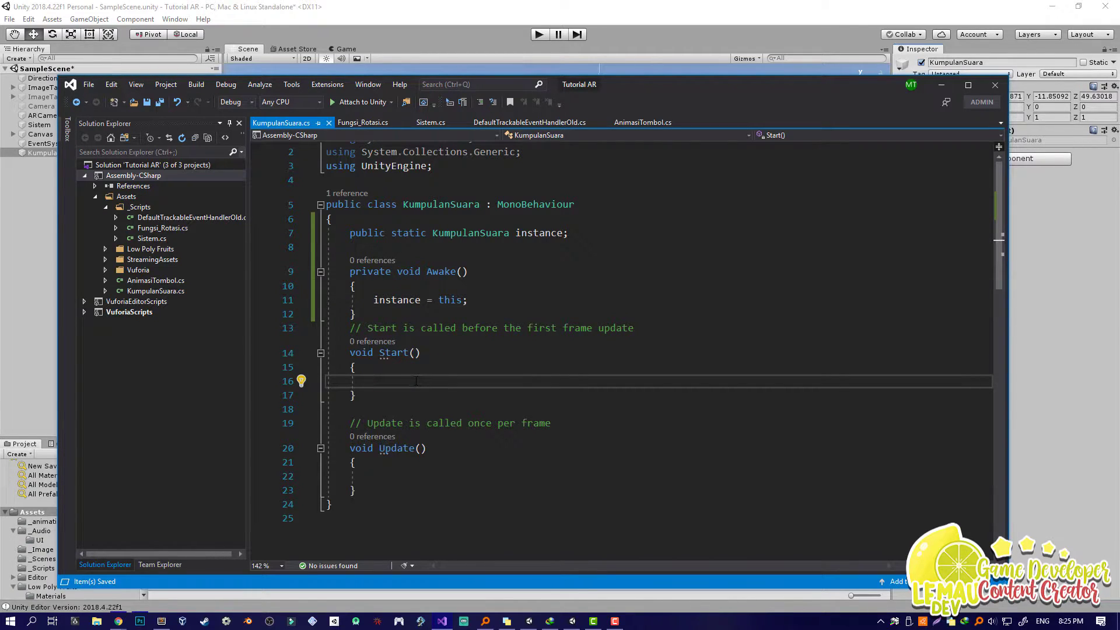
left_click(571, 233)
key("Return")
key("Return")
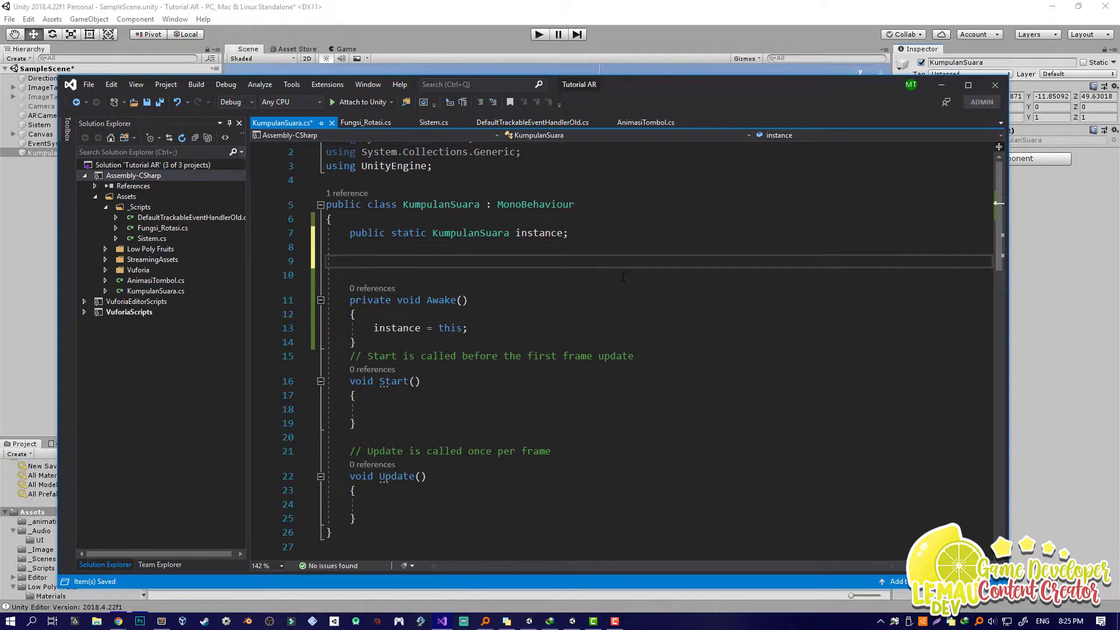
type("public")
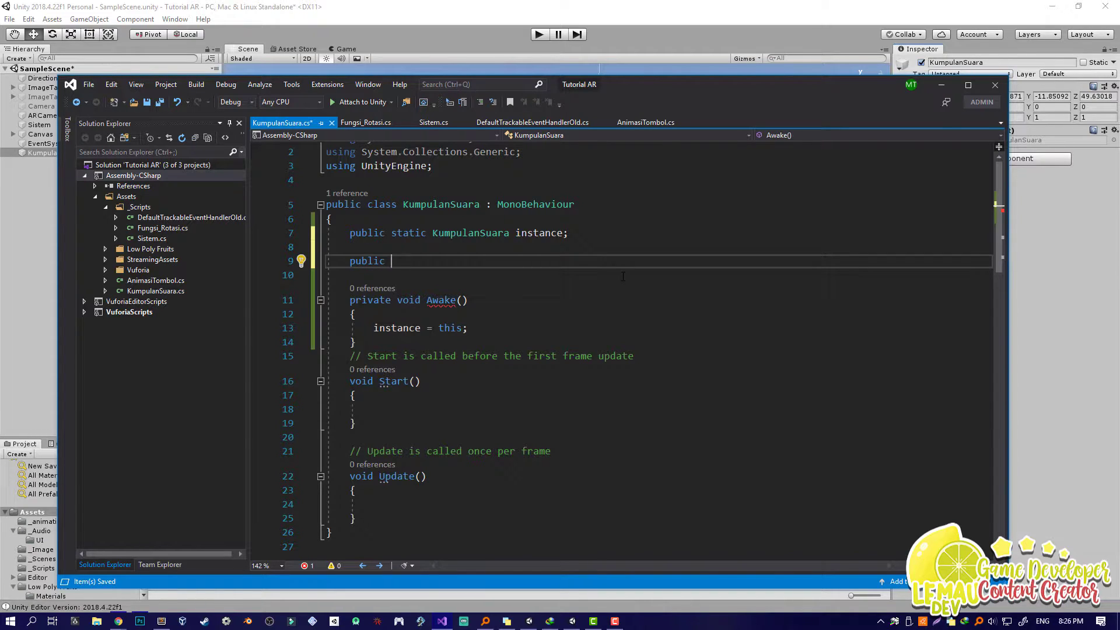
type(" audio")
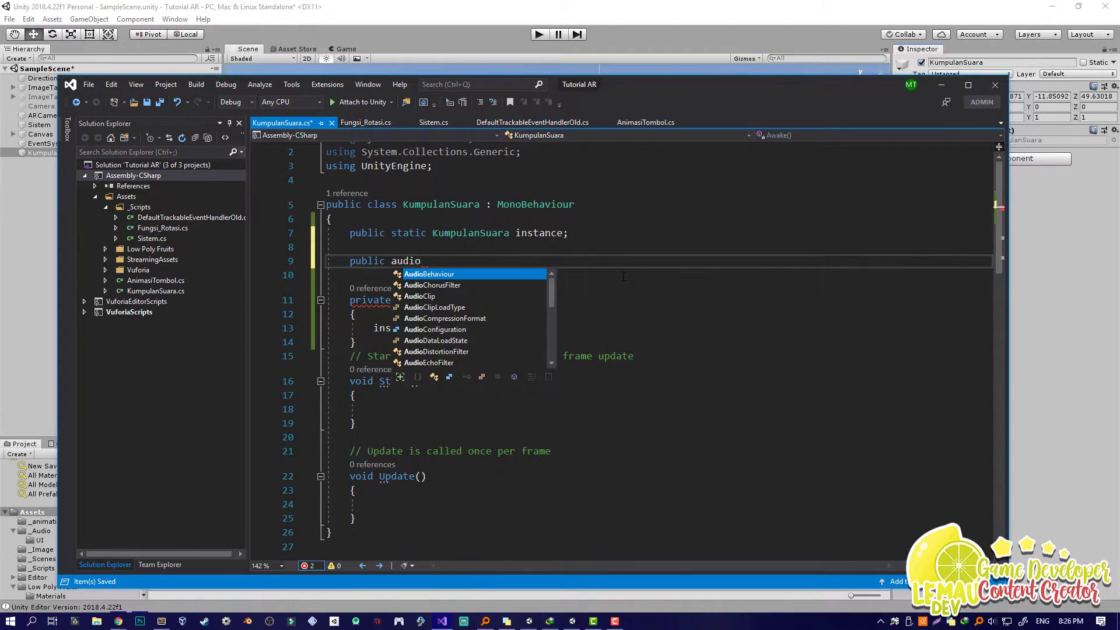
type("Clip Ku")
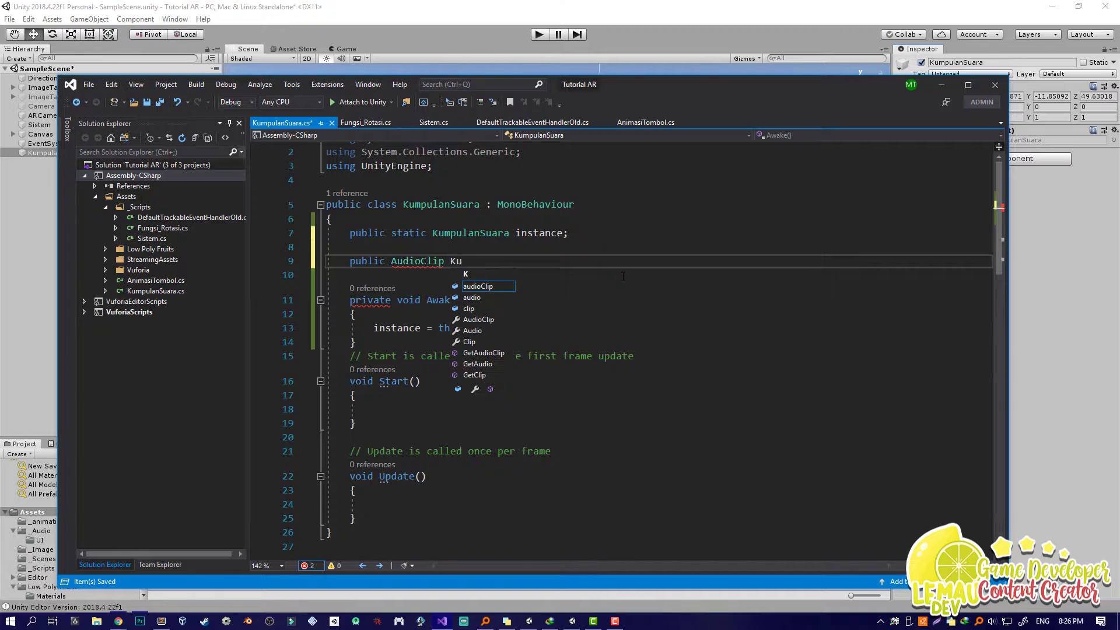
type("mpul")
key("BackSpace")
key("BackSpace")
key("BackSpace")
key("BackSpace")
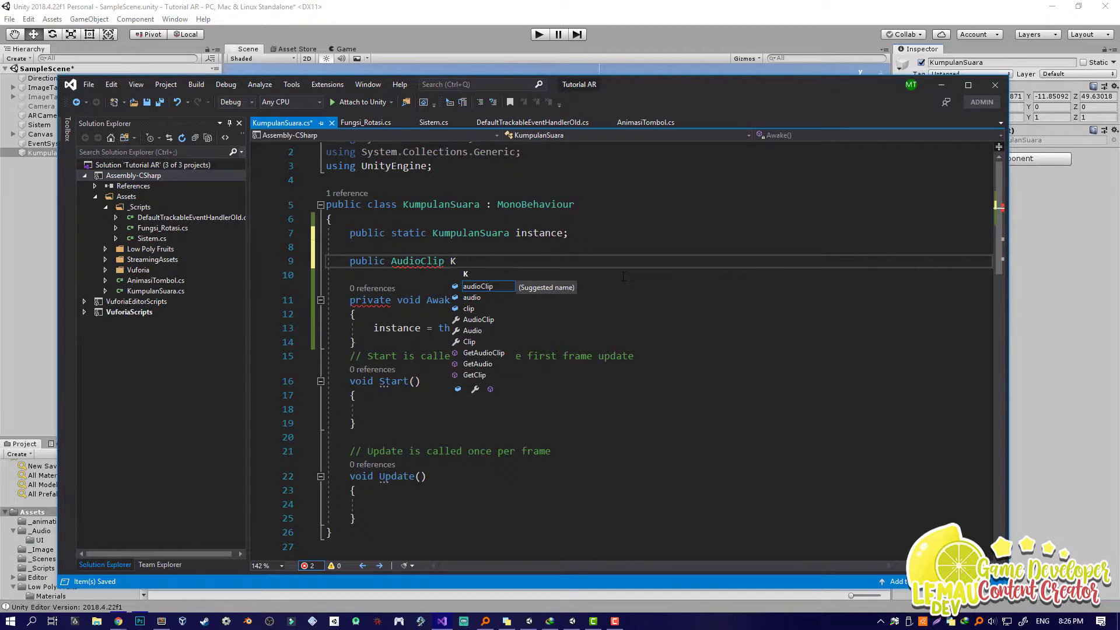
type("ClipNya;")
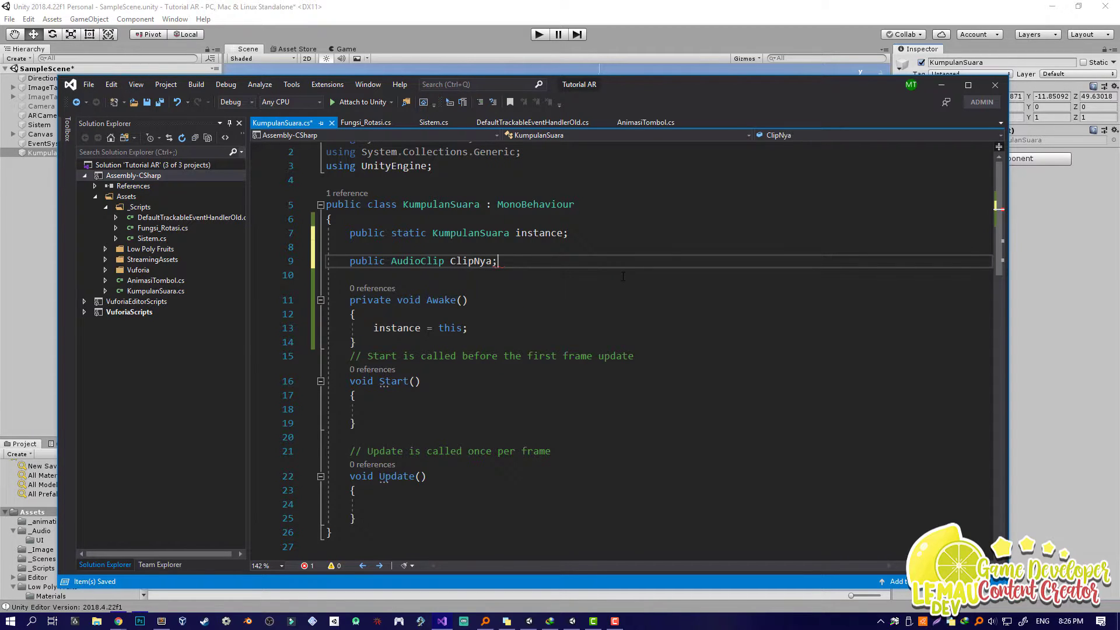
key("Left")
key("Left")
key("Left")
Switch to Unity and look through the fruit audio clips in the _Audio folder.
left_click(497, 2)
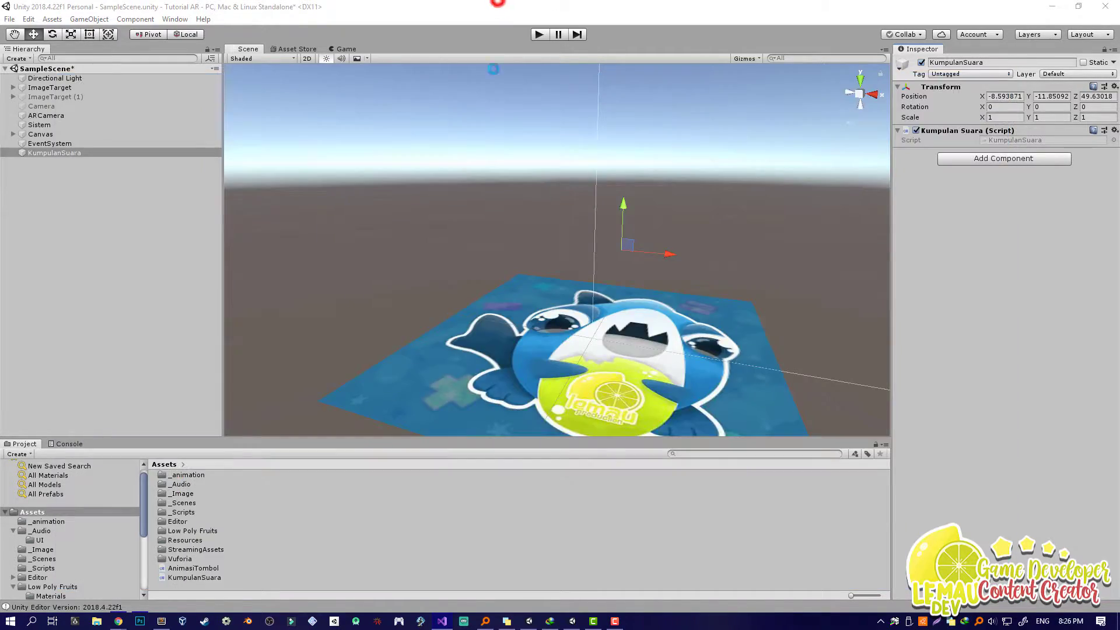
left_click(174, 487)
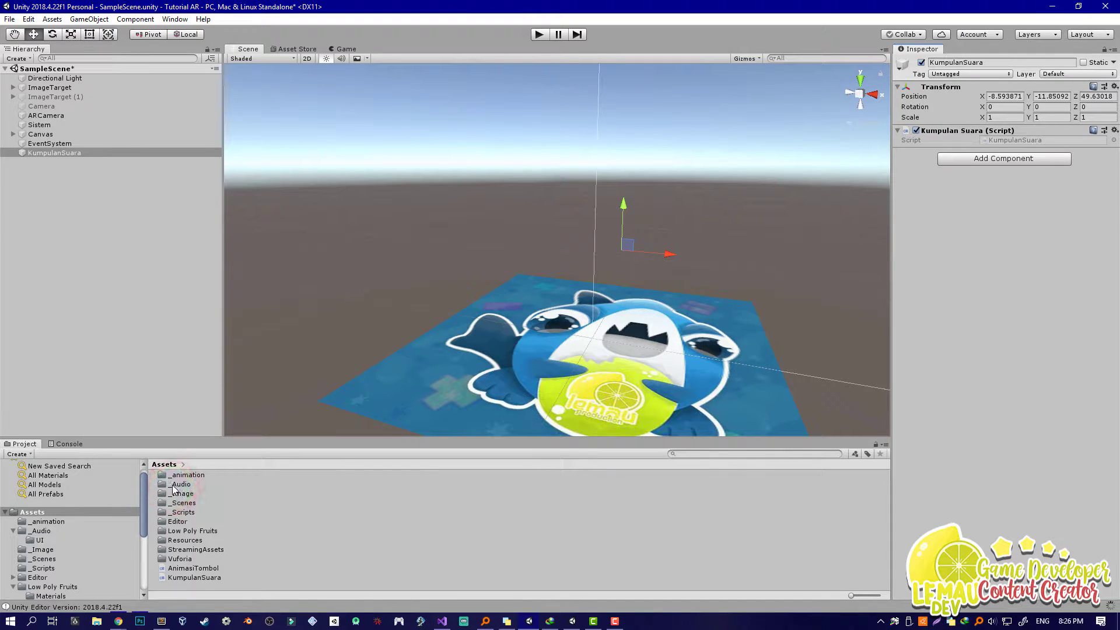
double_click(173, 485)
left_click(186, 492)
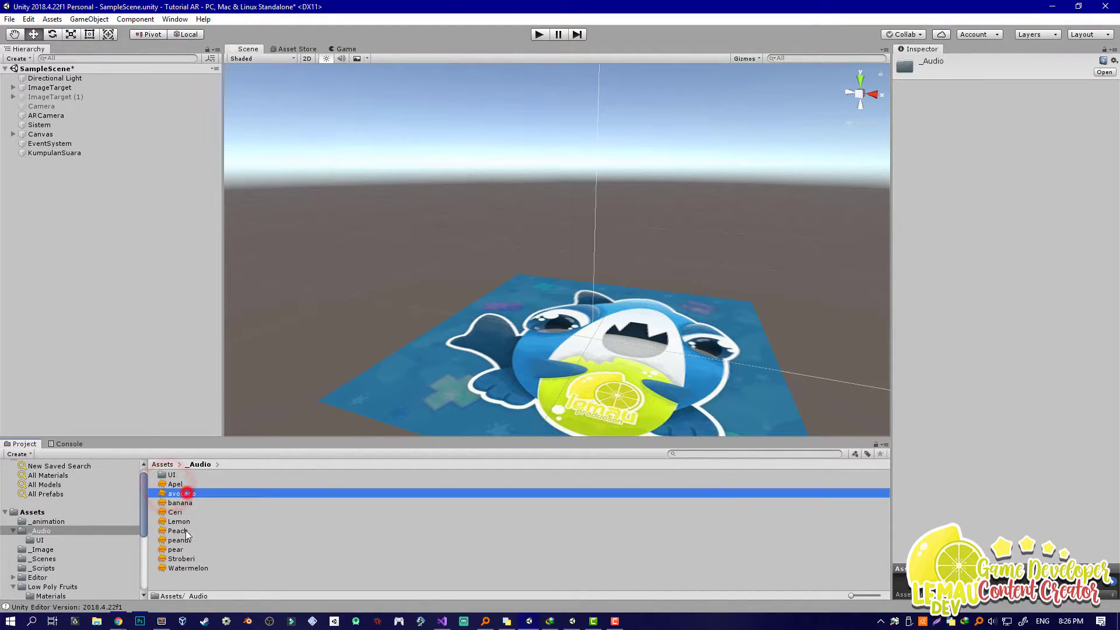
left_click(188, 546)
left_click(170, 491)
Return to Visual Studio, turn the ClipNya field into an AudioClip[] array and save the script.
key("alt+Tab")
left_click(468, 314)
left_click(497, 260)
double_click(433, 260)
type("[]")
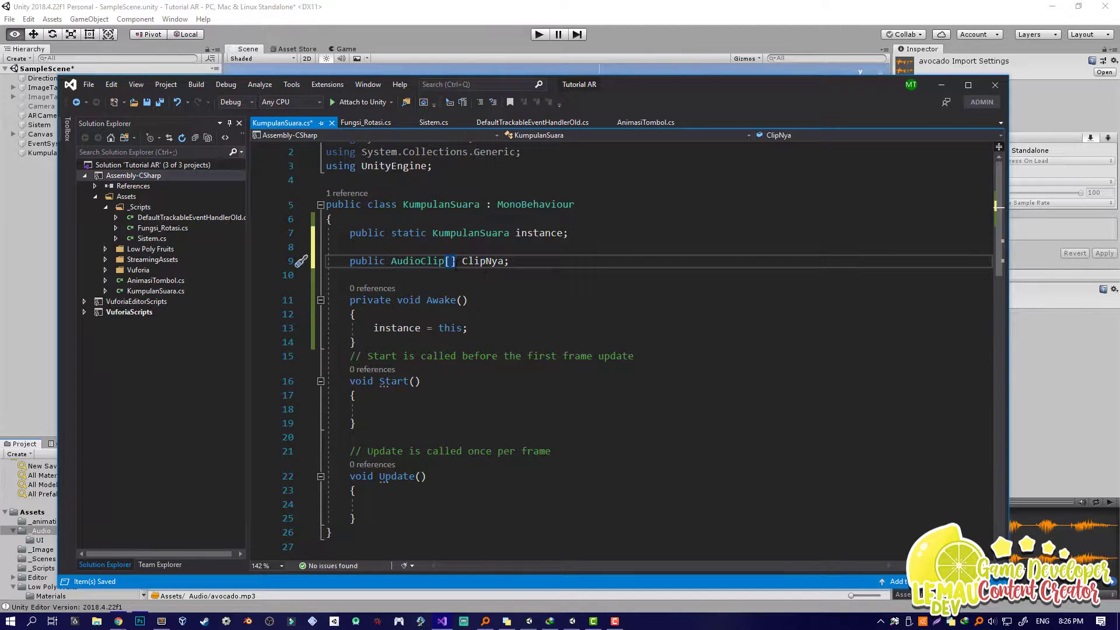
left_click_drag(455, 261, 390, 261)
key("ctrl+s")
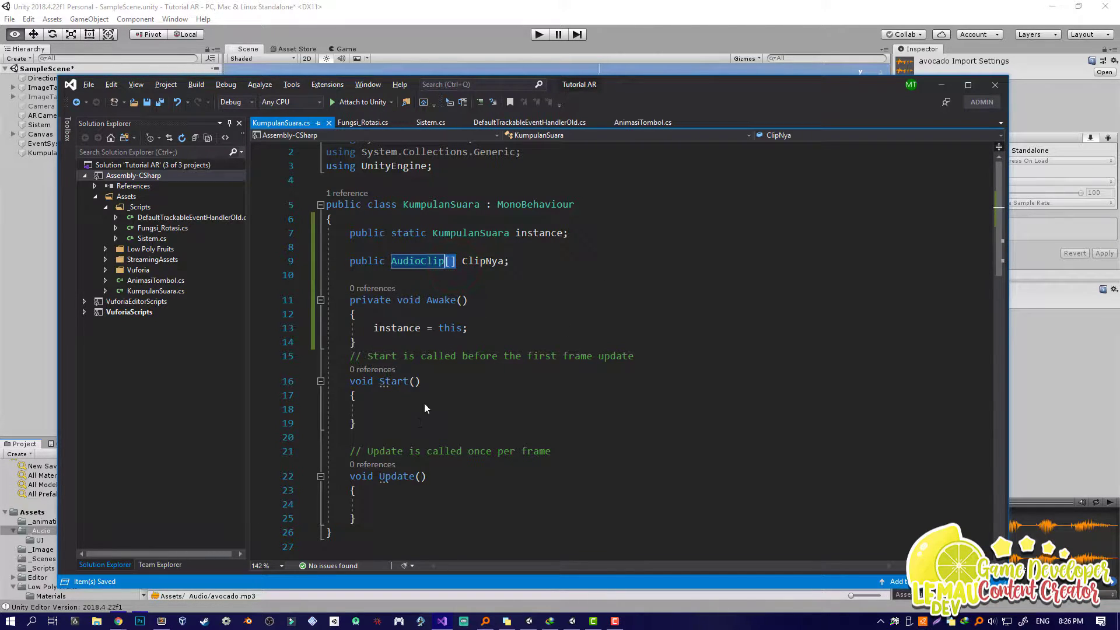
Switch to Unity and set the size of the KumpulanSuara object's Clip Nya array to 4.
key("alt+Tab")
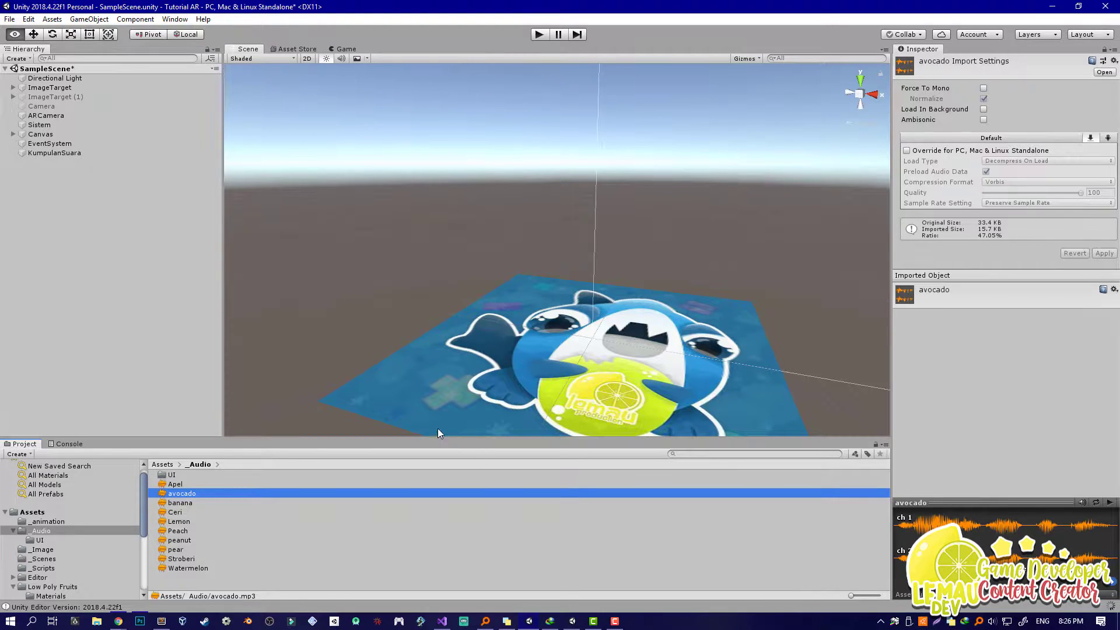
left_click(55, 153)
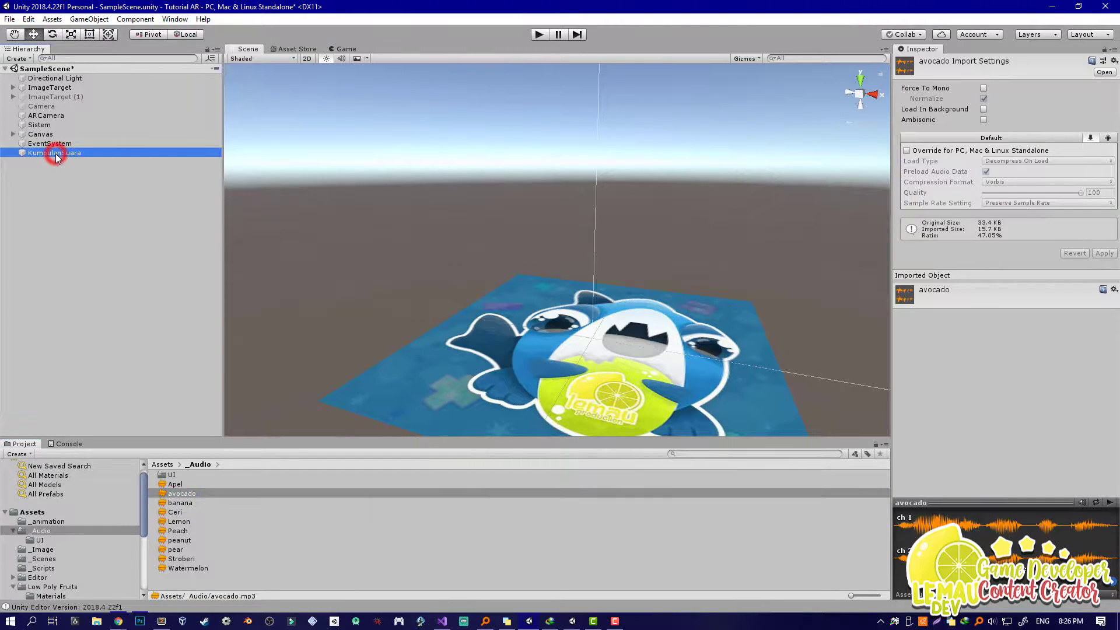
left_click(899, 150)
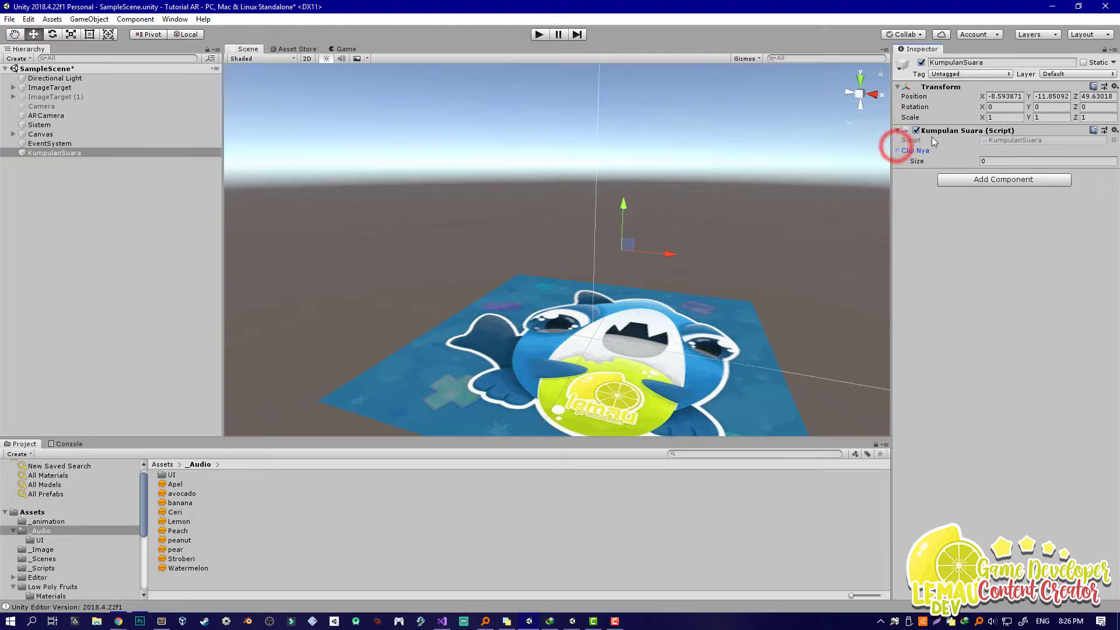
left_click(998, 161)
type("4")
key("Return")
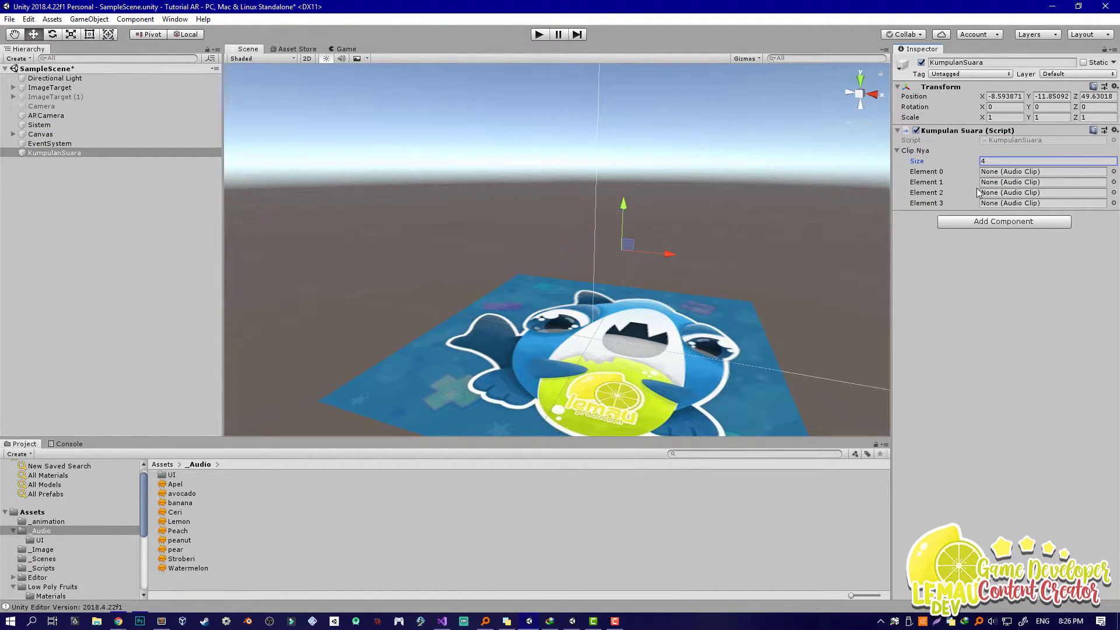
Switch back to Visual Studio and begin a field of type List<AudioSource> below the ClipNya array.
key("alt+Tab")
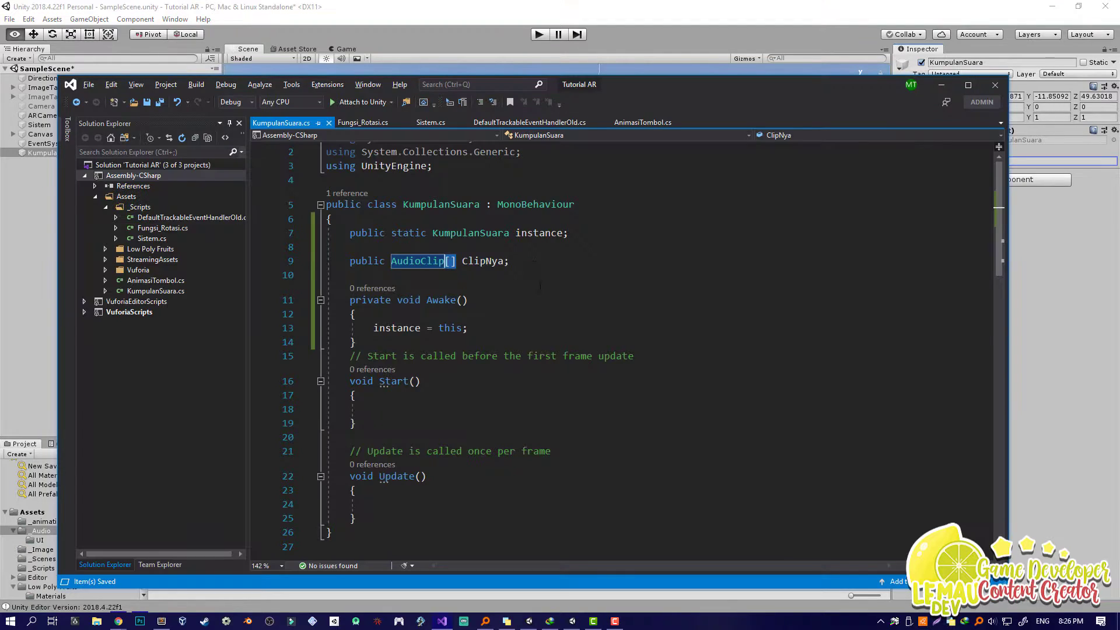
left_click(519, 261)
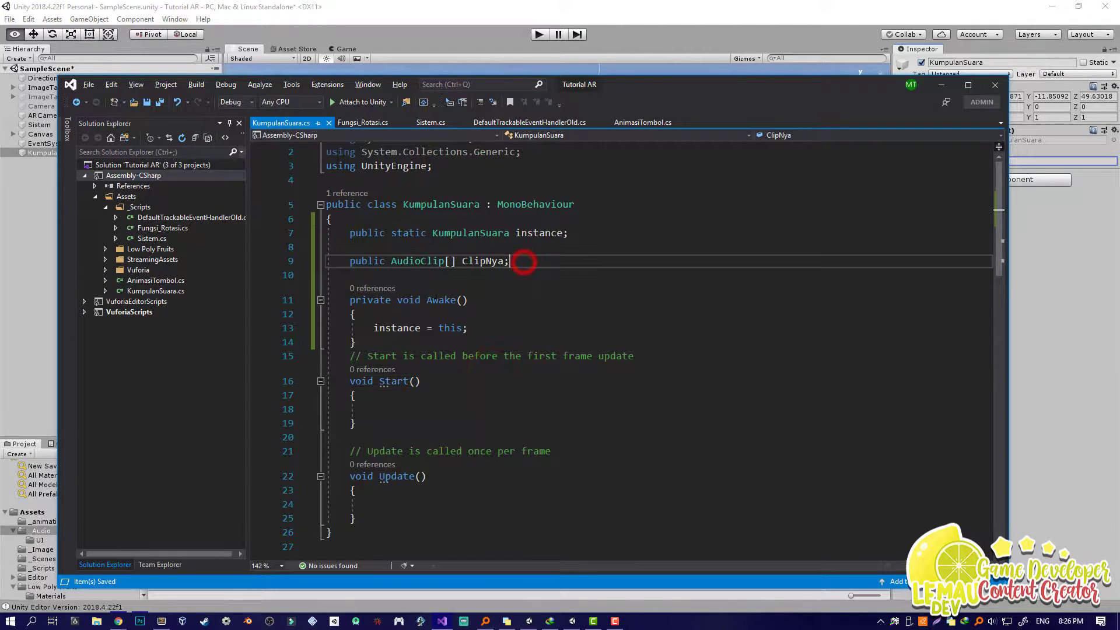
left_click_drag(526, 261, 344, 264)
left_click(526, 327)
left_click(514, 260)
key("Return")
type("list")
key("Tab")
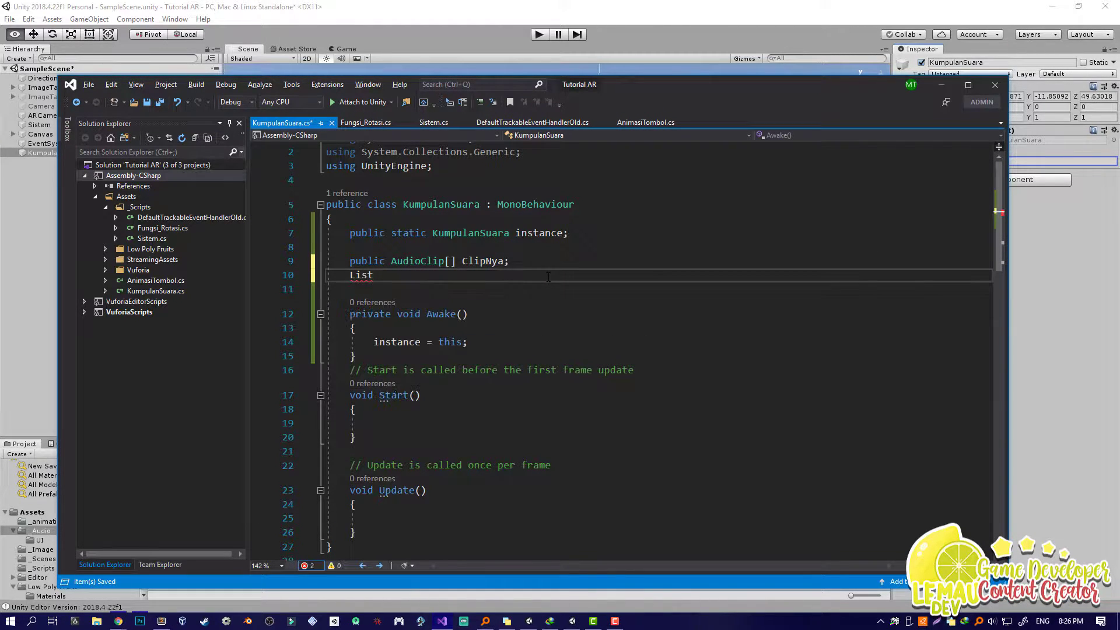
type("<audio>")
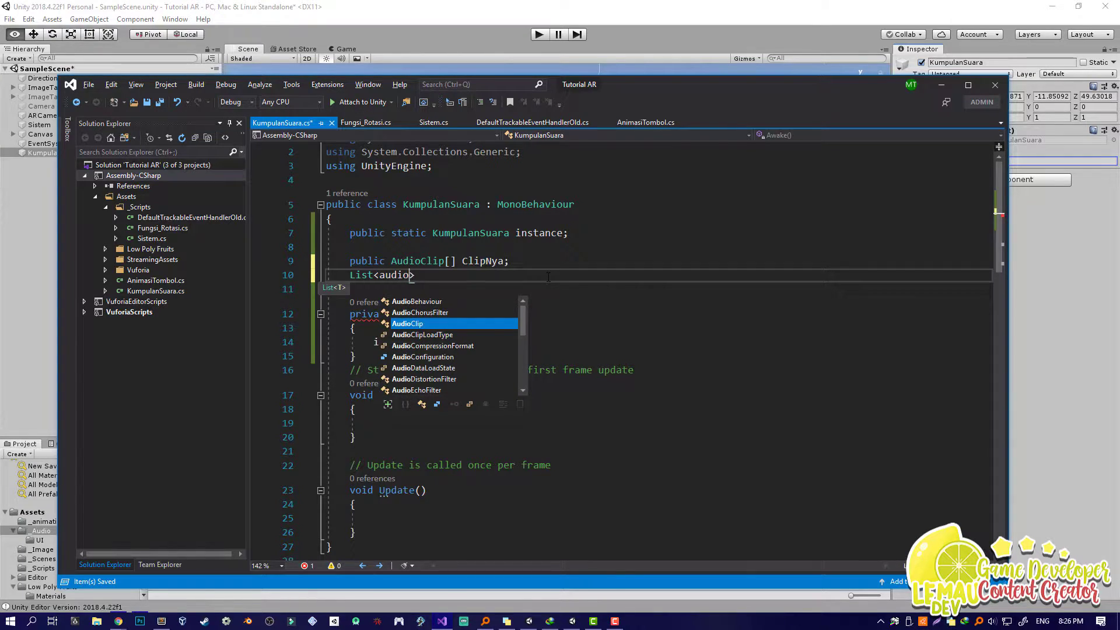
type("so")
key("Tab")
key("Right")
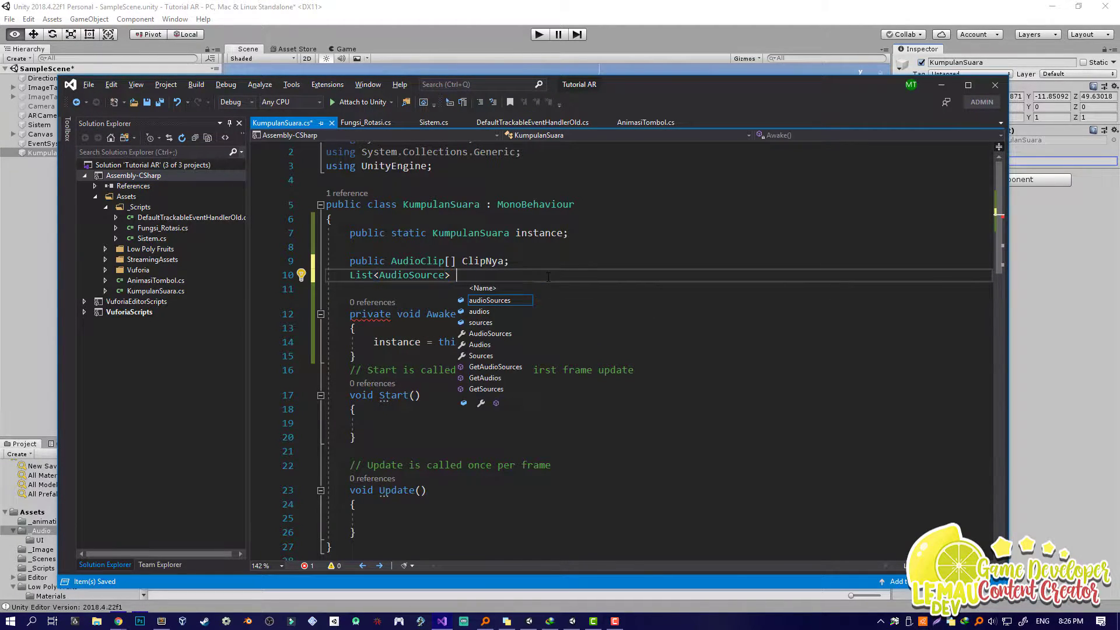
left_click(458, 261)
left_click(417, 342)
left_click(465, 275)
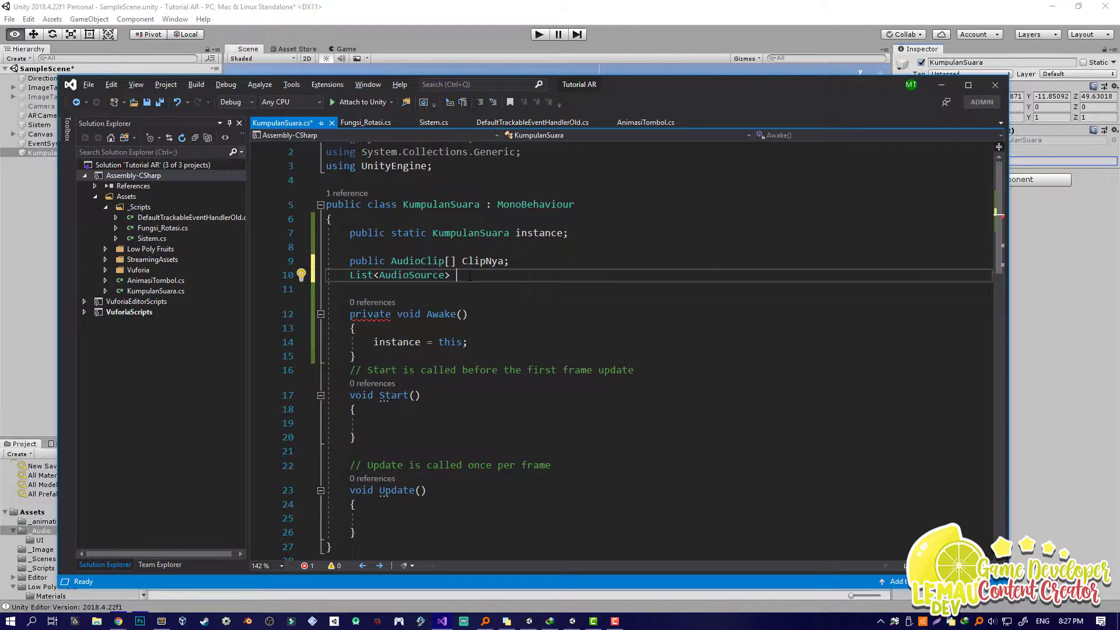
left_click(455, 276)
left_click(470, 273)
left_click(457, 269)
left_click(456, 266)
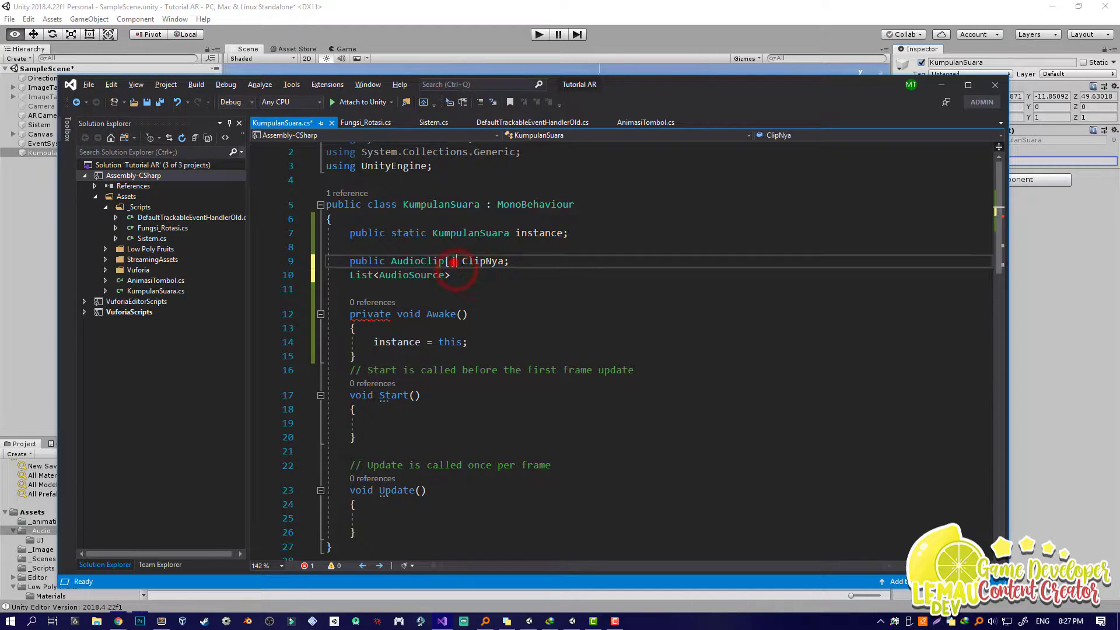
left_click(519, 256)
left_click(408, 260)
left_click(457, 274)
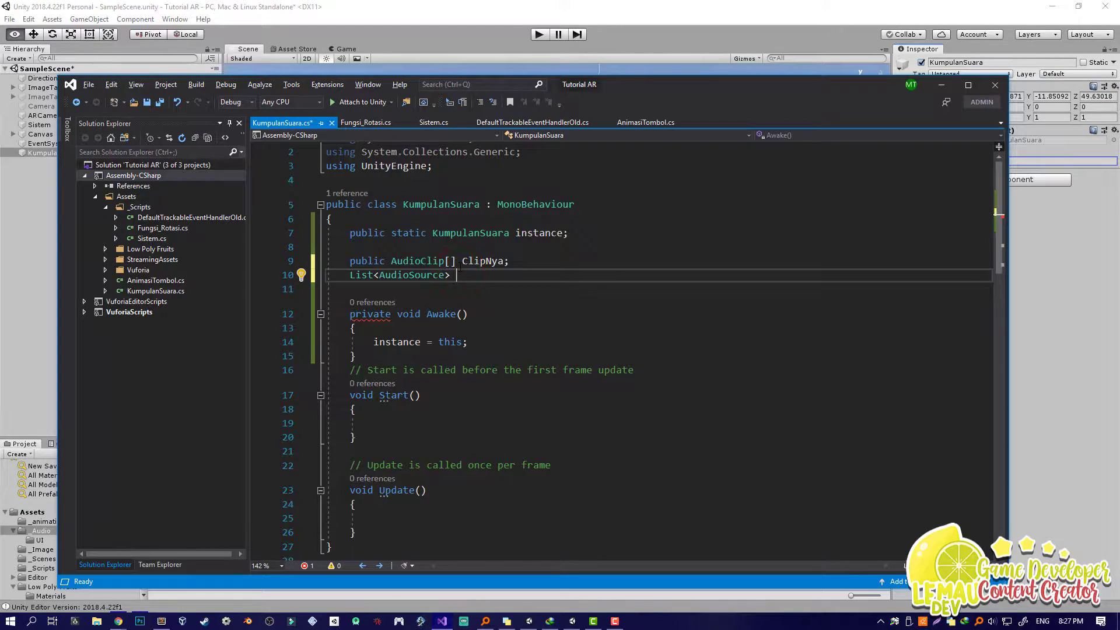
Name the AudioSource list Suara, initialise it with "= new List<AudioSource>();" and save the script.
type("Suara;")
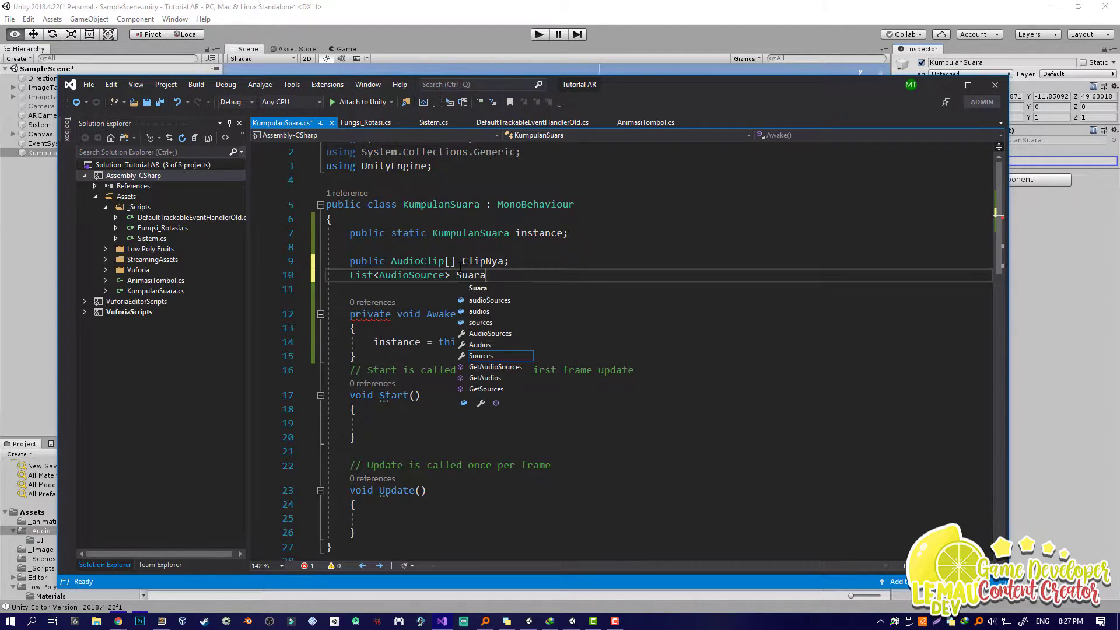
key("ctrl+s")
key("BackSpace")
type("= new lis")
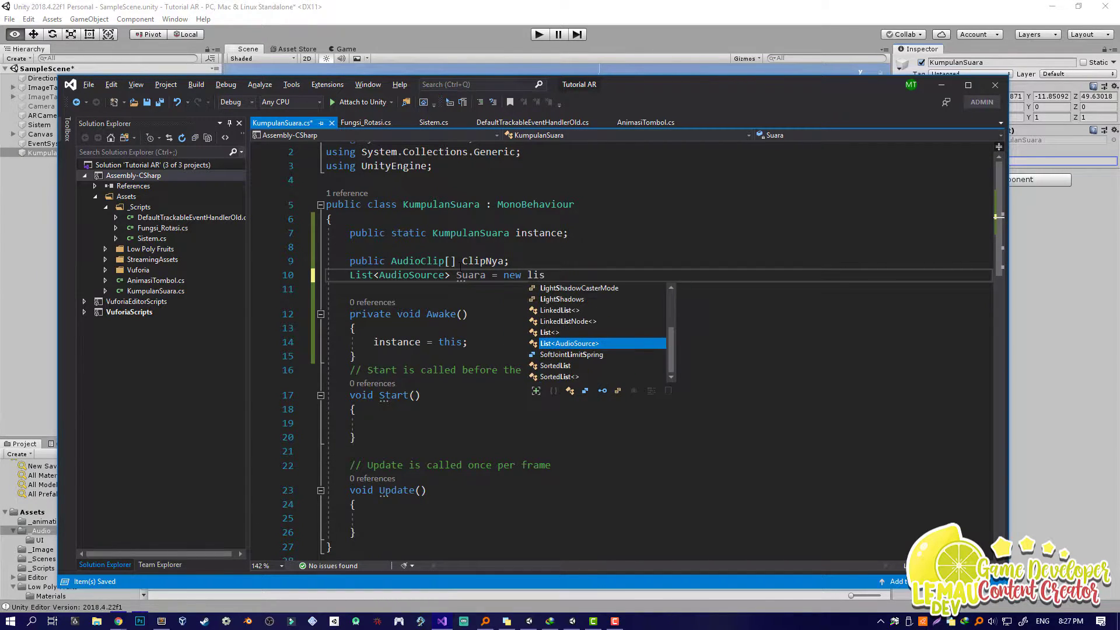
key("Up")
key("Tab")
type("<")
type("<KumpulanSuara>")
key("BackSpace")
key("BackSpace")
key("BackSpace")
key("BackSpace")
key("BackSpace")
key("BackSpace")
key("BackSpace")
key("BackSpace")
key("BackSpace")
key("BackSpace")
key("BackSpace")
key("BackSpace")
key("BackSpace")
type("audi")
key("Tab")
type(">();")
key("ctrl+s")
Add "Suara.Clear();" to the body of the Start method and save the script.
left_click(533, 303)
left_click_drag(650, 274, 350, 276)
left_click(405, 419)
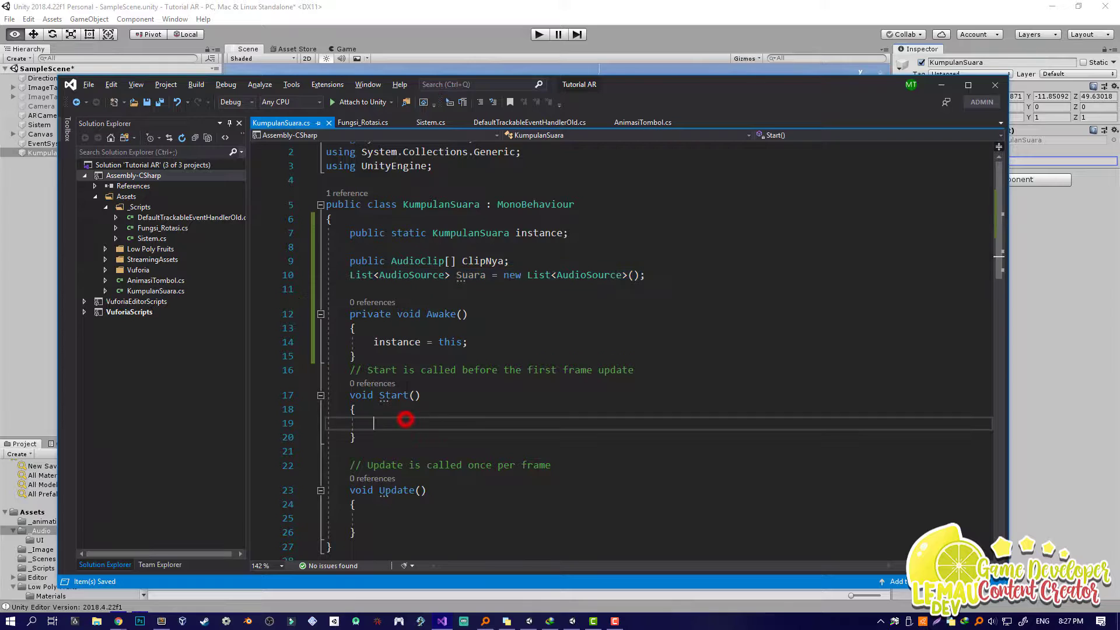
type("Suara.Clear();")
key("ctrl+s")
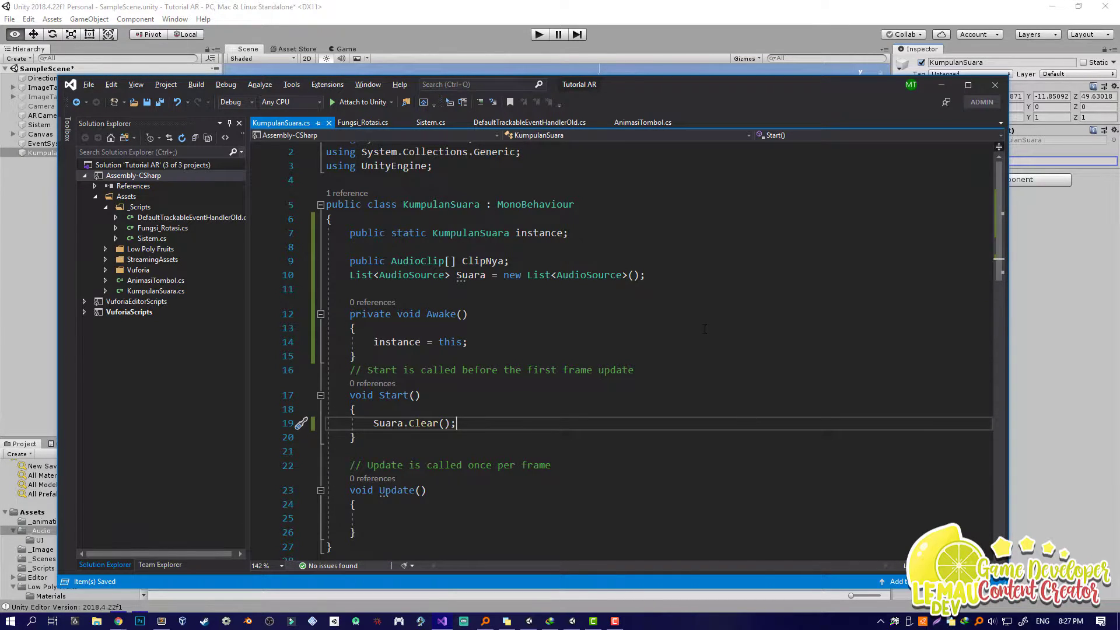
Delete the Update method together with its comment from the KumpulanSuara class.
left_click(579, 276)
left_click(629, 348)
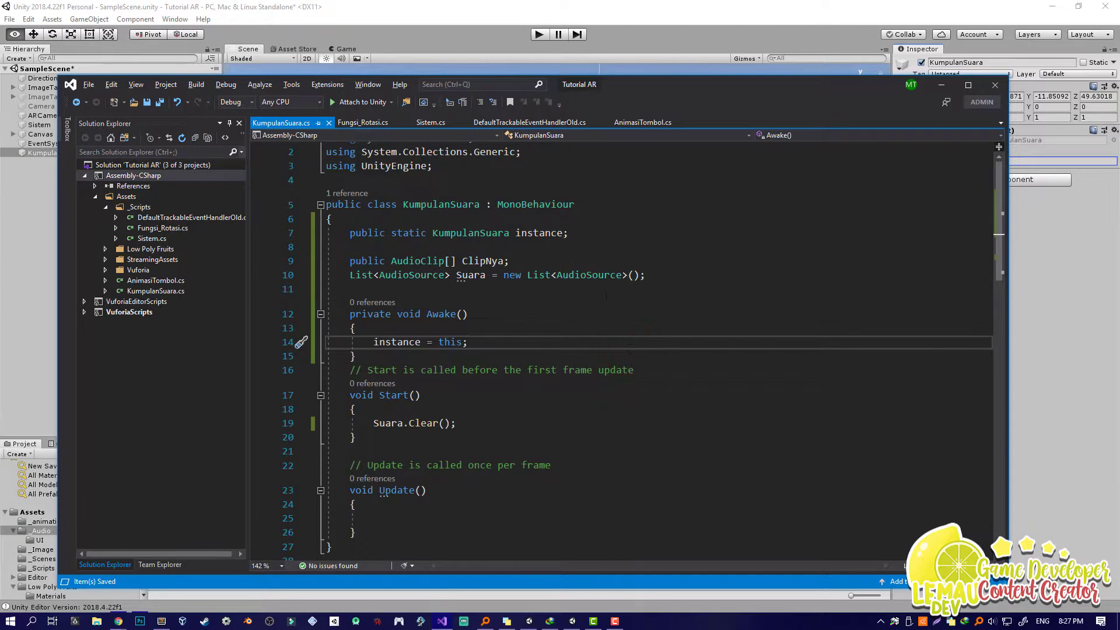
scroll(628, 348, "down", 2)
left_click(498, 352)
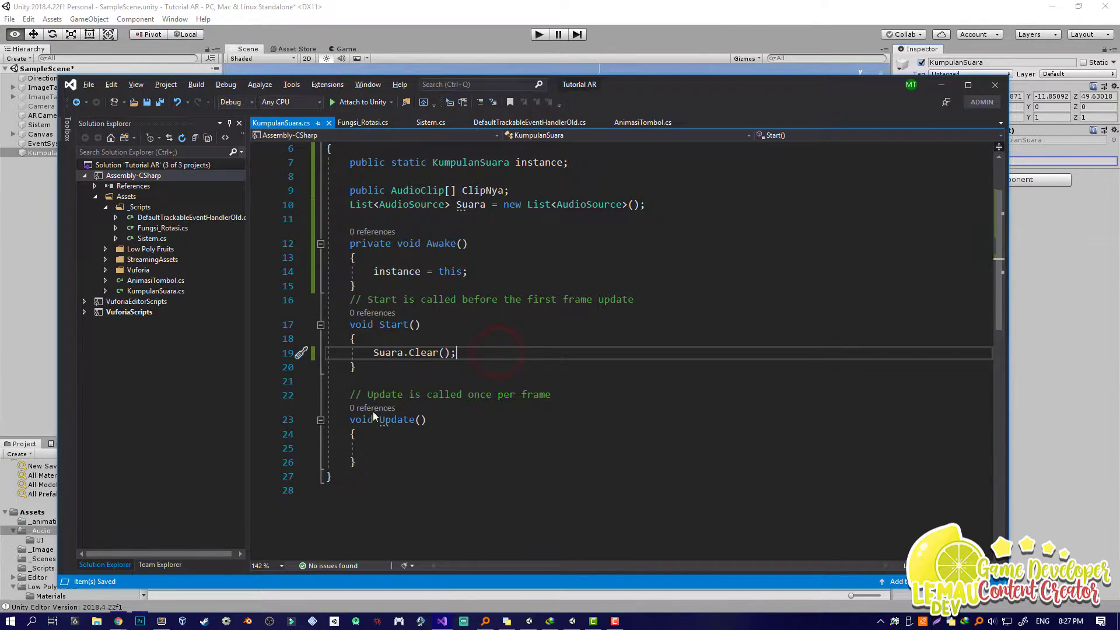
left_click_drag(356, 385, 355, 464)
key("Delete")
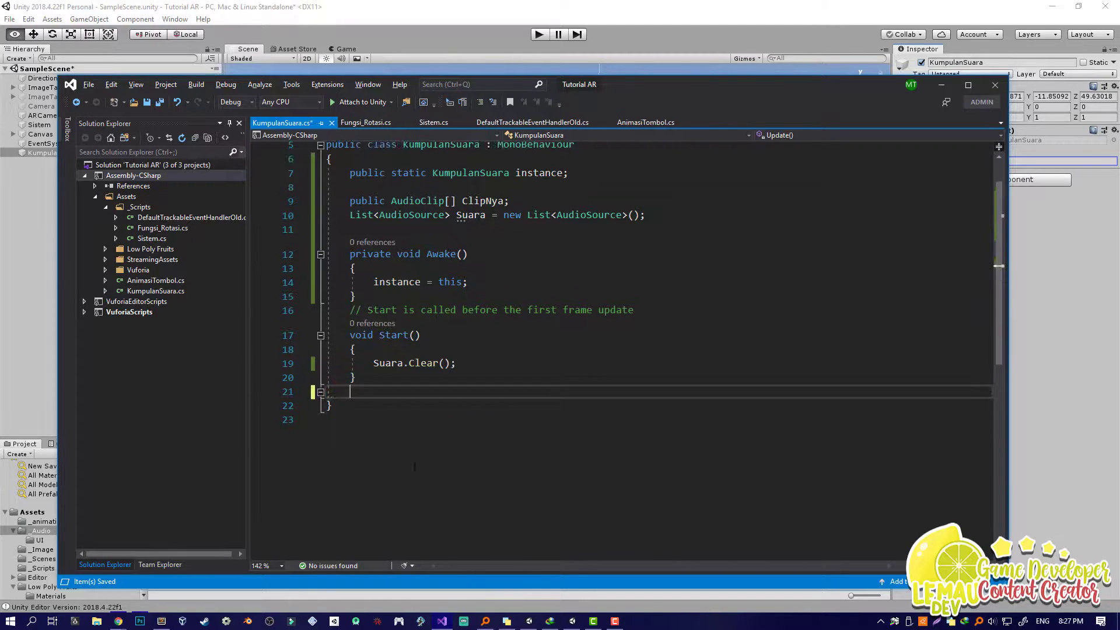
Insert two empty lines below "Suara.Clear();" inside the Start method.
scroll(473, 388, "up", 2)
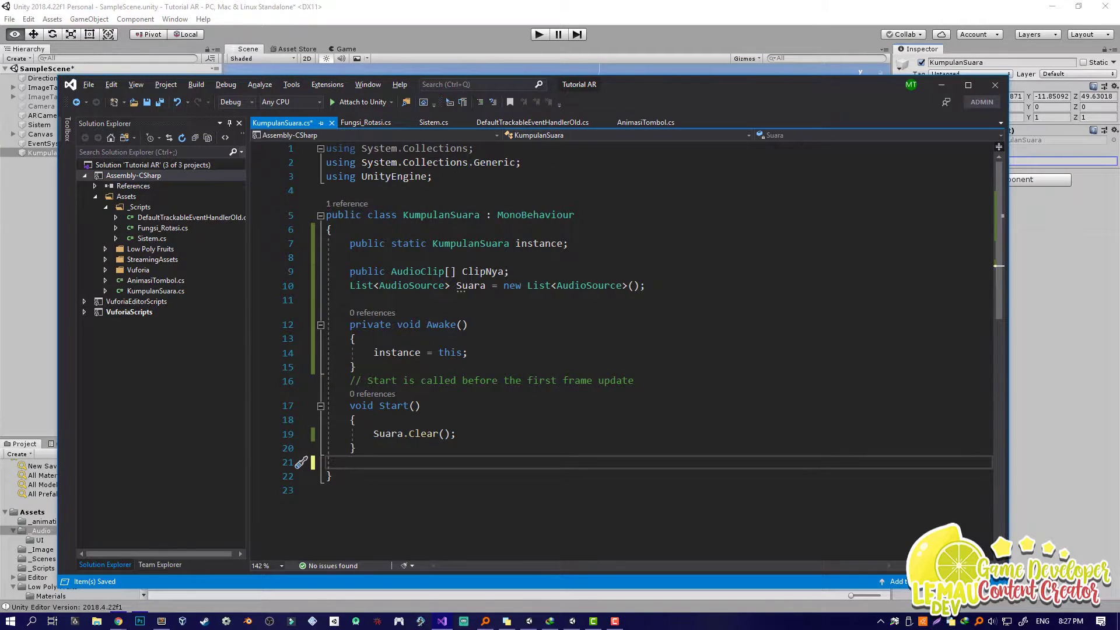
left_click(473, 431)
scroll(482, 432, "down", 2)
key("Return")
key("Return")
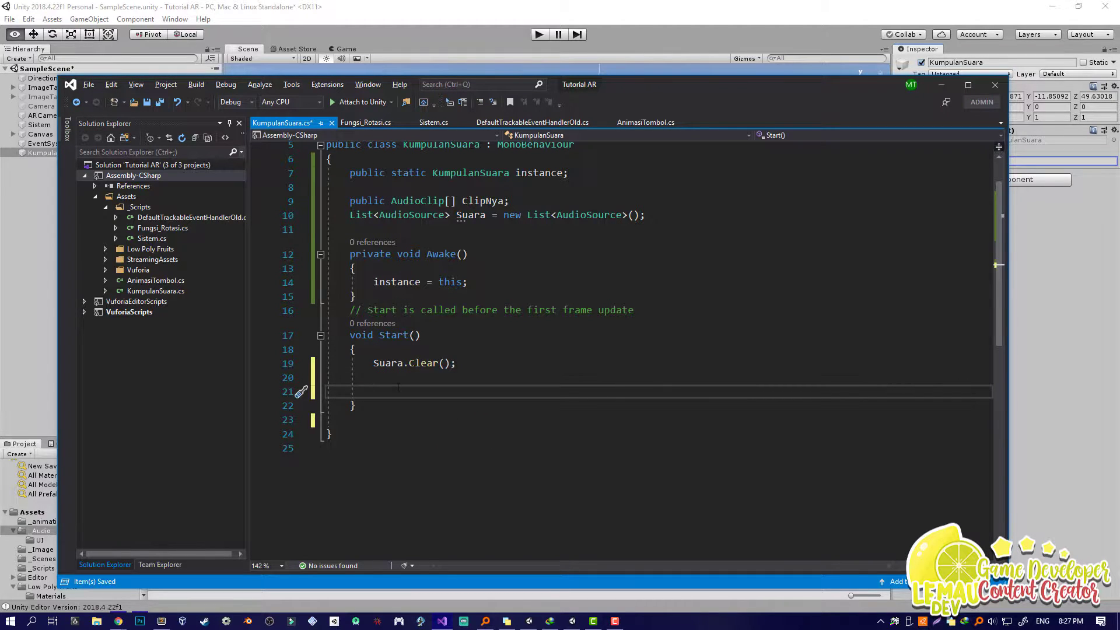
scroll(416, 380, "up", 2)
left_click(389, 450)
left_click(486, 271)
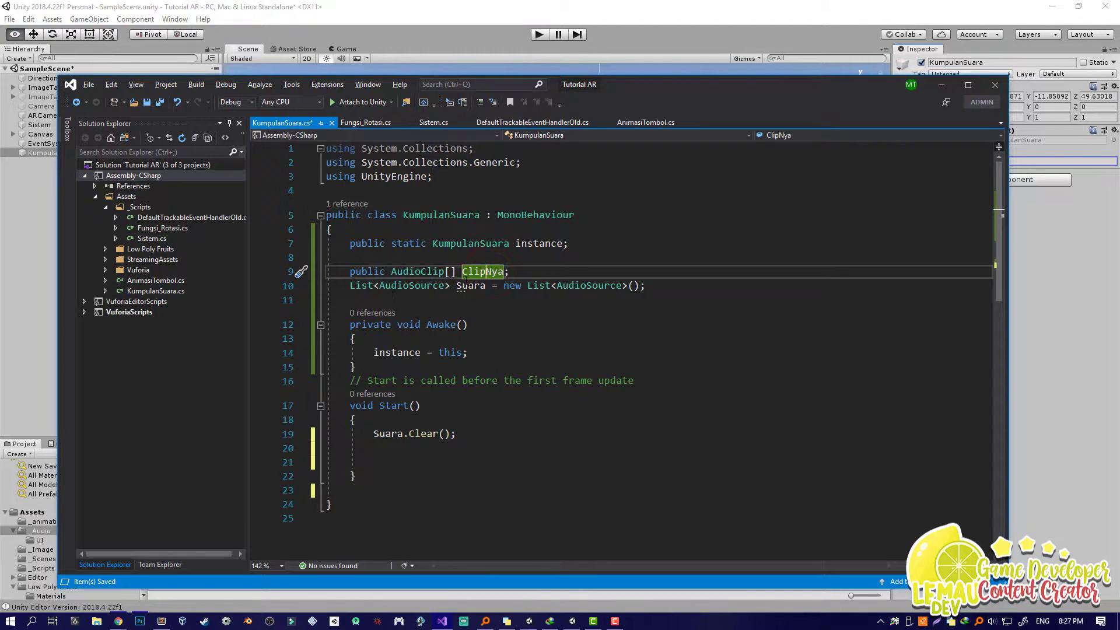
left_click(490, 352)
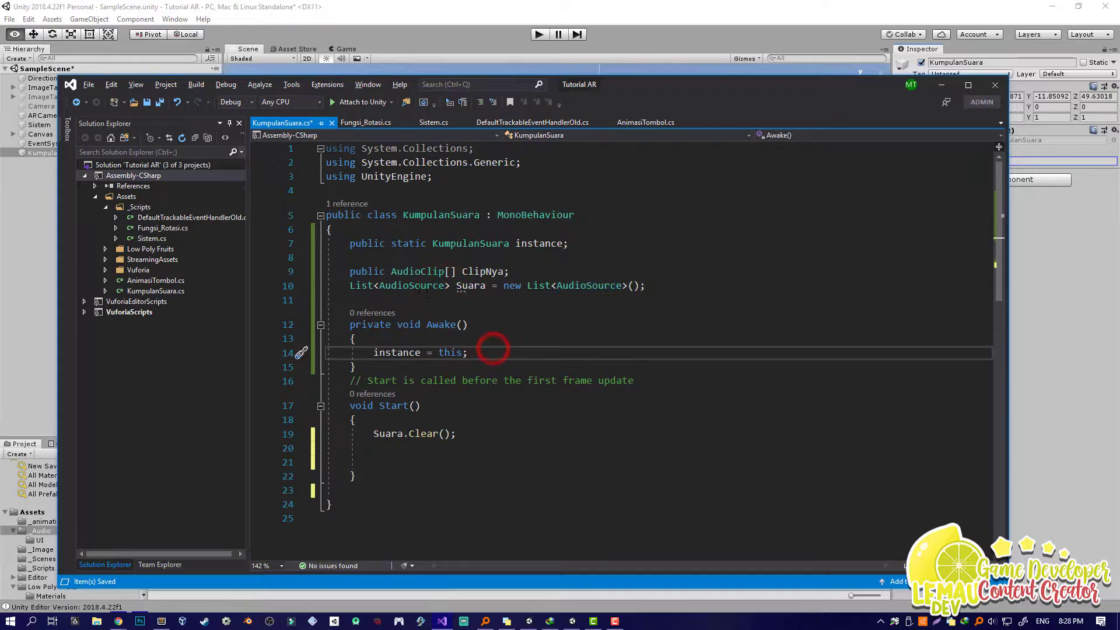
Review the declarations of the ClipNya array and the Suara AudioSource list against the body of the Start method.
left_click(402, 285)
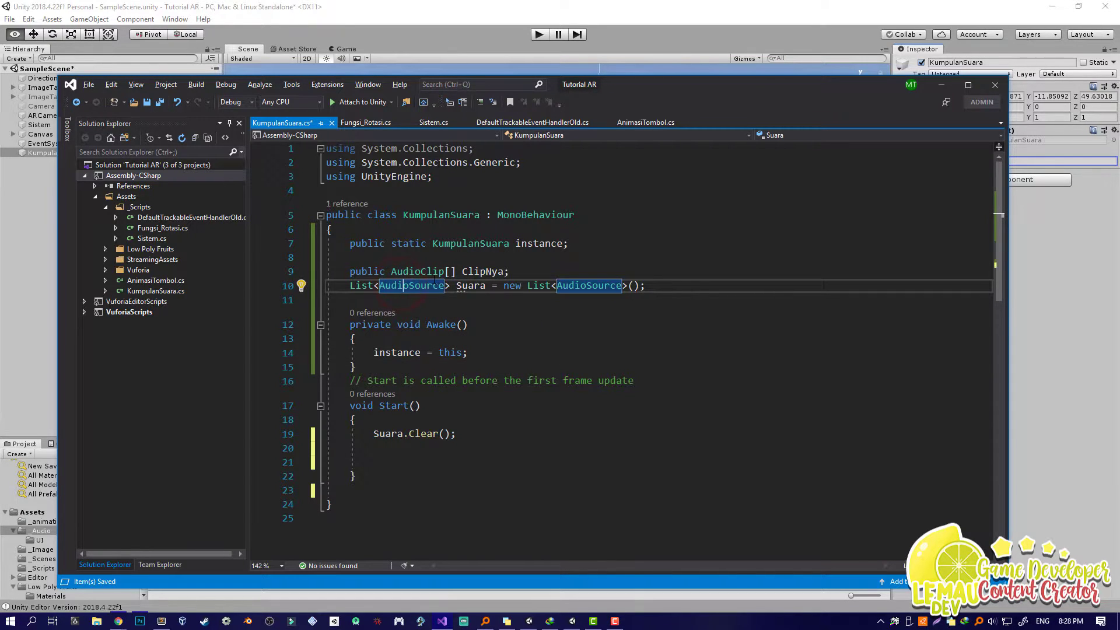
left_click(446, 298)
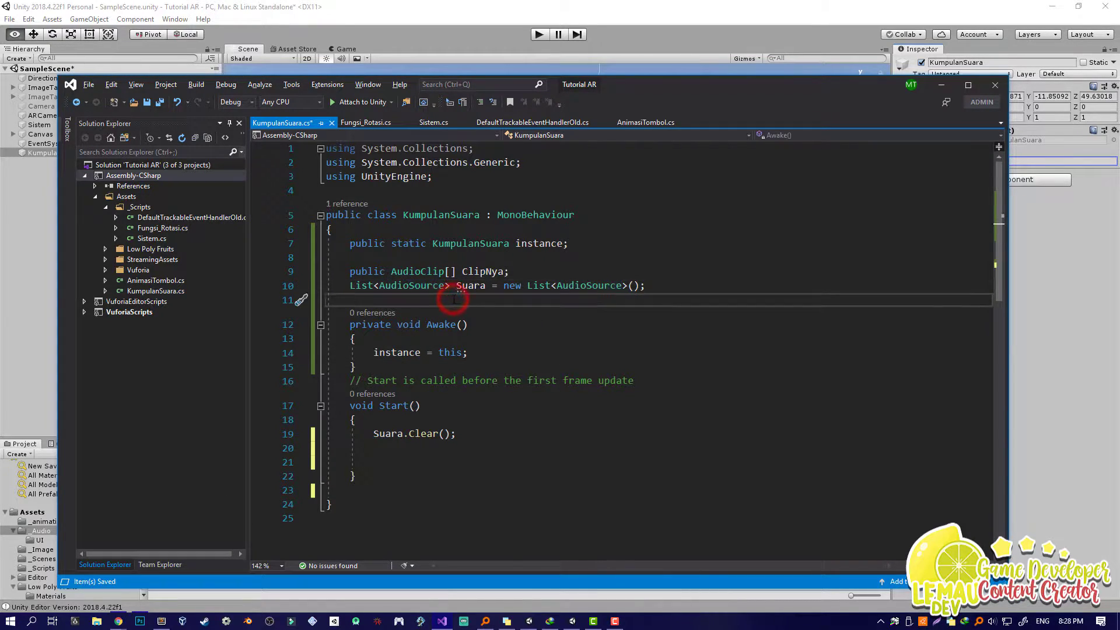
left_click(440, 285)
left_click(481, 314)
left_click(417, 285)
left_click(450, 285)
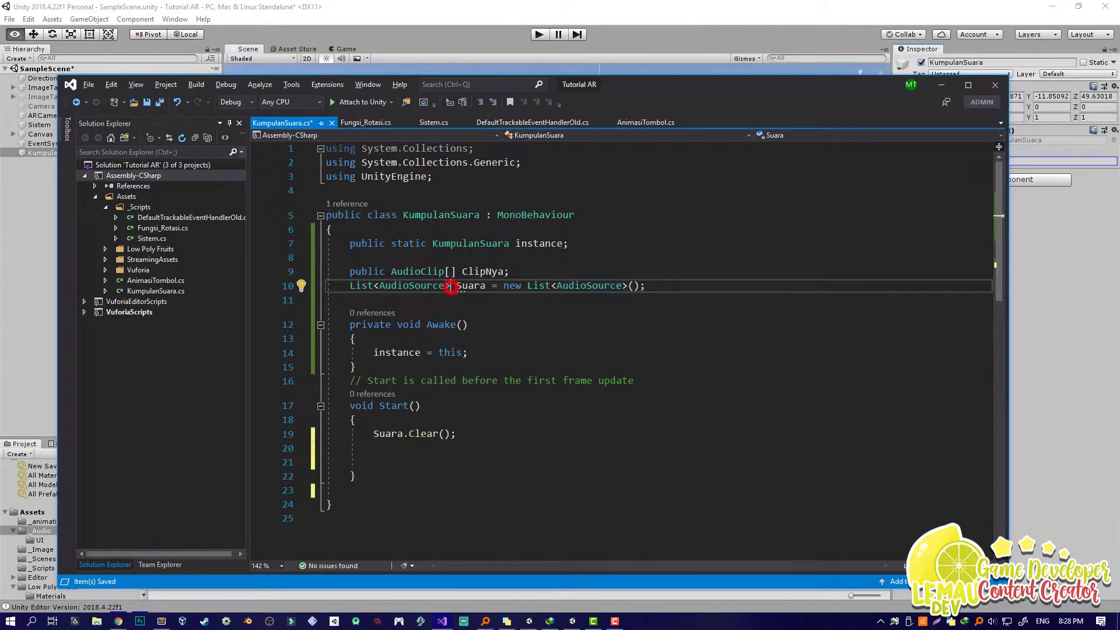
left_click(503, 300)
left_click(438, 285)
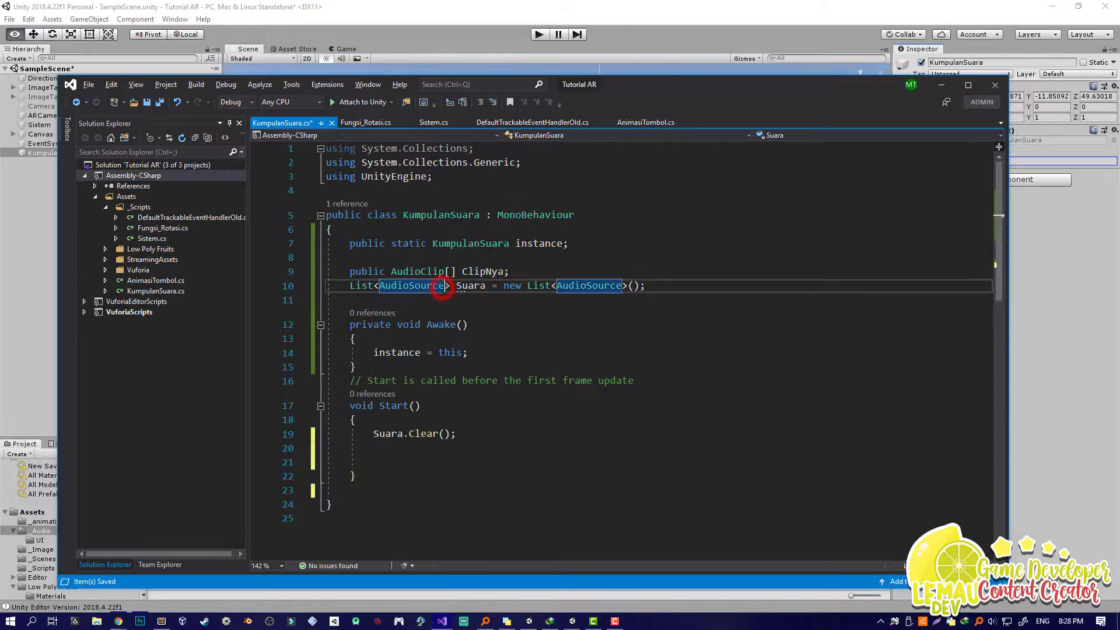
left_click(471, 271)
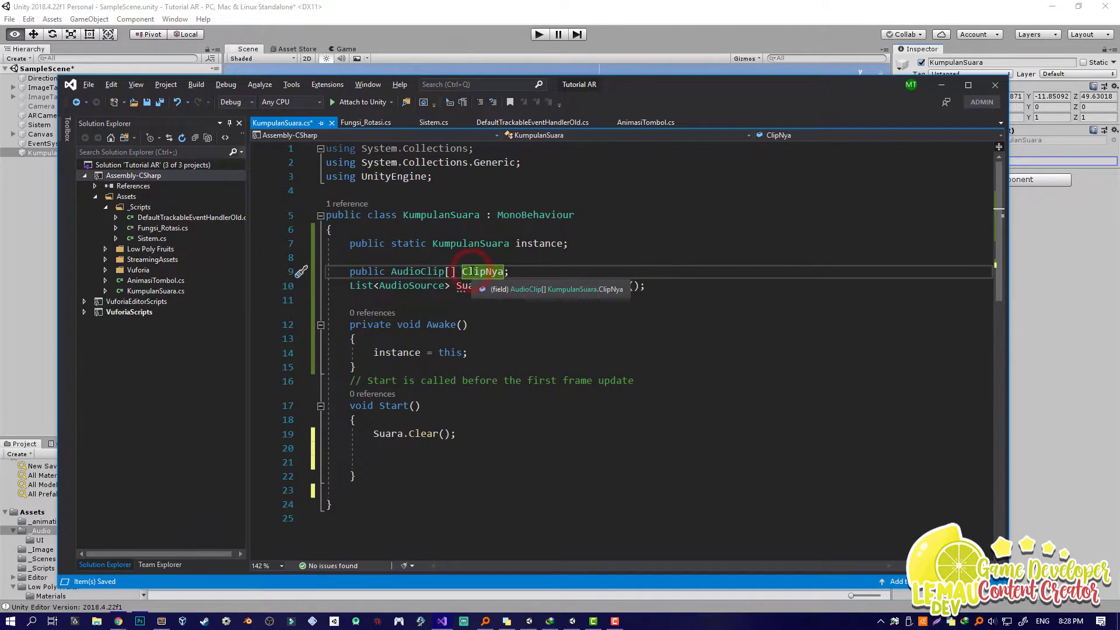
scroll(488, 350, "down", 2)
left_click(488, 364)
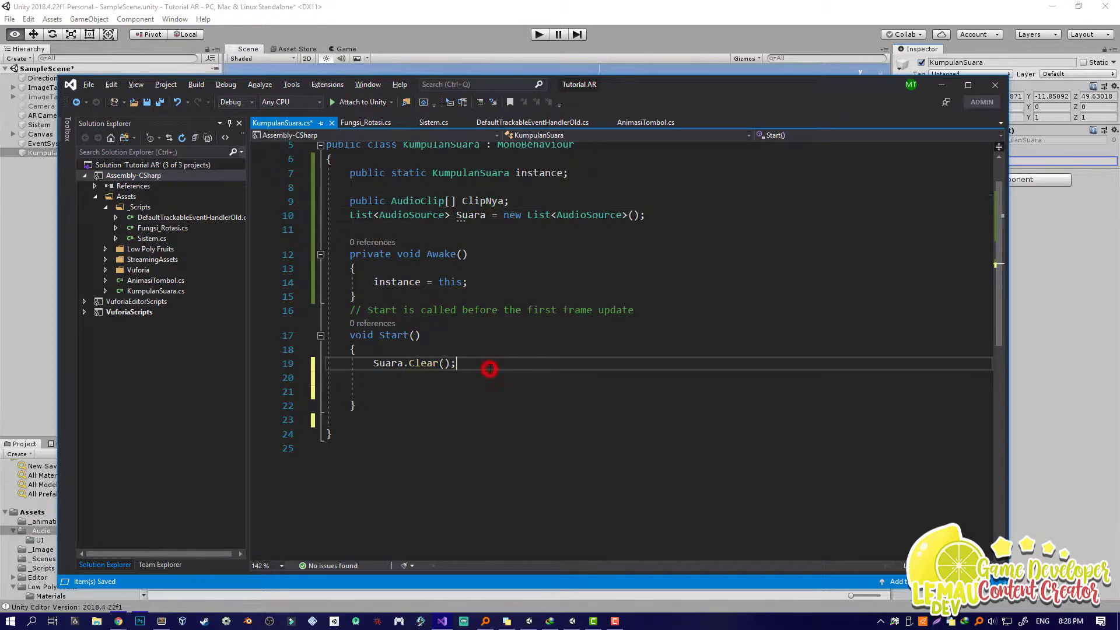
left_click(403, 200)
left_click(411, 215)
left_click(402, 200)
left_click(465, 365)
left_click(452, 215)
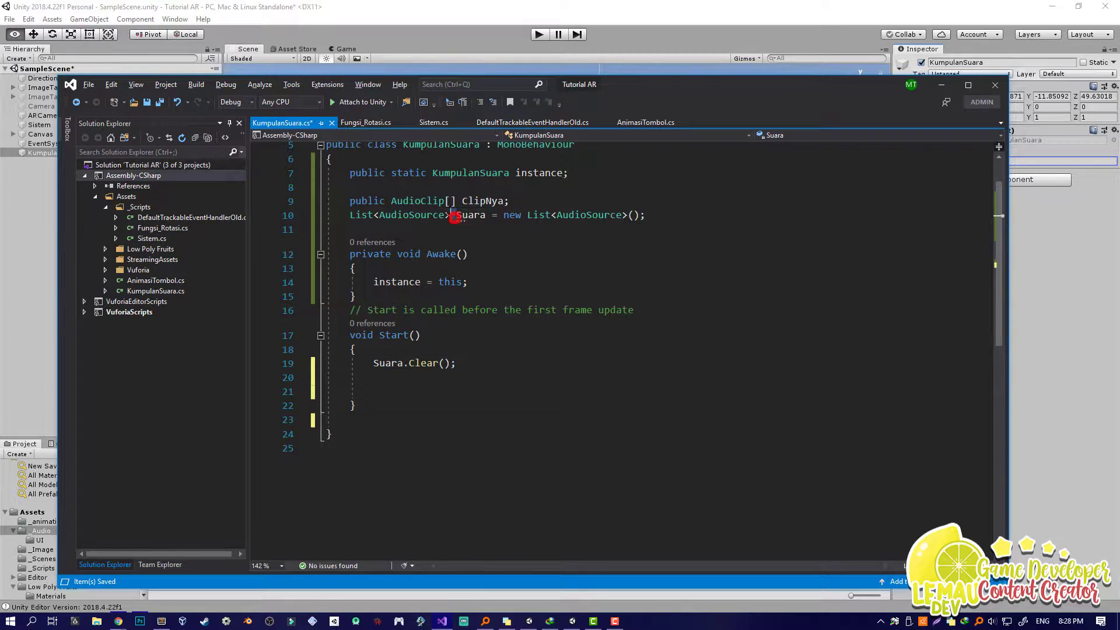
Insert a for loop snippet with the counter i starting at 0 below "Suara.Clear();" in the Start method.
left_click(459, 364)
key("Return")
type("for")
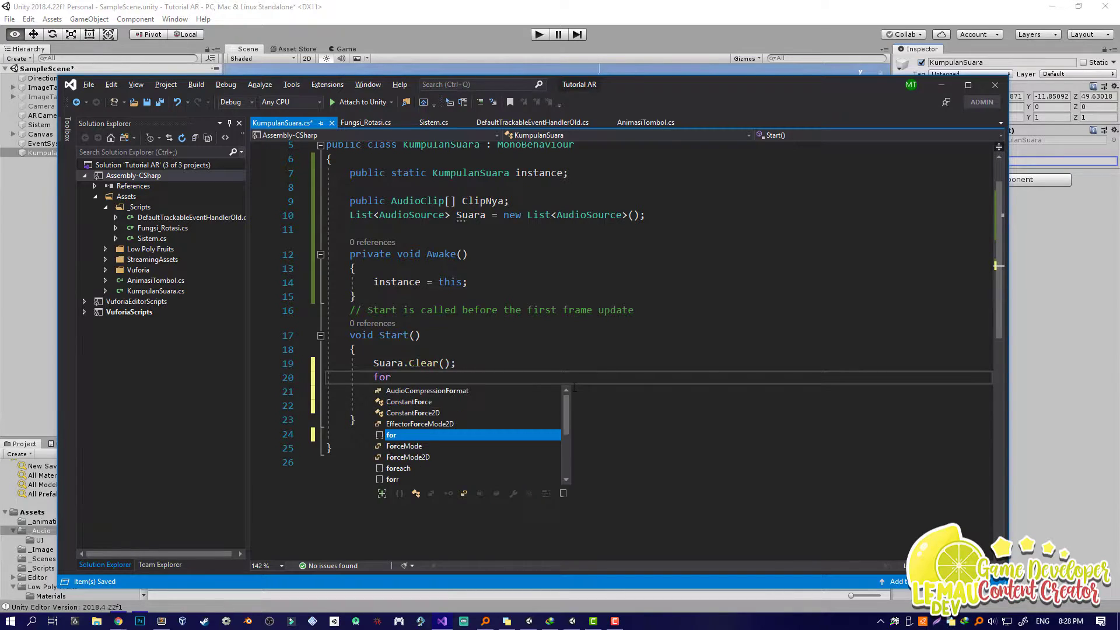
key("Tab")
key("Tab")
left_click(529, 431)
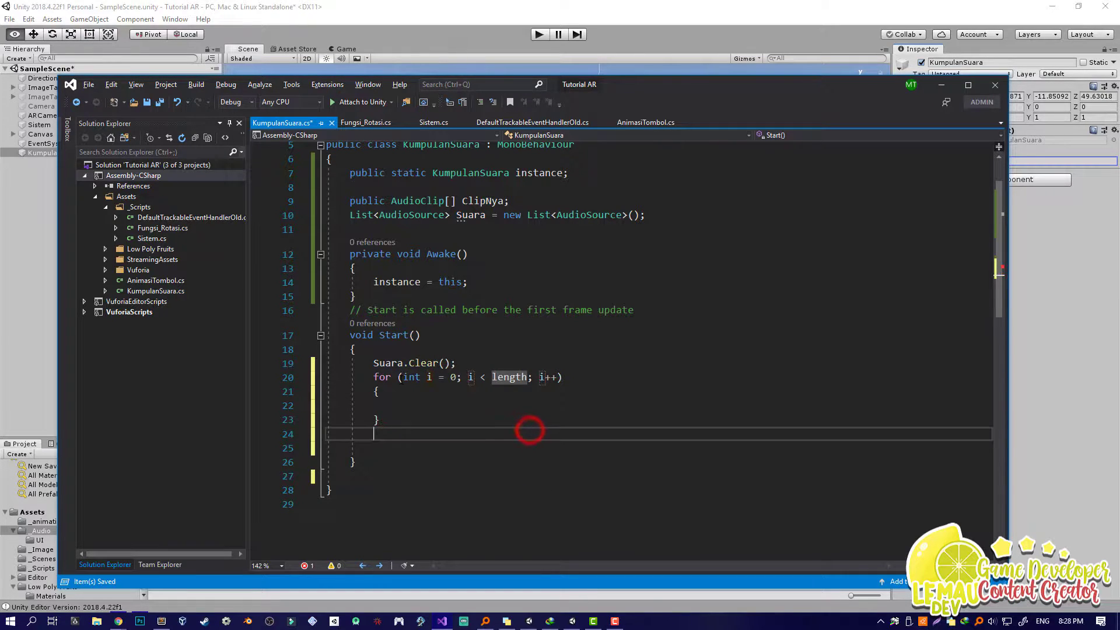
left_click(379, 378)
left_click(533, 417)
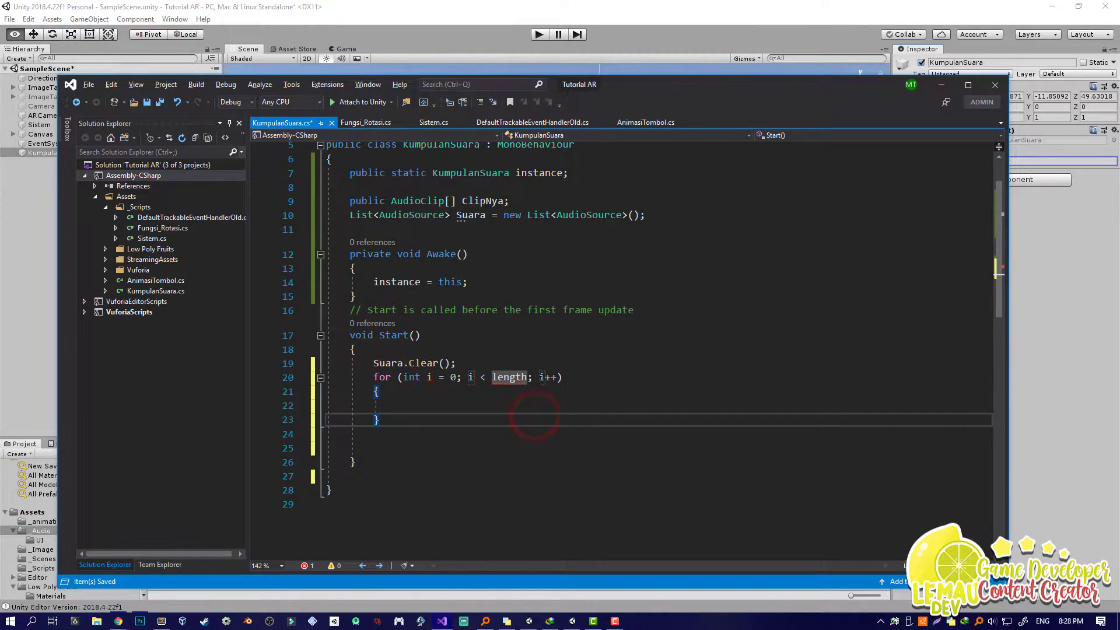
left_click(554, 435)
Replace the length placeholder in the for loop condition with "ClipNya.Length" and save the script.
left_click_drag(527, 376, 495, 377)
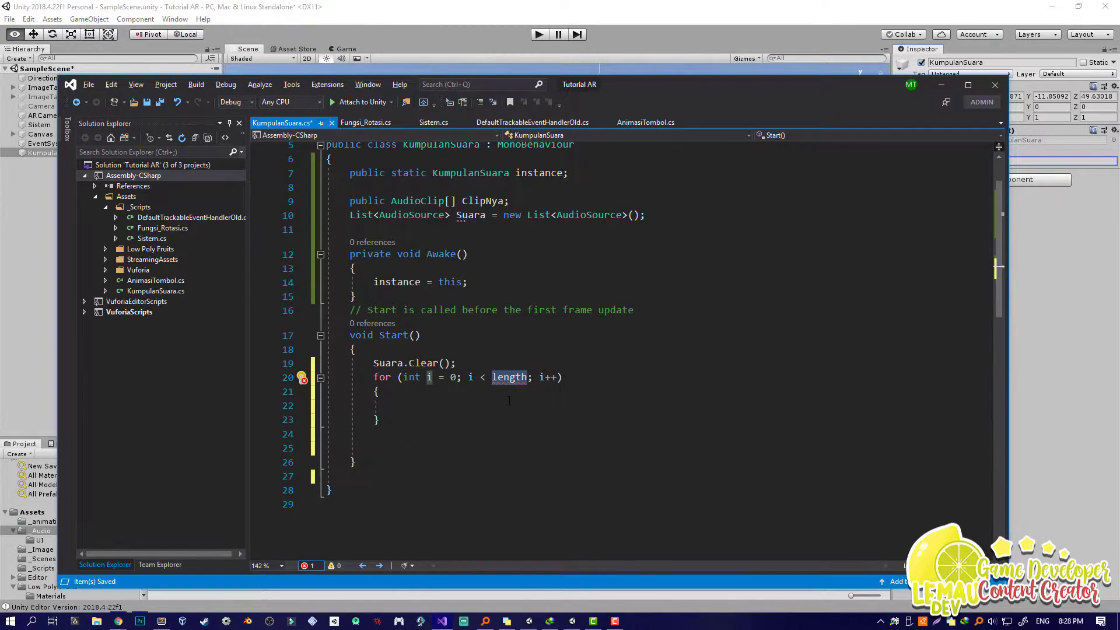
type("clip")
key("Tab")
type(".Length")
key("ctrl+s")
Add "Suara.Add(gameObject.AddComponent<AudioSource>());" inside the for loop body and save the script.
left_click(457, 215)
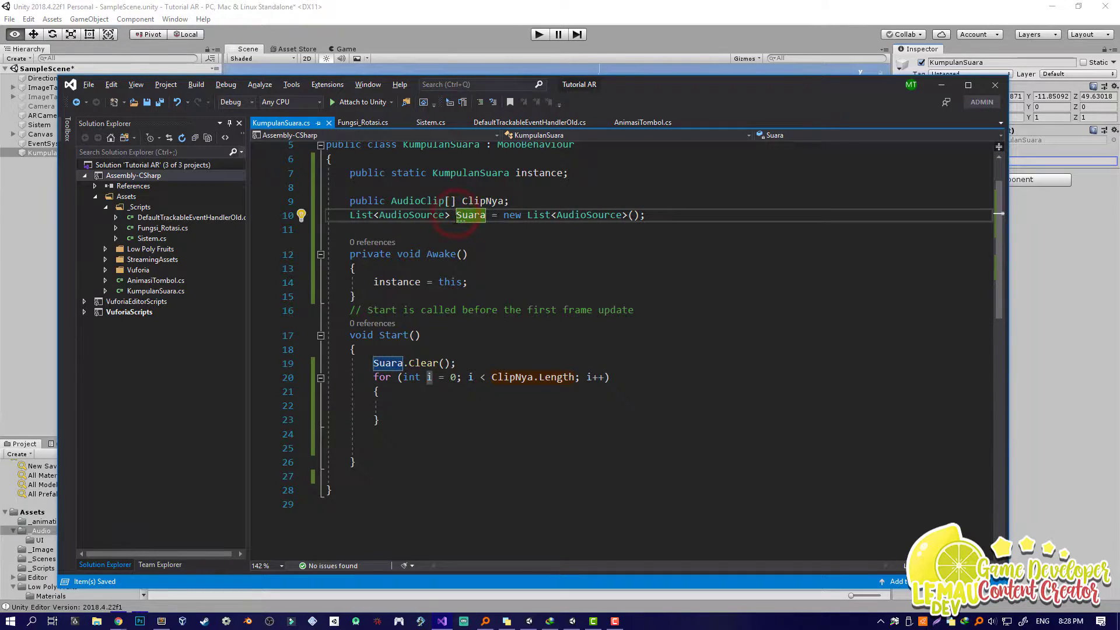
left_click(448, 402)
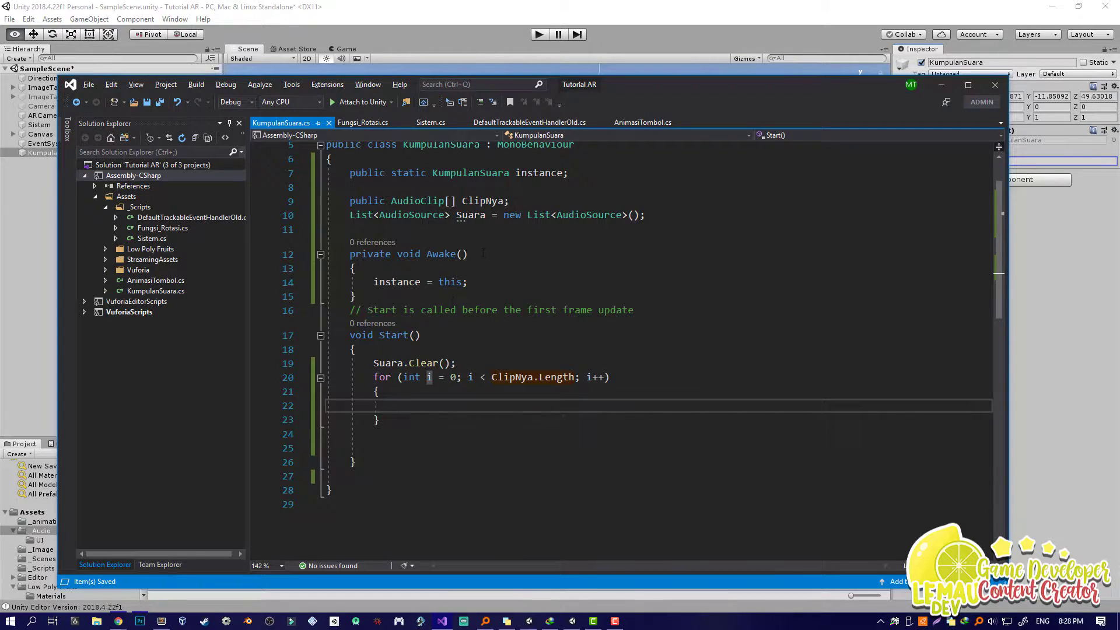
left_click(482, 489)
left_click(420, 404)
type("Suara")
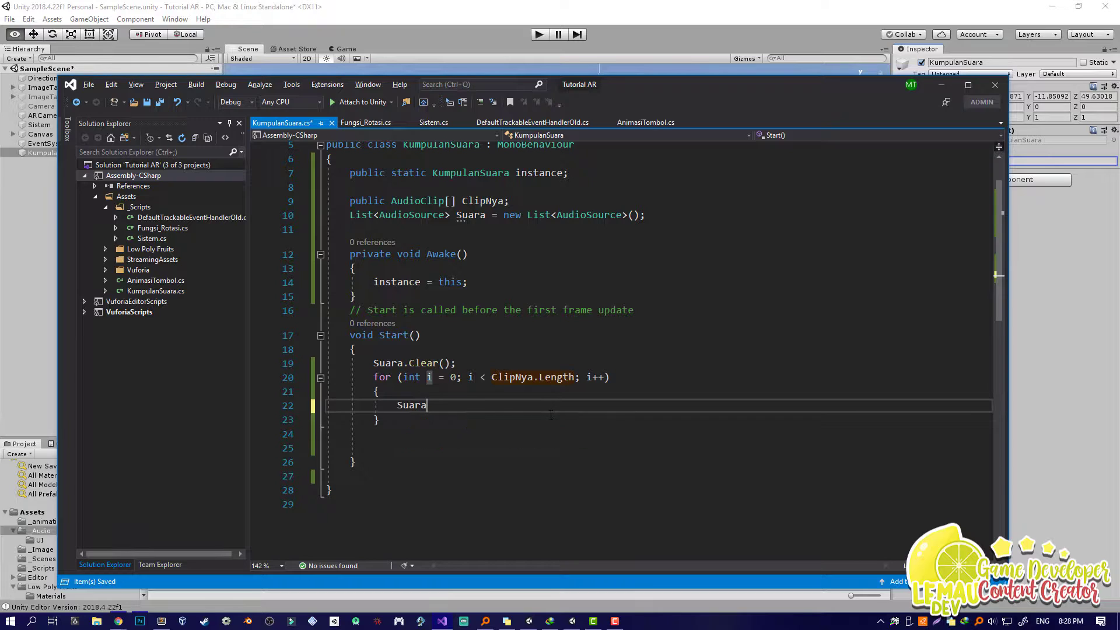
type(".")
key("Tab")
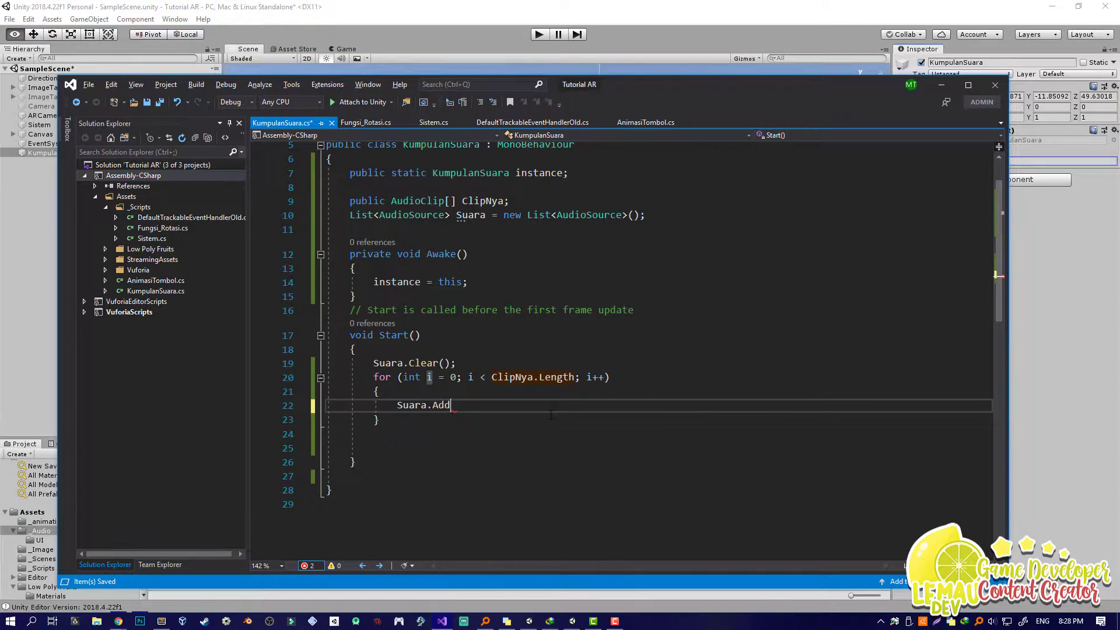
type("(")
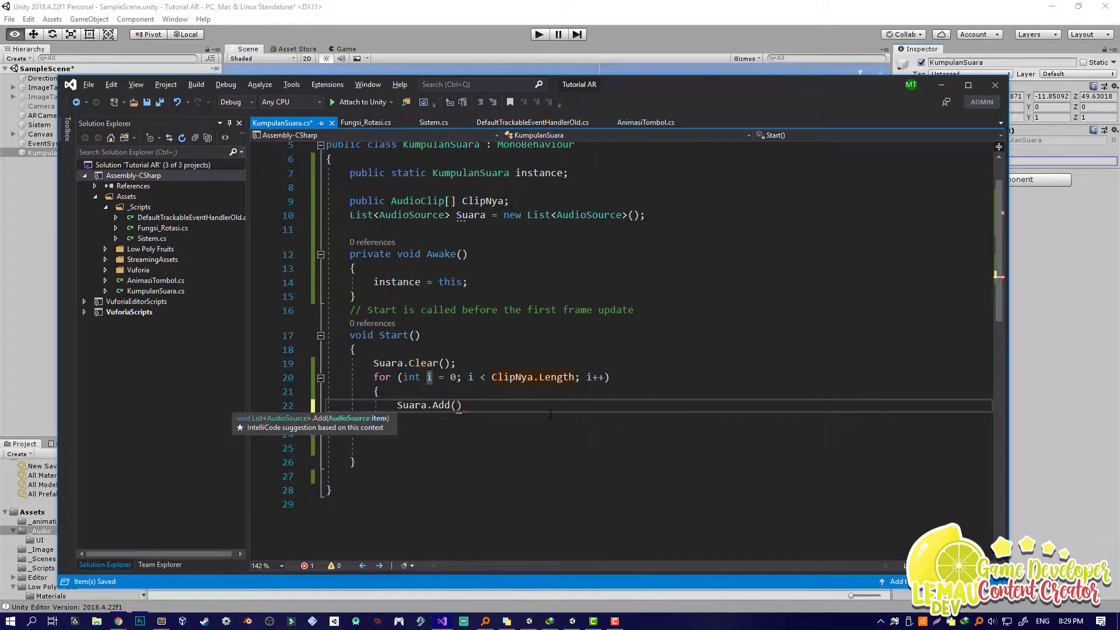
type("gameObject.ad")
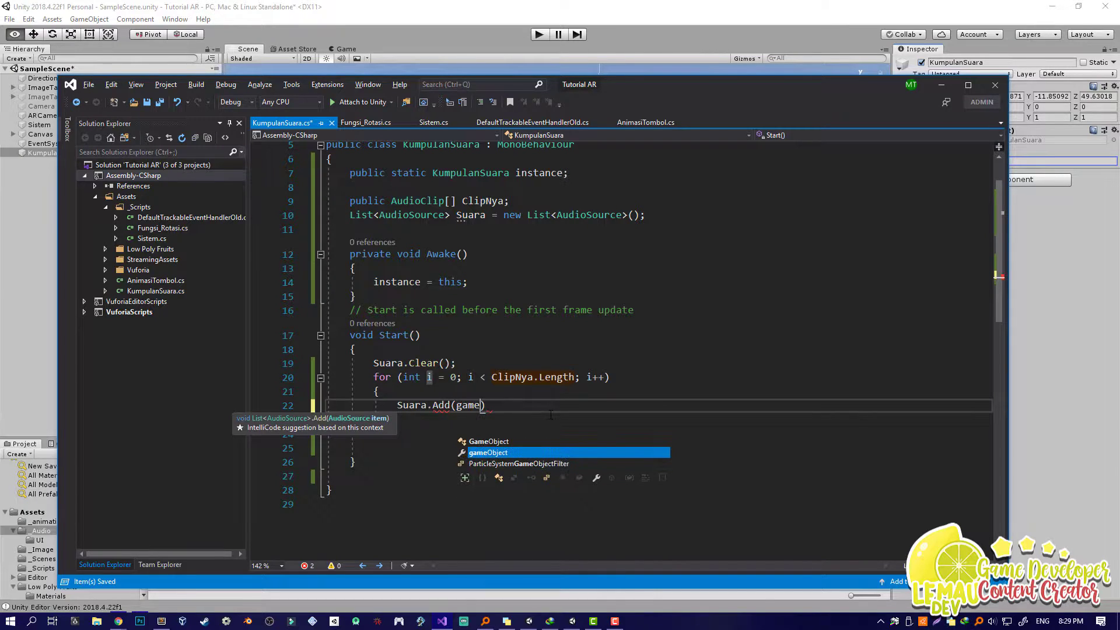
key("Tab")
type(")<audios>")
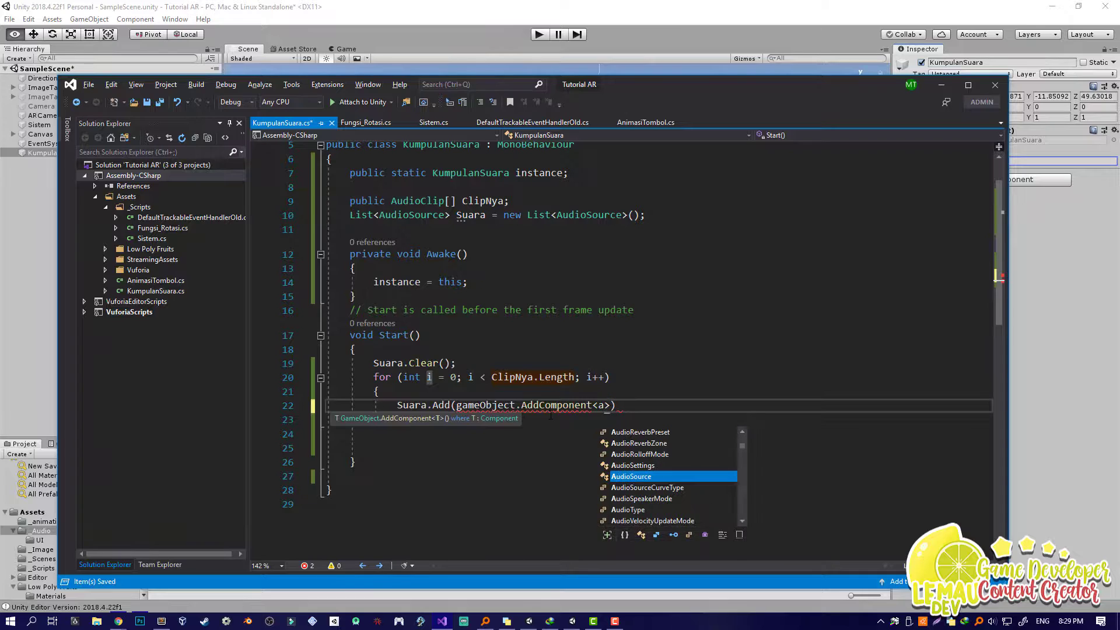
key("Tab")
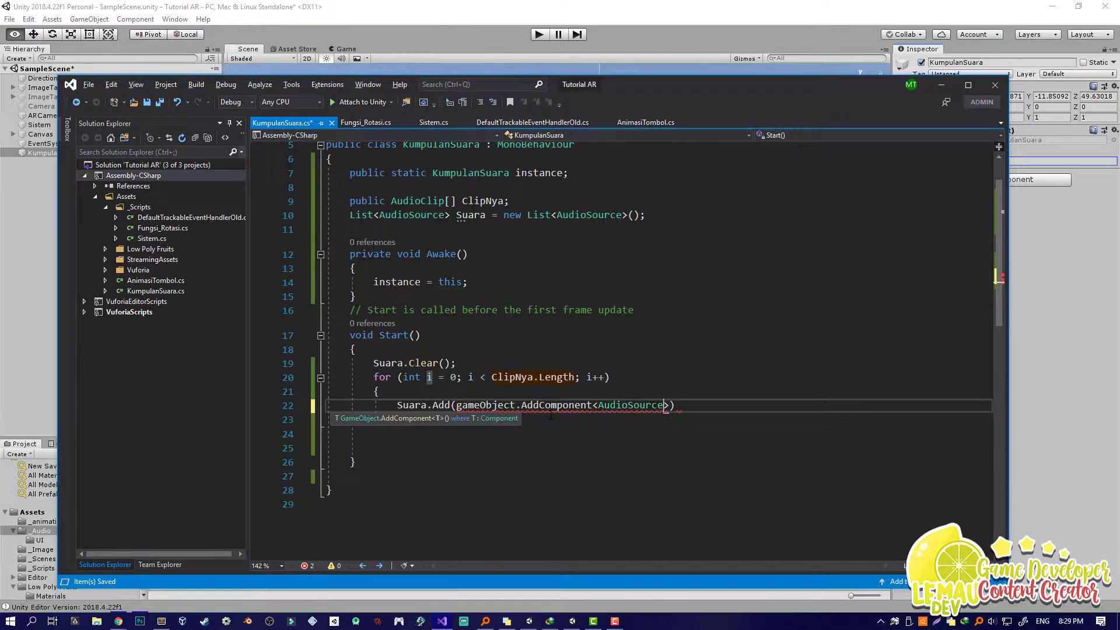
type("())")
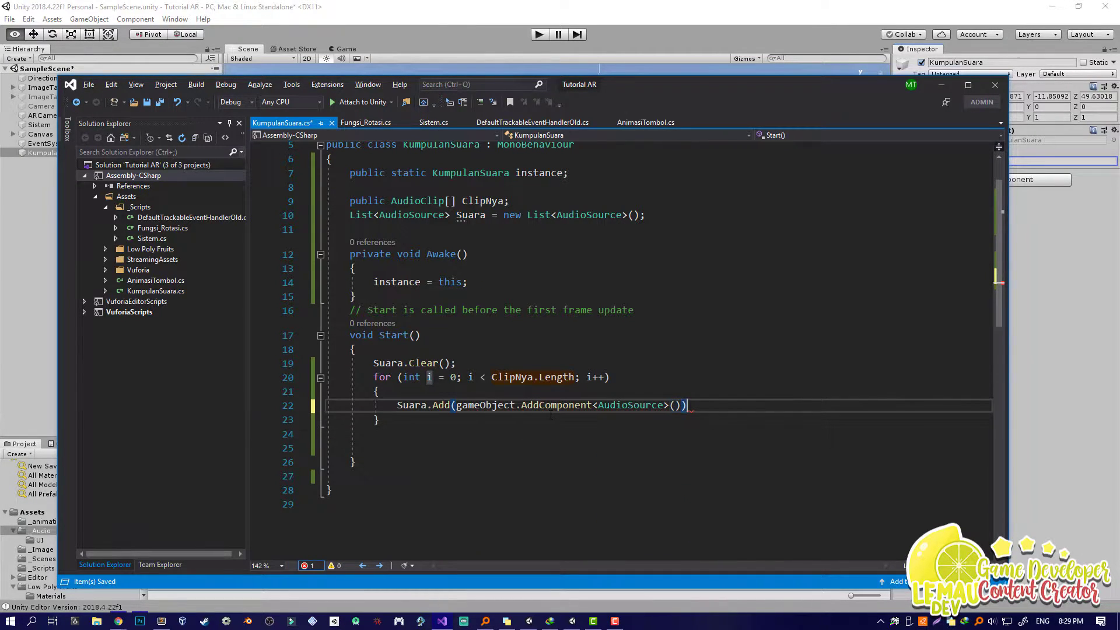
key("ctrl+s")
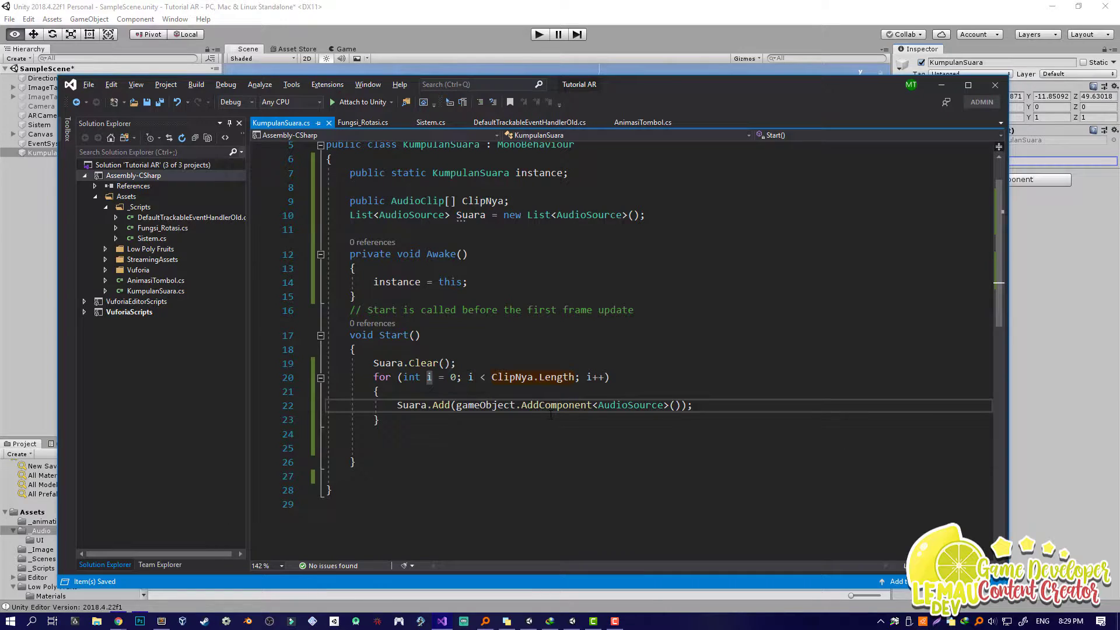
Check the KumpulanSuara component in Unity, and review the Suara.Add line and the ClipNya declaration in Visual Studio.
left_click(733, 19)
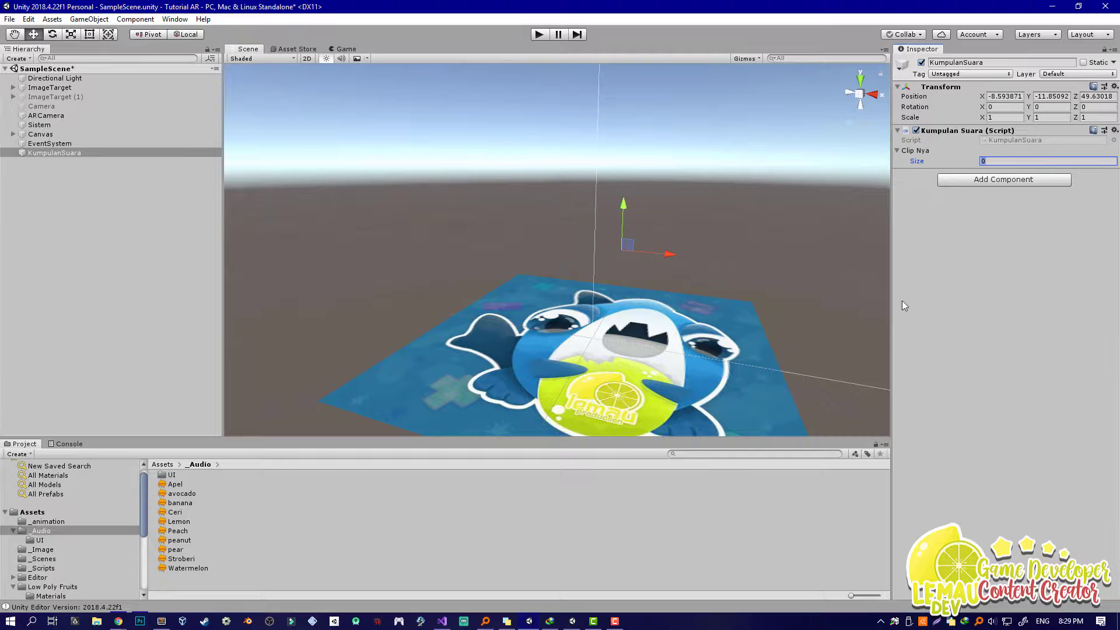
key("alt+Tab")
left_click(564, 430)
left_click_drag(563, 426, 426, 413)
left_click(419, 407)
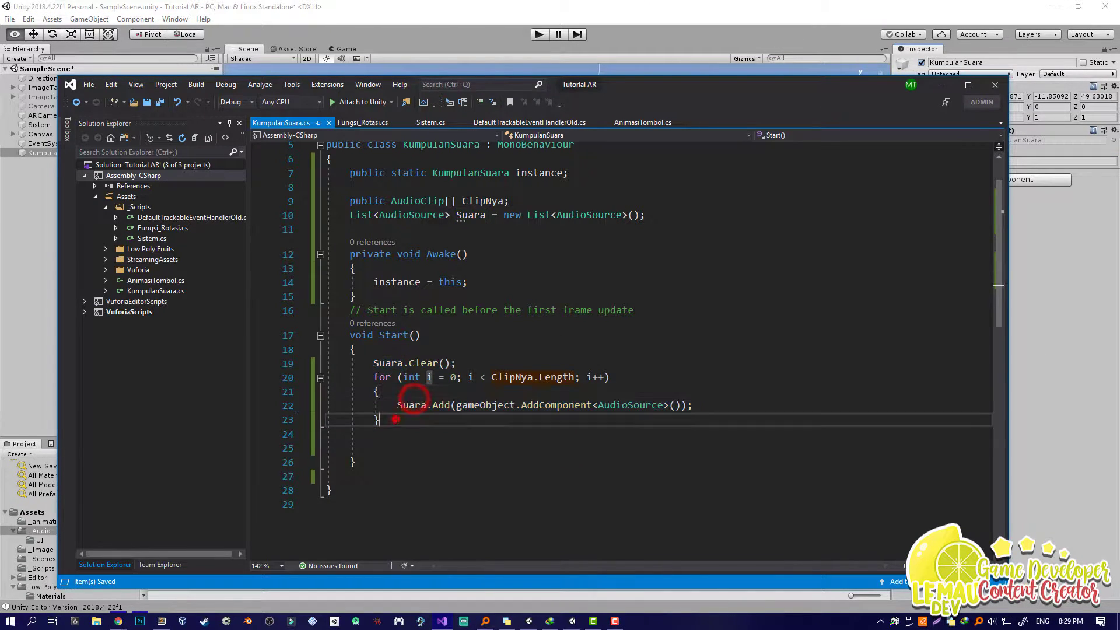
left_click(694, 407)
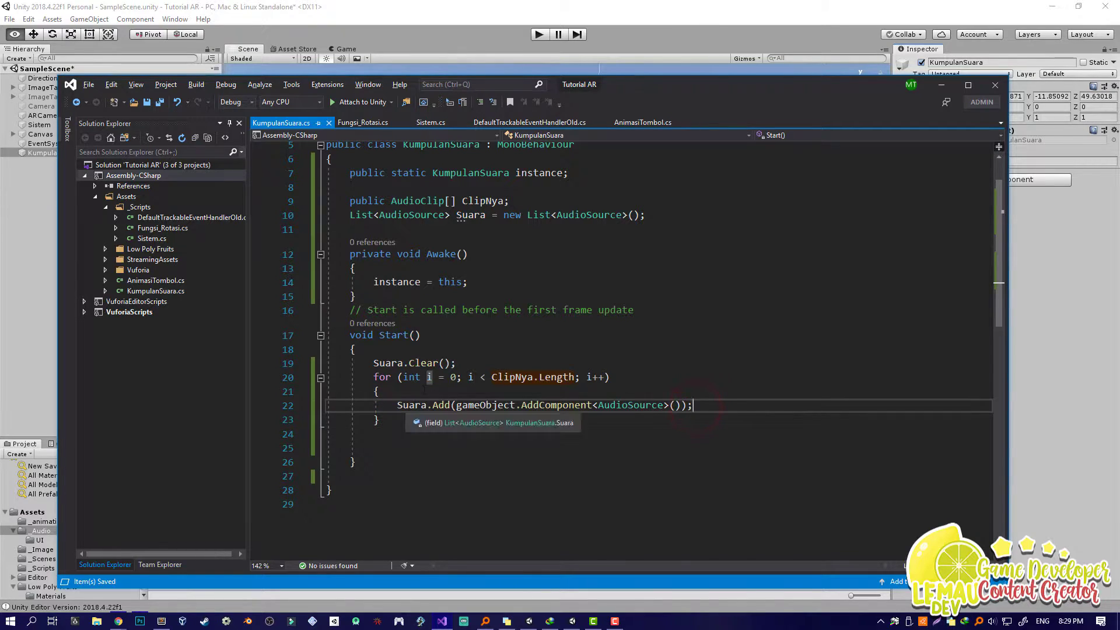
left_click(467, 201)
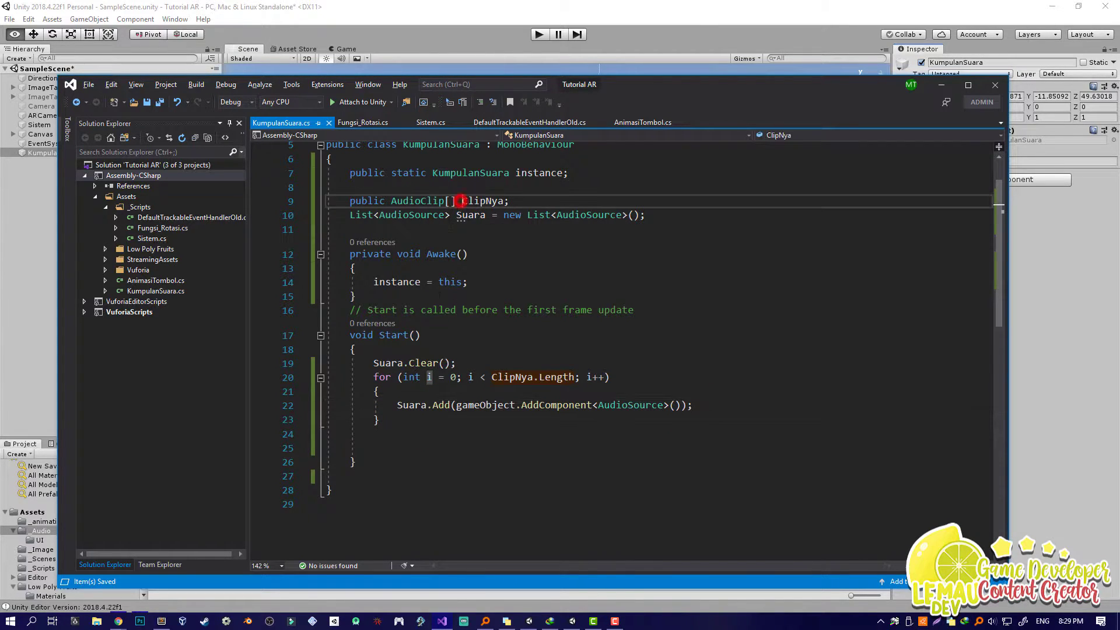
left_click(419, 403)
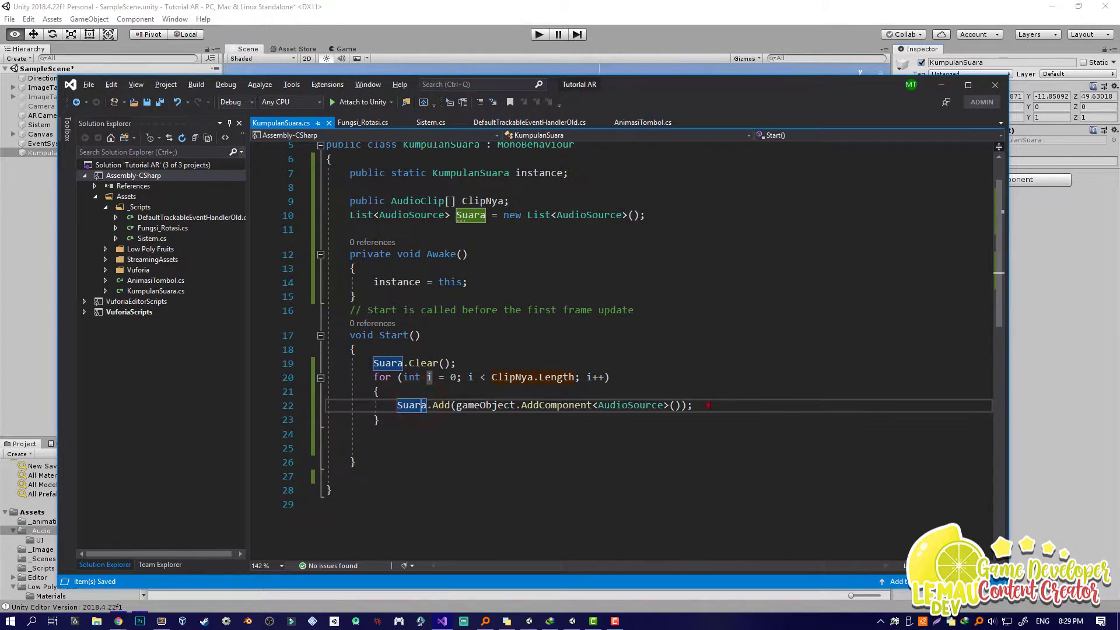
Start a new statement "Suara[i].clip =" below the Suara.Add line inside the for loop.
left_click(709, 405)
key("Return")
type("Suara.A")
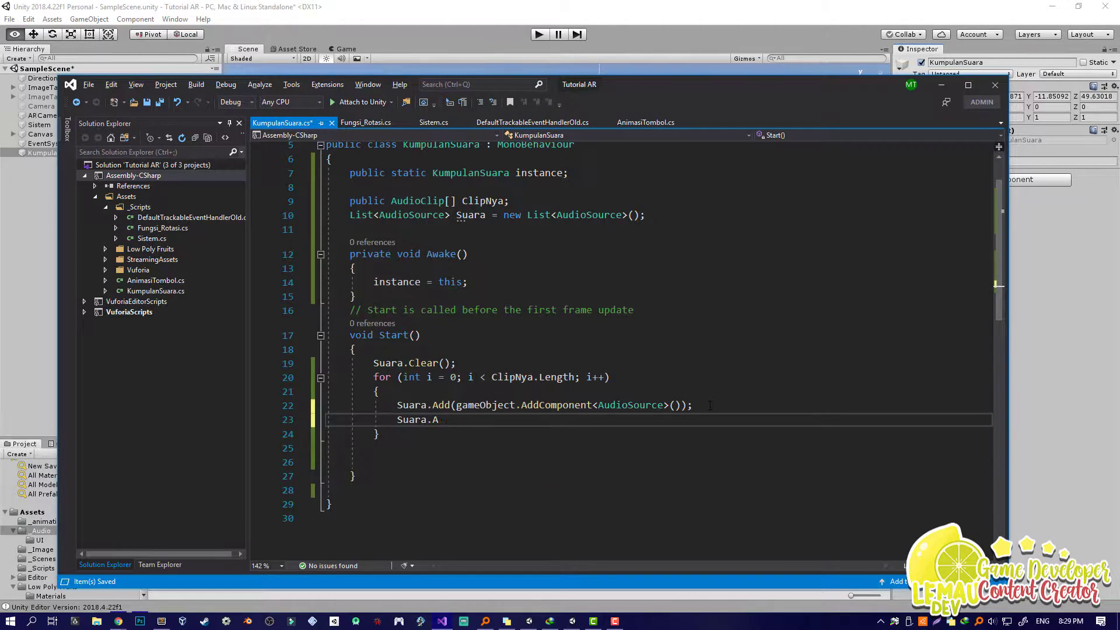
type("dd,c[]")
type("i")
key("Escape")
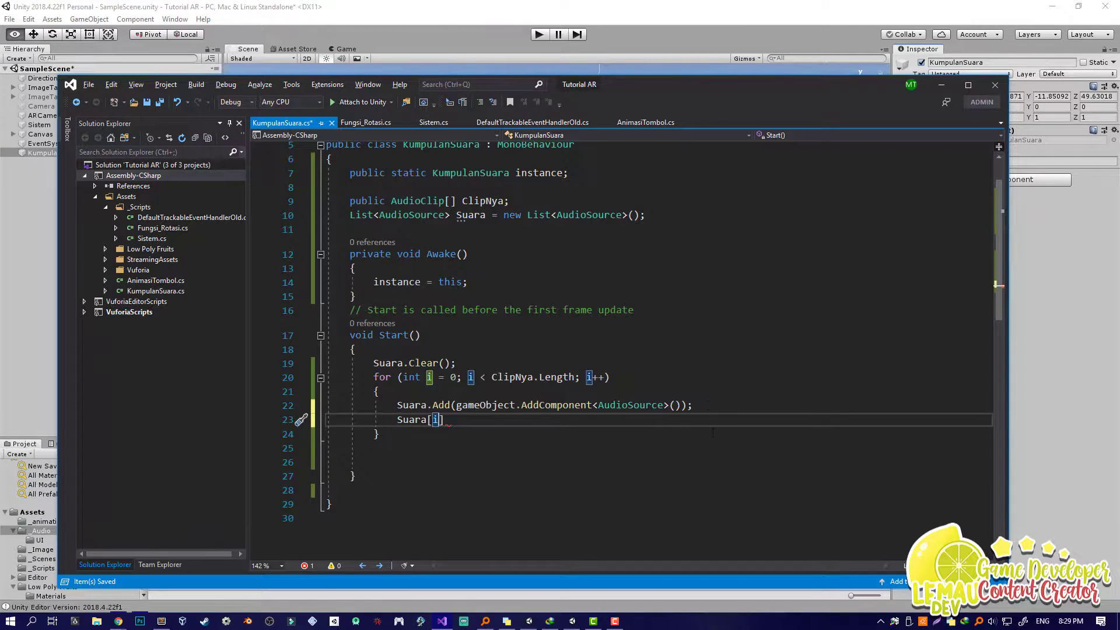
left_click(481, 382)
left_click(470, 421)
type(".cl")
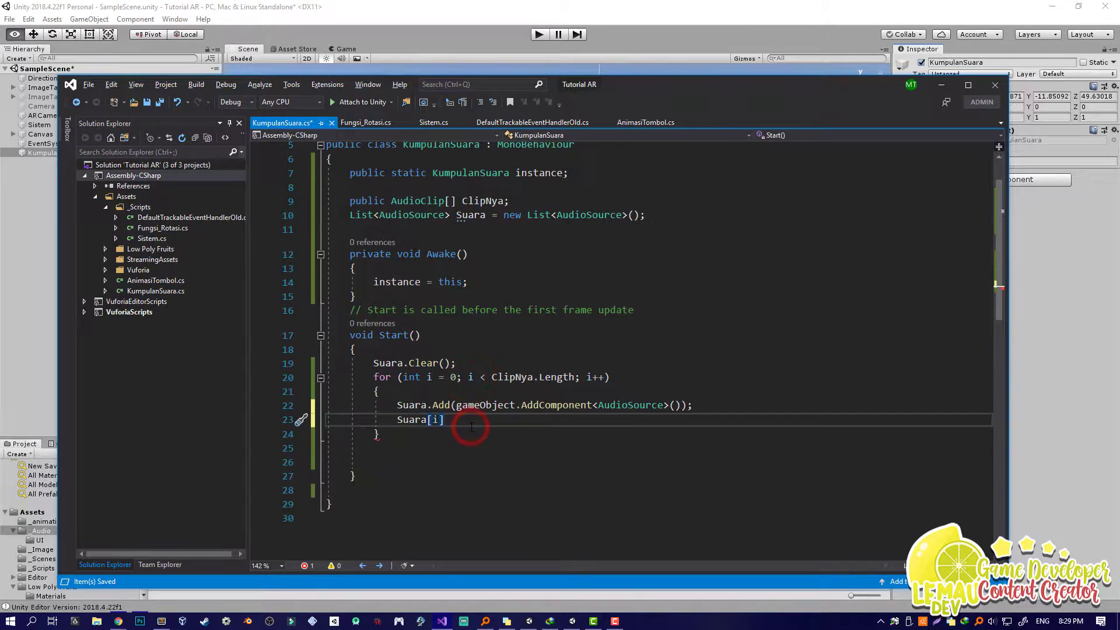
type("ip =")
Complete the Suara[i].clip assignment with "ClipNya[i];" and save the script.
left_click_drag(444, 200, 493, 201)
left_click(495, 420)
type("clip")
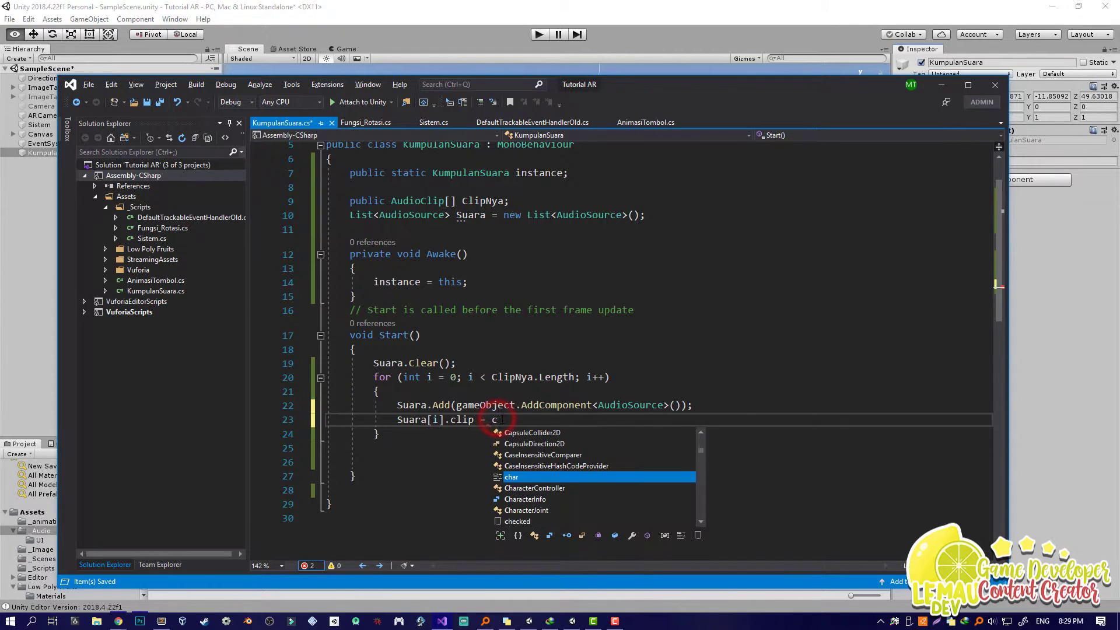
key("Tab")
type("[i")
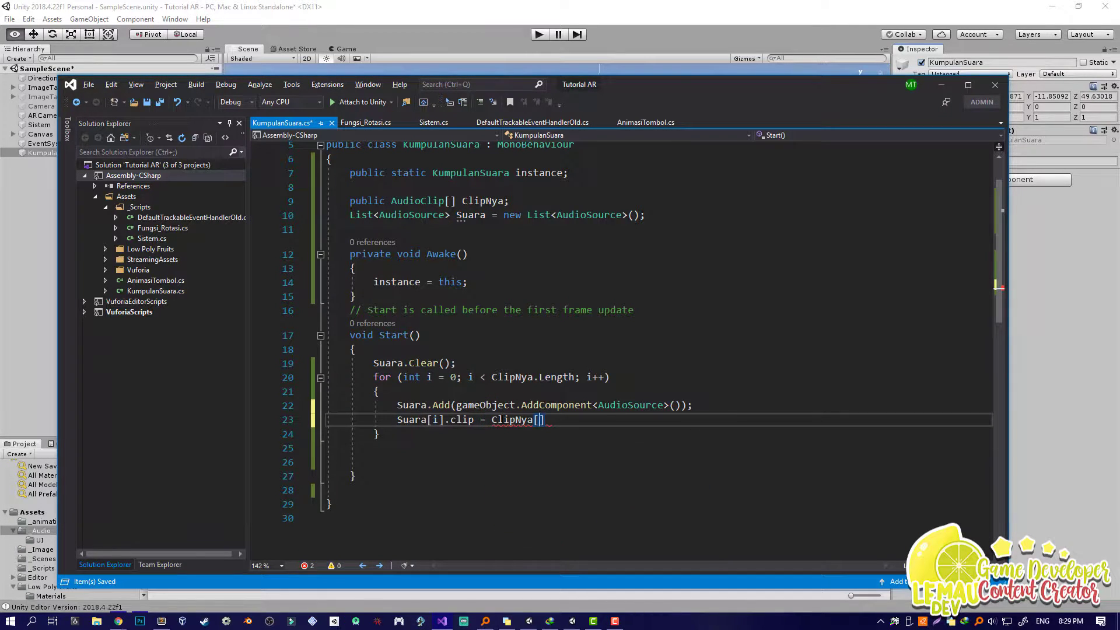
type("]")
key("ctrl+s")
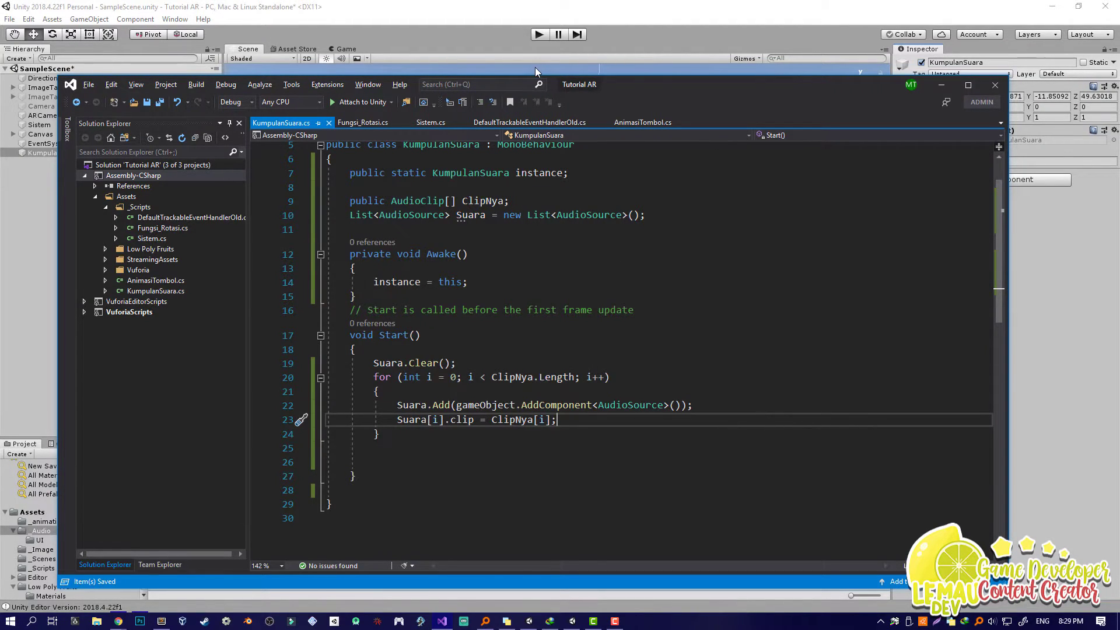
Switch to Unity, assign all _Audio clips from Apel to Watermelon to the KumpulanSuara object's Clip Nya array, and return to Visual Studio.
left_click(503, 22)
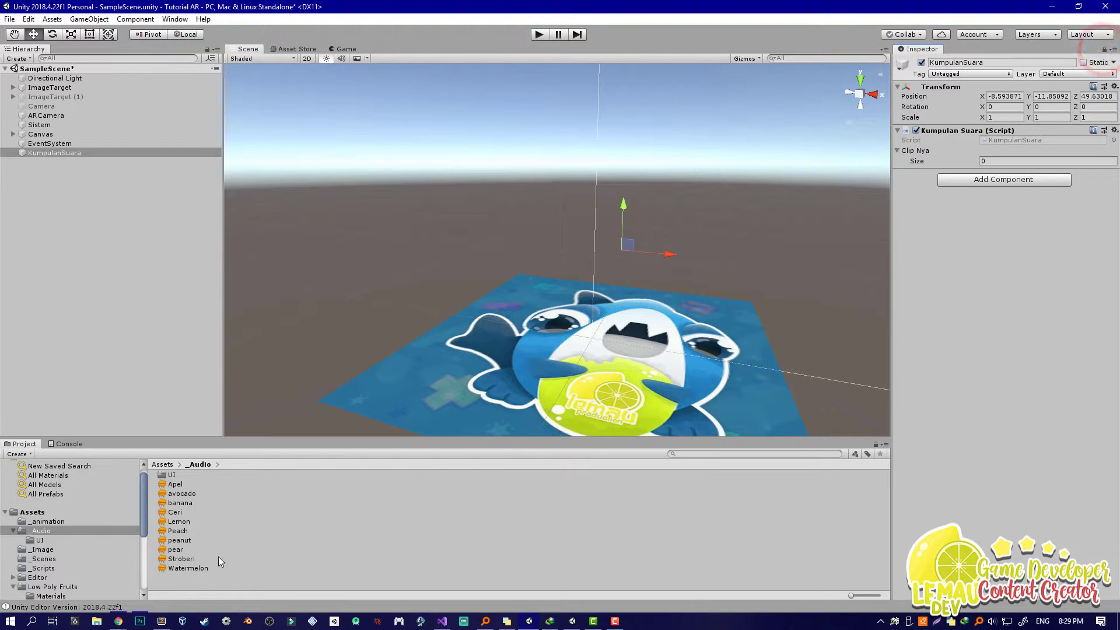
left_click(197, 567)
left_click(175, 484, "shift")
left_click_drag(175, 484, 987, 156)
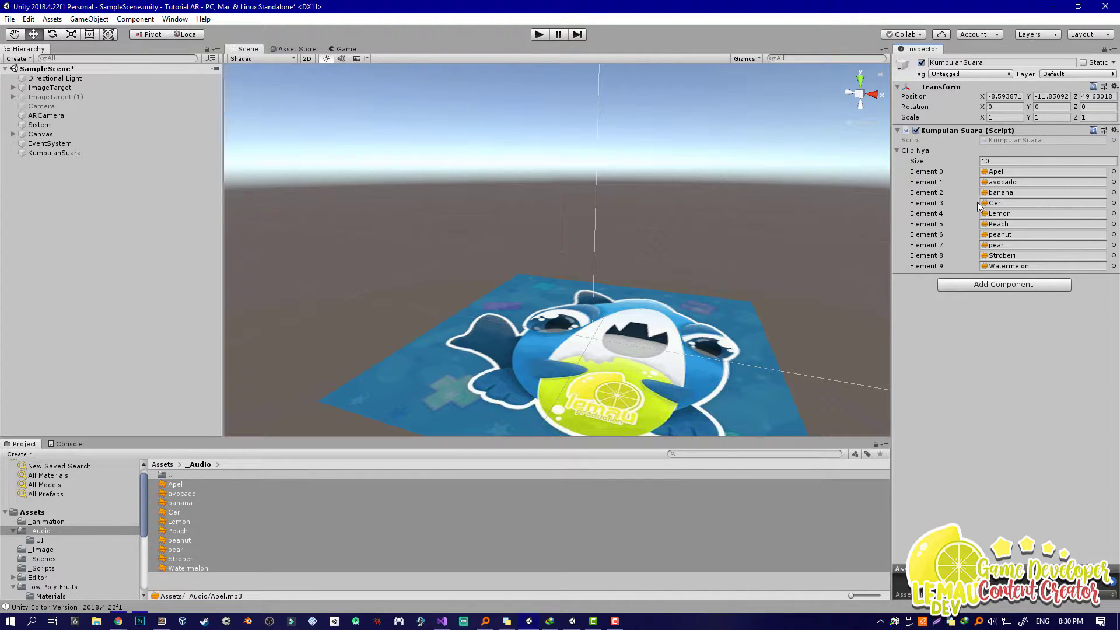
key("alt+Tab")
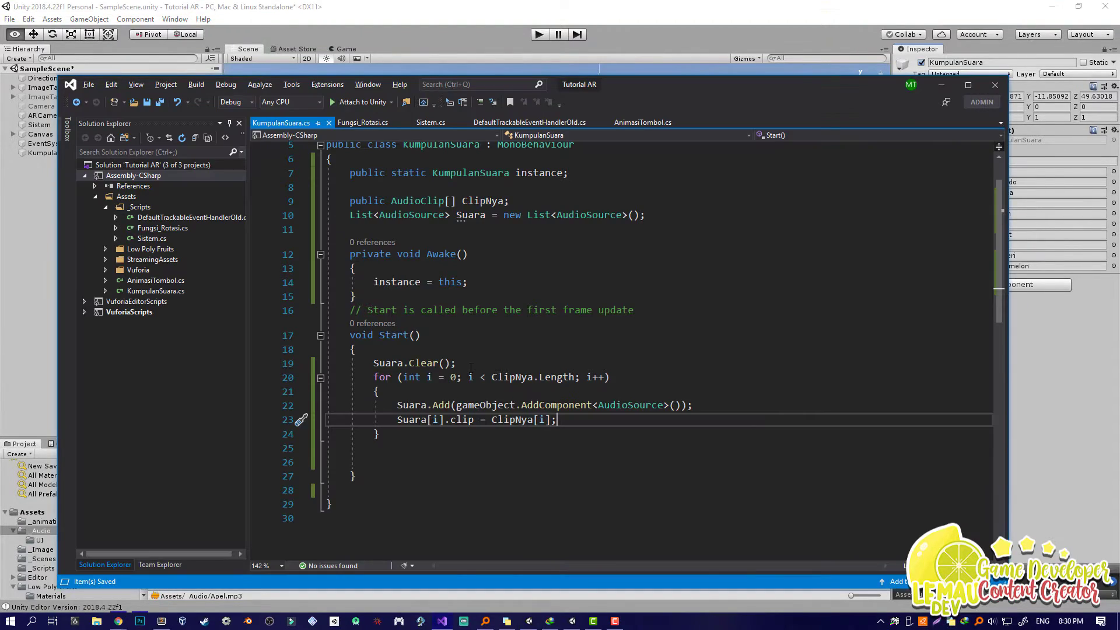
Add [SerializeField] before the Suara list declaration, save the script, and switch to Unity.
left_click(351, 215)
type("[]SerializeField")
key("ctrl+s")
left_click(851, 20)
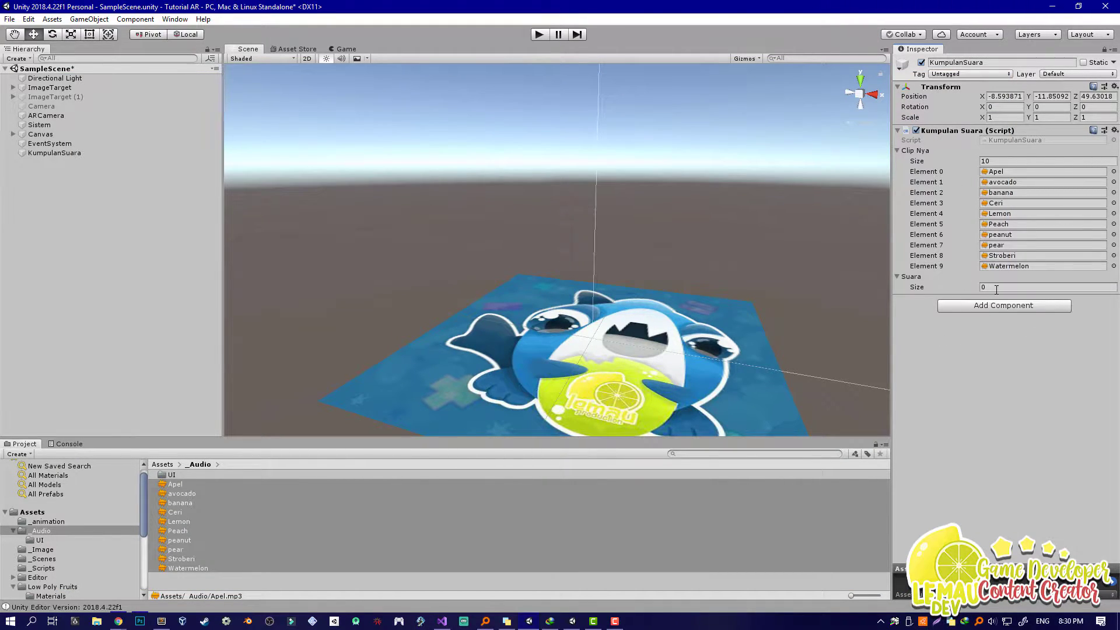
Run the scene, examine the KumpulanSuara object's Suara list and the clip of each Audio Source, and stop the scene.
left_click(537, 36)
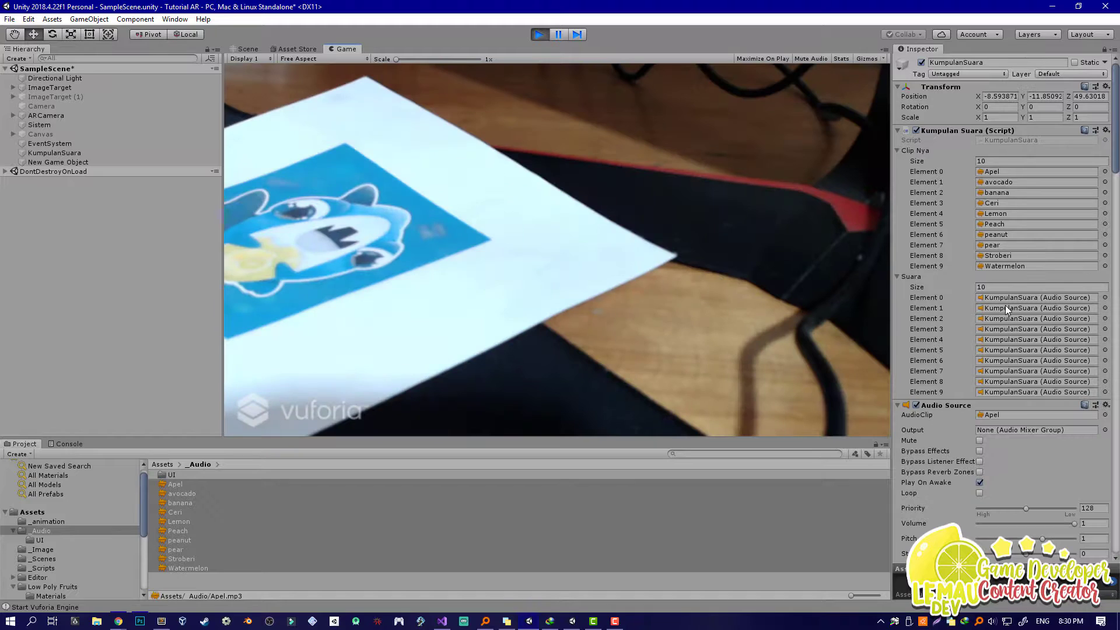
scroll(941, 407, "down", 2)
scroll(943, 405, "down", 4)
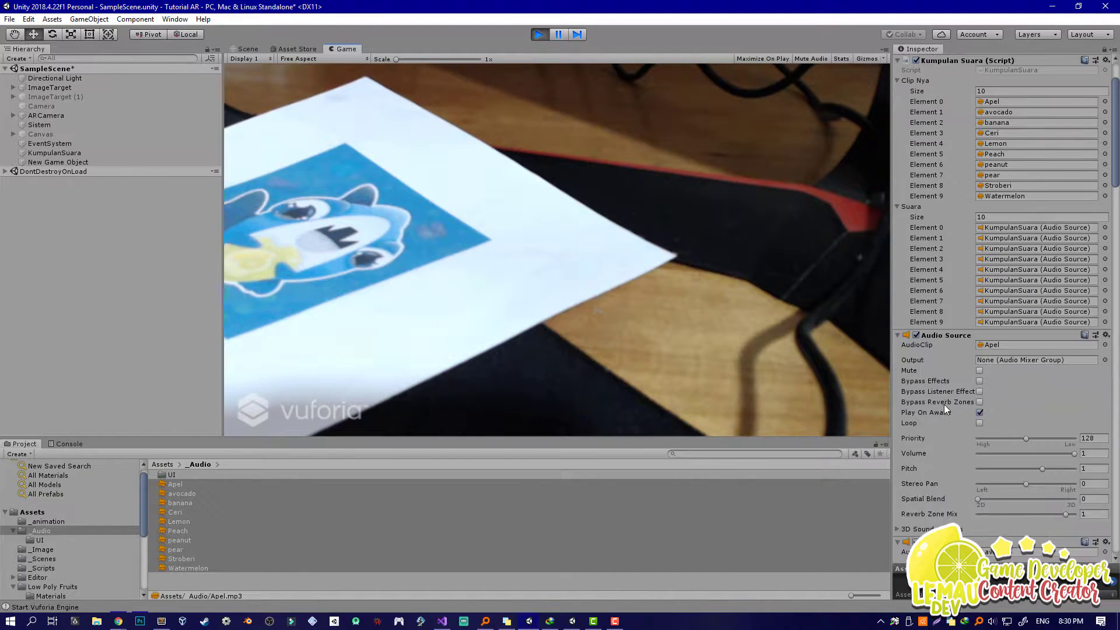
scroll(953, 335, "down", 4)
left_click(990, 447)
scroll(1015, 428, "down", 15)
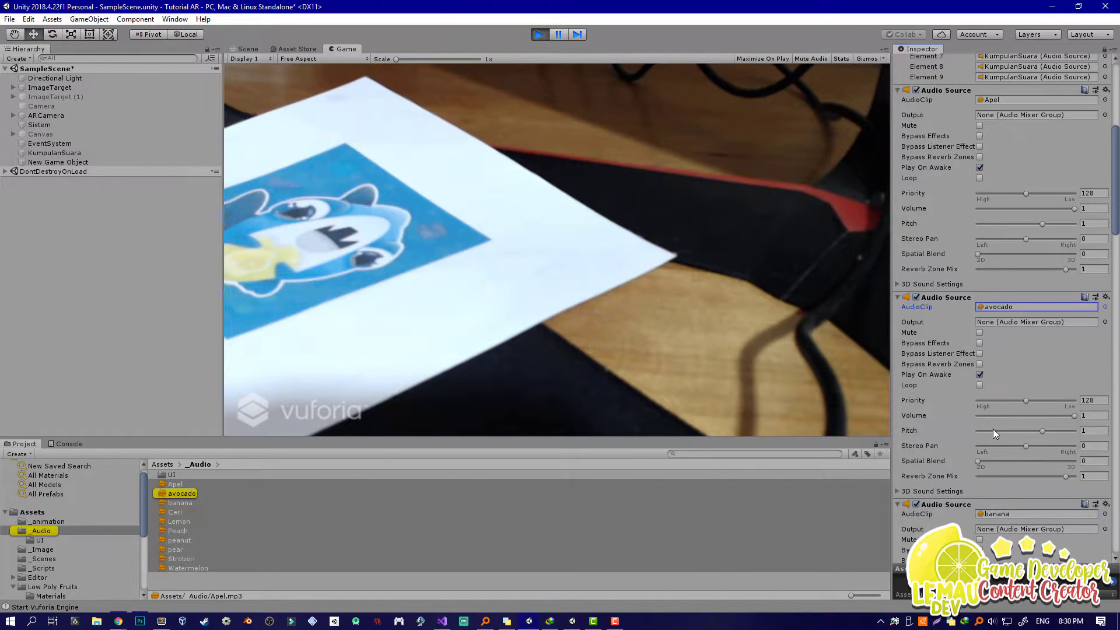
scroll(962, 502, "down", 18)
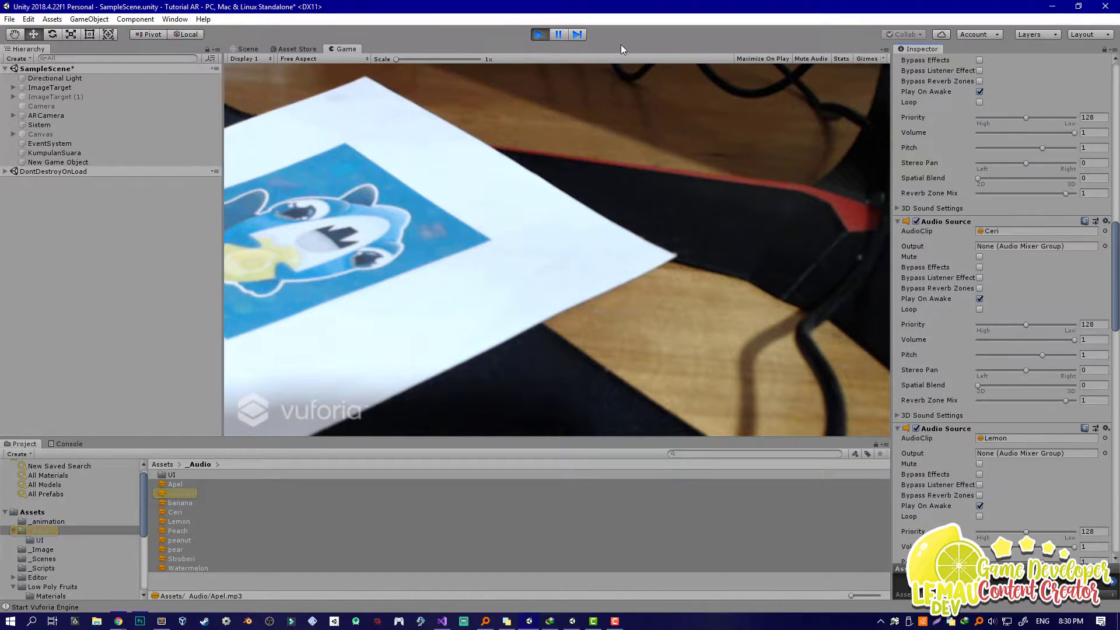
scroll(967, 387, "down", 20)
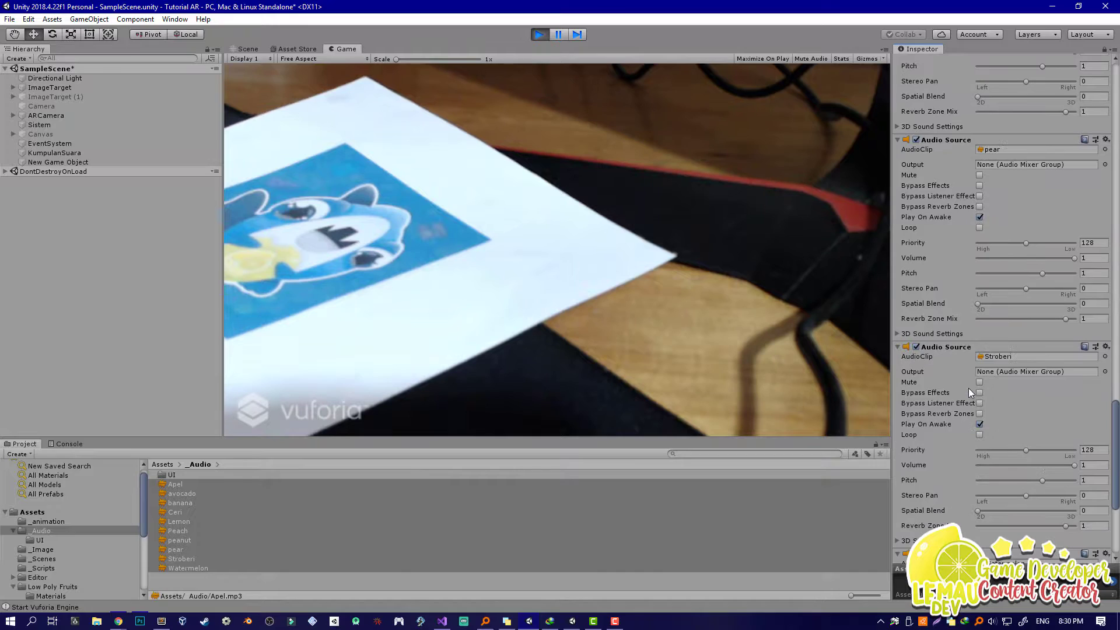
scroll(970, 400, "up", 20)
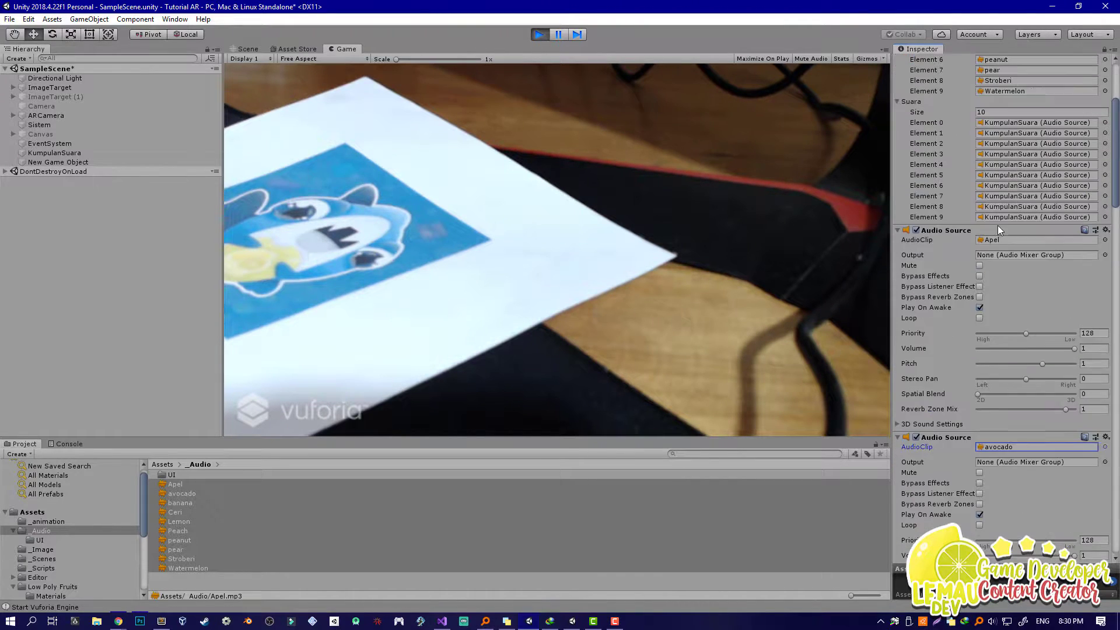
left_click(538, 35)
Return to Visual Studio and remove the [SerializeField] attribute from the Suara list declaration.
key("alt+Tab")
left_click(467, 297)
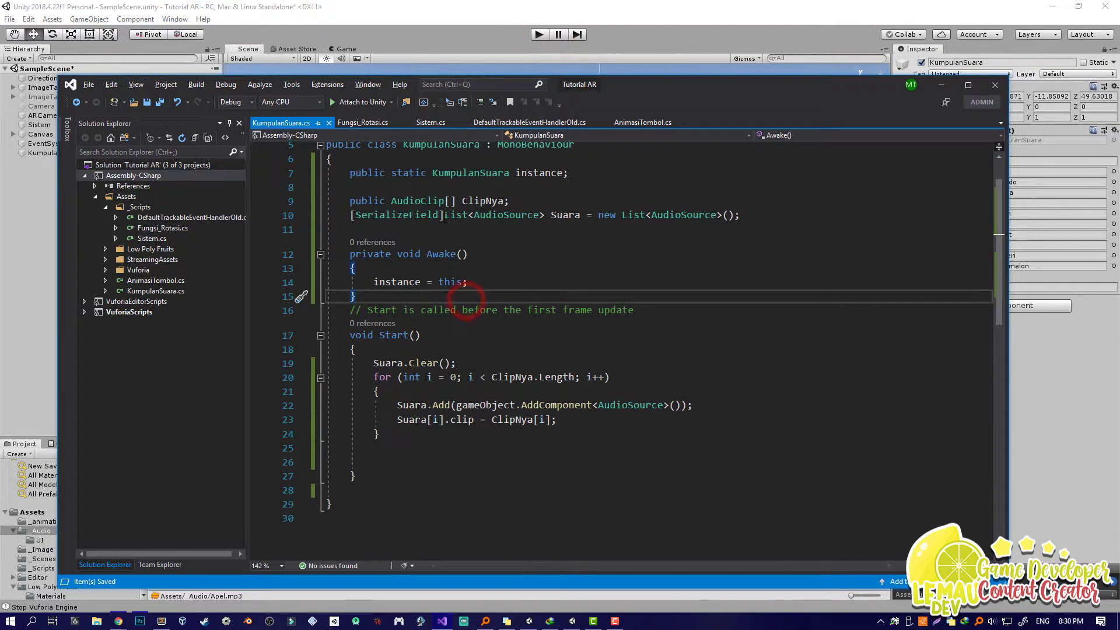
left_click_drag(444, 216, 351, 216)
key("BackSpace")
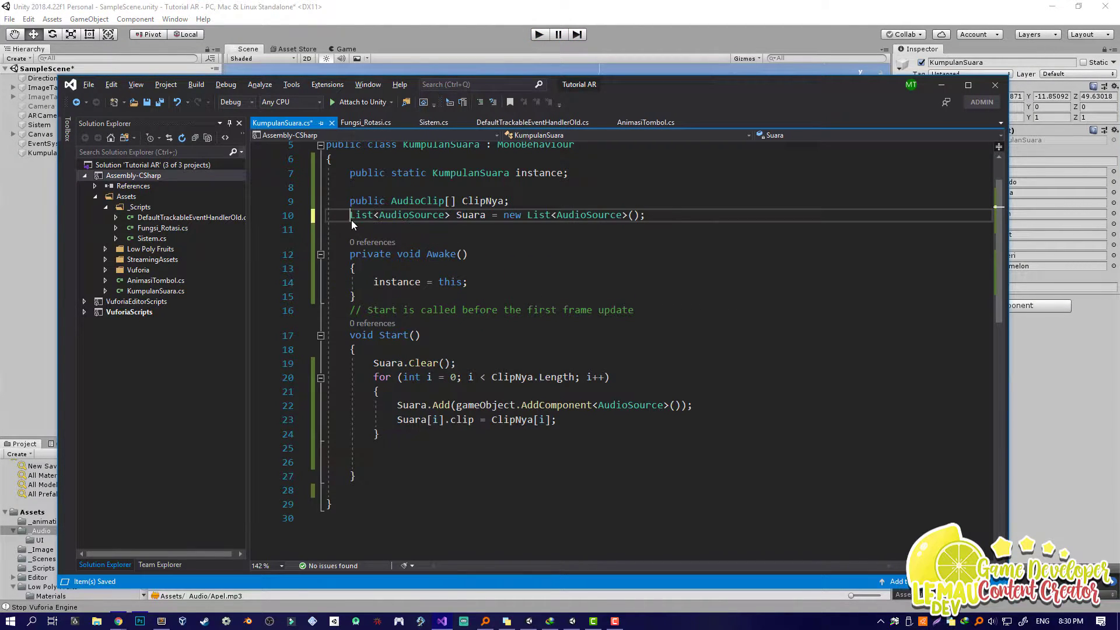
Delete the spare blank line at the end of the Start method.
left_click(439, 349)
left_click_drag(374, 461, 424, 447)
key("BackSpace")
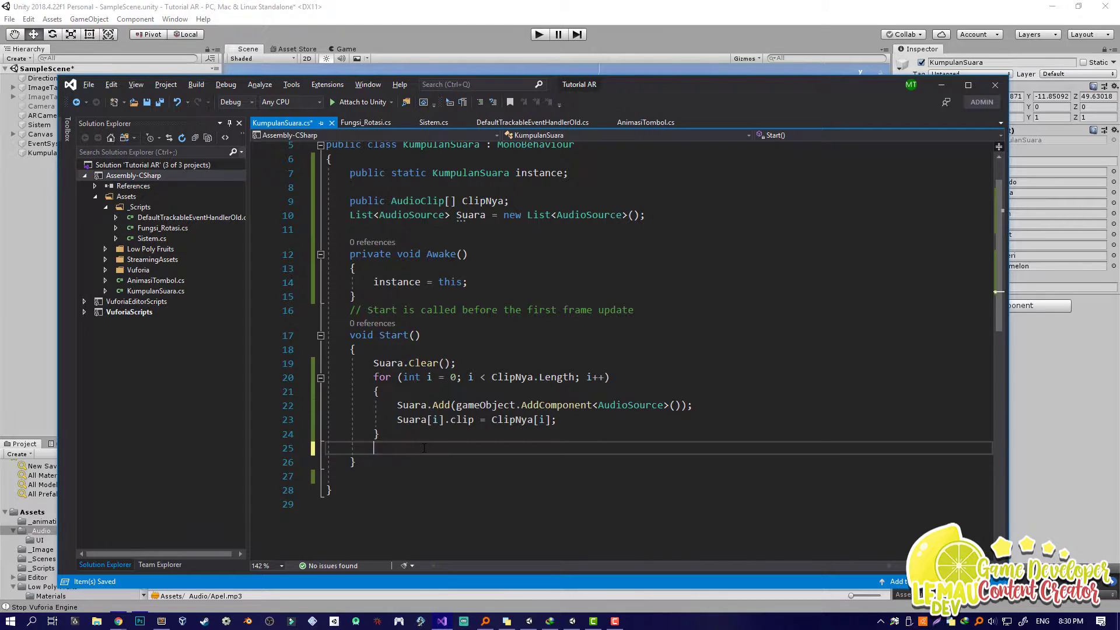
Declare a new method "public void Panggil_Suara(int i)" with an empty body below the Start method.
left_click(388, 464)
key("Return")
key("Return")
type("public vo")
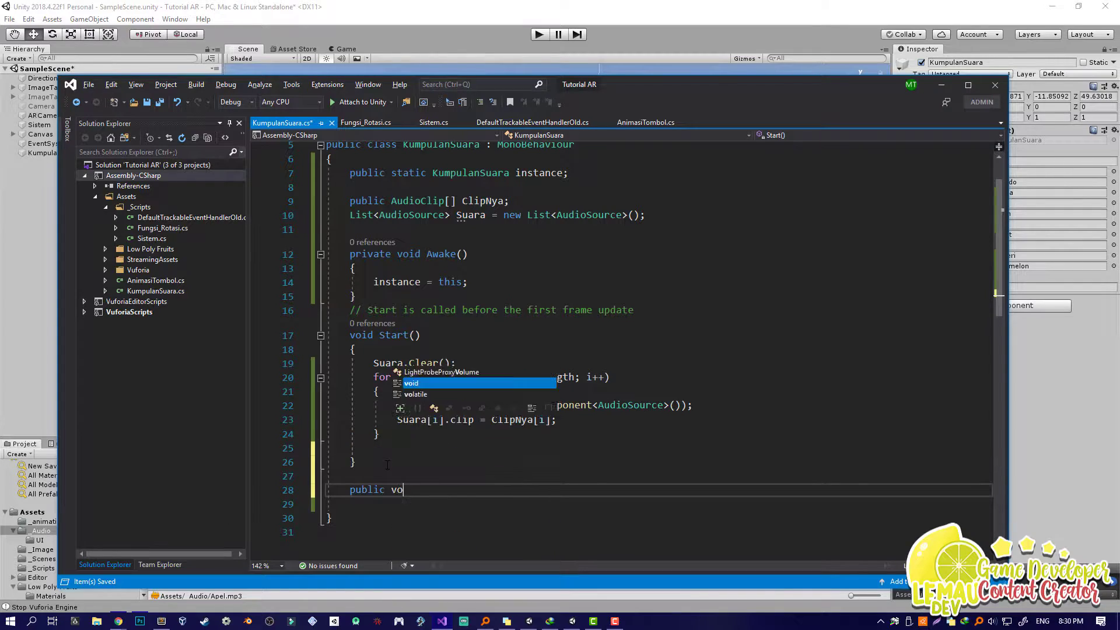
type("id Panggil")
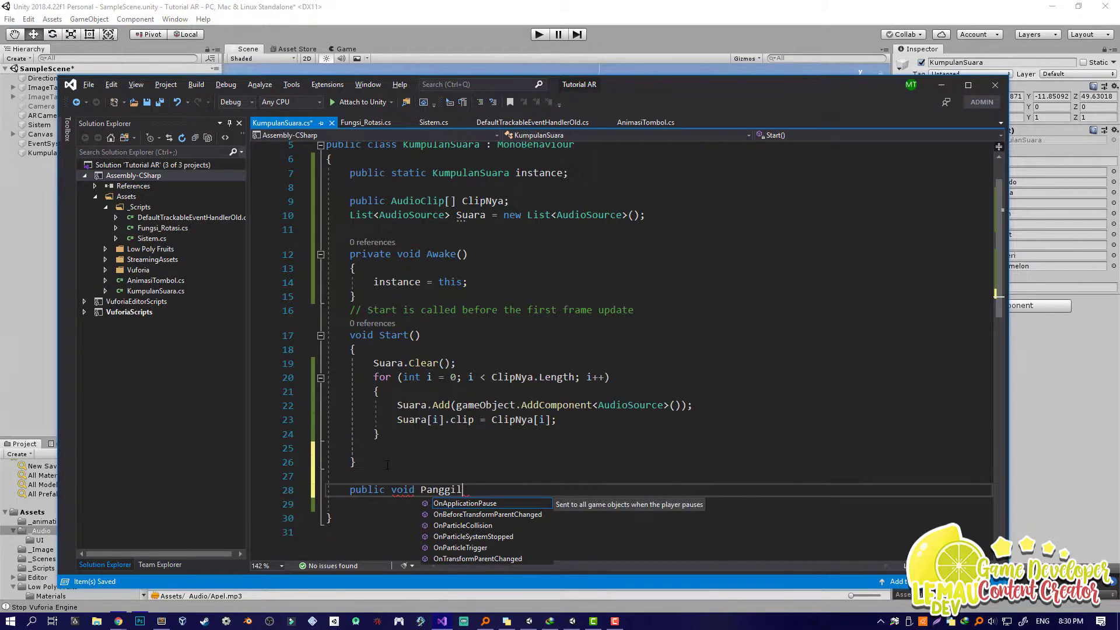
type("_Suara(int i) {")
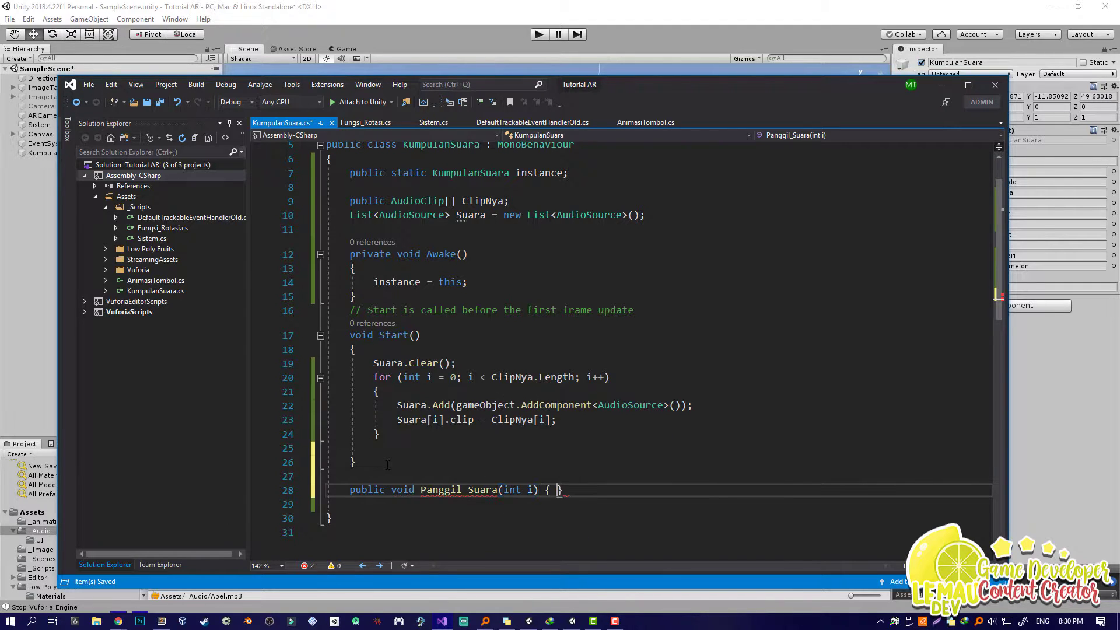
type(" {")
key("Return")
Write "Suara[i].Play();" inside the Panggil_Suara method and save the script.
left_click(524, 490)
left_click(383, 517)
left_click(396, 409)
left_click_drag(397, 408, 426, 410)
left_click(408, 518)
type("Suara")
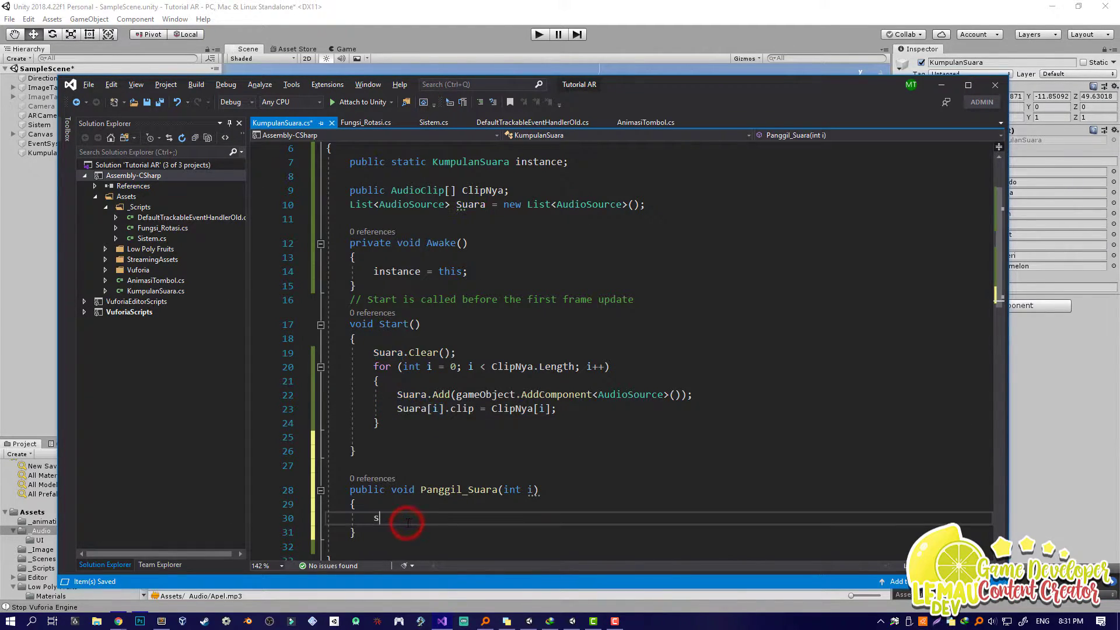
type("[i].")
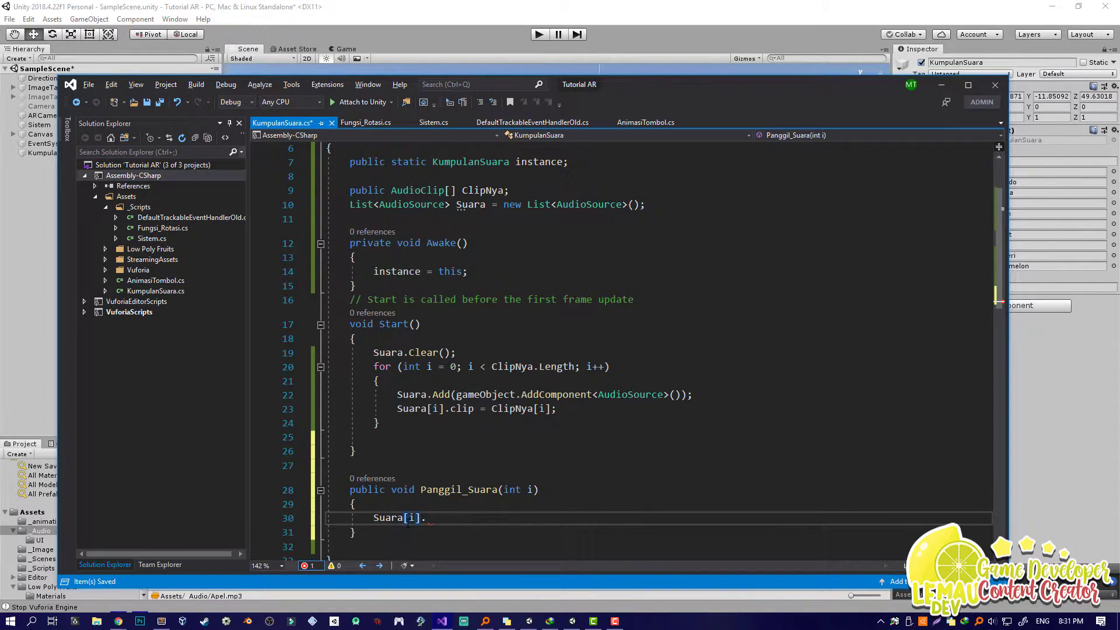
type("play()(")
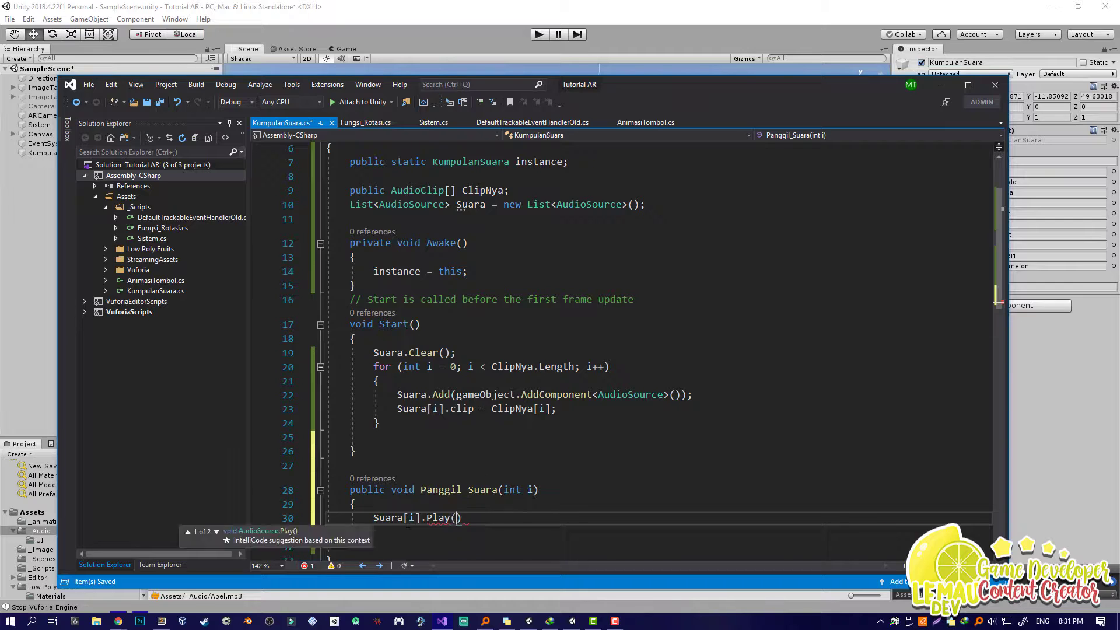
key("ctrl+s")
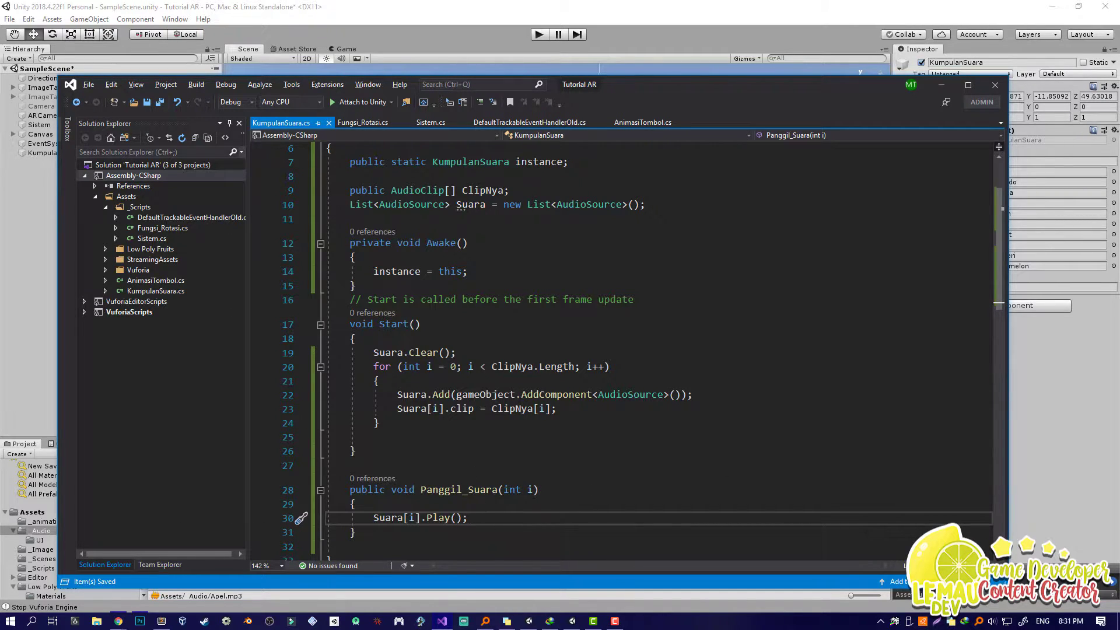
Switch to Unity, find the Animasi Tombol component on the Canvas's btn_kiri button, and open its script to examine the _Animasi method.
left_click(1068, 381)
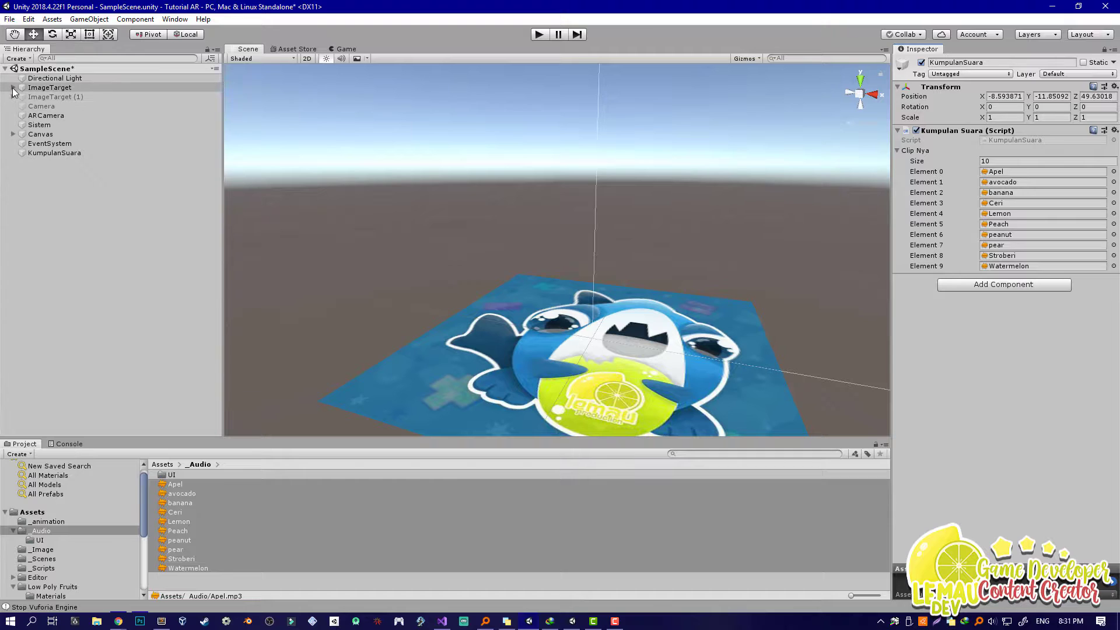
left_click(13, 134)
left_click(37, 143)
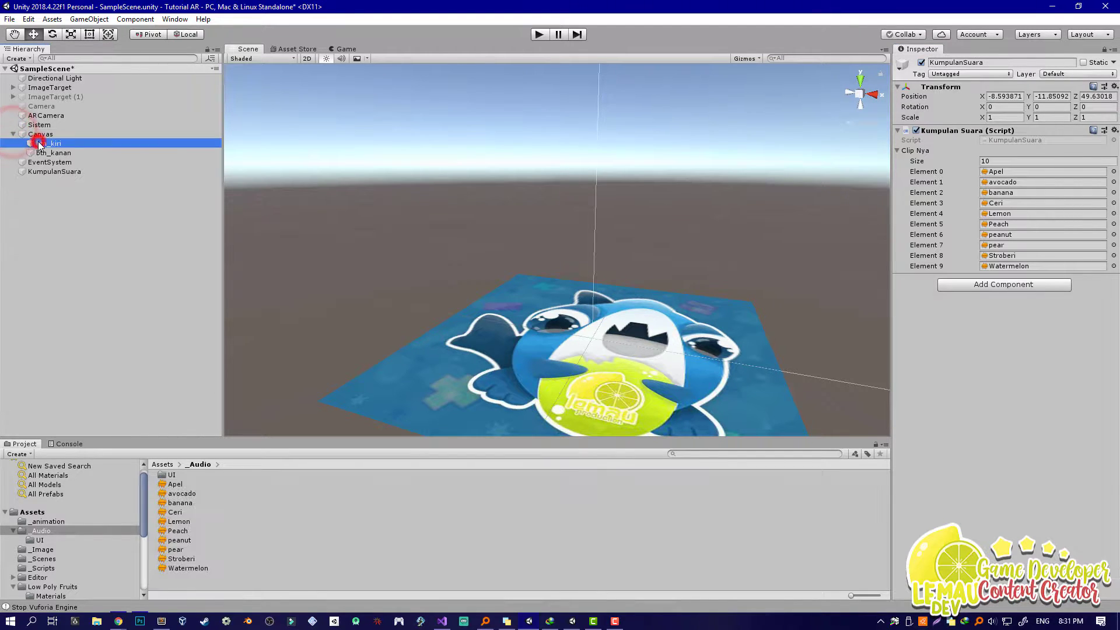
left_click(1106, 54)
scroll(987, 394, "down", 5)
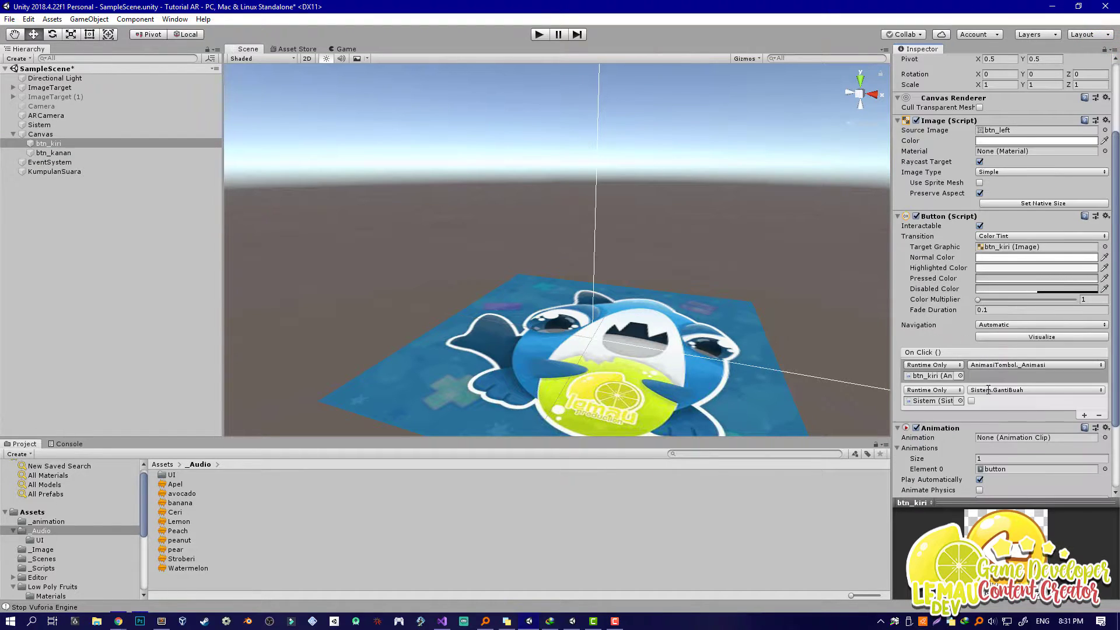
scroll(987, 394, "down", 3)
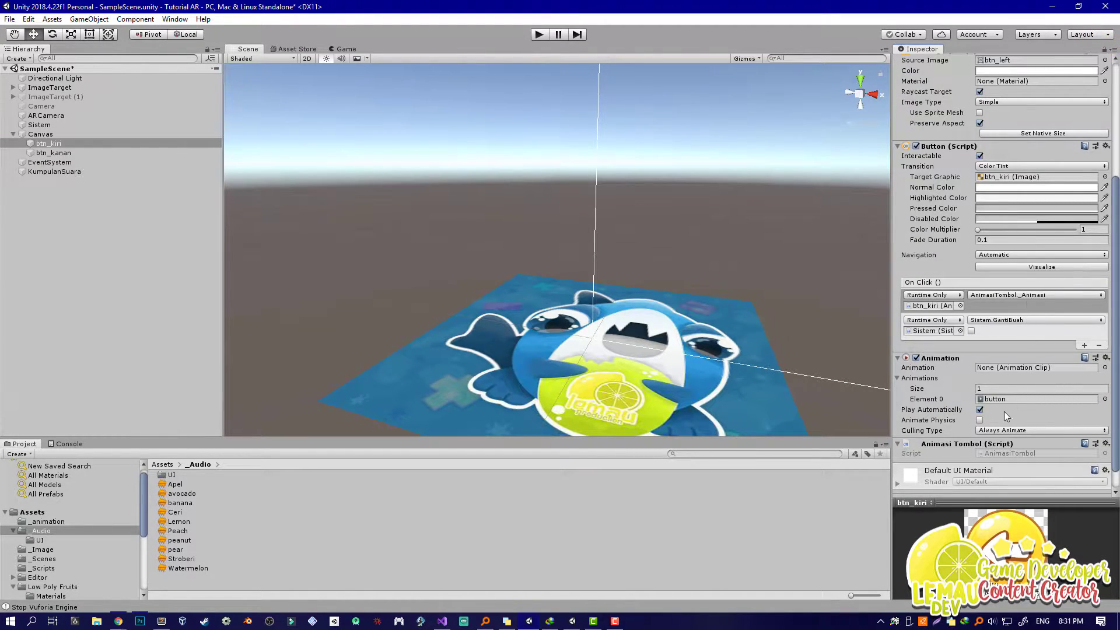
scroll(1010, 405, "down", 1)
double_click(1019, 432)
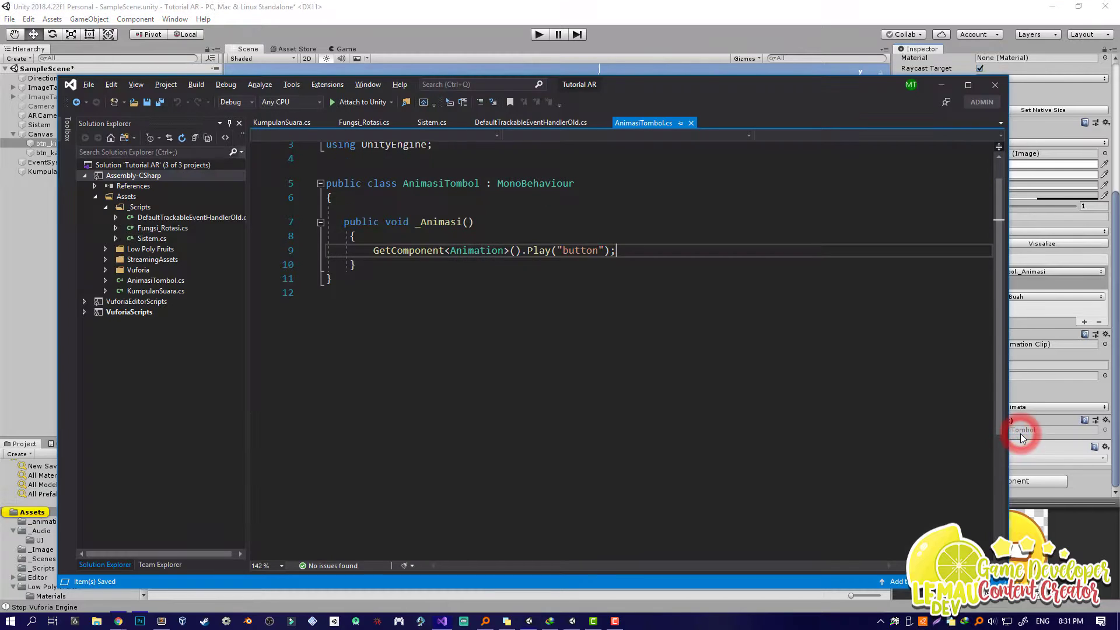
left_click(607, 275)
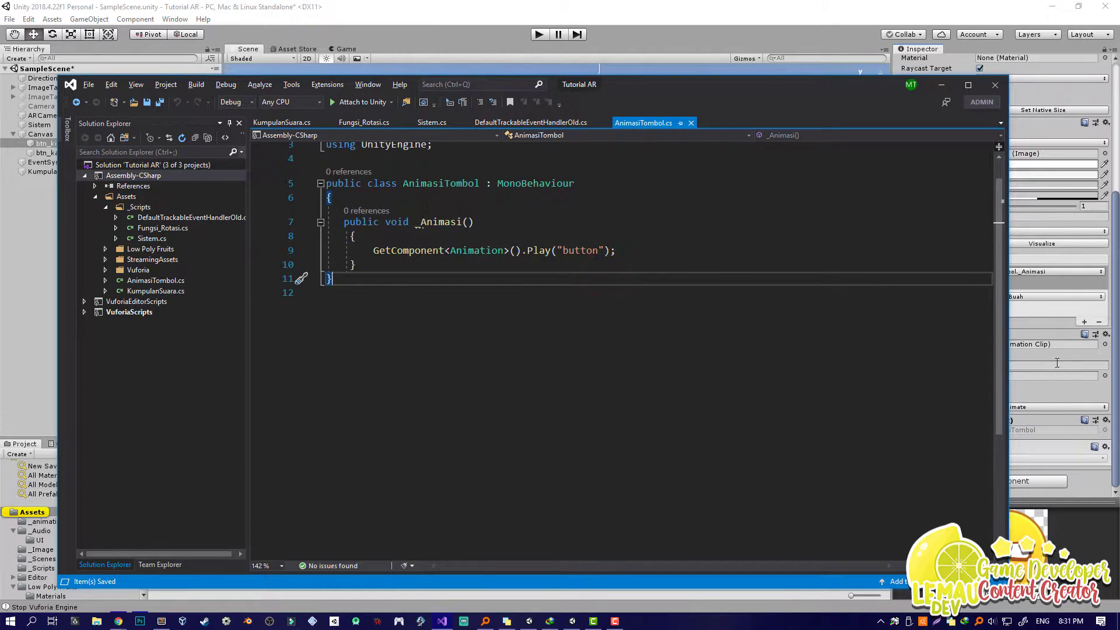
left_click(618, 250)
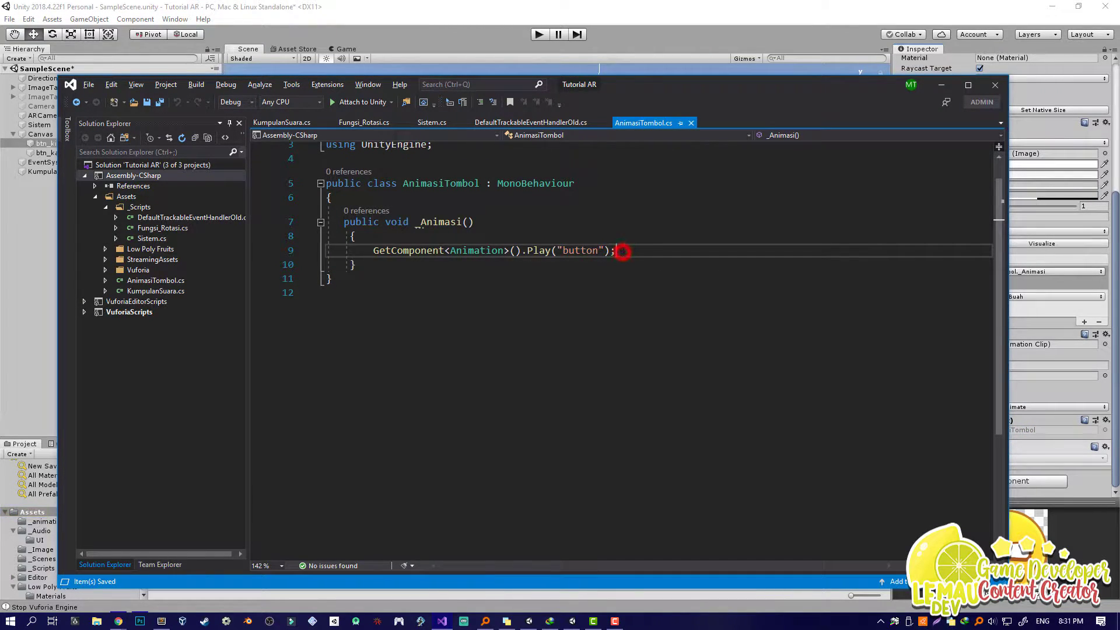
Return to Unity, empty the KumpulanSuara object's Clip Nya array with size 0, and set its size to 2.
left_click(292, 121)
left_click(274, 3)
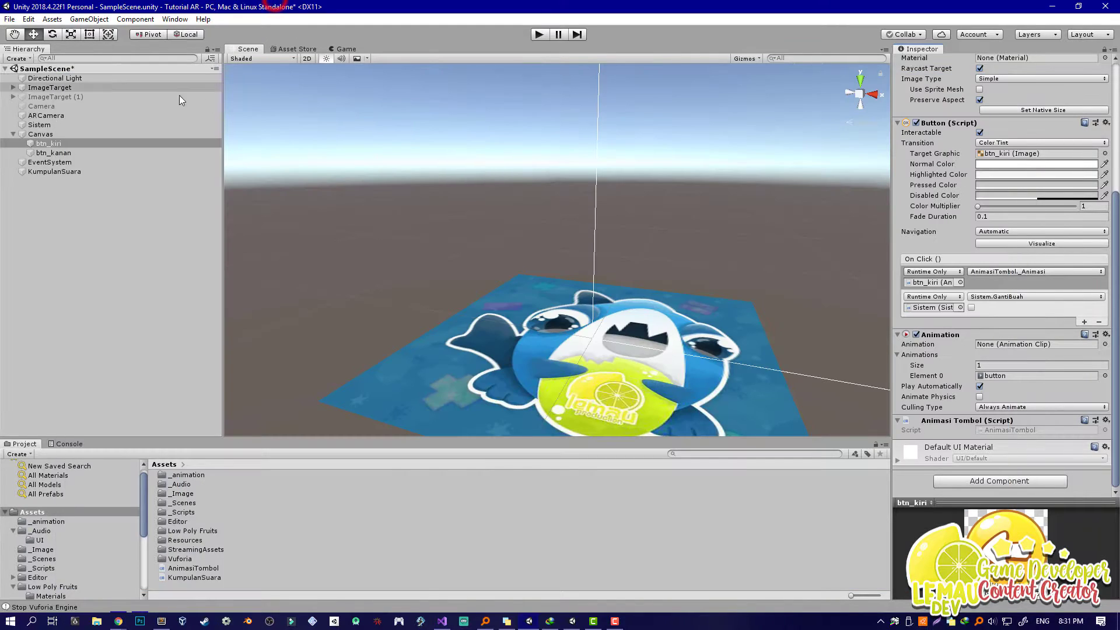
left_click(46, 171)
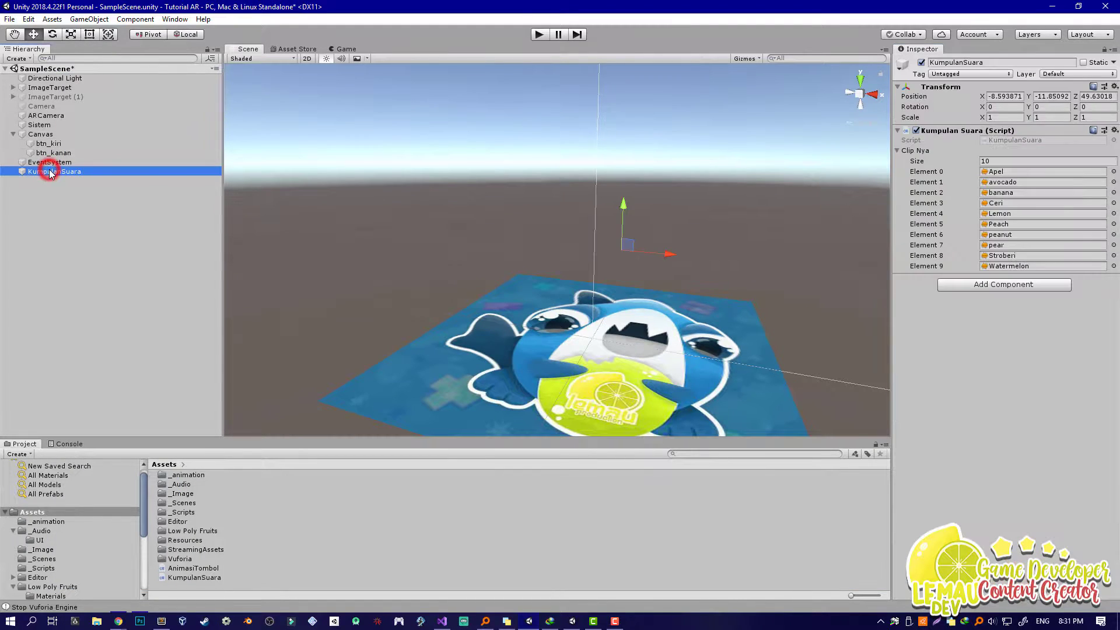
left_click(1013, 162)
type("0")
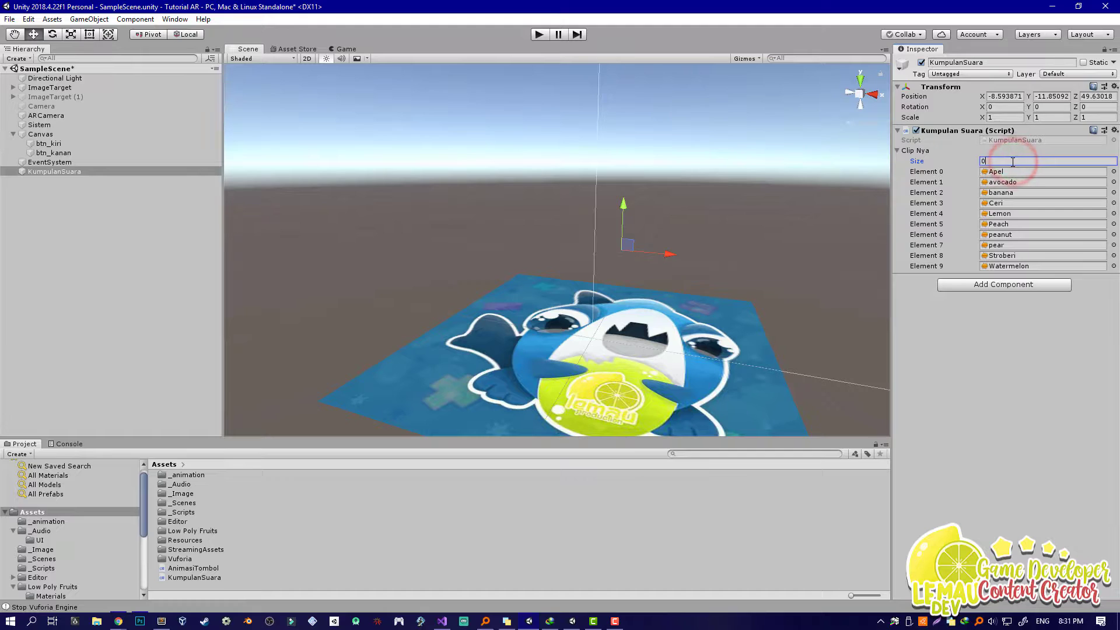
key("Return")
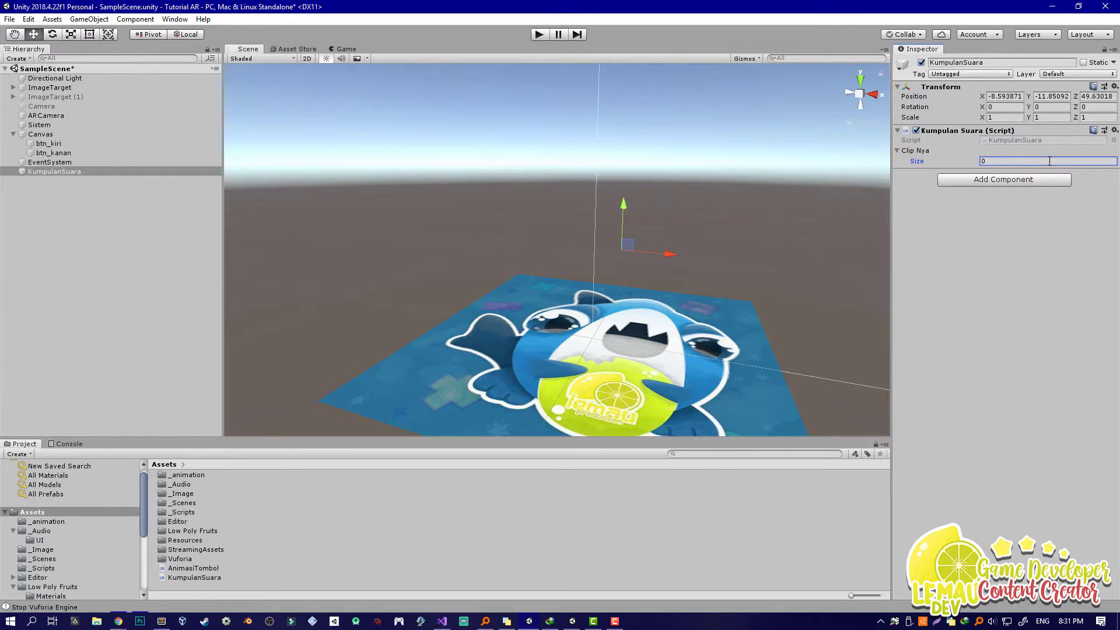
type("2")
key("Return")
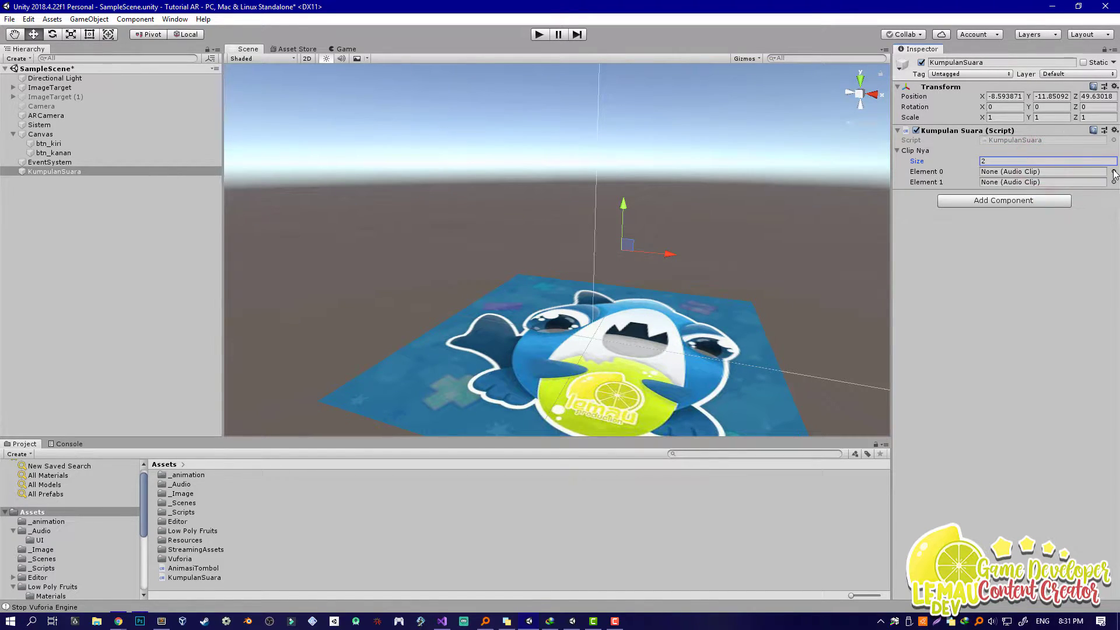
Assign the button clip to Element 0 and the trampoline clip to Element 1 of Clip Nya, and save the scene.
left_click(1113, 171)
double_click(653, 229)
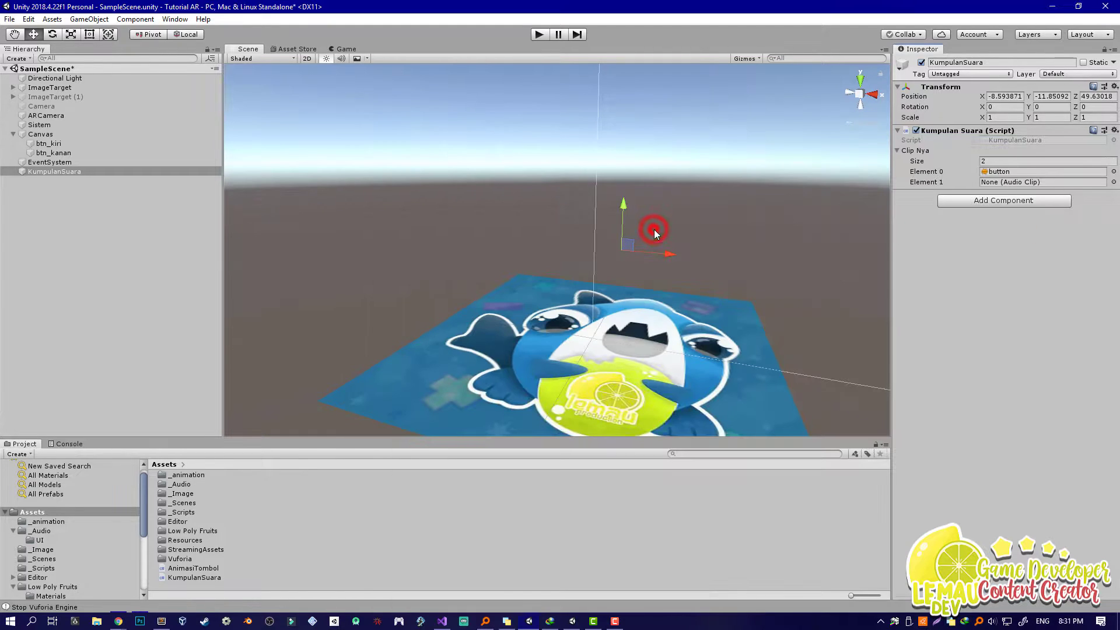
left_click(1113, 182)
double_click(403, 291)
key("ctrl+s")
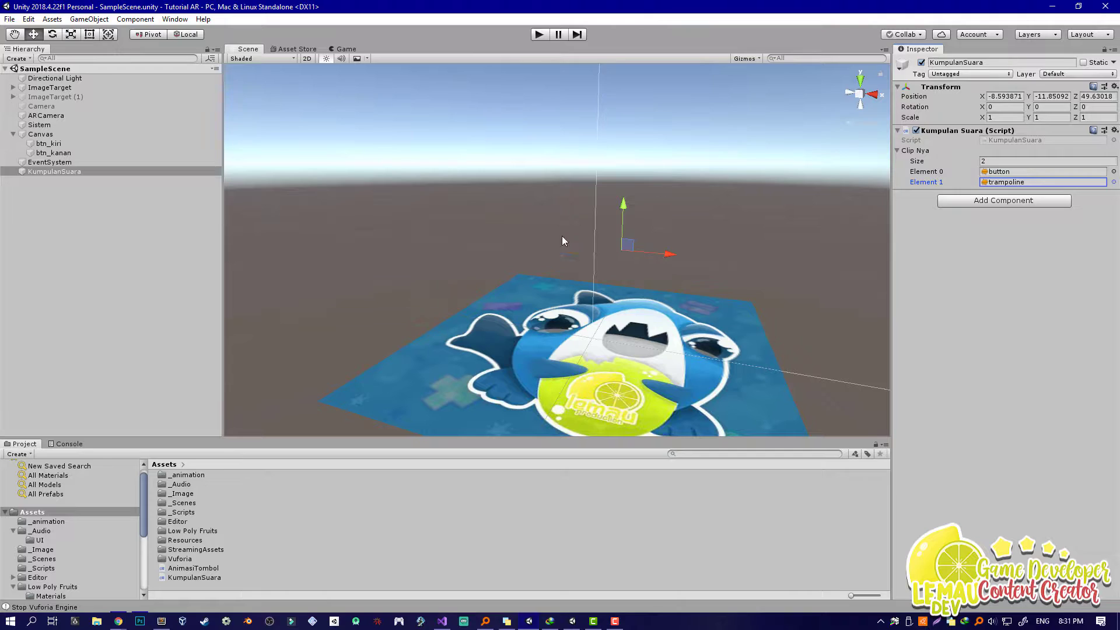
In the AnimasiTombol script, add "KumpulanSuara.instance.Panggil_Suara(0);" after the animation call in _Animasi and save the script.
left_click(447, 622)
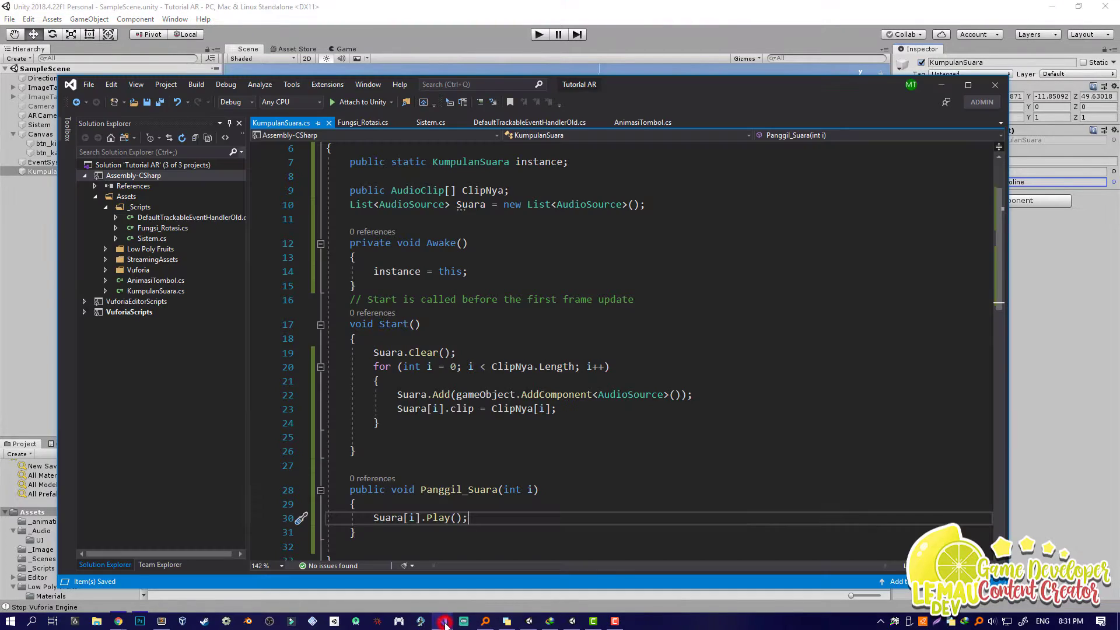
left_click(632, 125)
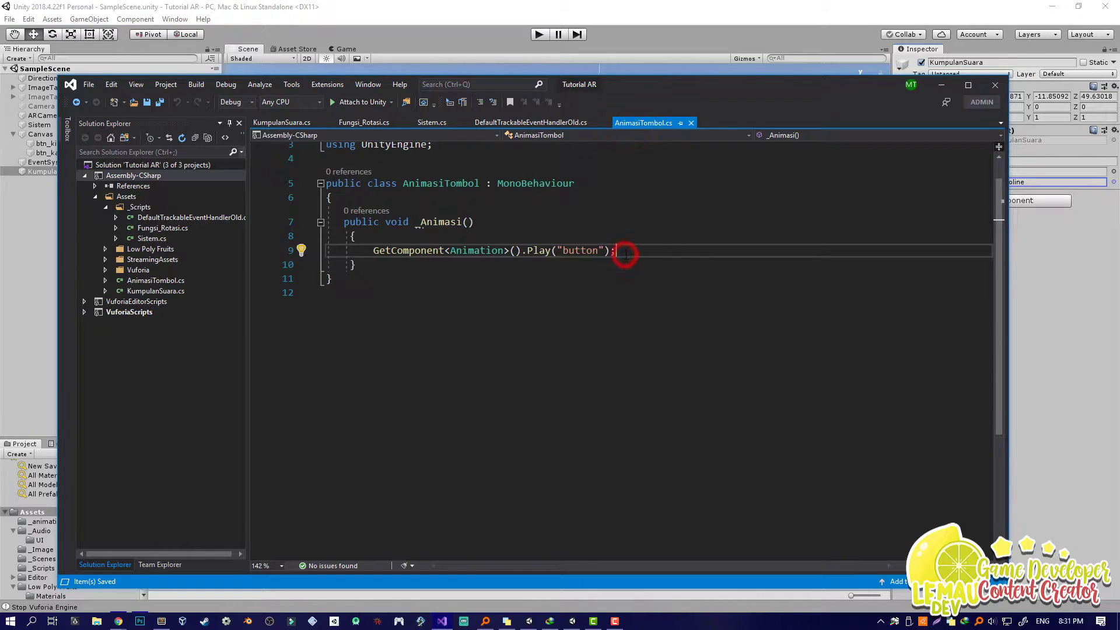
key("Return")
type("Kum")
key("Tab")
type(".inbb")
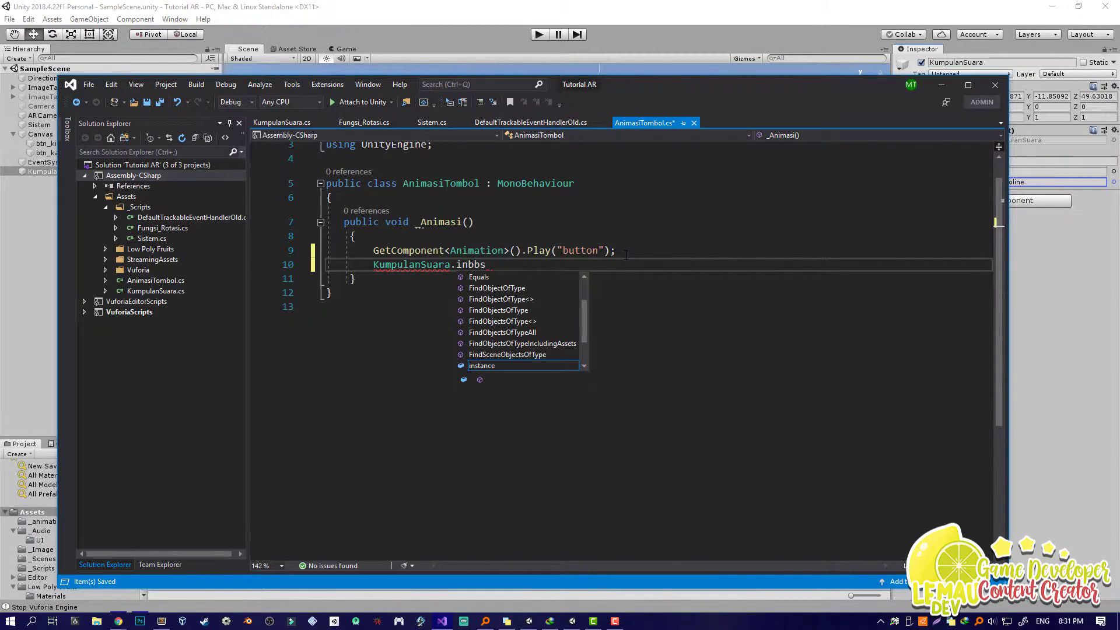
key("Tab")
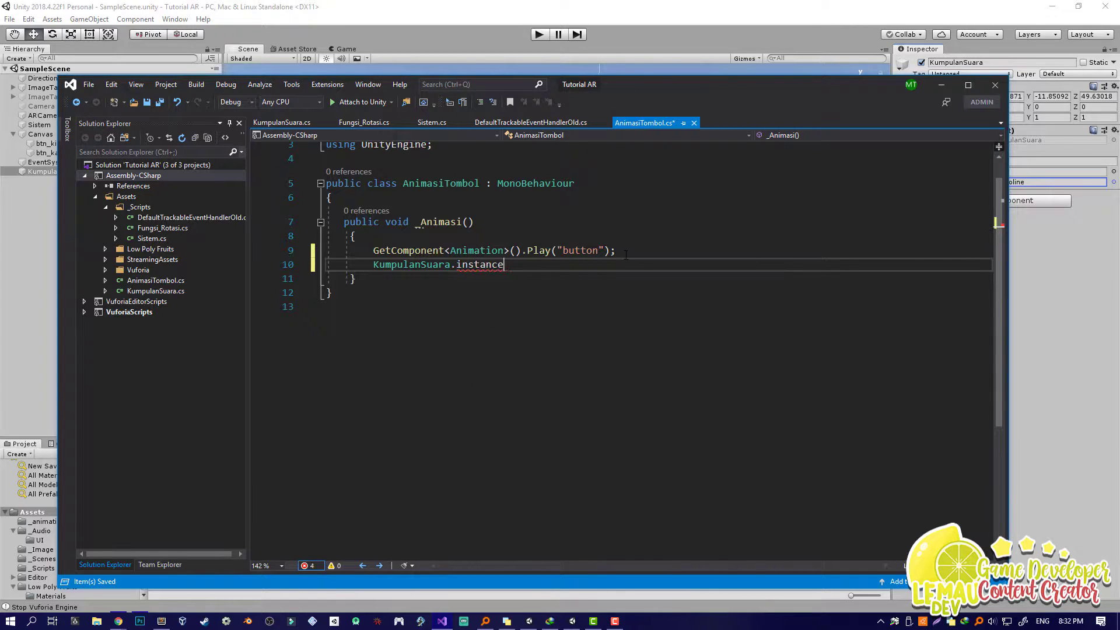
type(".pan")
key("Tab")
type("(0);")
key("ctrl+s")
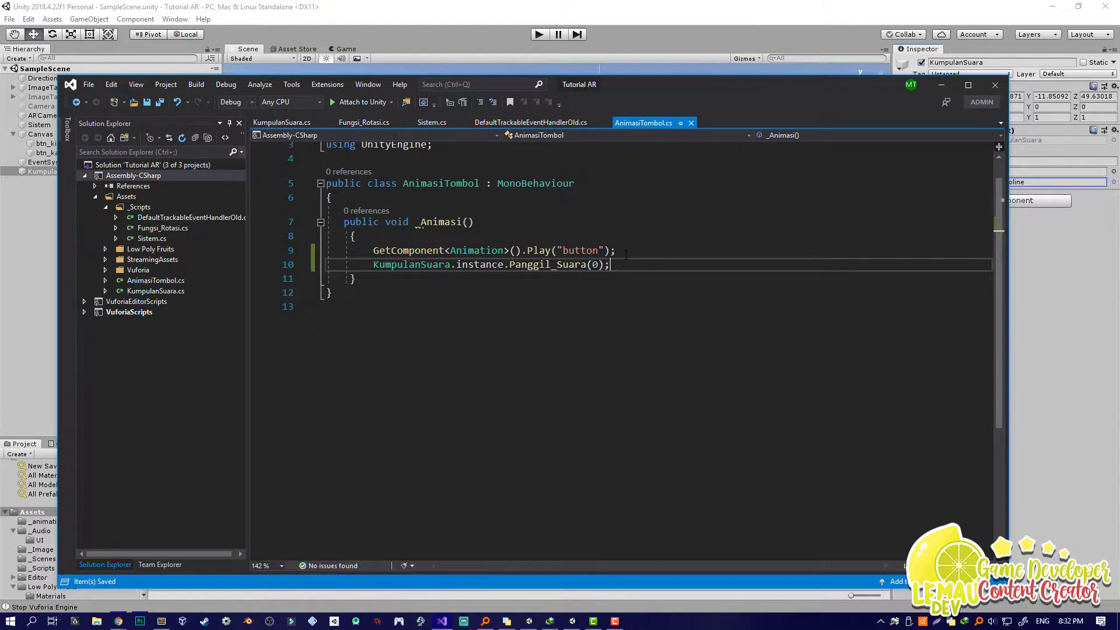
Return to Unity, run the scene, test the left and right arrow buttons several times each, and stop the run.
left_click_drag(873, 87, 791, 96)
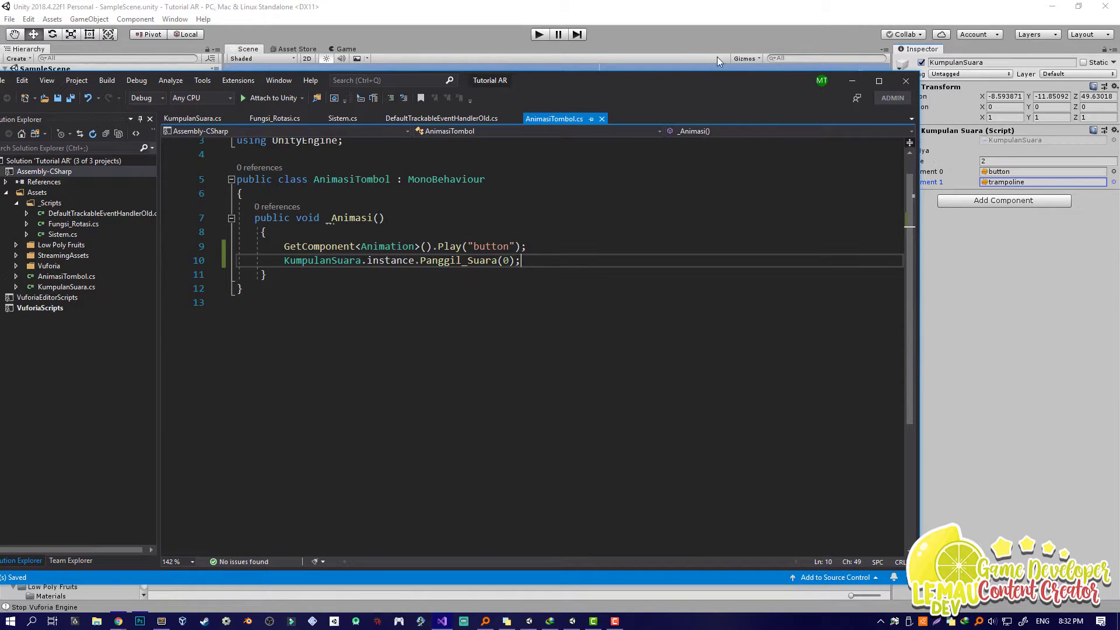
left_click(631, 11)
left_click(542, 35)
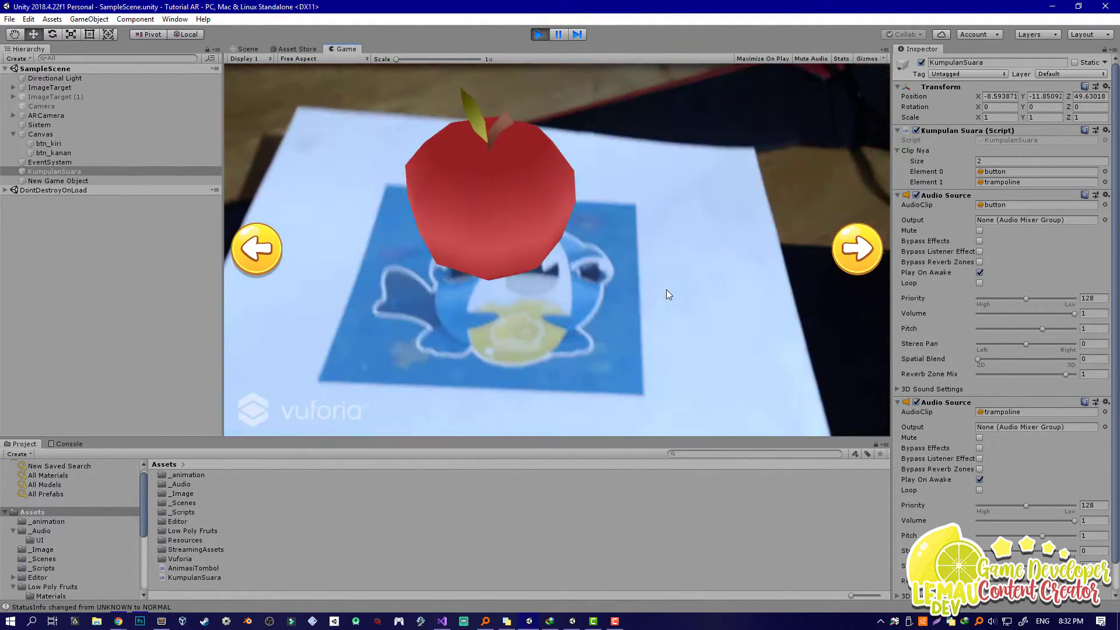
left_click(275, 265)
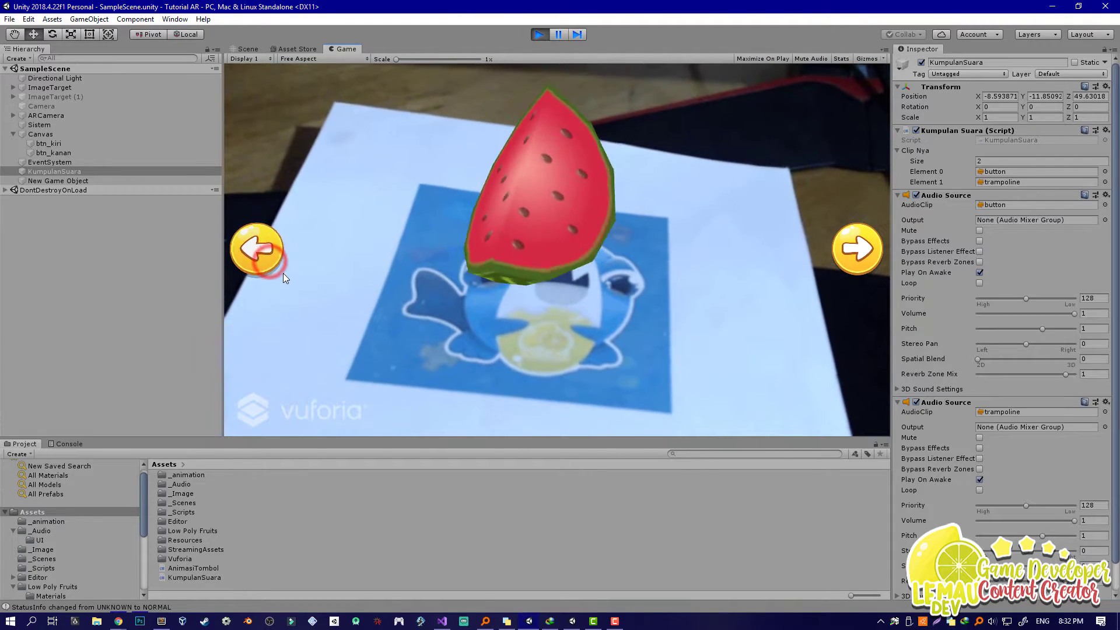
left_click(283, 273)
left_click(274, 257)
left_click(274, 256)
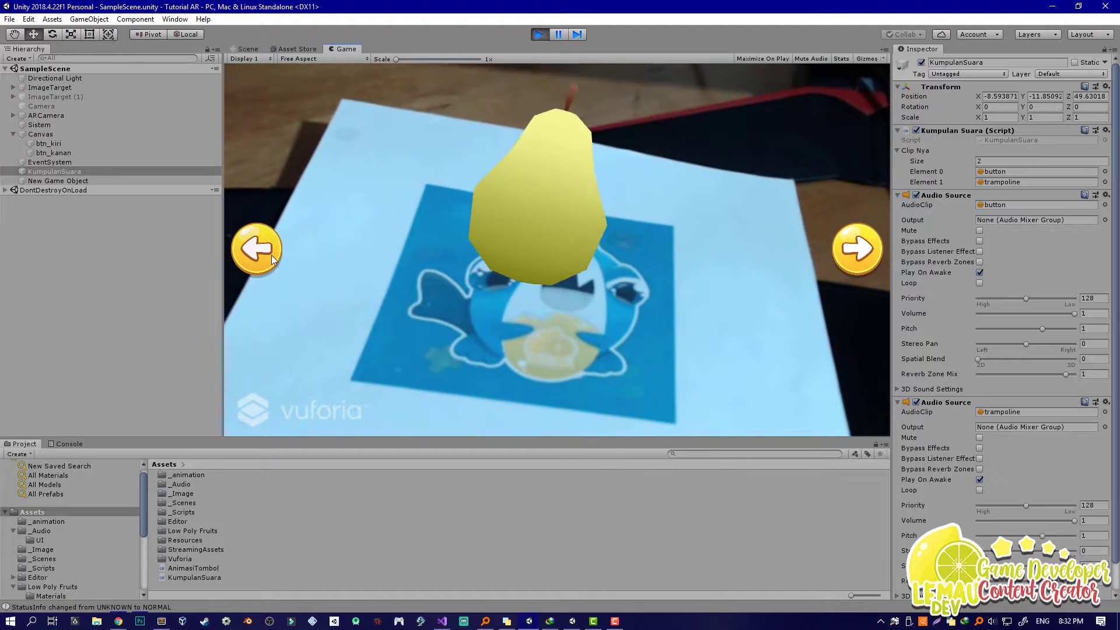
left_click(272, 257)
left_click(846, 257)
left_click(845, 257)
left_click(845, 257)
left_click(845, 256)
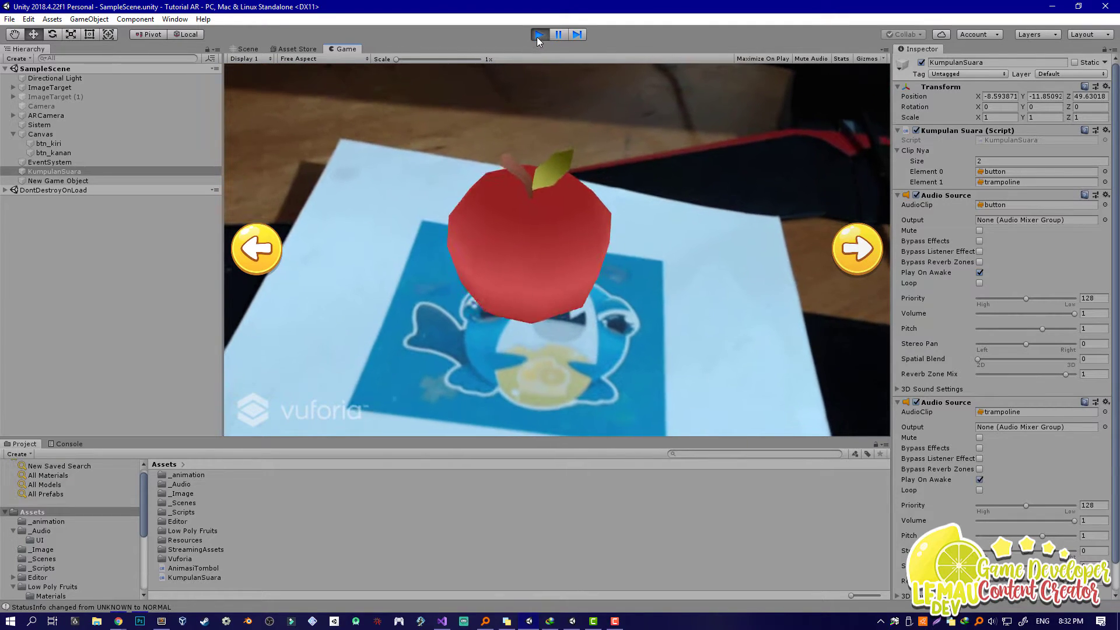
left_click(537, 36)
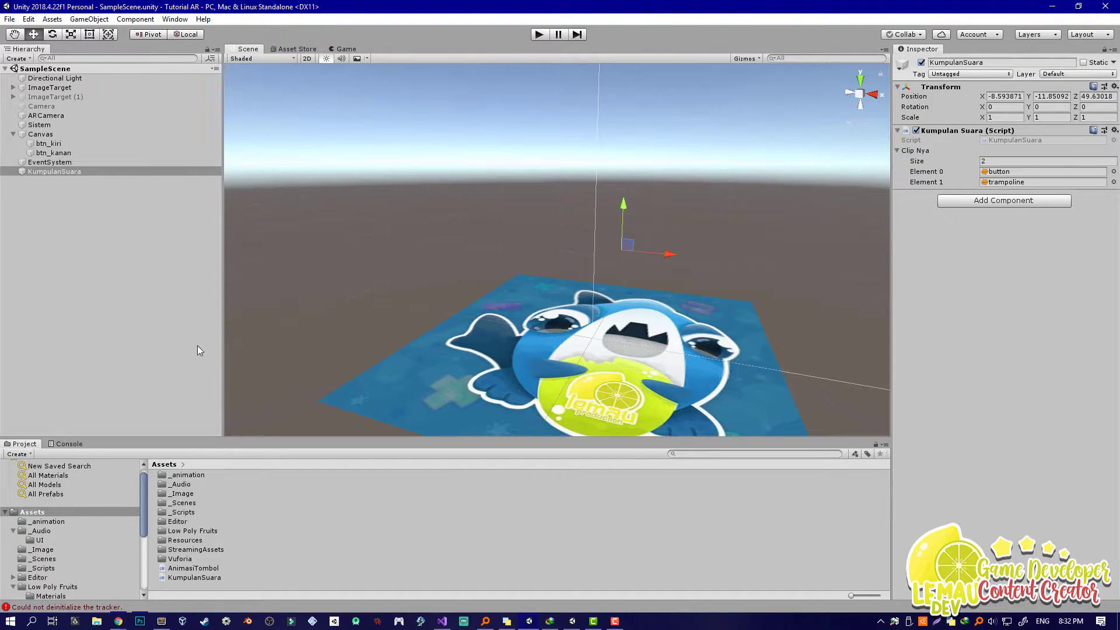
Assign the avocado audio clip to Element 0 of the KumpulanSuara object's Clip Nya array.
double_click(182, 494)
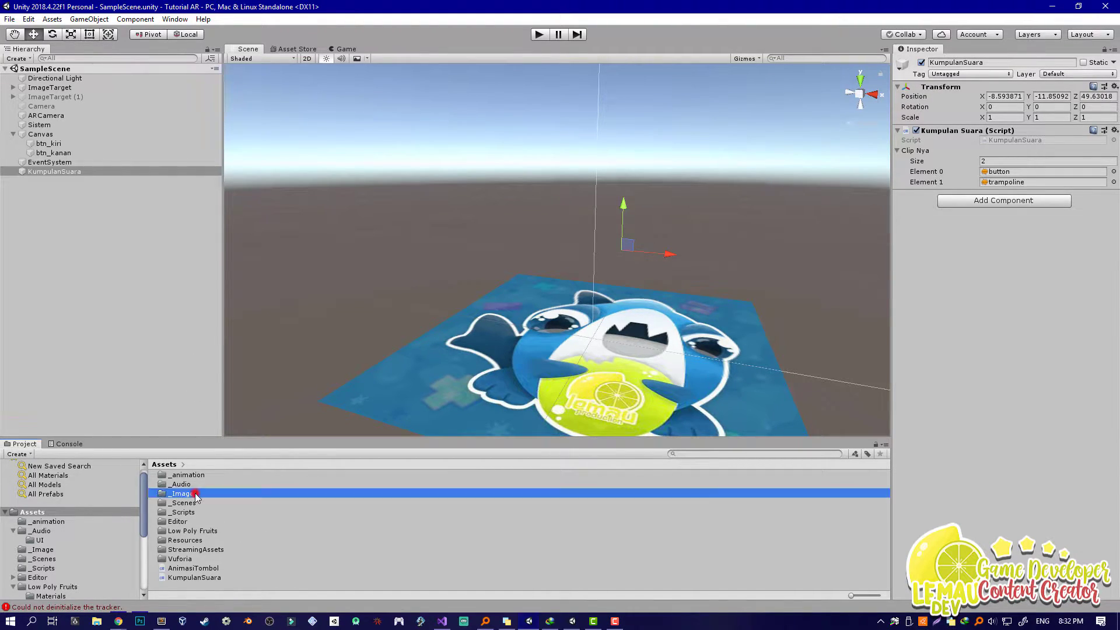
left_click(54, 512)
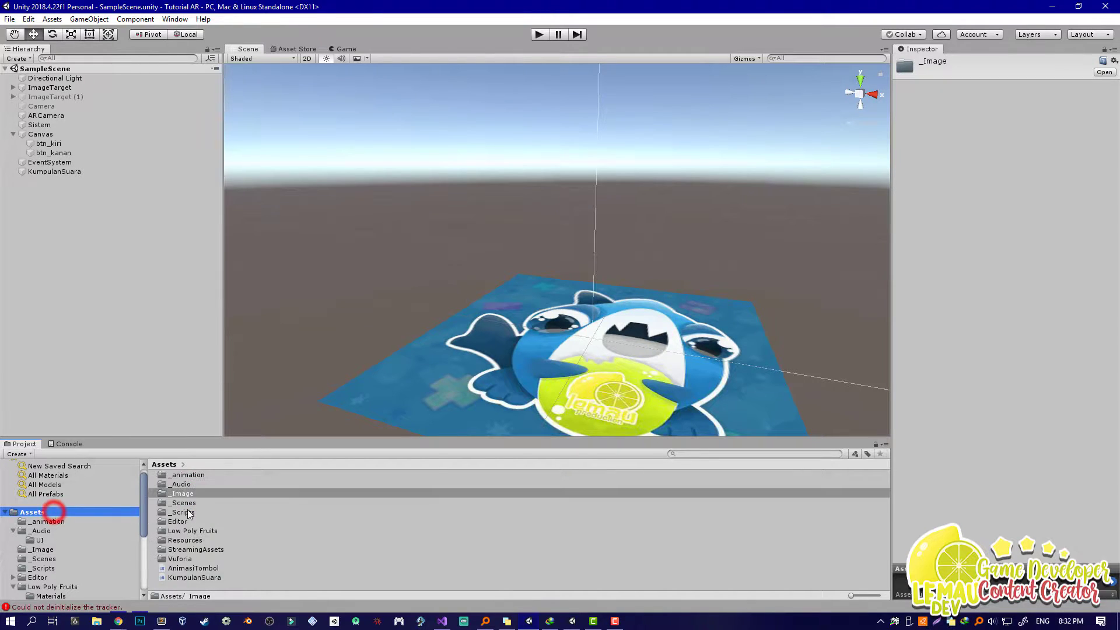
left_click(97, 171)
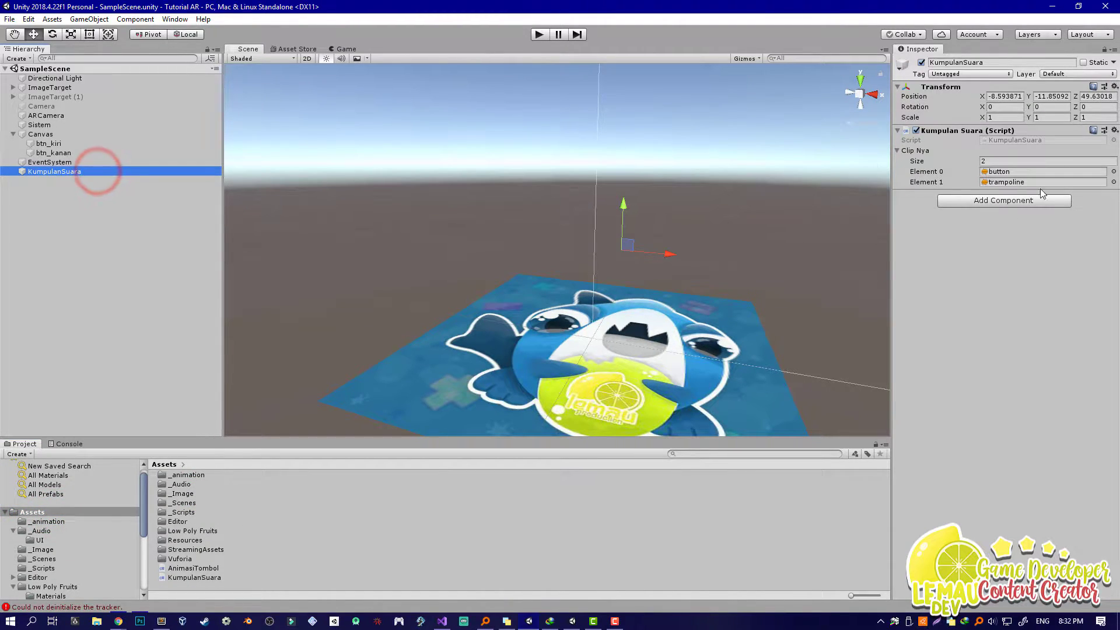
left_click(1113, 172)
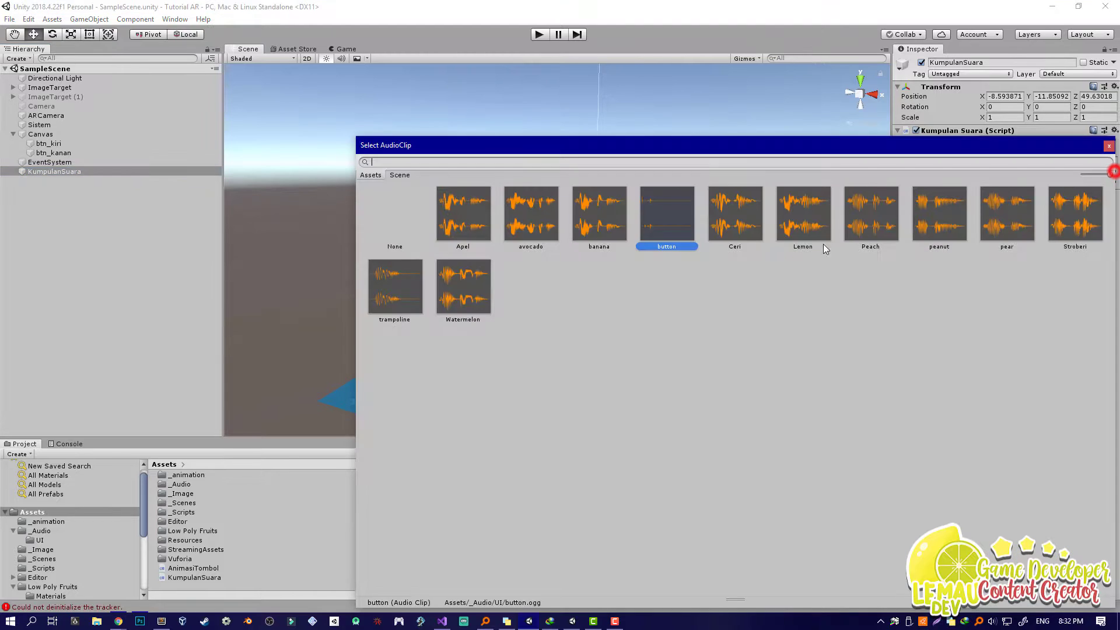
double_click(522, 215)
Run the scene, test the right arrow button three times with the avocado clip, and stop the run.
left_click(539, 34)
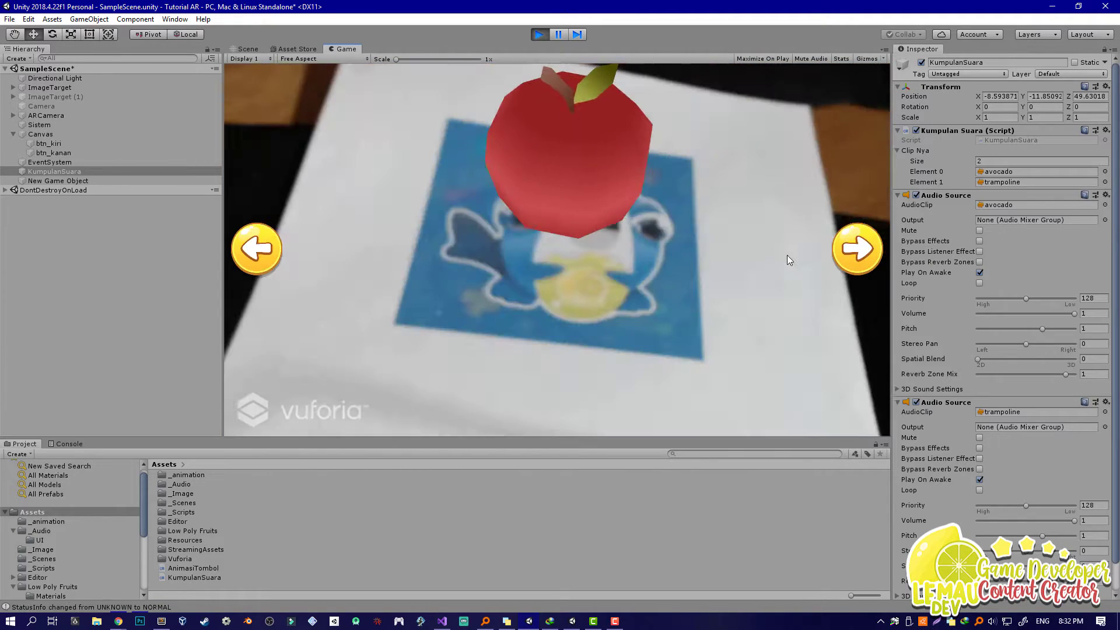
left_click(851, 257)
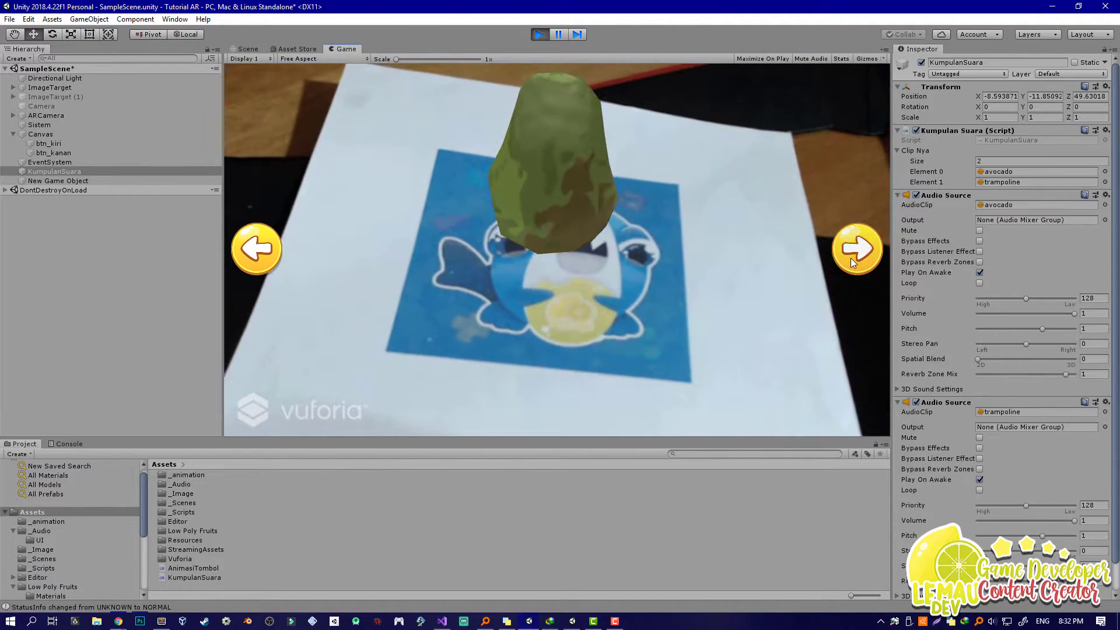
left_click(851, 257)
left_click(851, 258)
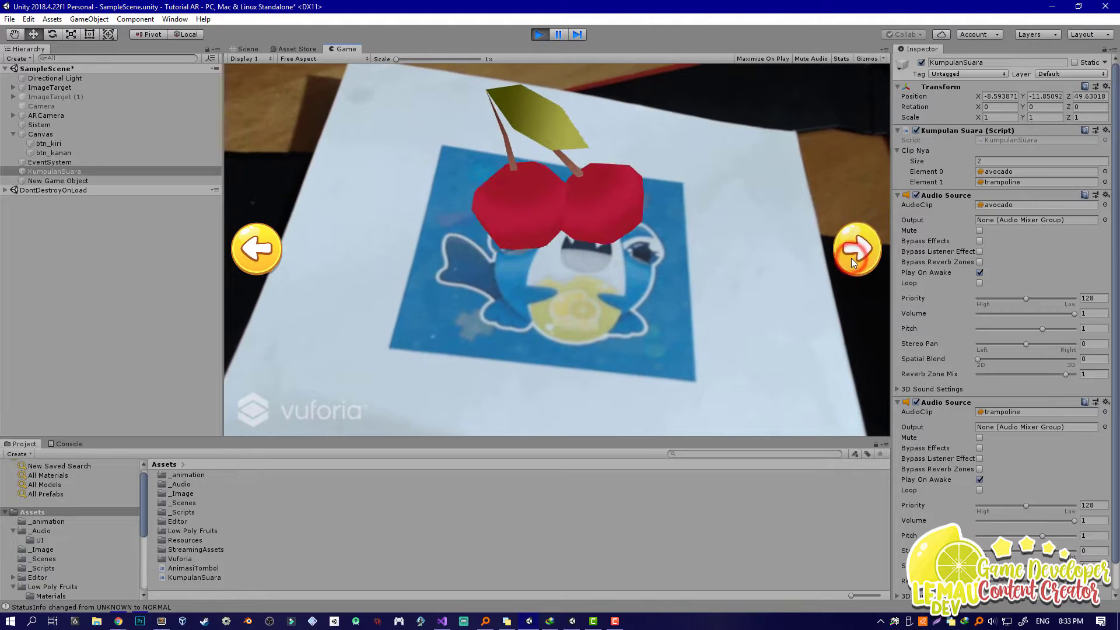
left_click(543, 34)
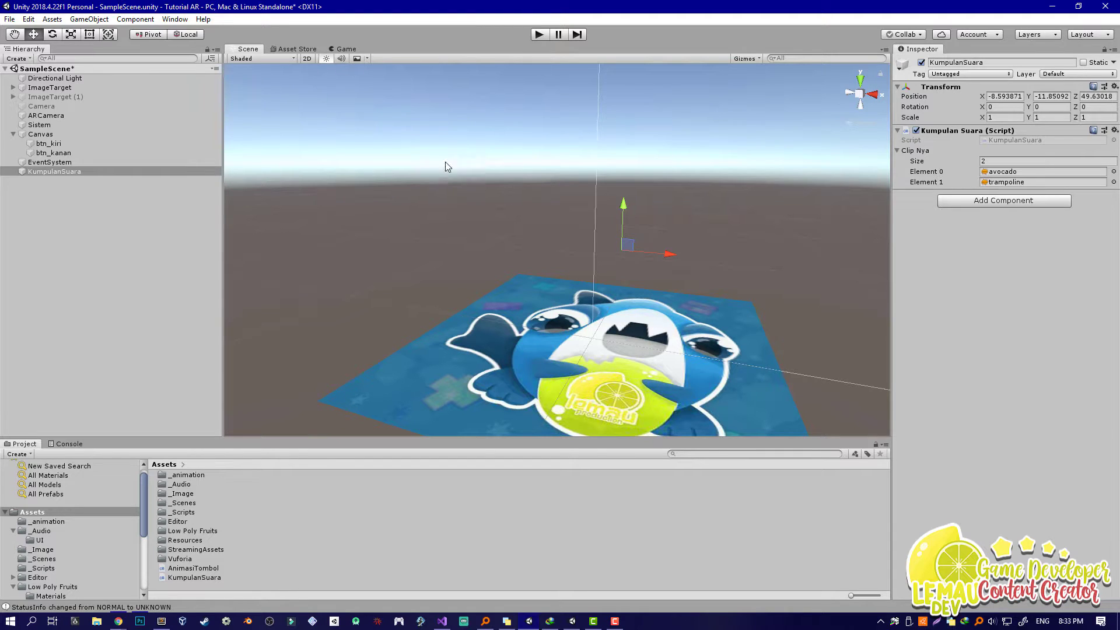
Select the ImageTarget object and expand it to show its child object.
scroll(587, 181, "down", 5)
left_click_drag(589, 184, 651, 185, "alt")
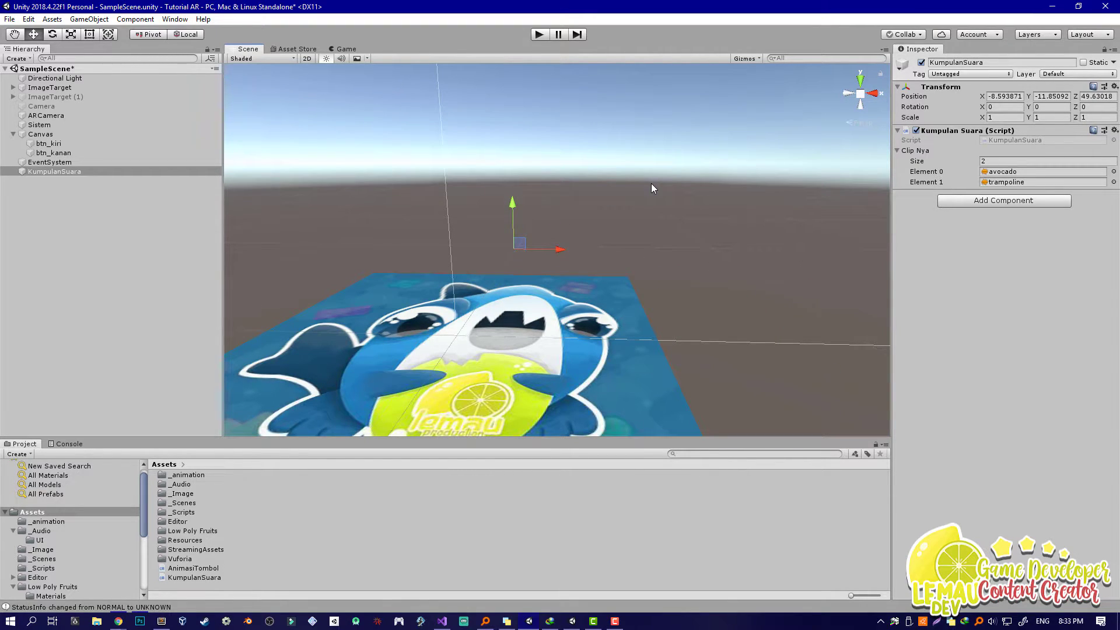
left_click(50, 88)
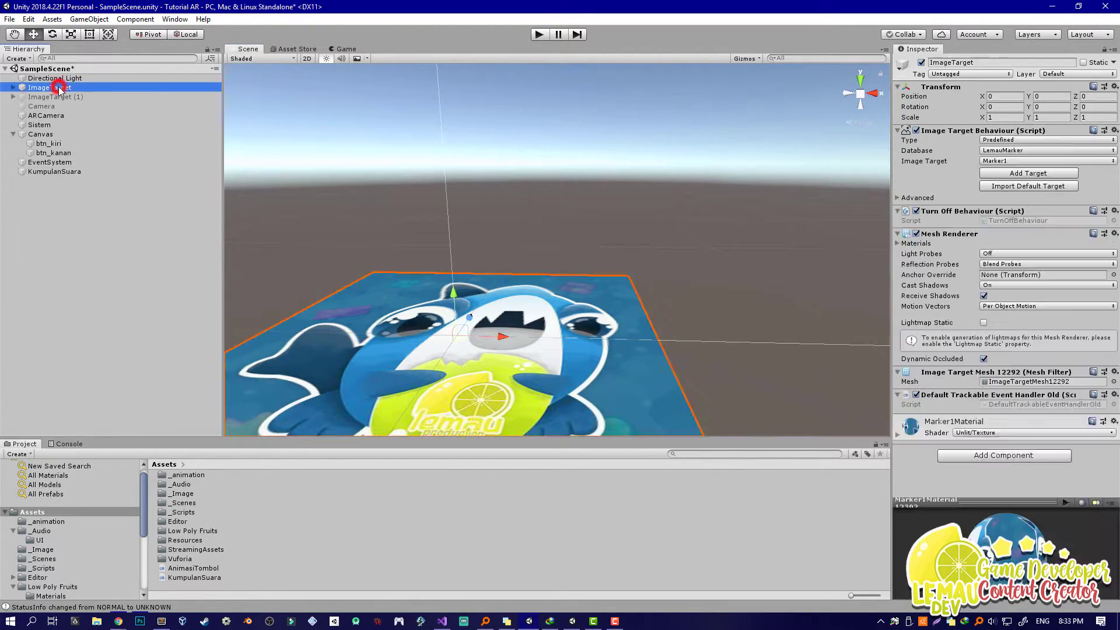
left_click_drag(527, 195, 535, 195, "alt")
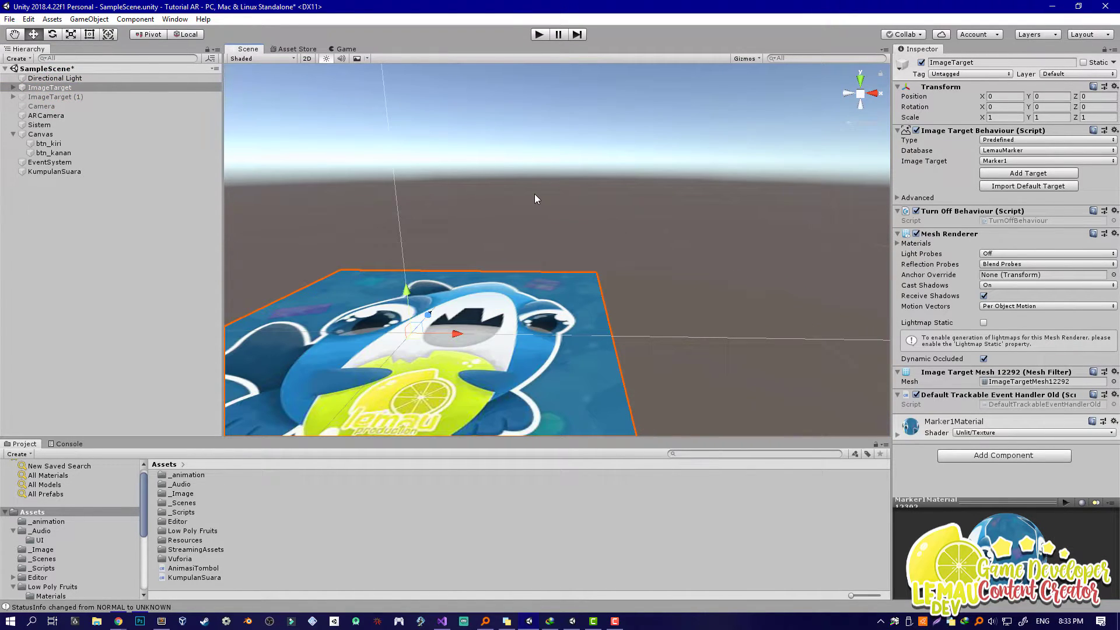
left_click(25, 89)
left_click(13, 87)
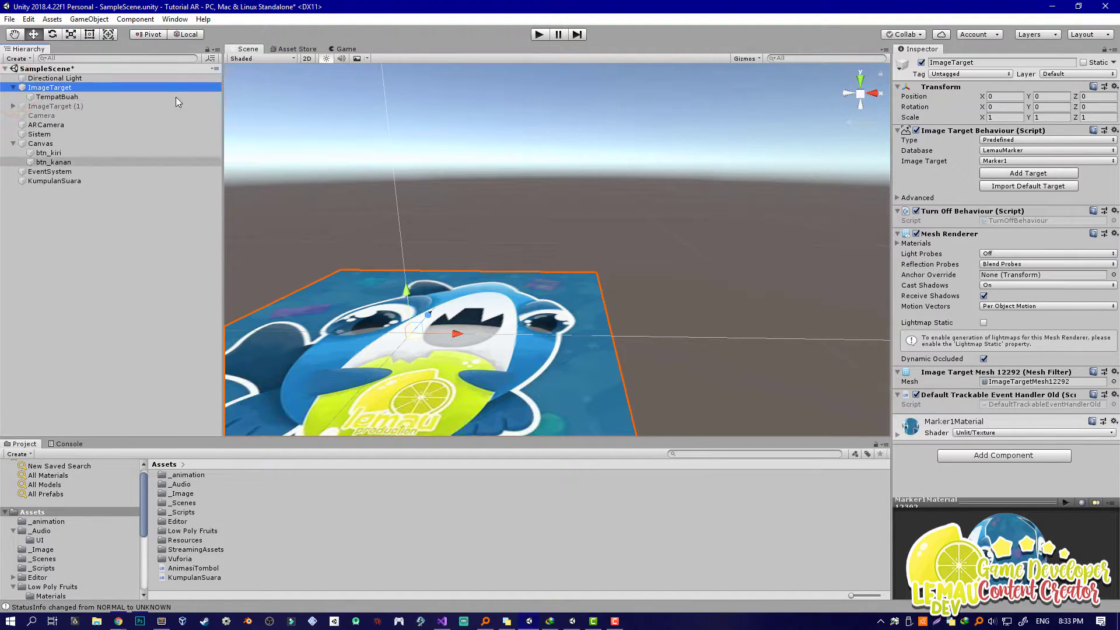
Open the Animation window and dock it beside the Console.
left_click(174, 19)
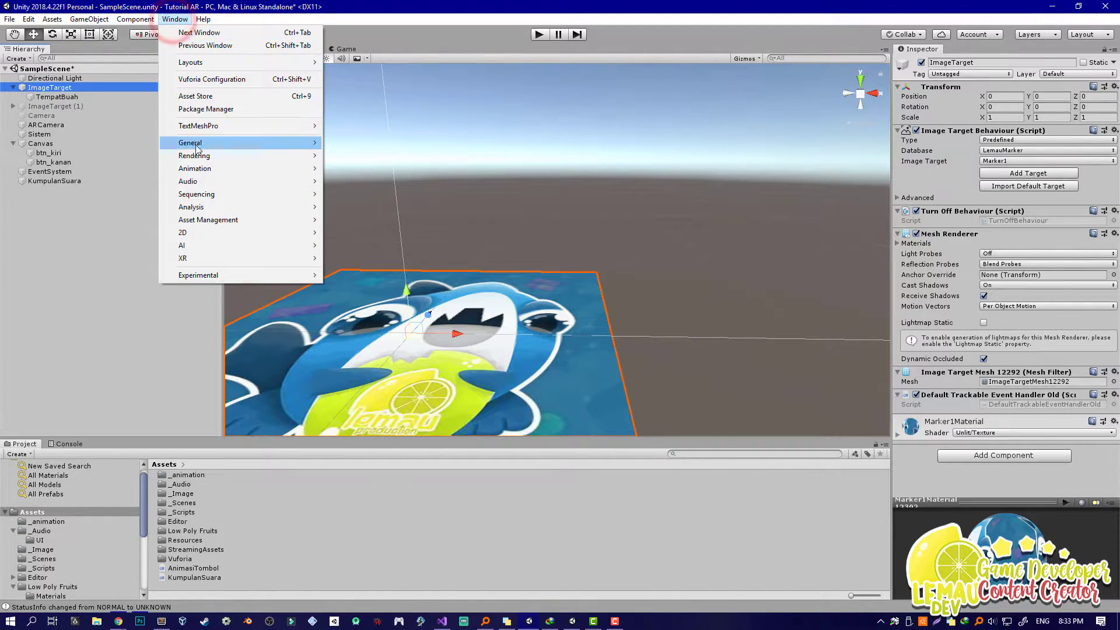
left_click(203, 168)
left_click(348, 169)
left_click_drag(400, 317, 101, 449)
Frame TempatBuah in the scene and place the apple prefab from Low Poly Fruits/Prefabs as its child.
double_click(36, 97)
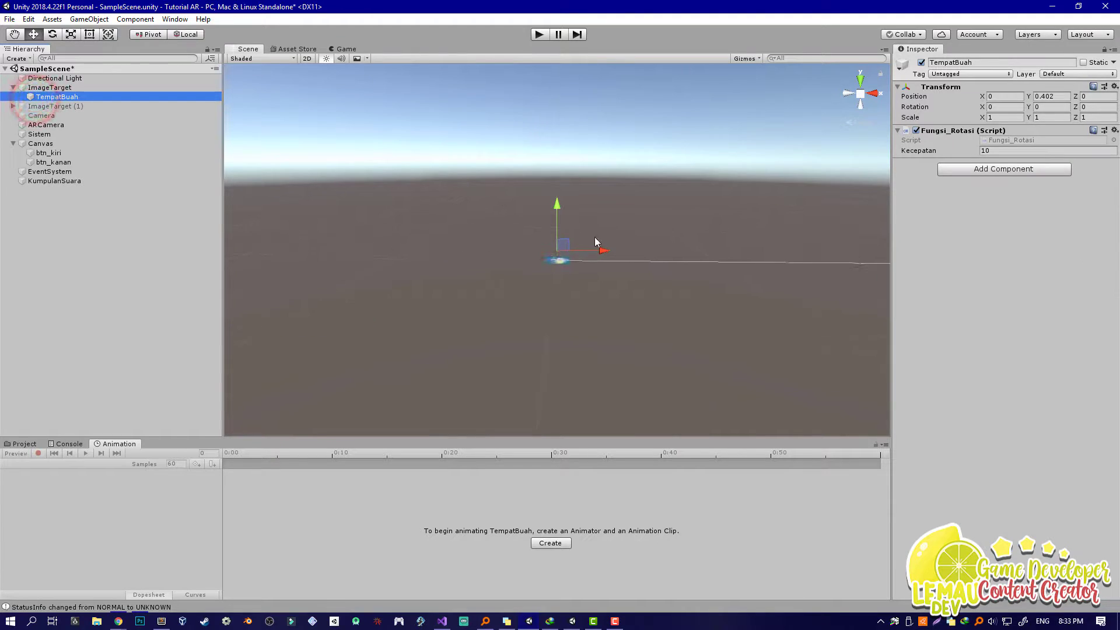
mouse_move(595, 238)
left_mouse_down("alt")
mouse_move(603, 248)
mouse_move(615, 215)
mouse_move(587, 257)
left_mouse_up("alt")
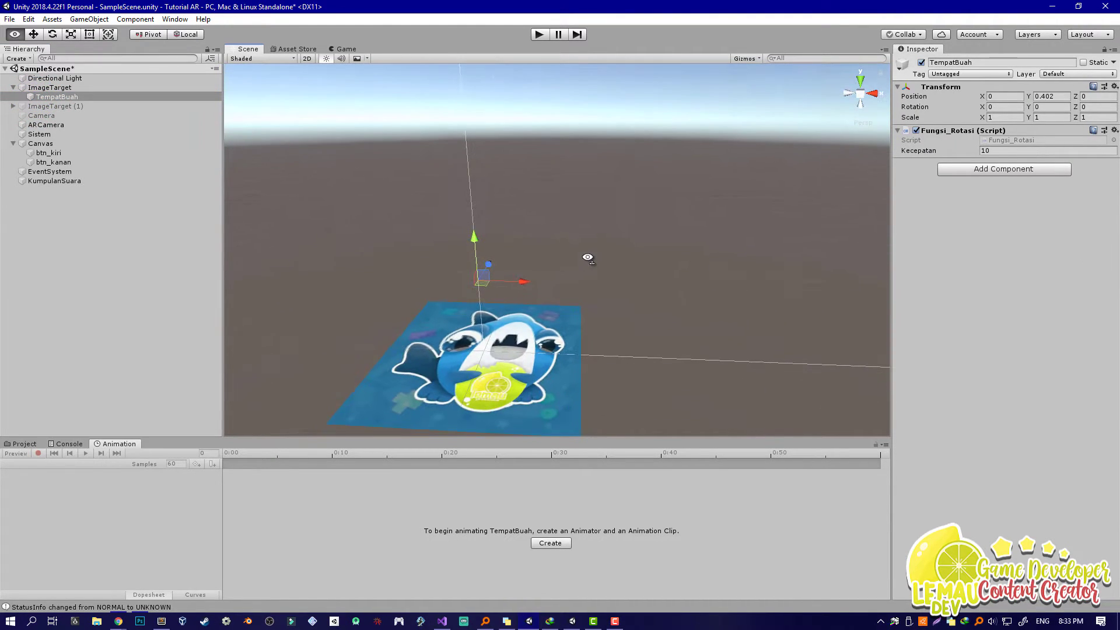
left_click(21, 445)
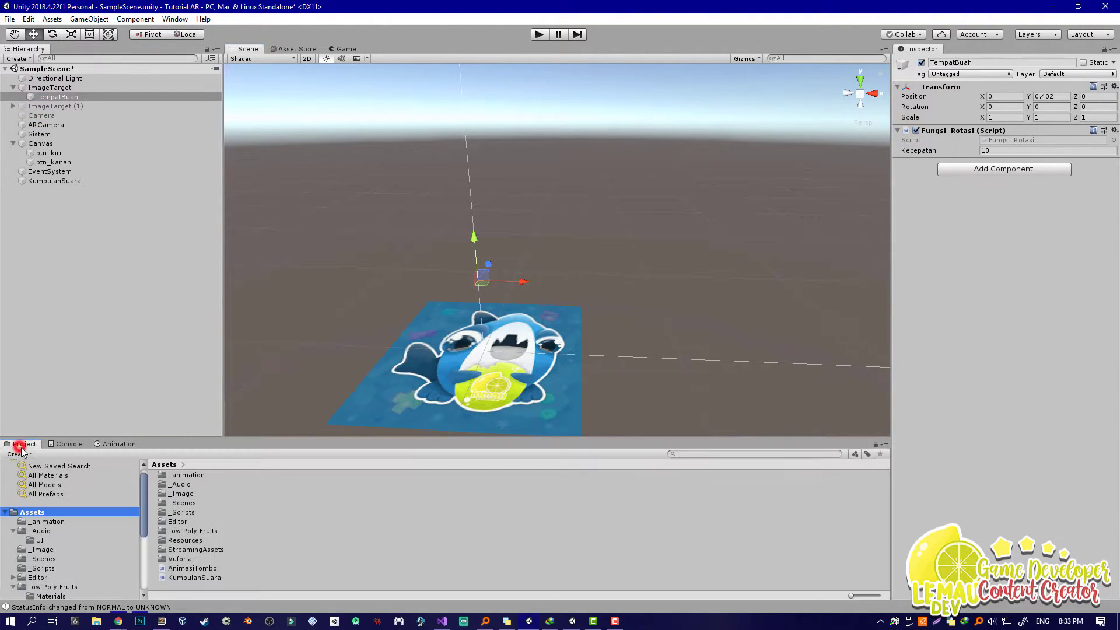
double_click(188, 530)
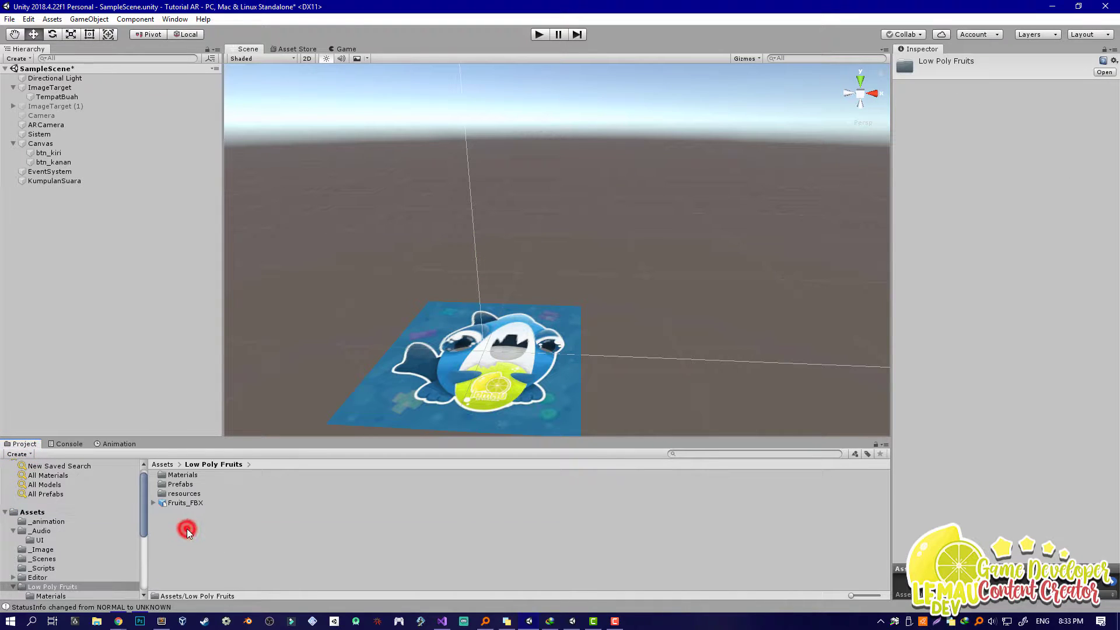
double_click(172, 486)
left_click_drag(174, 474, 58, 106)
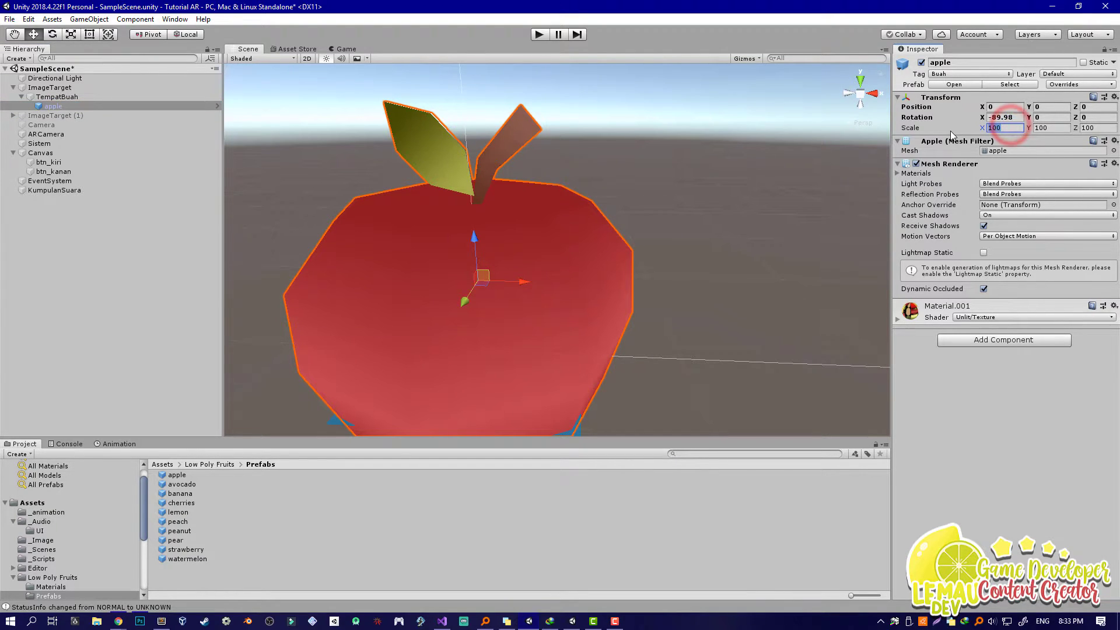
Set the apple's scale to 37 on X, Y and Z.
type("37")
key("Tab")
type("37")
key("Tab")
type("37")
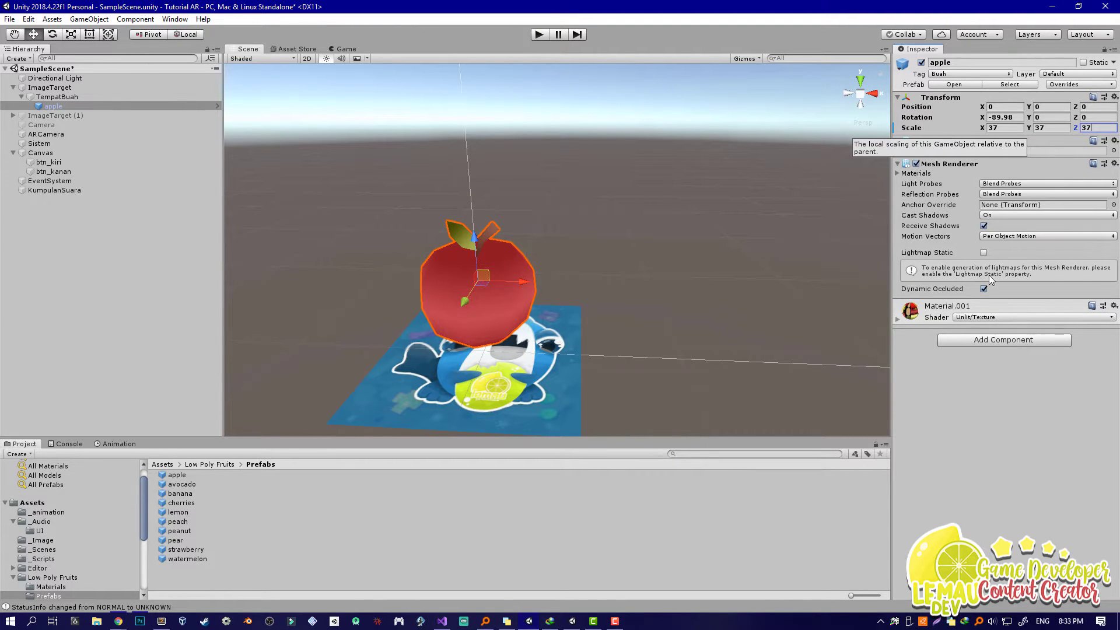
left_click_drag(618, 323, 665, 346, "alt")
scroll(649, 331, "up", 3)
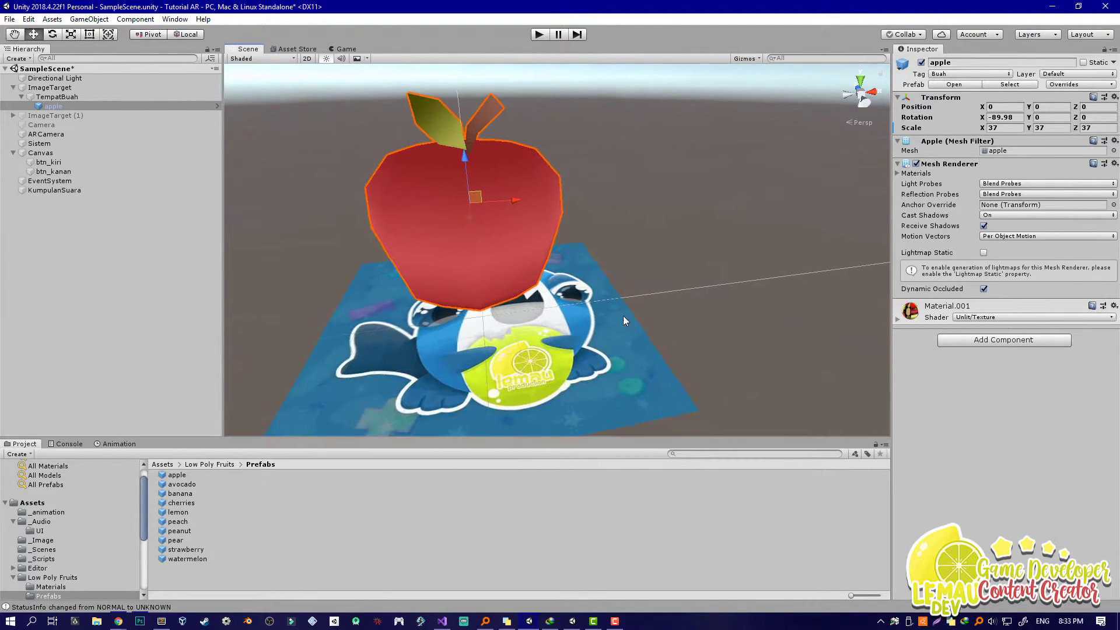
Show the Animation window for the TempatBuah object and add an Animation component to it.
left_click(70, 99)
left_click_drag(522, 247, 552, 199, "alt")
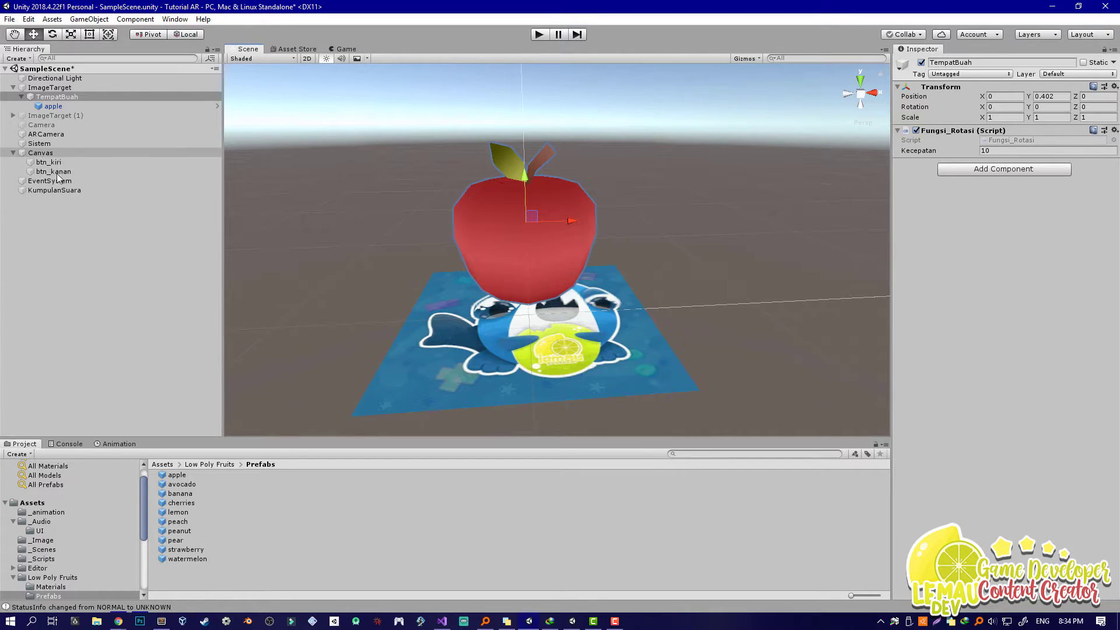
left_click(119, 444)
left_click(56, 96)
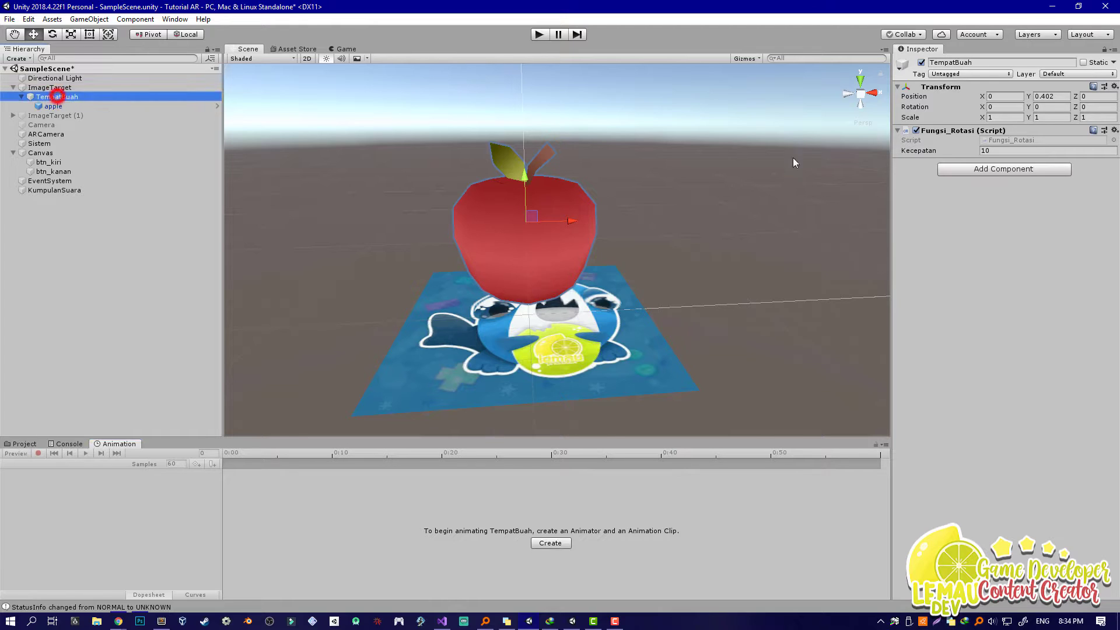
left_click(946, 171)
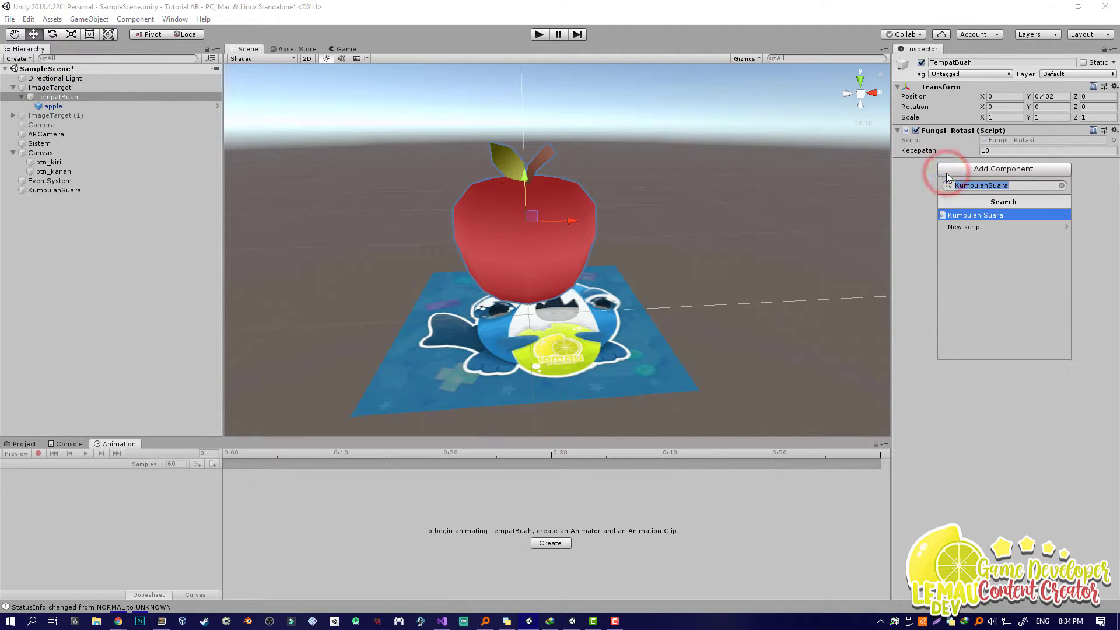
type("anim")
key("Return")
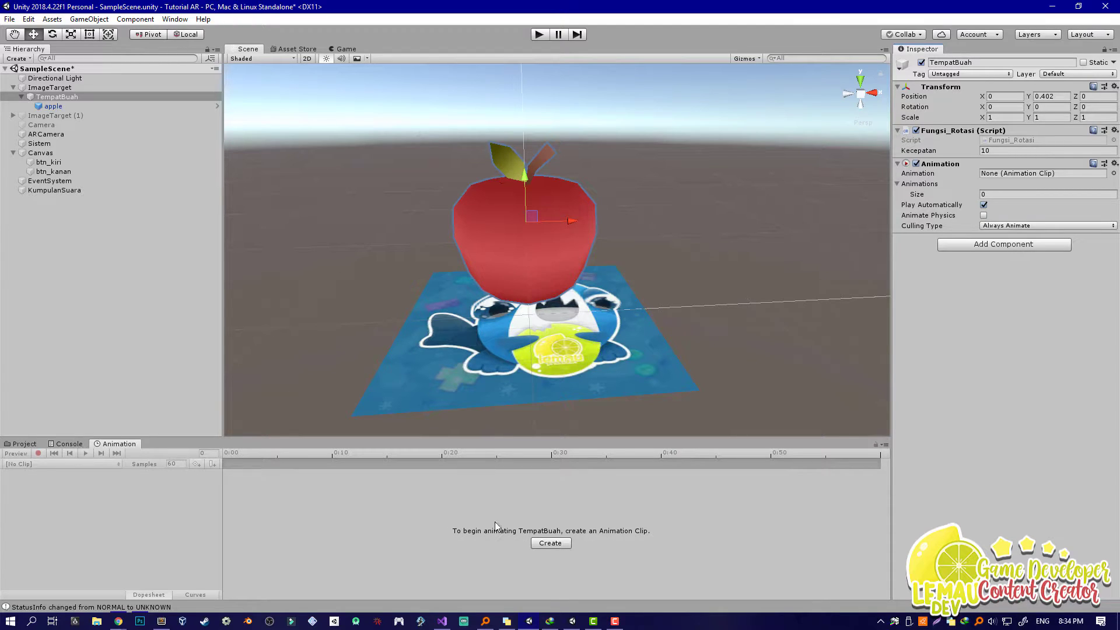
Create an animation clip named PopUp for TempatBuah in the Assets/_animation folder.
left_click(550, 543)
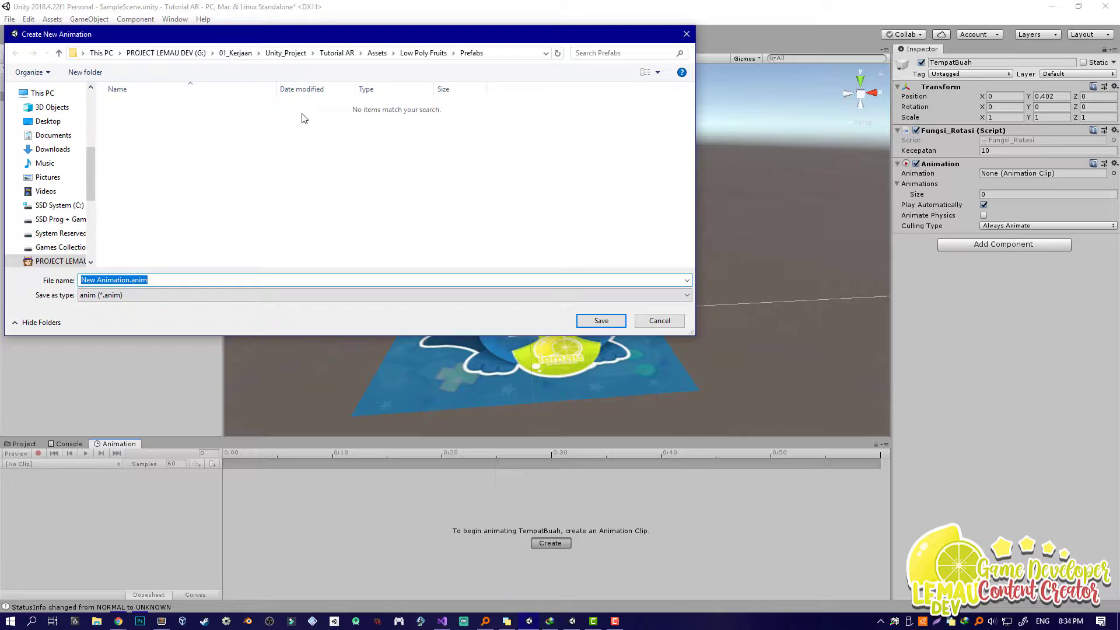
type("Pop")
left_click(376, 53)
double_click(173, 107)
double_click(143, 275)
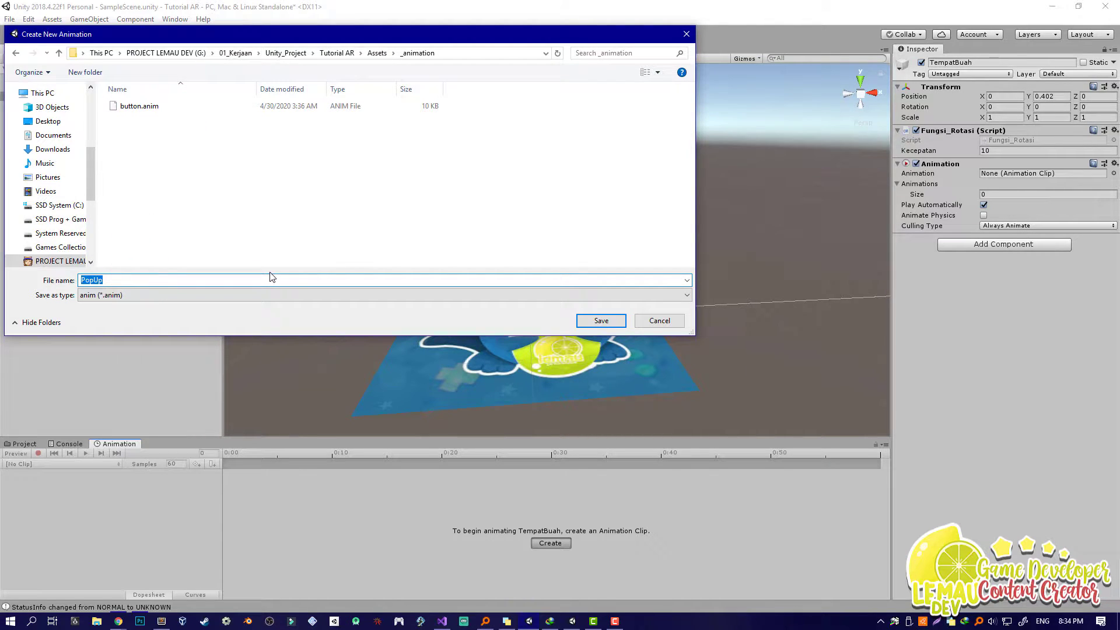
key("Return")
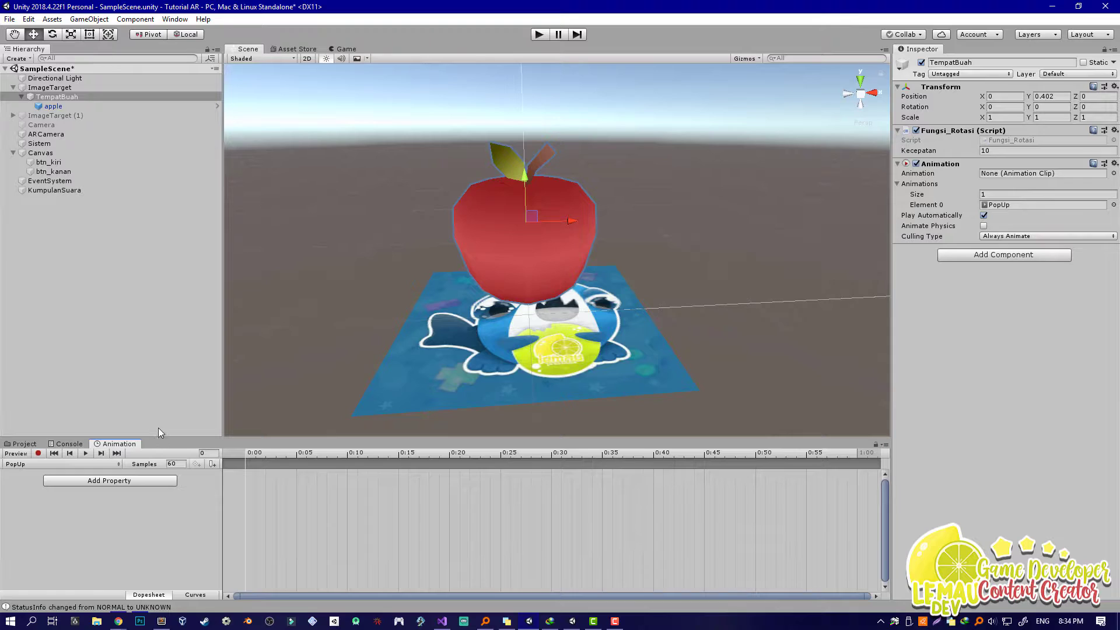
Set TempatBuah's Animations size to 2 and assign the button clip to Element 1.
left_click(994, 195)
type("2")
key("Return")
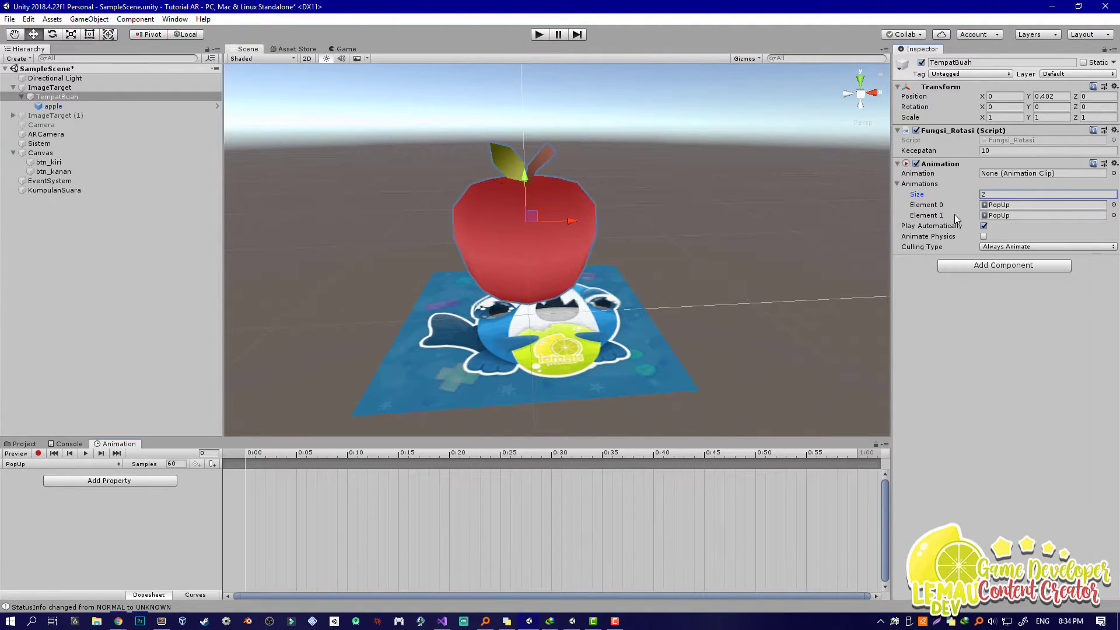
left_click(1113, 215)
double_click(416, 196)
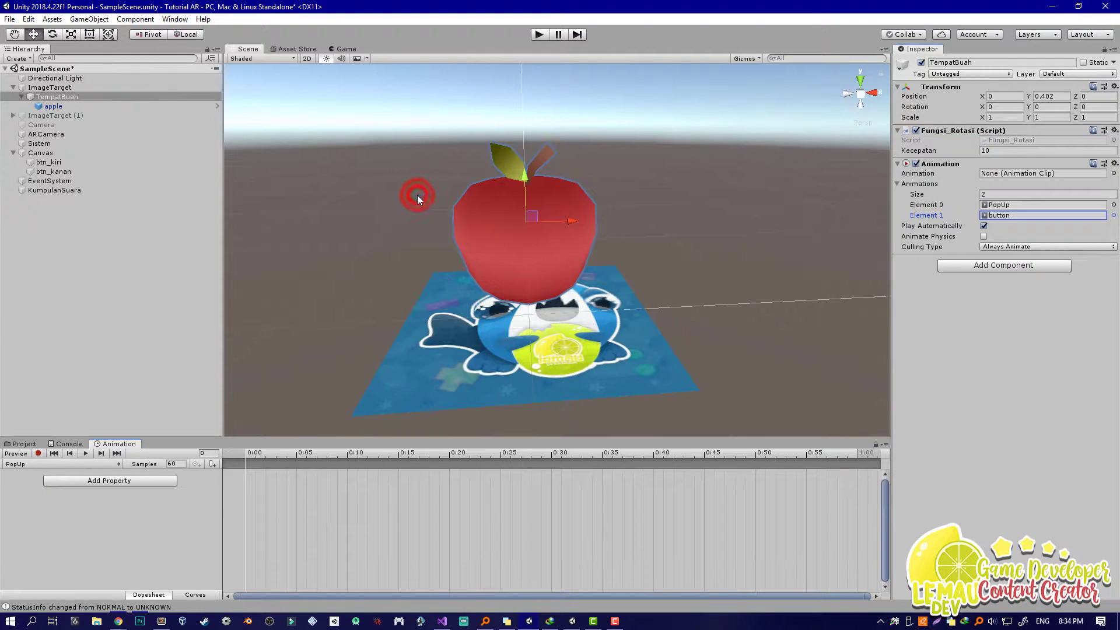
Show the button clip in the Animation window and preview its scale motion by scrubbing and playing the timeline.
left_click(55, 464)
left_click(34, 476)
left_click_drag(251, 453, 861, 457)
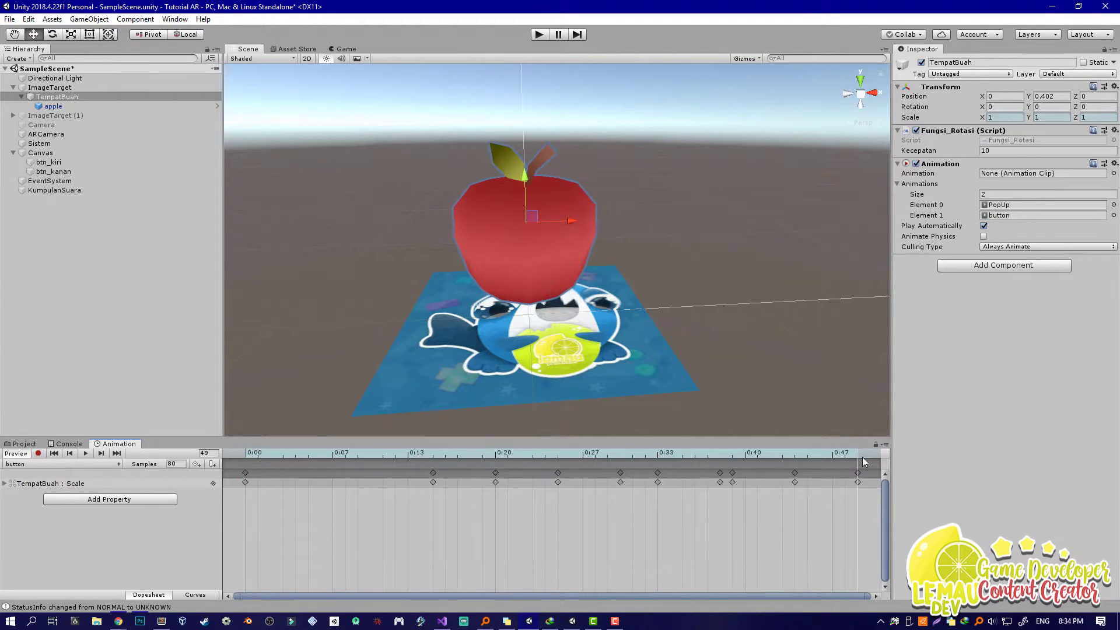
left_click_drag(695, 464, 182, 463)
left_click(88, 464)
left_click(335, 467)
left_click_drag(298, 456, 224, 457)
left_click(87, 464)
left_click(329, 456)
left_click_drag(325, 455, 224, 457)
left_click(87, 464)
left_click(85, 453)
left_click(85, 453)
mouse_move(316, 452)
left_mouse_down()
mouse_move(228, 456)
mouse_move(833, 447)
mouse_move(295, 459)
left_mouse_up()
Copy all scale keyframes of the button clip and switch to the PopUp clip.
left_click(259, 519)
key("ctrl+a")
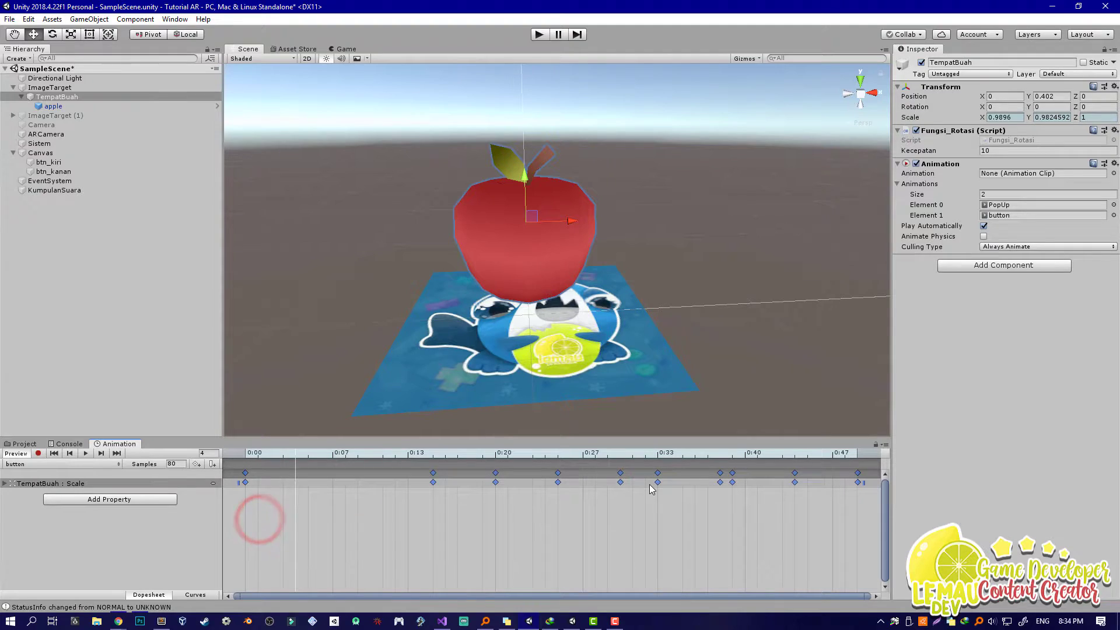
left_click(392, 516)
scroll(414, 509, "down", 7)
scroll(414, 509, "down", 12)
left_click(349, 524)
left_click(324, 526)
key("ctrl+a")
left_click(41, 464)
left_click(35, 489)
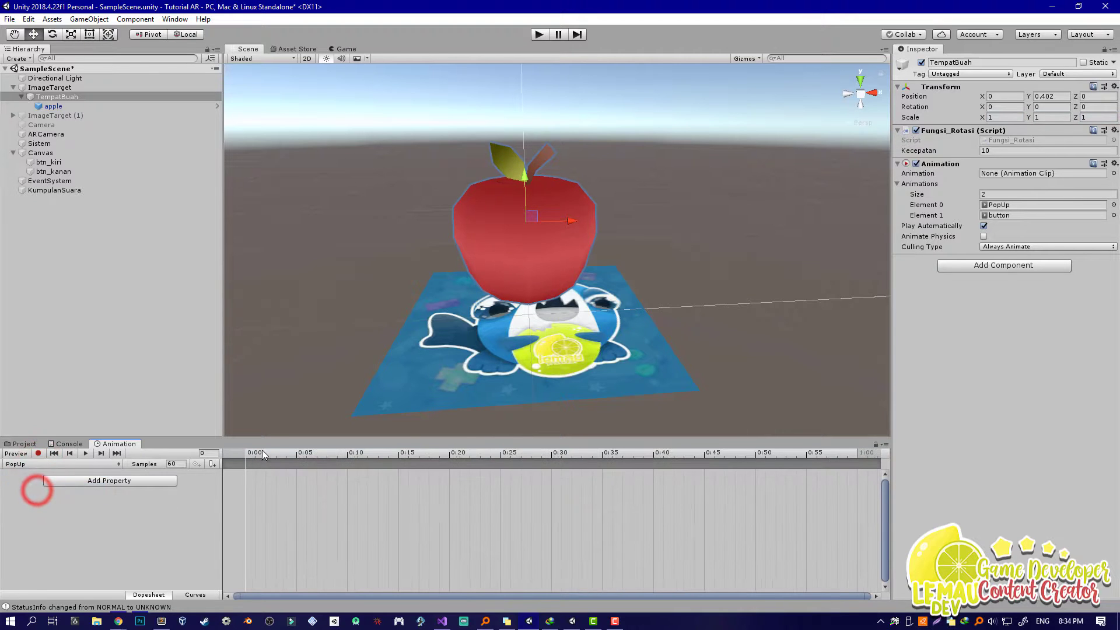
Paste the copied scale keyframes at frame 0 of the PopUp clip.
left_click(268, 453)
key("ctrl+v")
left_click(293, 453)
left_click_drag(291, 454, 220, 461)
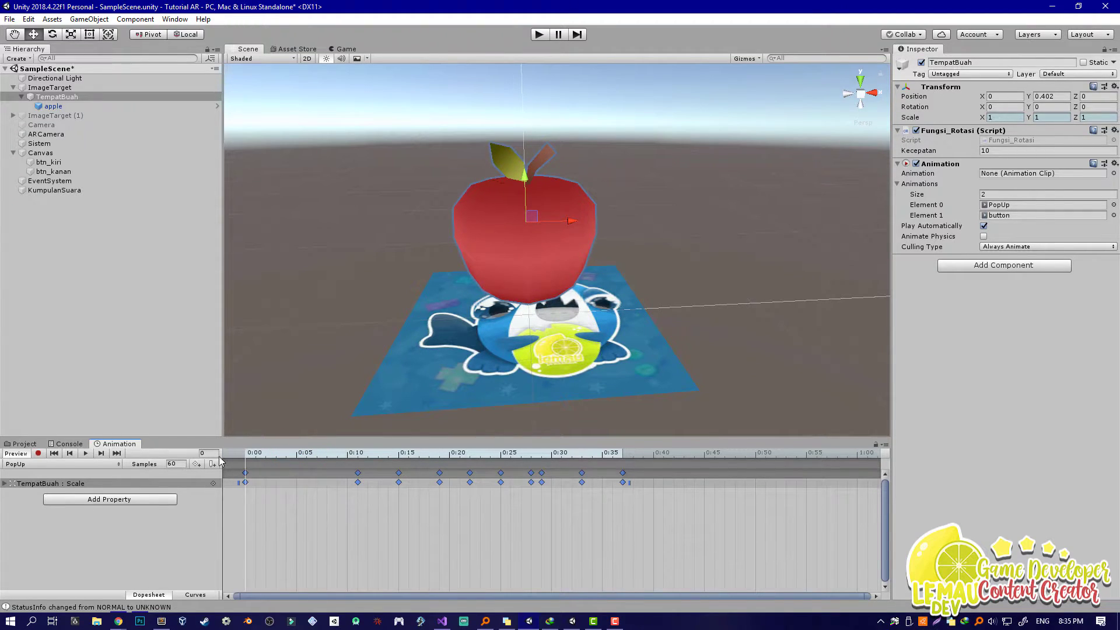
left_click(307, 529)
left_click(255, 451)
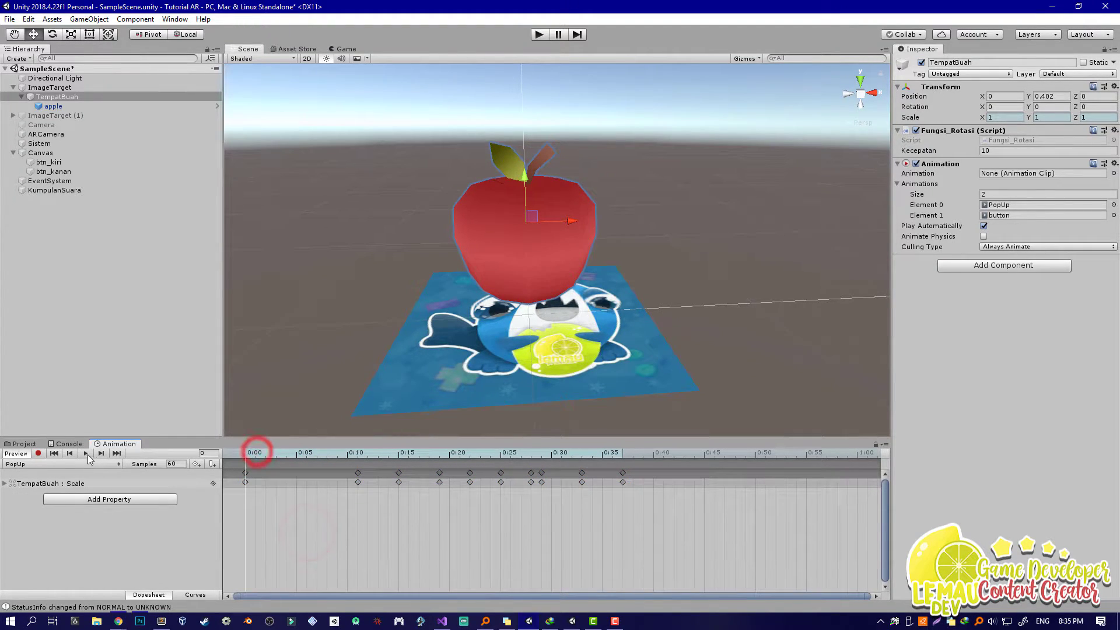
Try to record a TempatBuah scale of 0 on X, Y and Z at frame 0 through the Transform values.
left_click(38, 453)
left_click(254, 453)
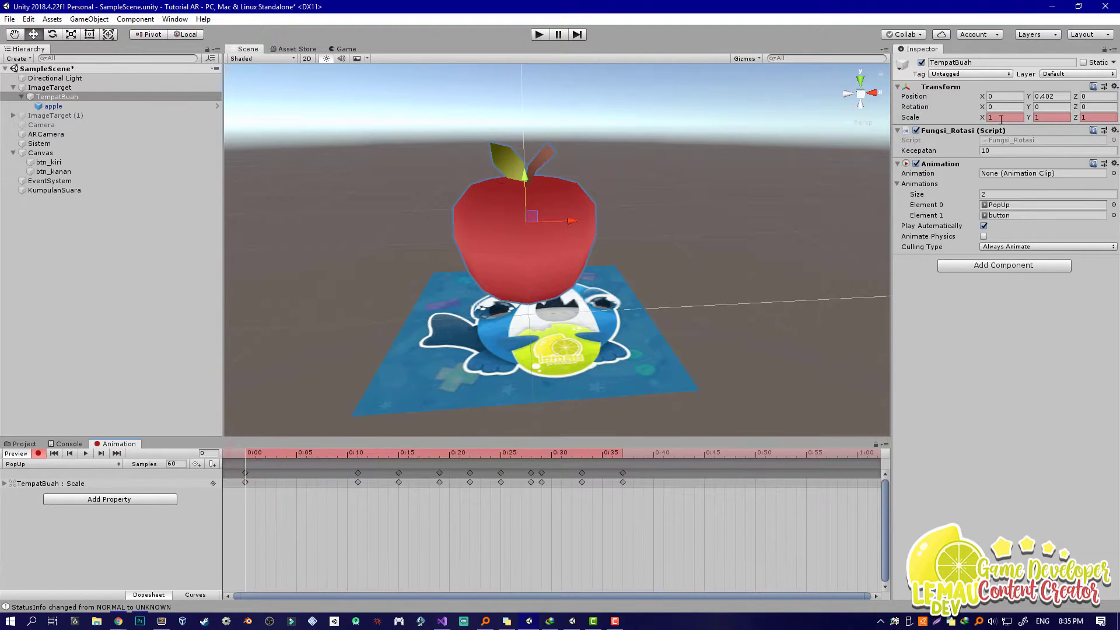
type("0")
key("Tab")
type("0")
key("Tab")
type("0")
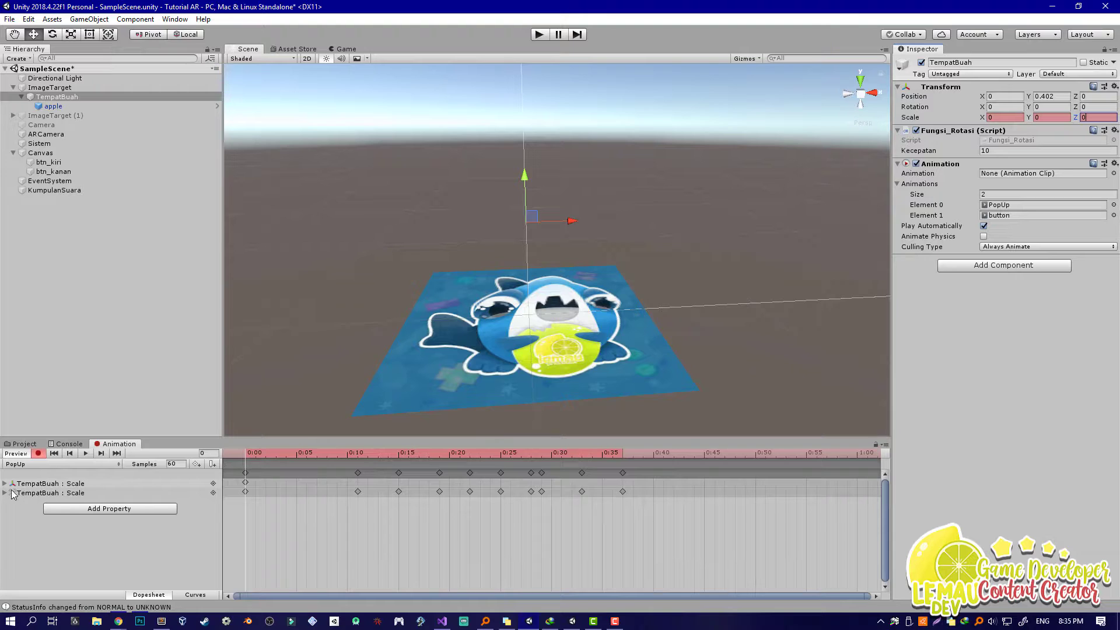
Compare the two Scale tracks in the PopUp clip and undo the recorded zero-scale keys.
left_click_drag(267, 454, 554, 467)
left_click(6, 493)
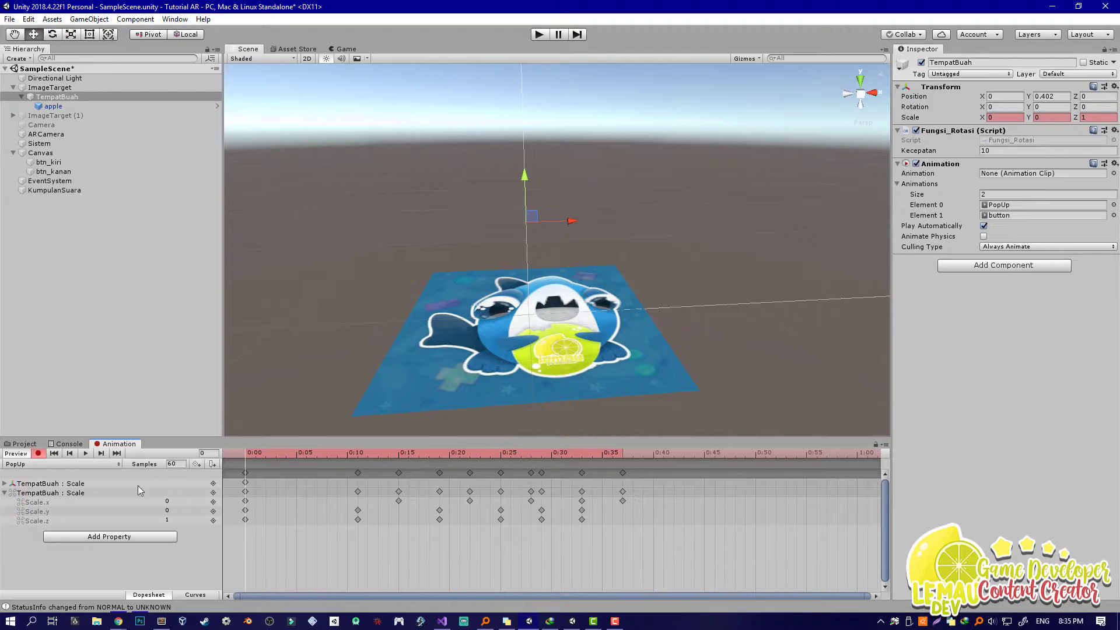
left_click(5, 483)
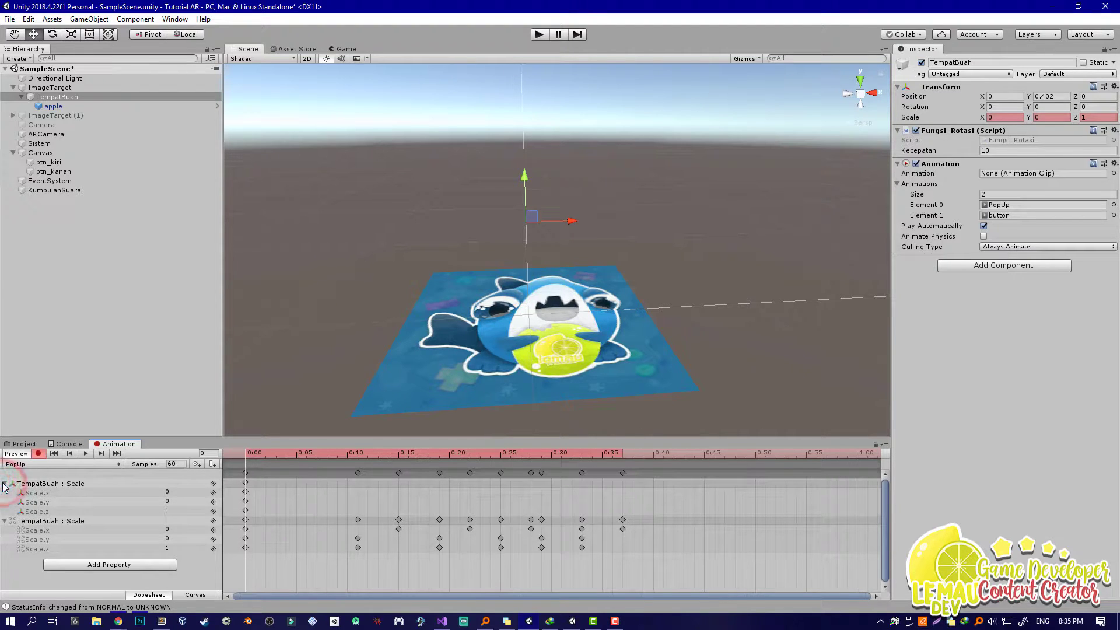
key("ctrl+z")
key("ctrl+z")
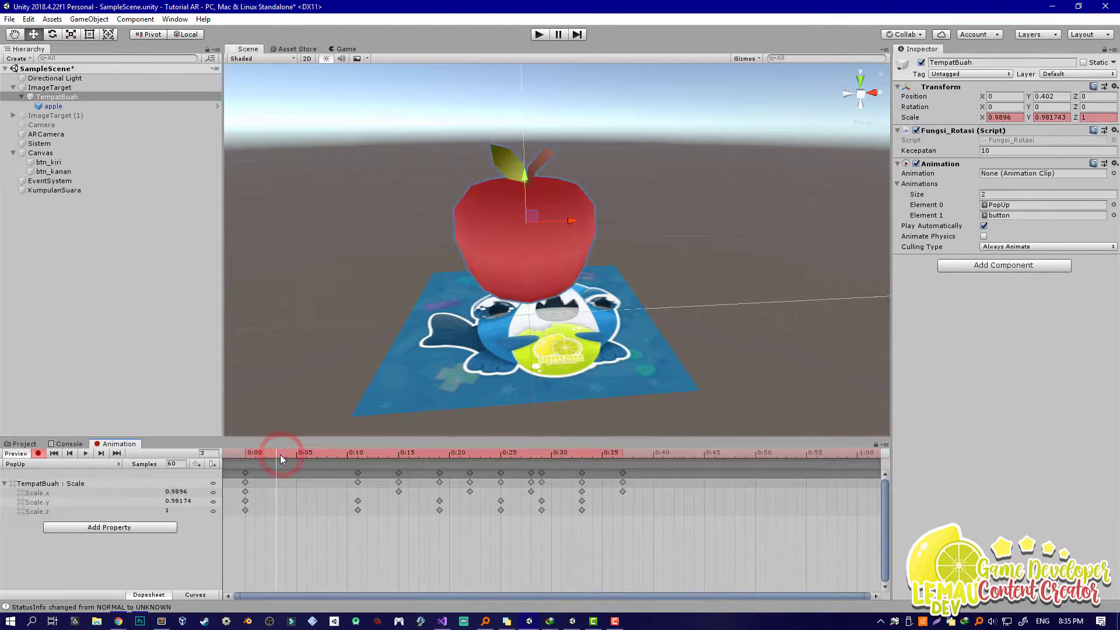
Set Scale.x, Scale.y and Scale.z to 0 at frame 0 directly in the PopUp clip's existing Scale track.
left_click_drag(268, 455, 242, 454)
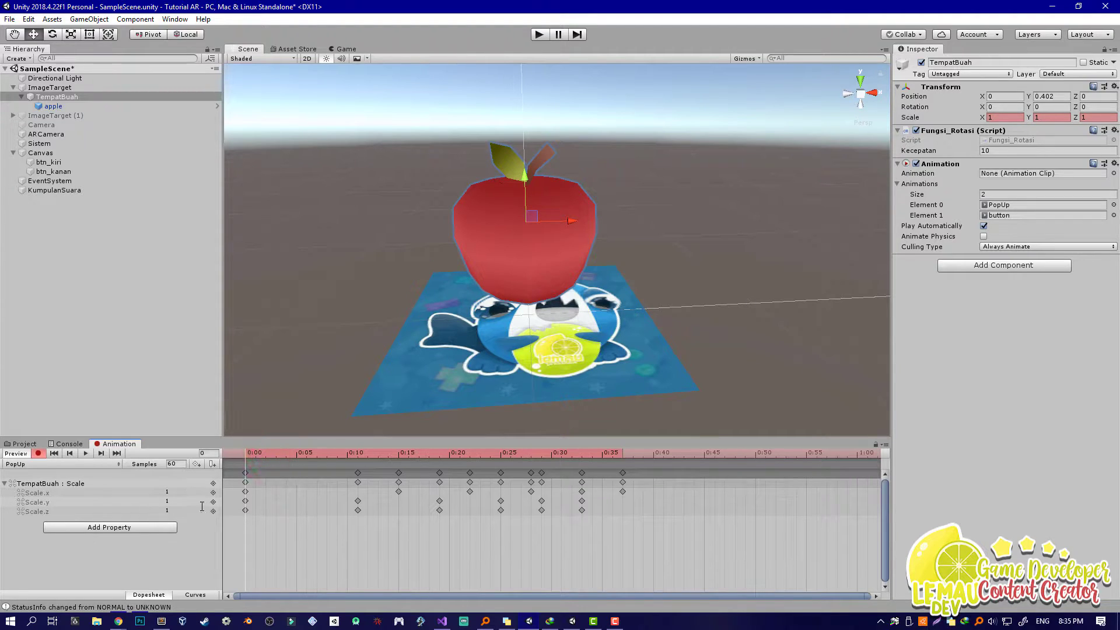
left_click(167, 512)
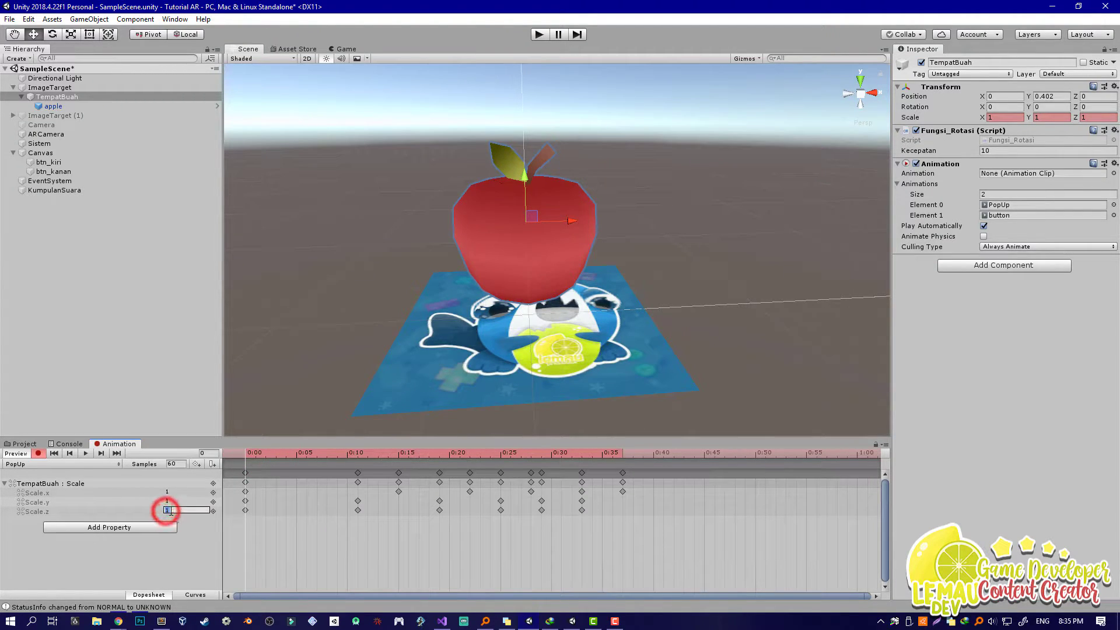
type("0")
left_click(167, 501)
type("0")
left_click(168, 492)
type("0")
Stop recording, scrub through the PopUp clip to check the apple's scaling, and turn the preview off.
left_click_drag(257, 453, 627, 470)
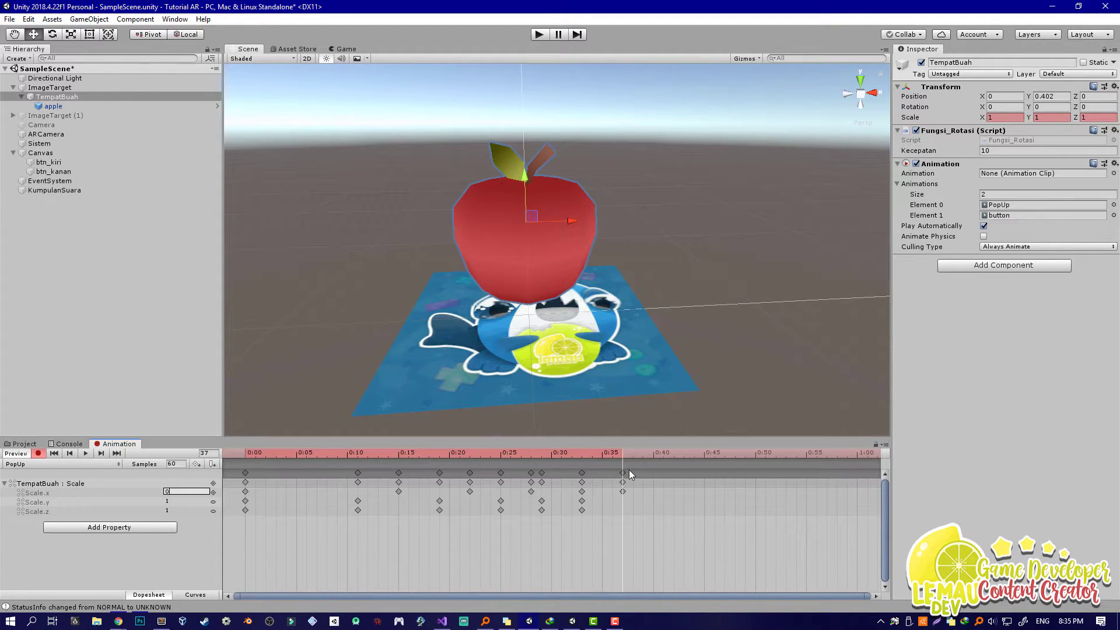
left_click(35, 455)
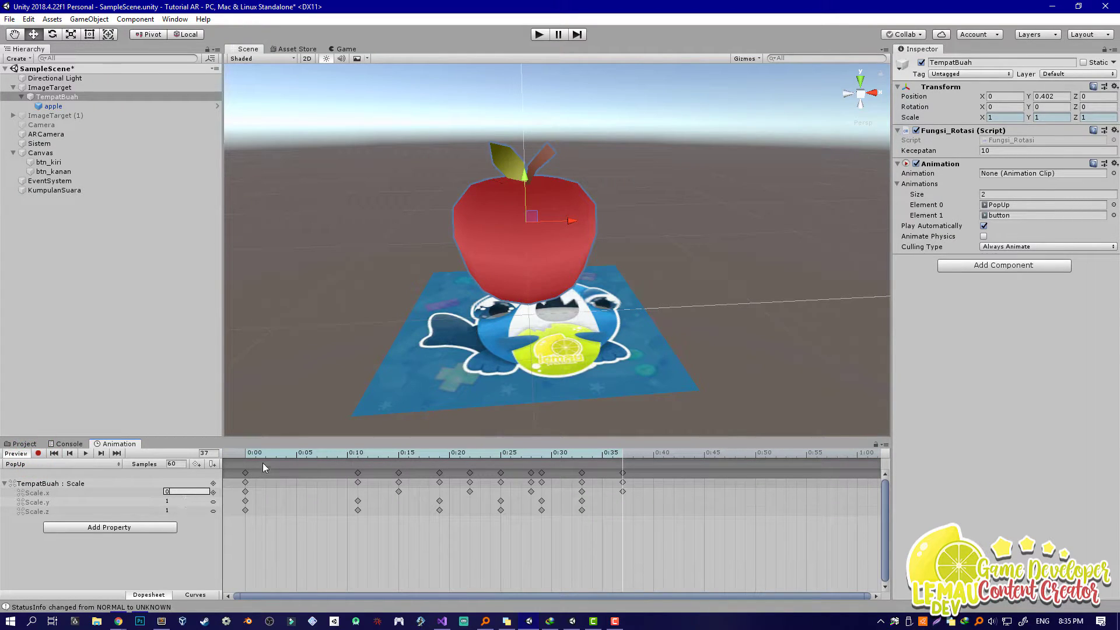
left_click(245, 452)
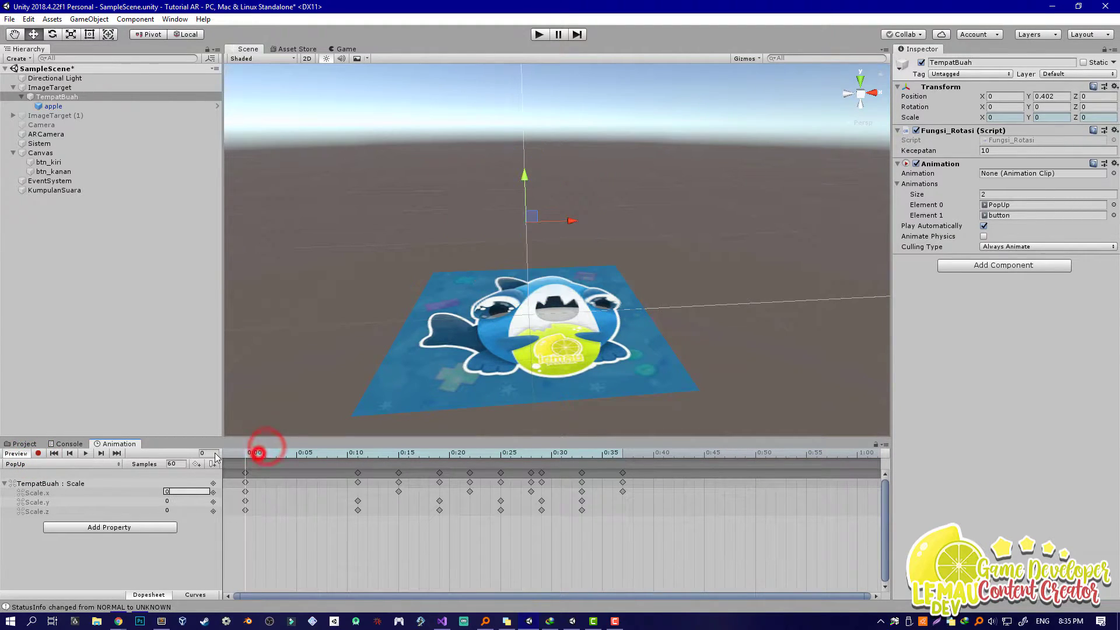
left_click(18, 453)
left_click_drag(251, 453, 660, 455)
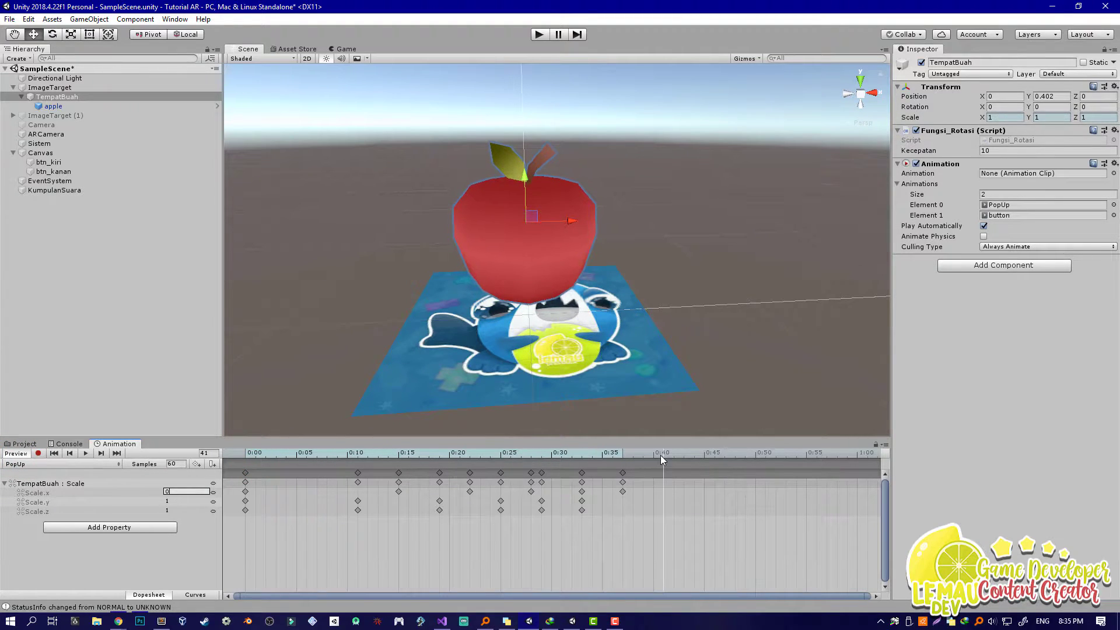
left_click_drag(224, 452, 612, 487)
left_click(16, 453)
scroll(525, 213, "down", 3)
mouse_move(557, 211)
right_mouse_down()
mouse_move(569, 222)
mouse_move(605, 181)
mouse_move(543, 198)
right_mouse_up()
scroll(605, 180, "up", 4)
Switch to Visual Studio, review the KumpulanSuara.cs script and open Sistem.cs.
key("alt+Tab")
left_click(486, 333)
left_click_drag(470, 83, 583, 82)
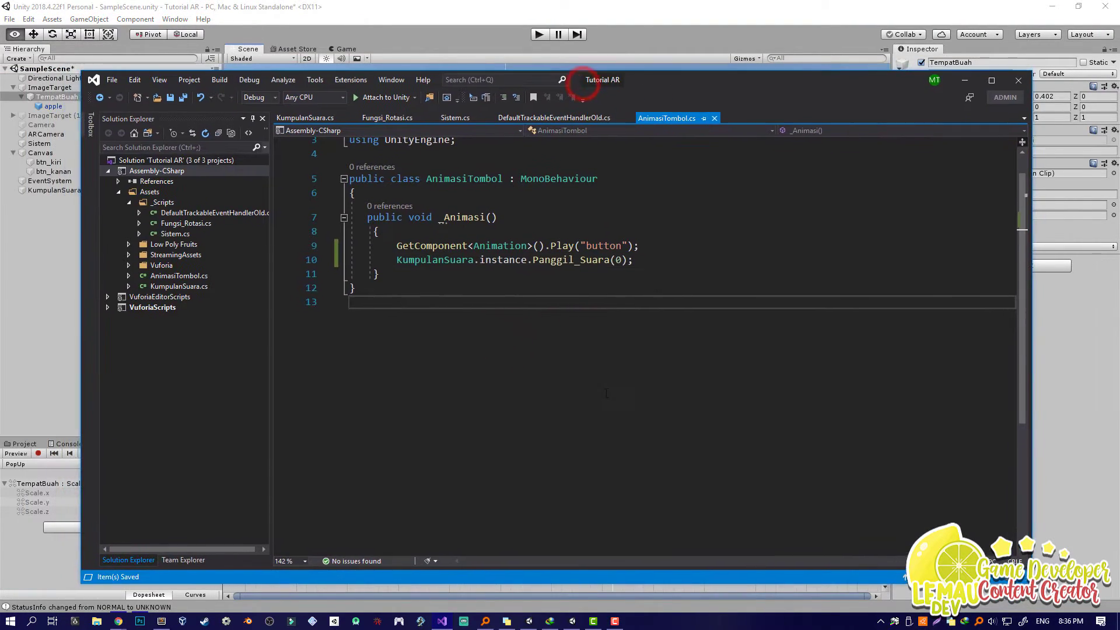
scroll(592, 403, "up", 1)
left_click(309, 118)
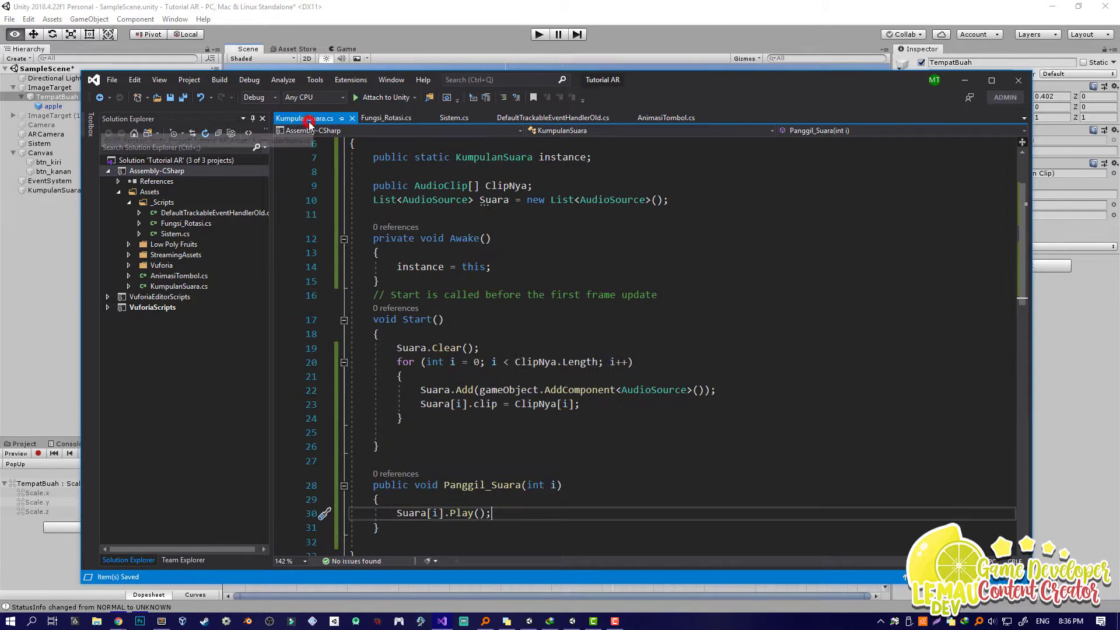
scroll(532, 291, "down", 2)
scroll(531, 292, "up", 2)
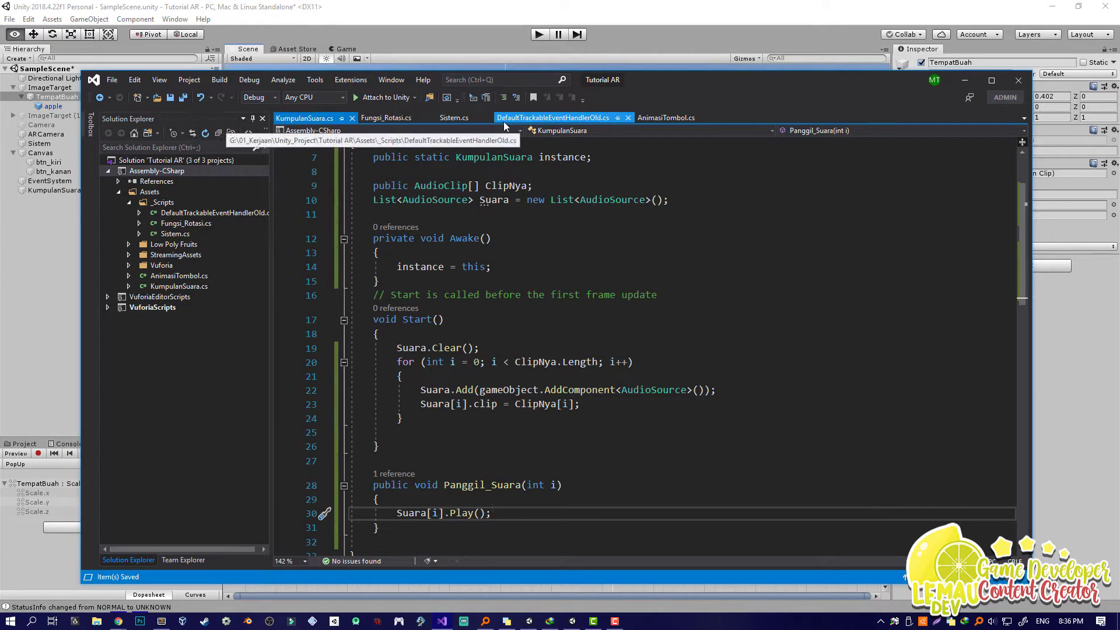
left_click(456, 118)
scroll(594, 360, "down", 5)
scroll(560, 379, "up", 6)
scroll(557, 383, "up", 6)
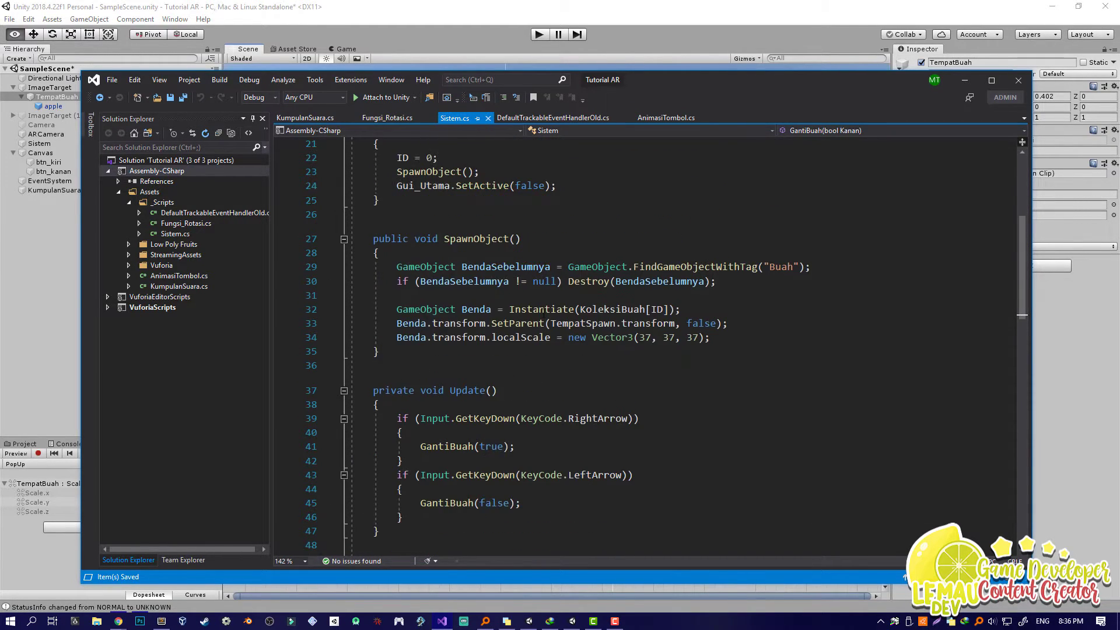
Examine how the SpawnObject method in Sistem.cs destroys the previous fruit and instantiates the new one.
left_click(572, 445)
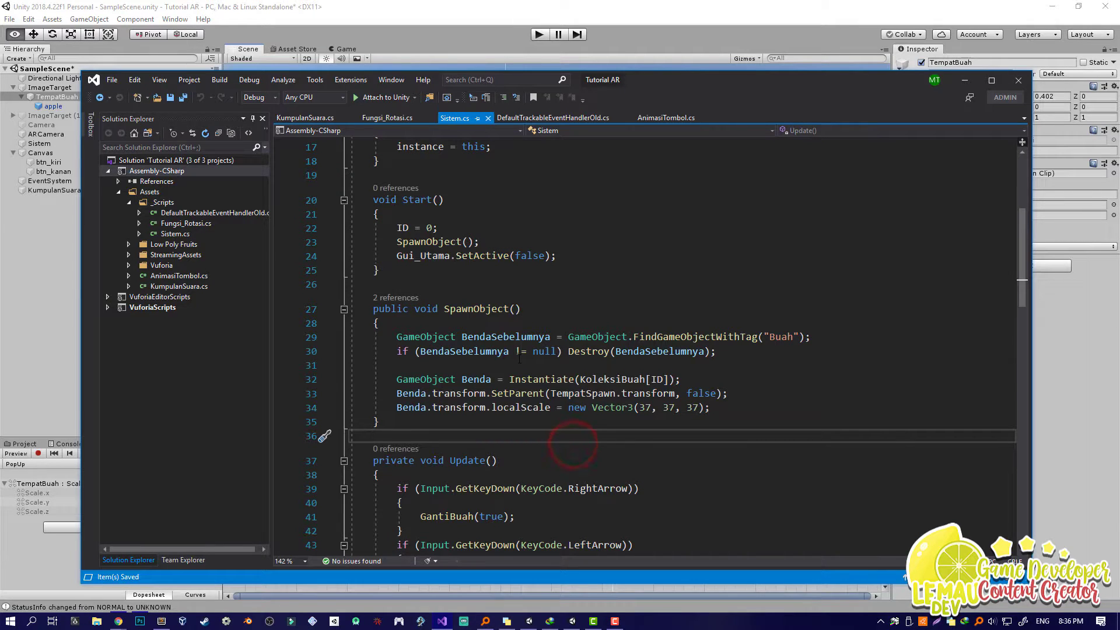
scroll(519, 358, "up", 2)
scroll(518, 358, "down", 2)
left_click(714, 349)
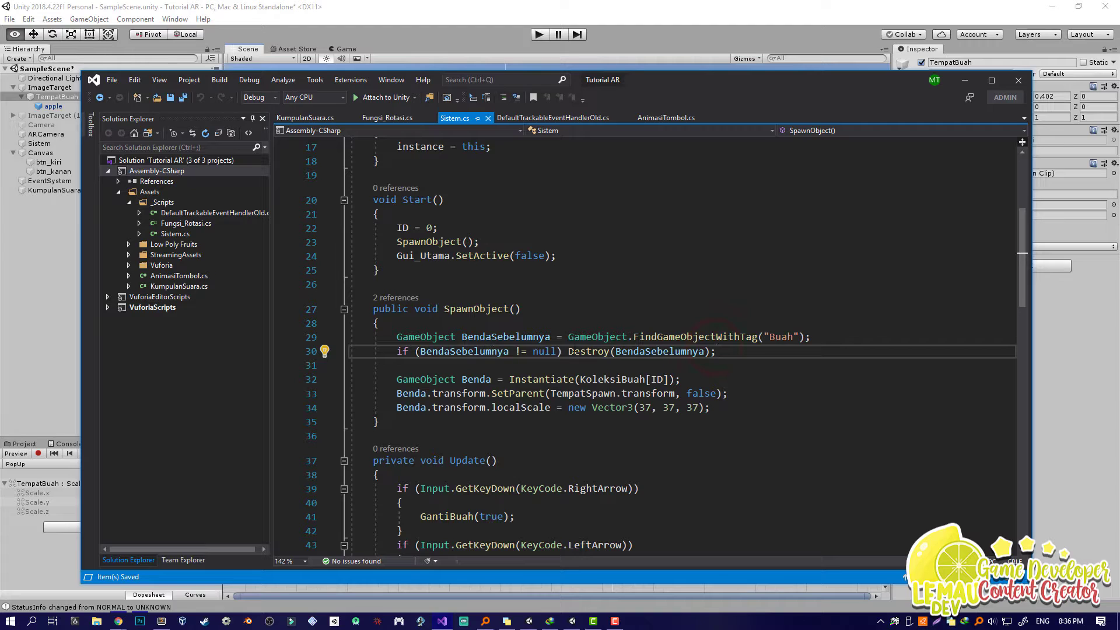
left_click(481, 324)
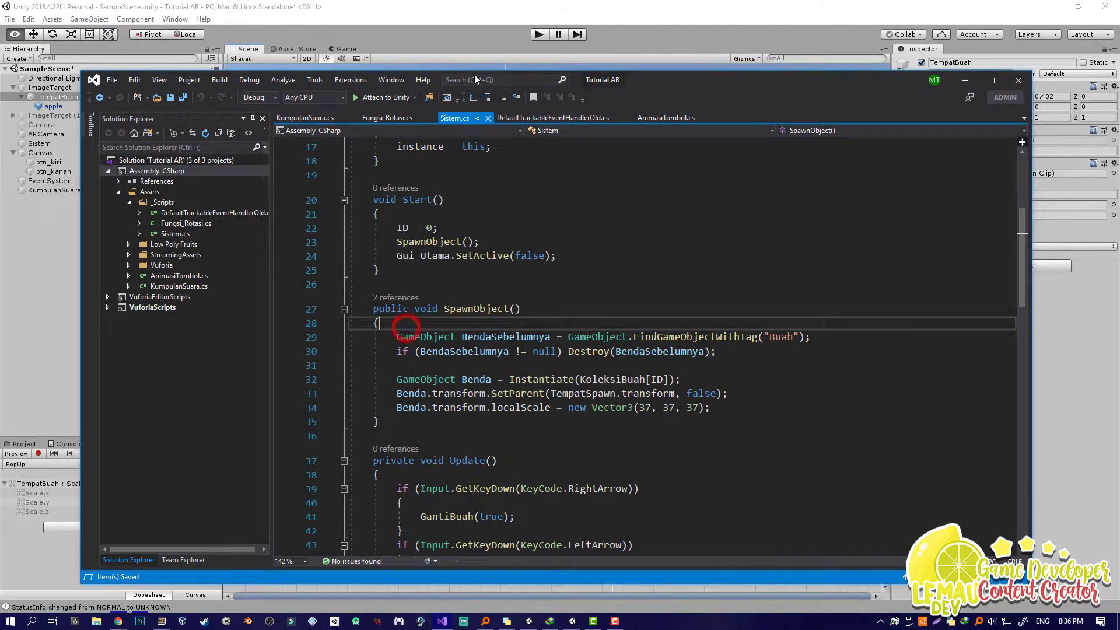
left_click_drag(638, 75, 646, 79)
left_click(585, 22)
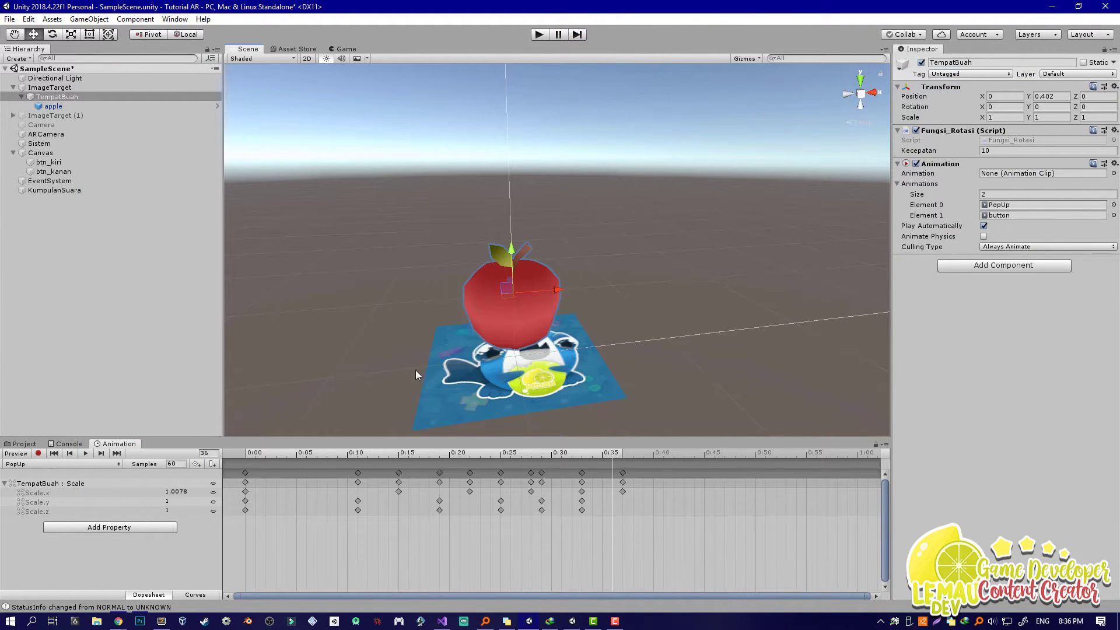
key("alt+Tab")
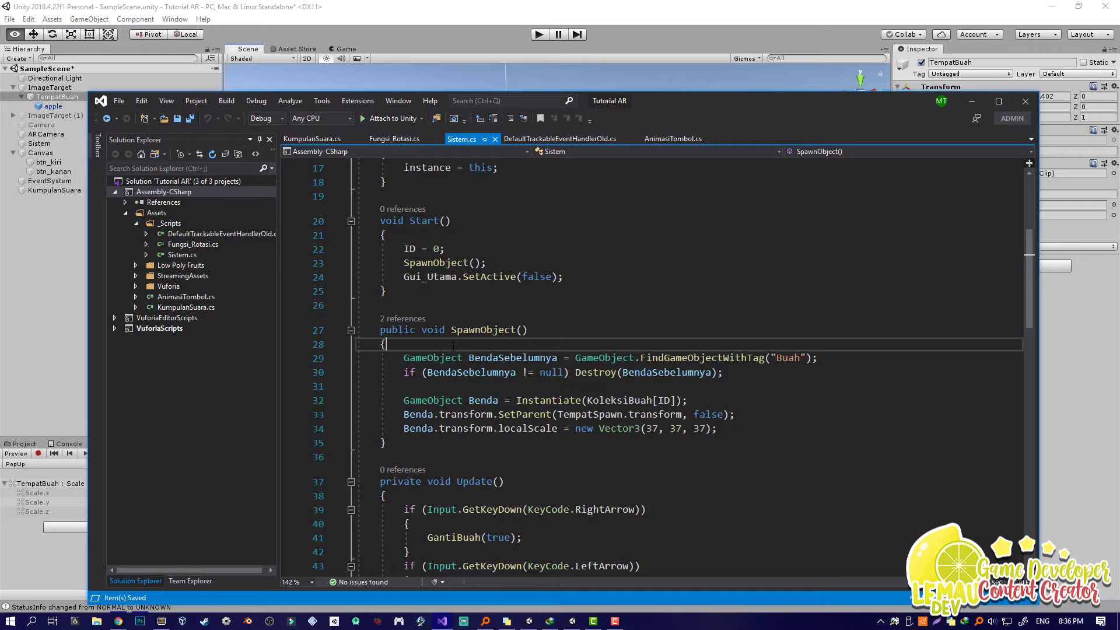
left_click(538, 355)
left_click(557, 419)
left_click(484, 400)
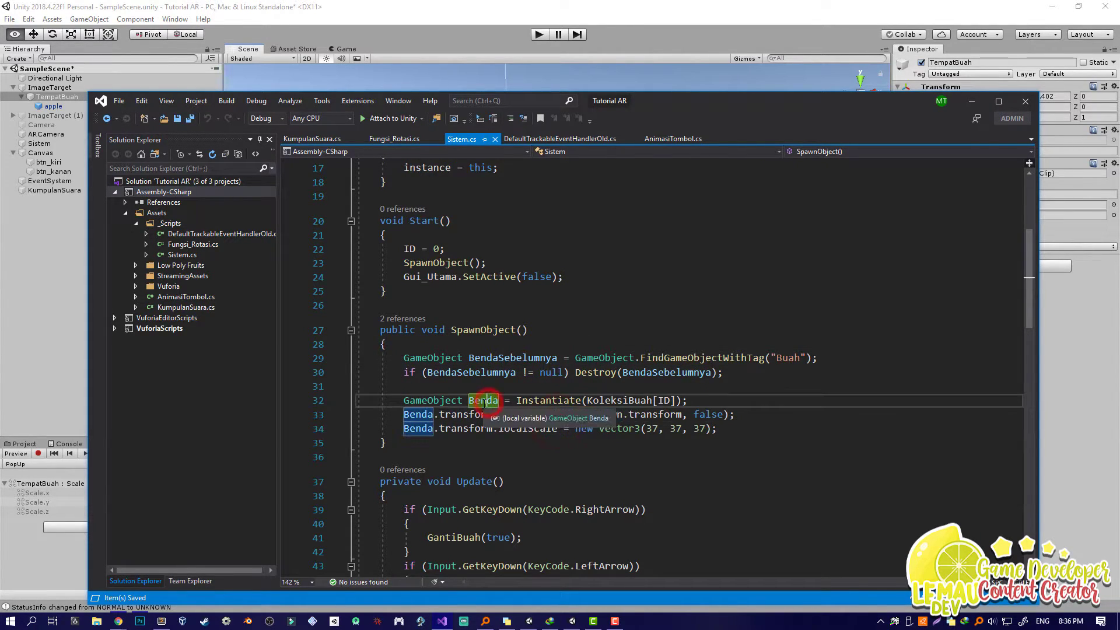
Start a new line below the localScale statement in SpawnObject, and check in Unity which object Sistem's Tempat Spawn field references.
left_click(730, 428)
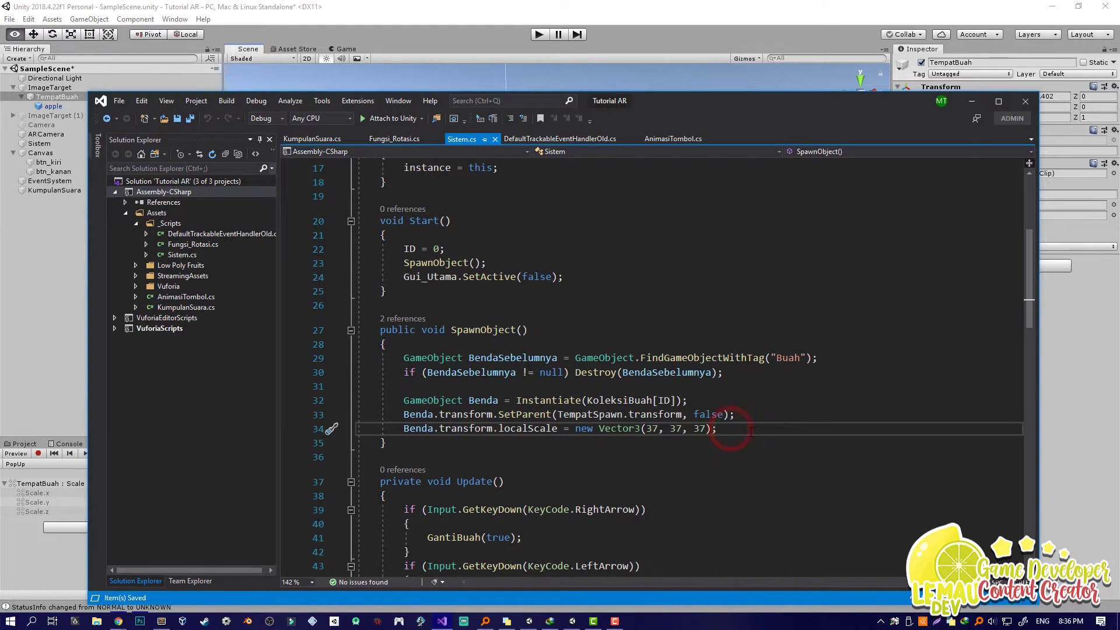
key("Return")
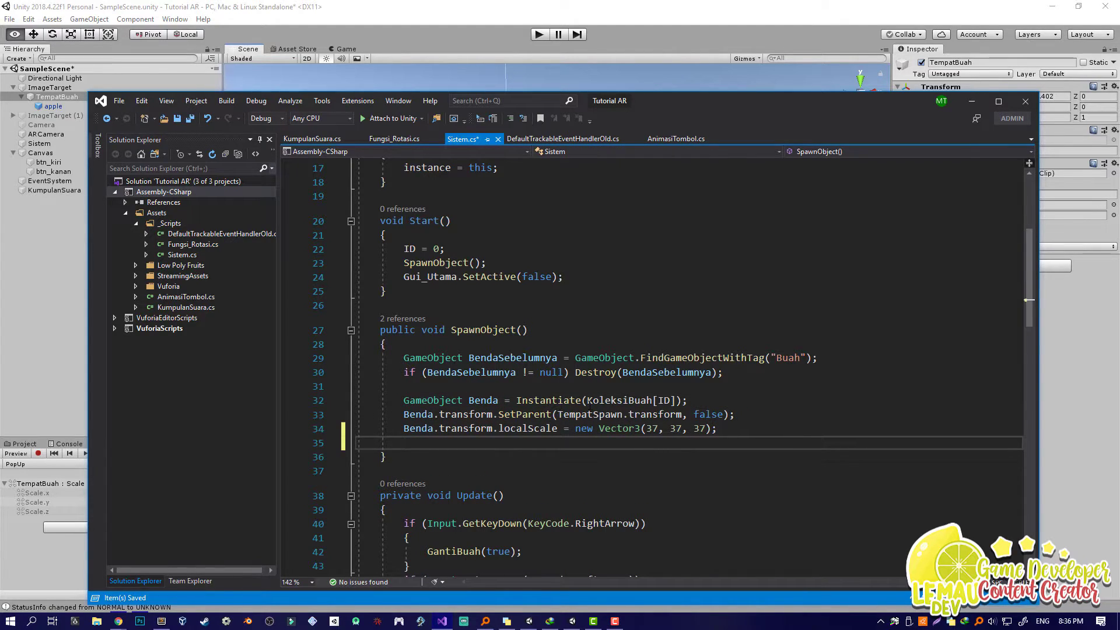
double_click(566, 414)
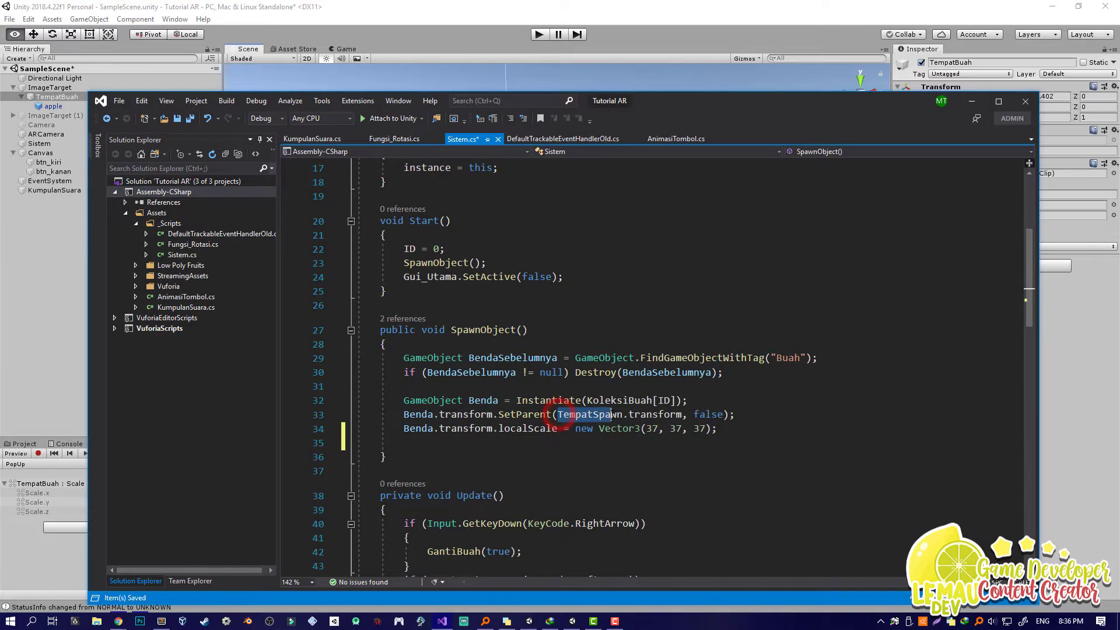
left_click(52, 98)
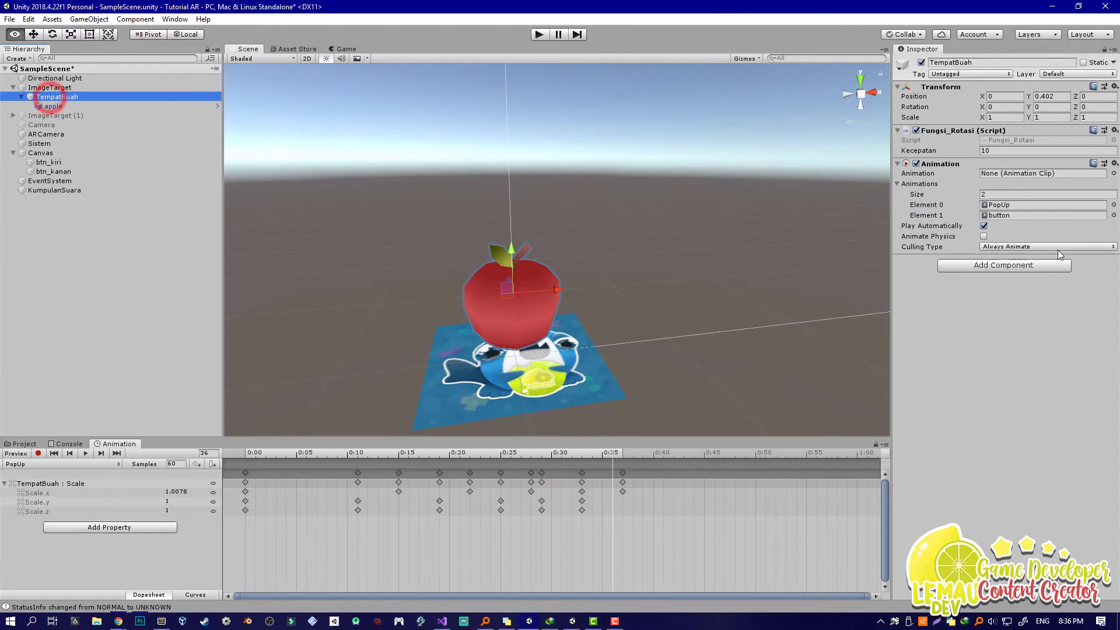
left_click(36, 144)
left_click(987, 161)
left_click(48, 96)
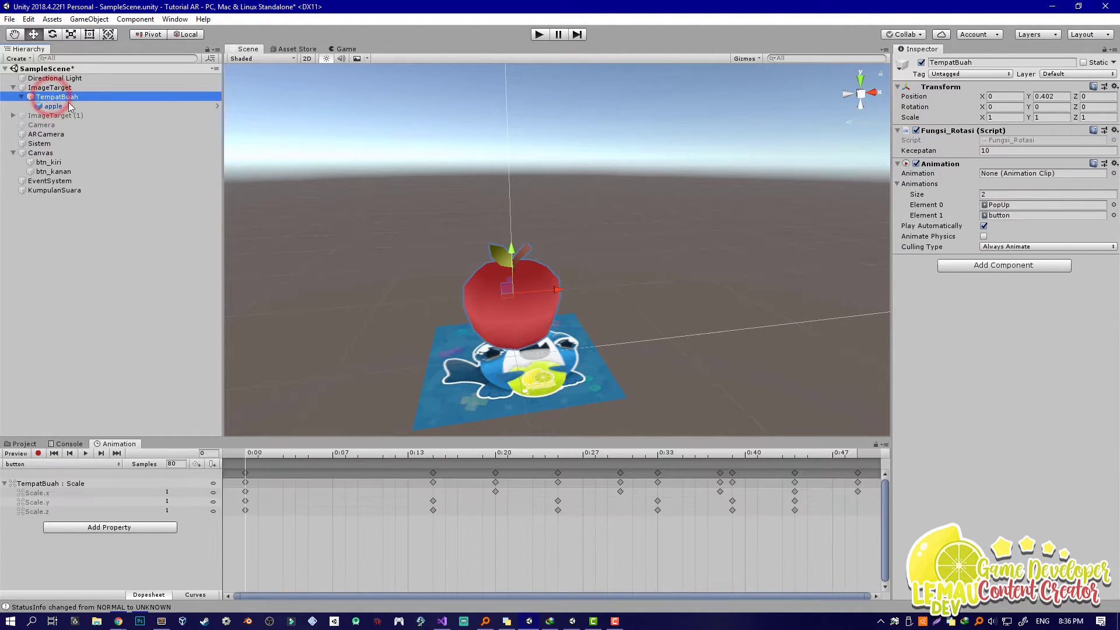
In Visual Studio, add TempatSpawn.GetComponent<Animation>().Play("PopUp"); on the new last line of SpawnObject and save Sistem.cs.
key("alt+Tab")
left_click(432, 443)
type("te")
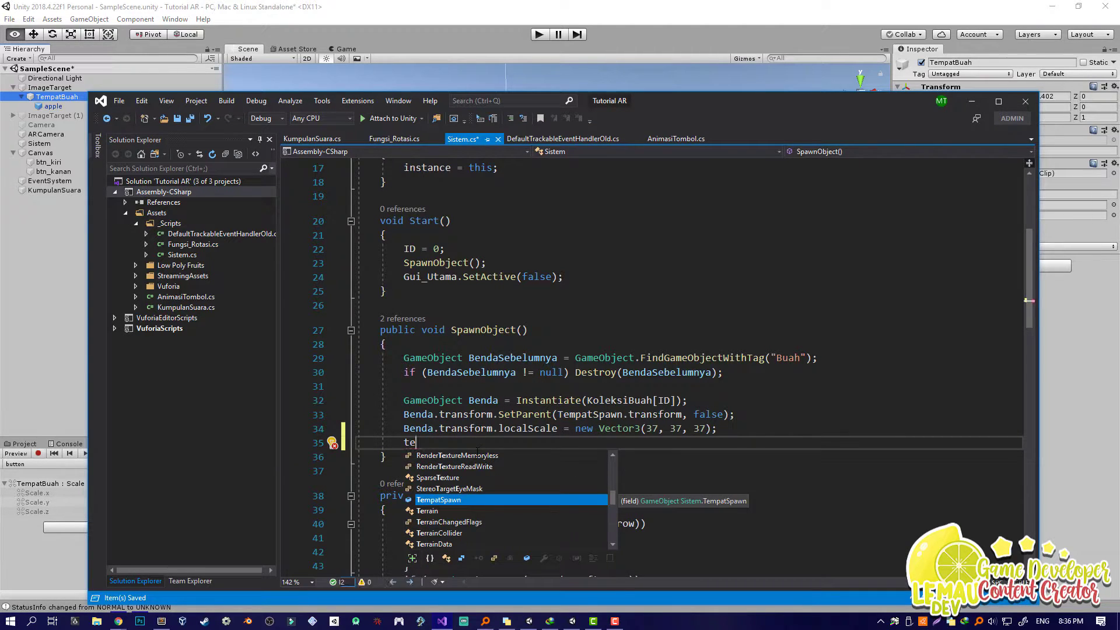
key("Tab")
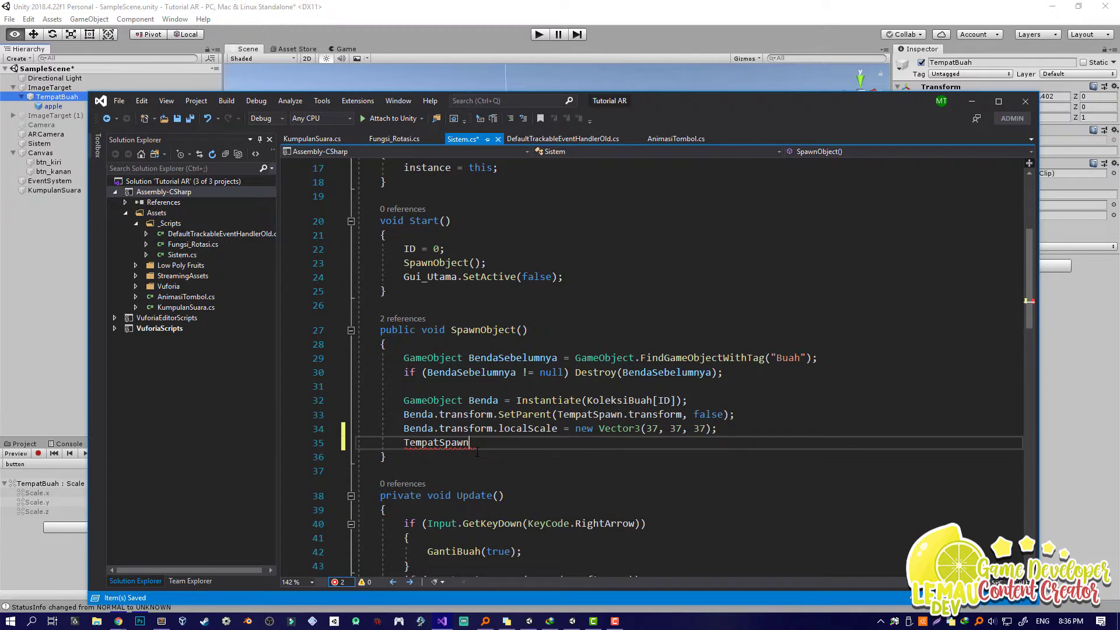
type(".ge")
key("Tab")
type("<Anim")
key("Tab")
type("?")
type("()>")
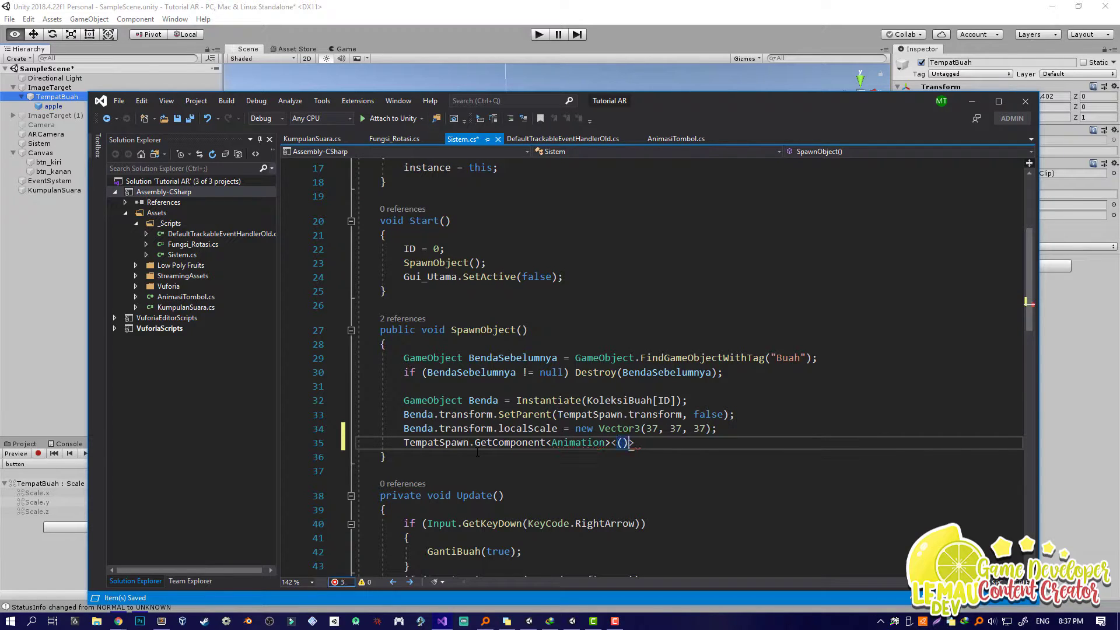
type(".pla")
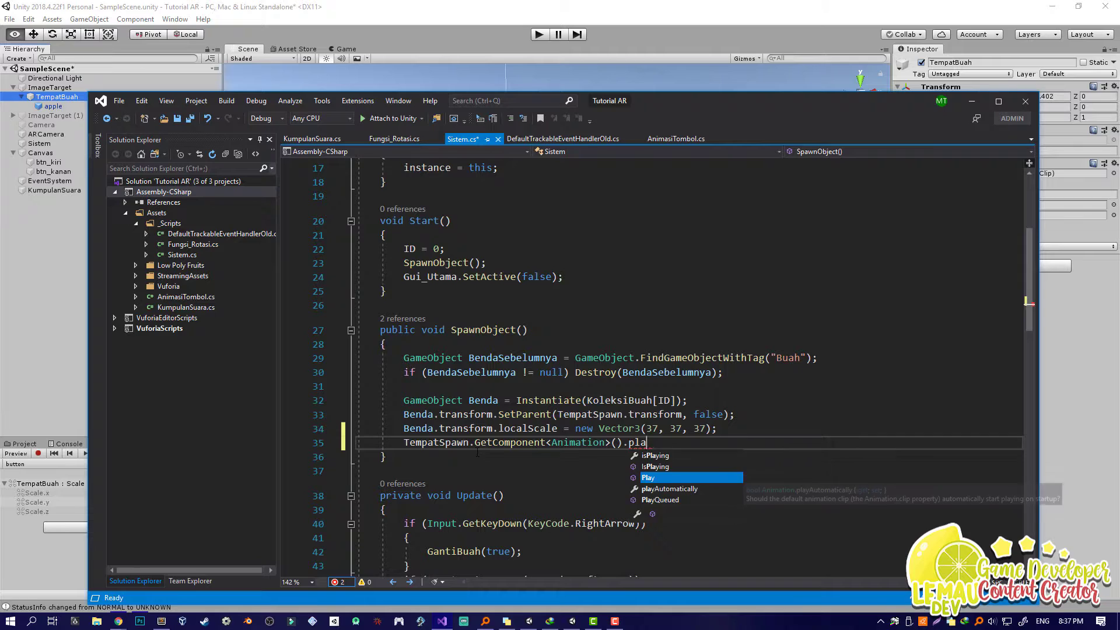
key("Tab")
type("(\"{")
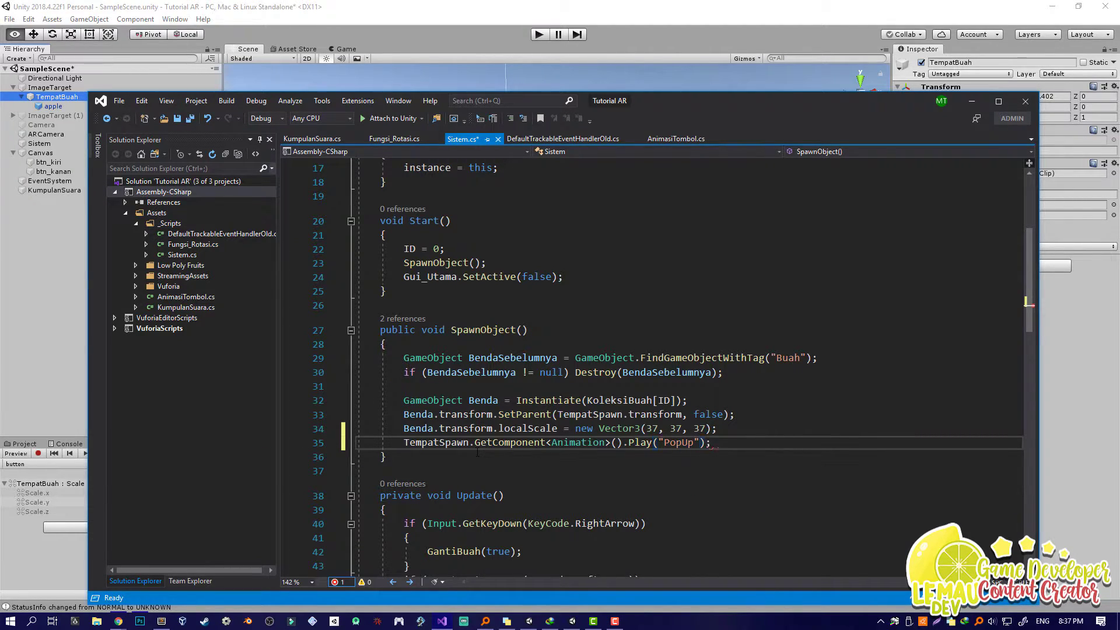
key("ctrl+s")
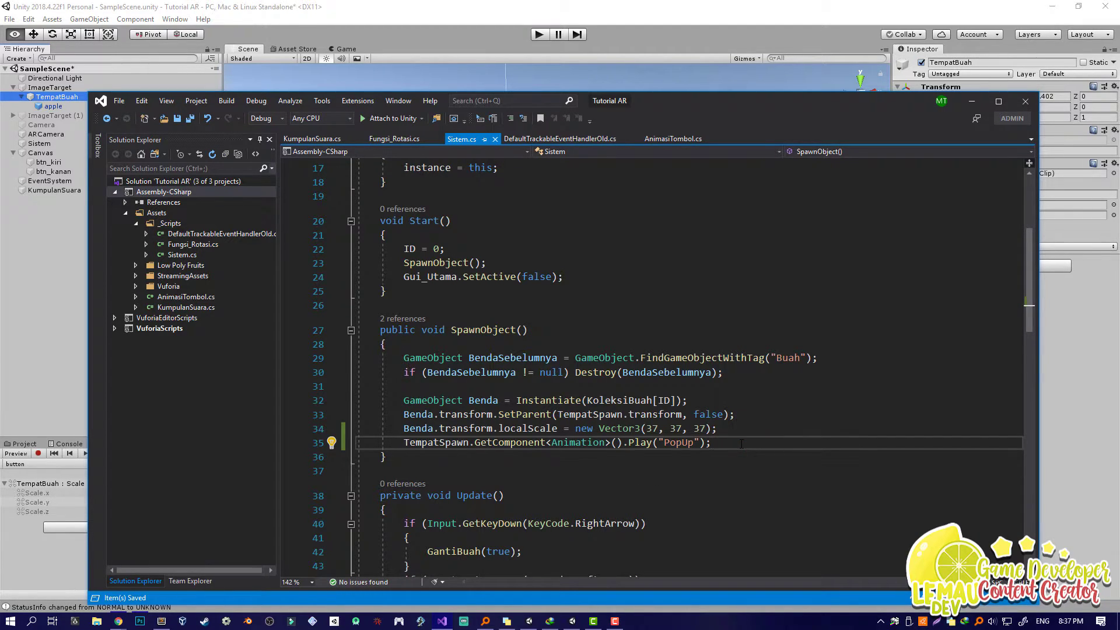
Add KumpulanSuara.instance.Panggil_Suara(1); below the PopUp animation line in SpawnObject and save the script.
key("Return")
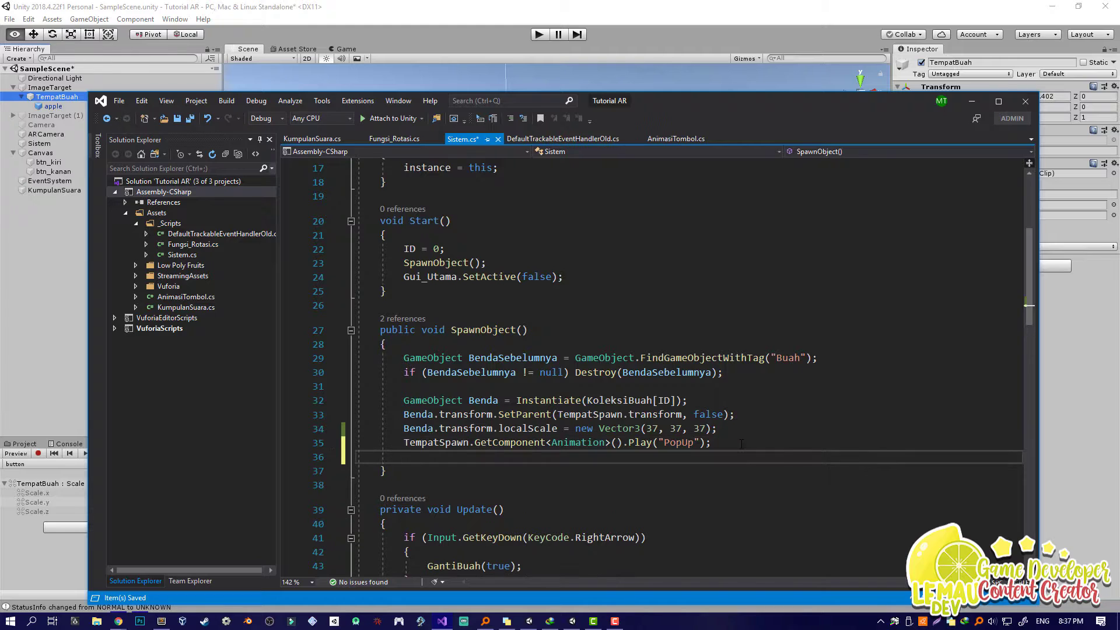
type("KumpulanSuara.instance")
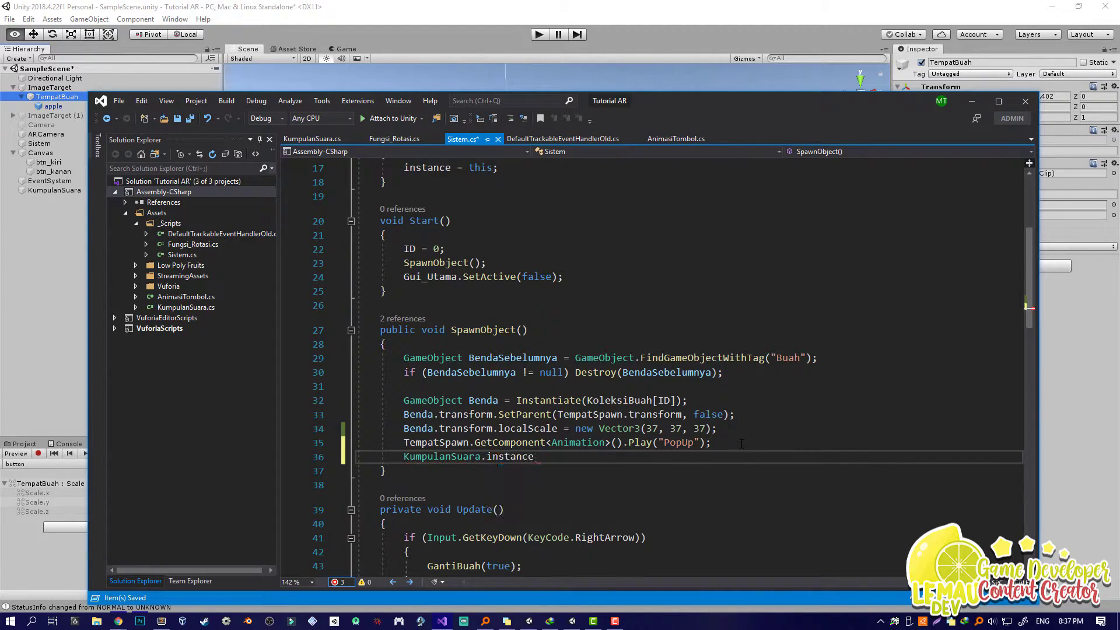
type(".Panggil_Suara(1);")
key("ctrl+s")
Switch to Unity, run the scene, advance through two fruits to test the pop-up, and stop playing.
left_click(499, 31)
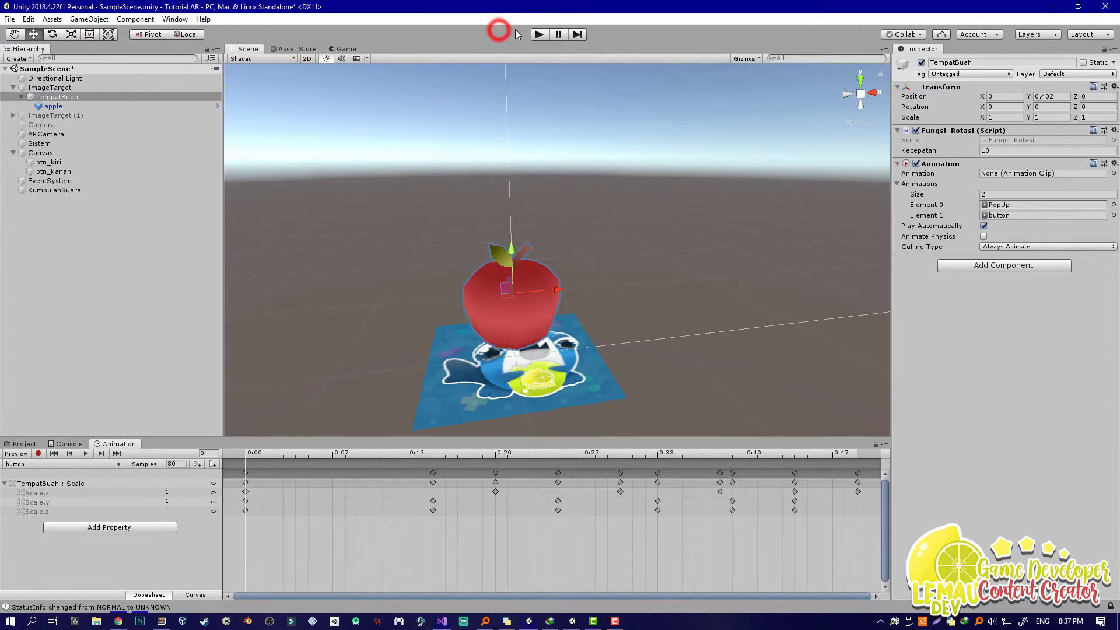
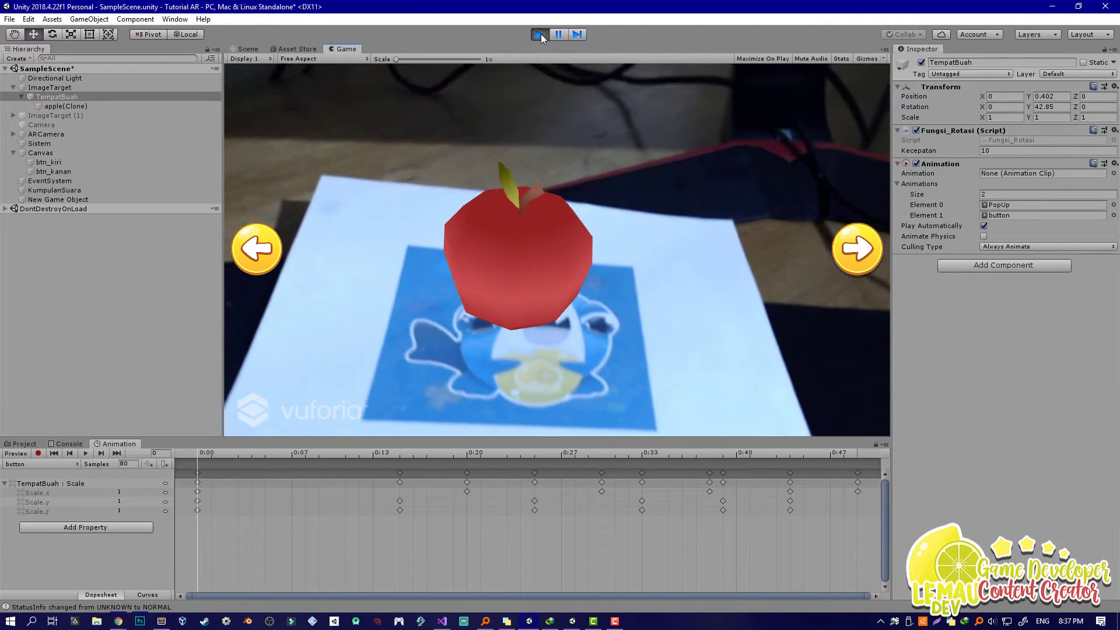
left_click(859, 249)
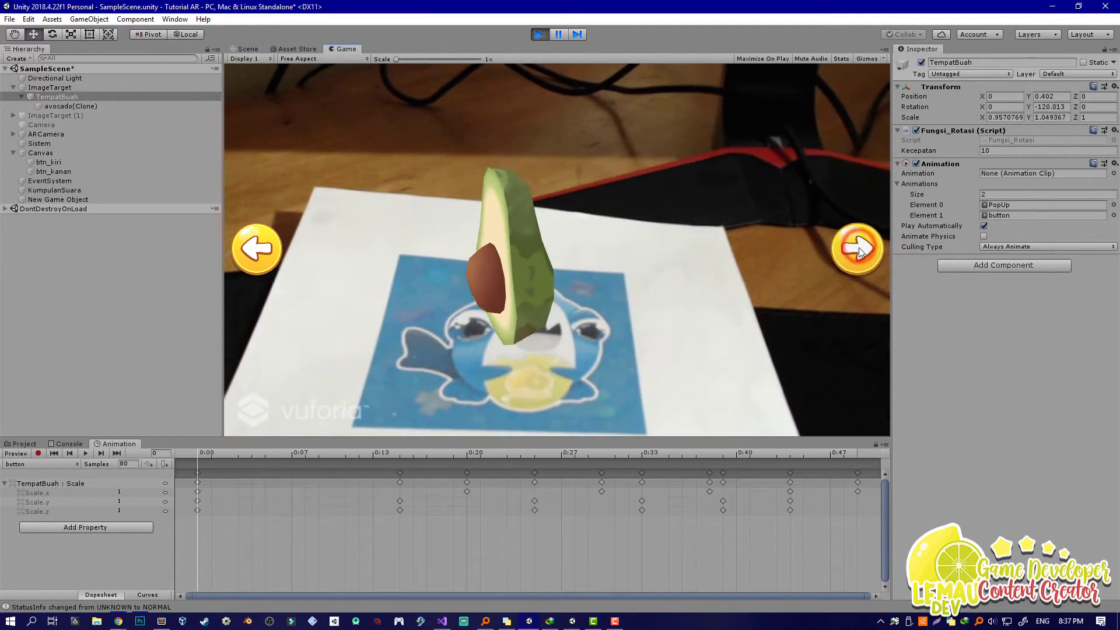
left_click(860, 250)
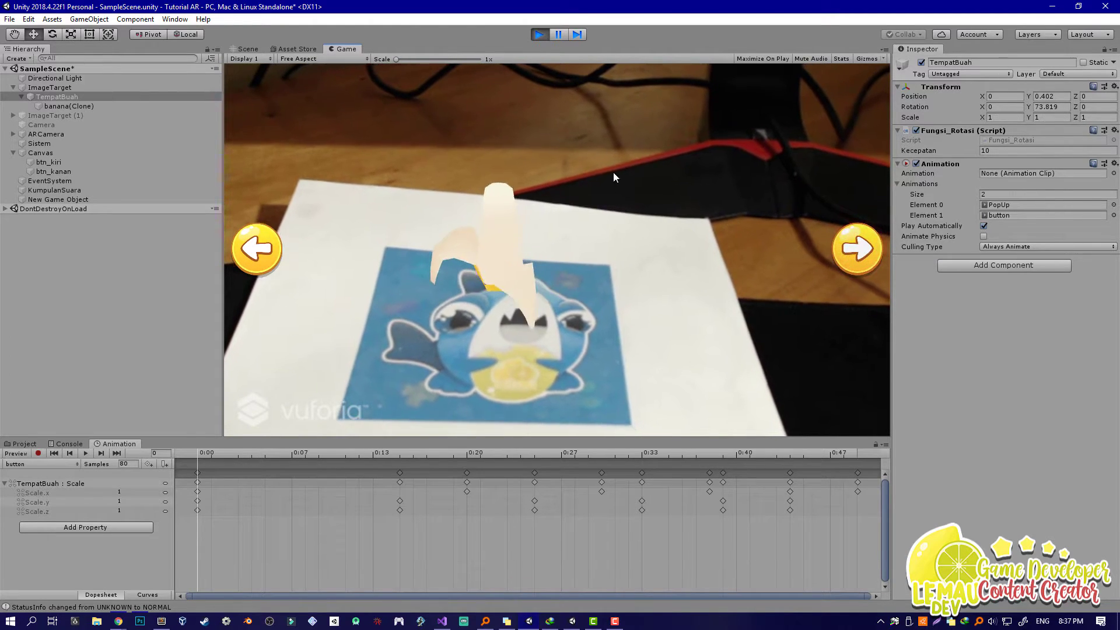
left_click(542, 36)
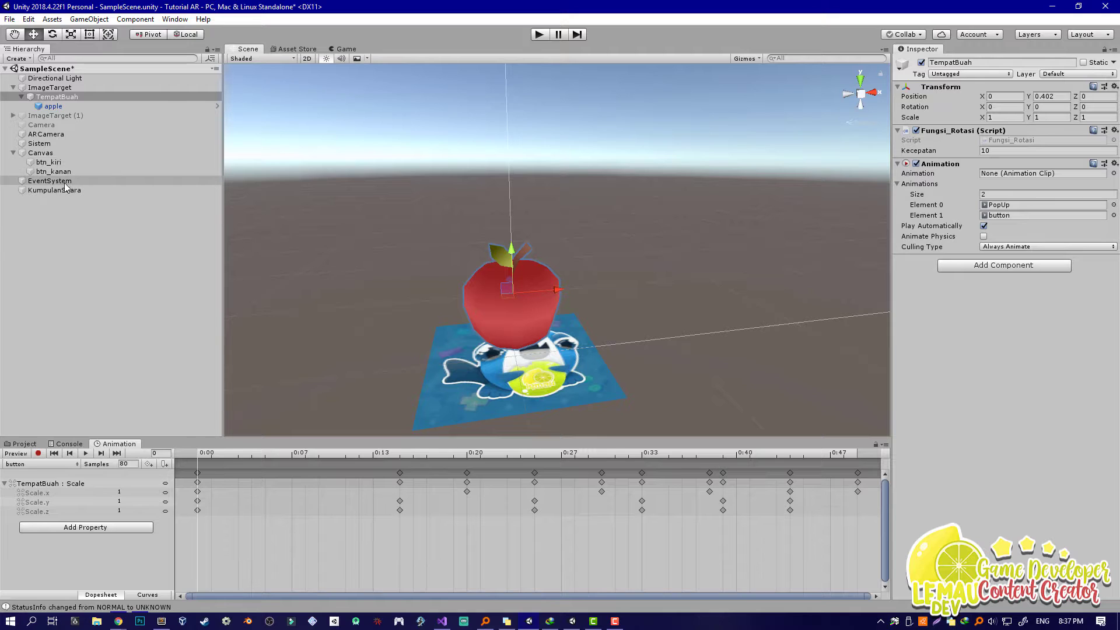
Inspect the settings of the KumpulanSuara, apple, TempatBuah and Sistem objects in the scene.
left_click(63, 180)
left_click(65, 190)
left_click(58, 106)
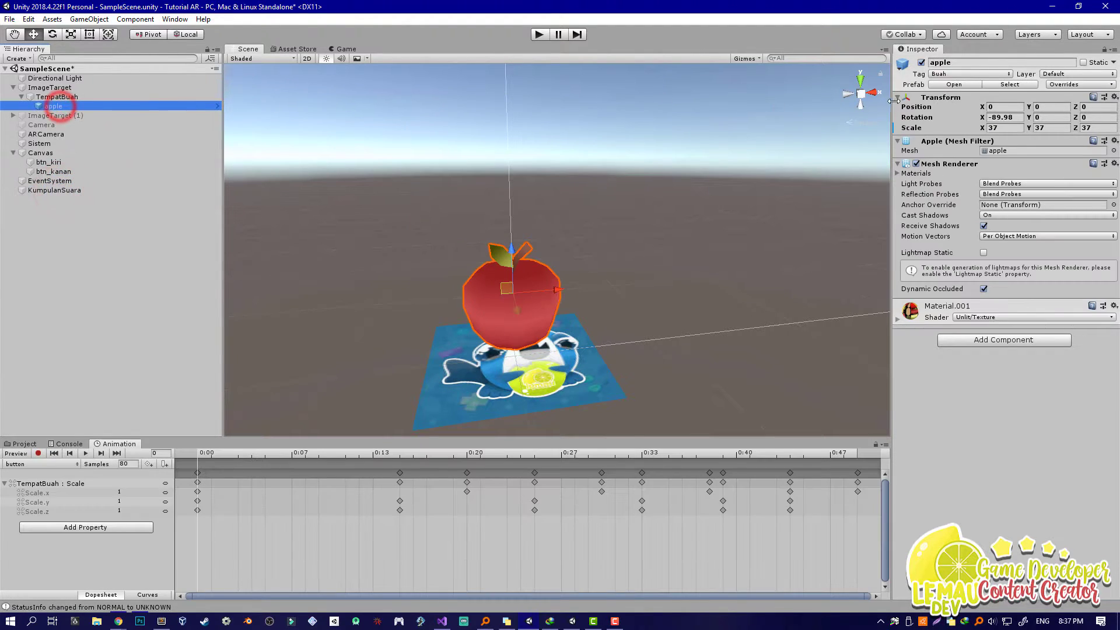
left_click(209, 453)
left_click(58, 97)
left_click(52, 107)
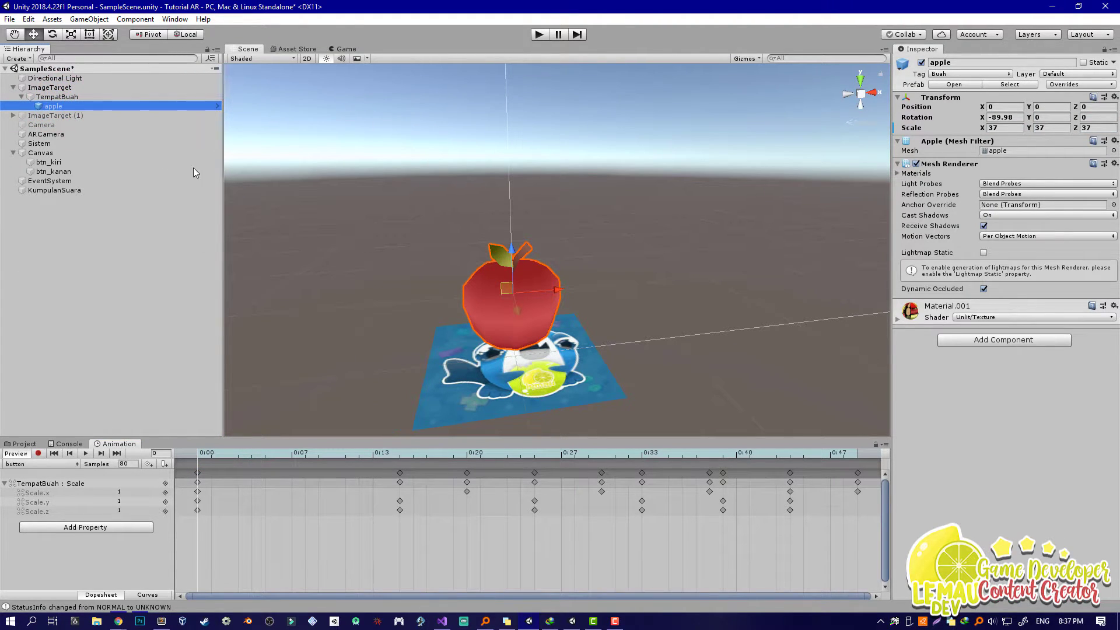
left_click(41, 143)
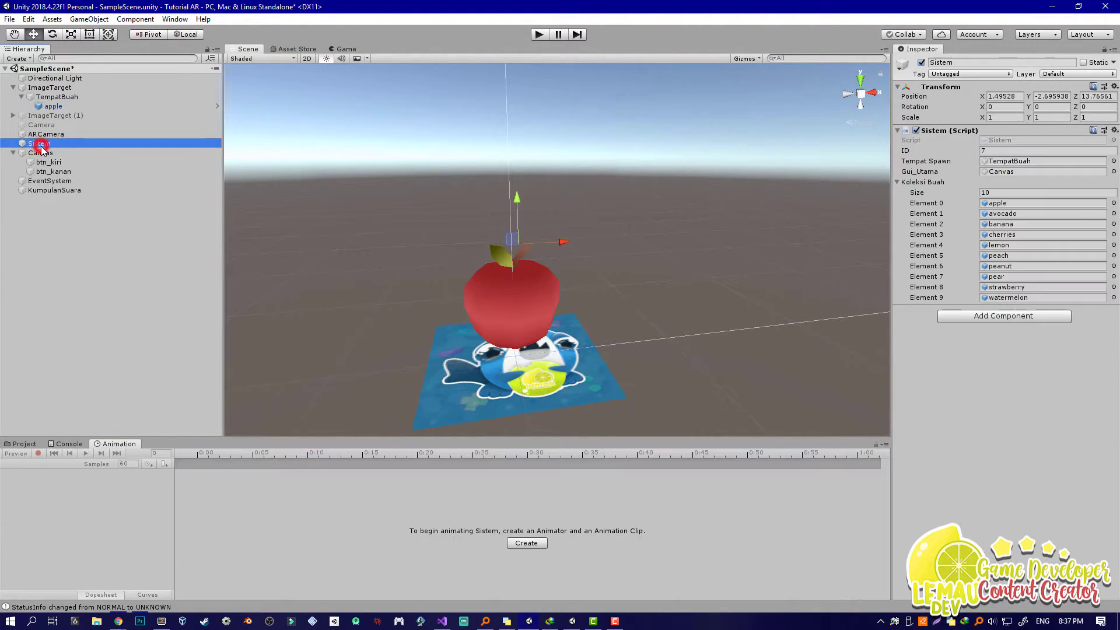
Assign the button audio clip to Element 0 of KumpulanSuara's Clip Nya list.
left_click(52, 190)
left_click(1112, 175)
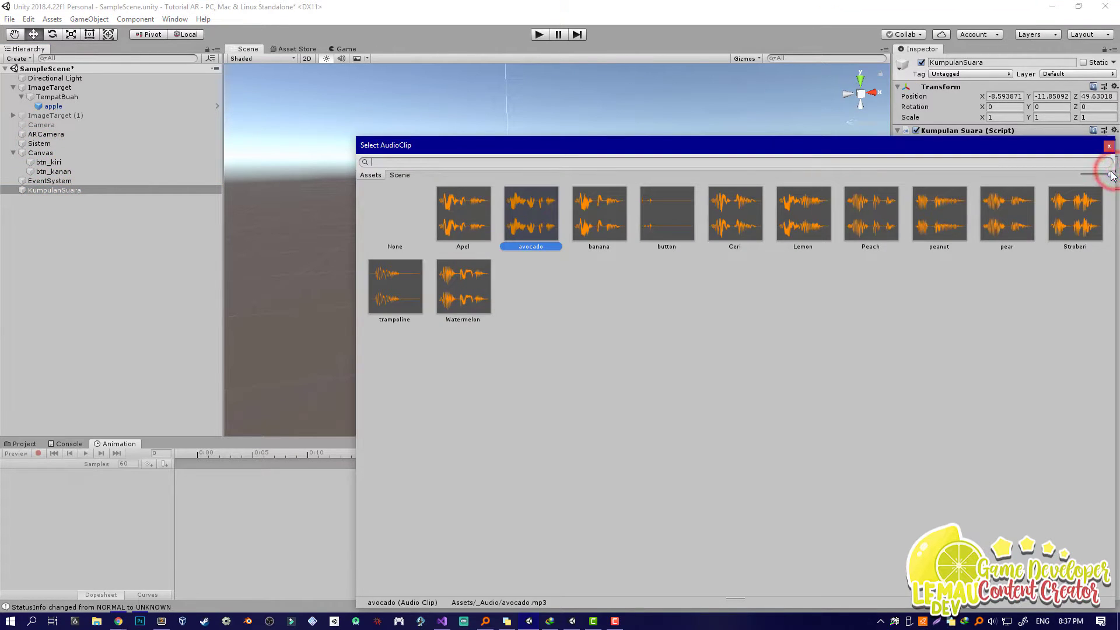
type("bu")
double_click(461, 212)
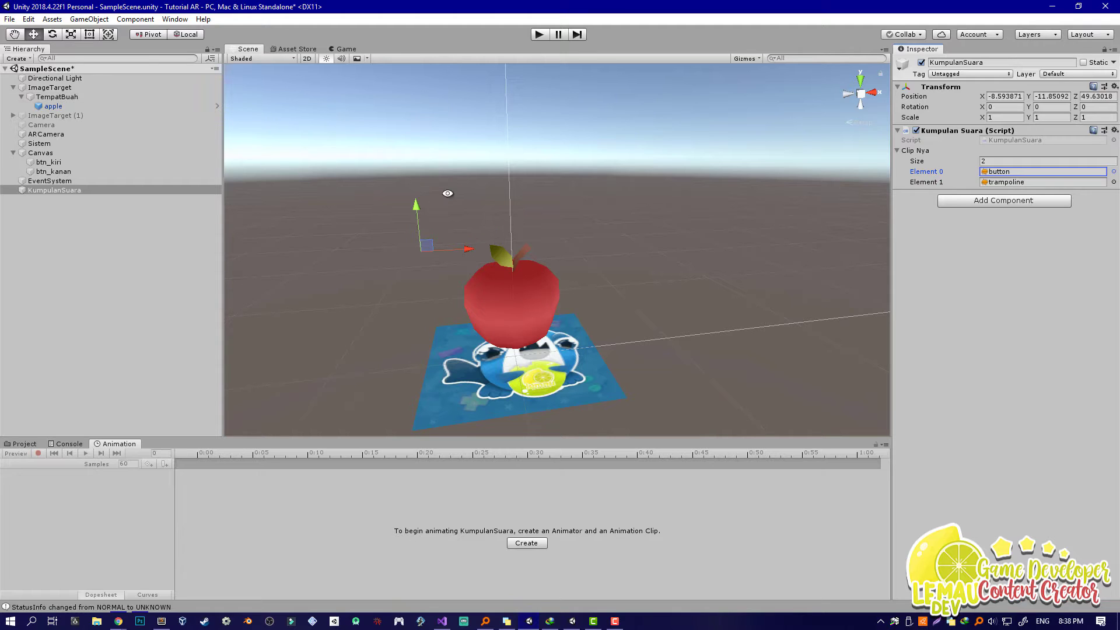
In Visual Studio, comment out the SpawnObject() call in the Start method of Sistem.cs, save, and review the methods below it.
key("alt+Tab")
left_click(500, 330)
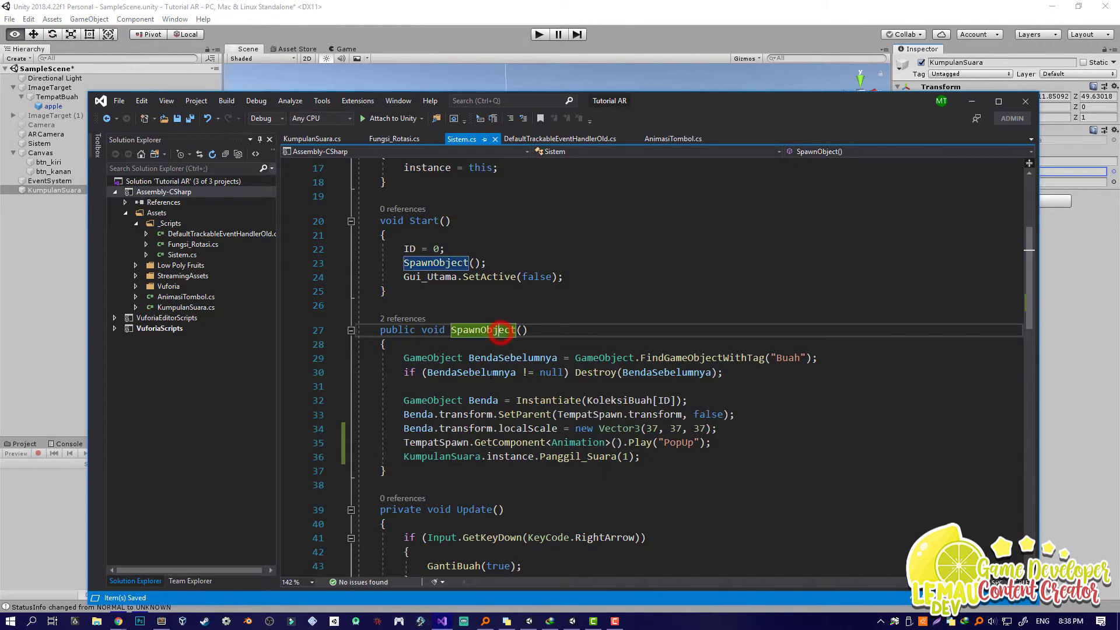
scroll(458, 337, "up", 2)
left_click(495, 337)
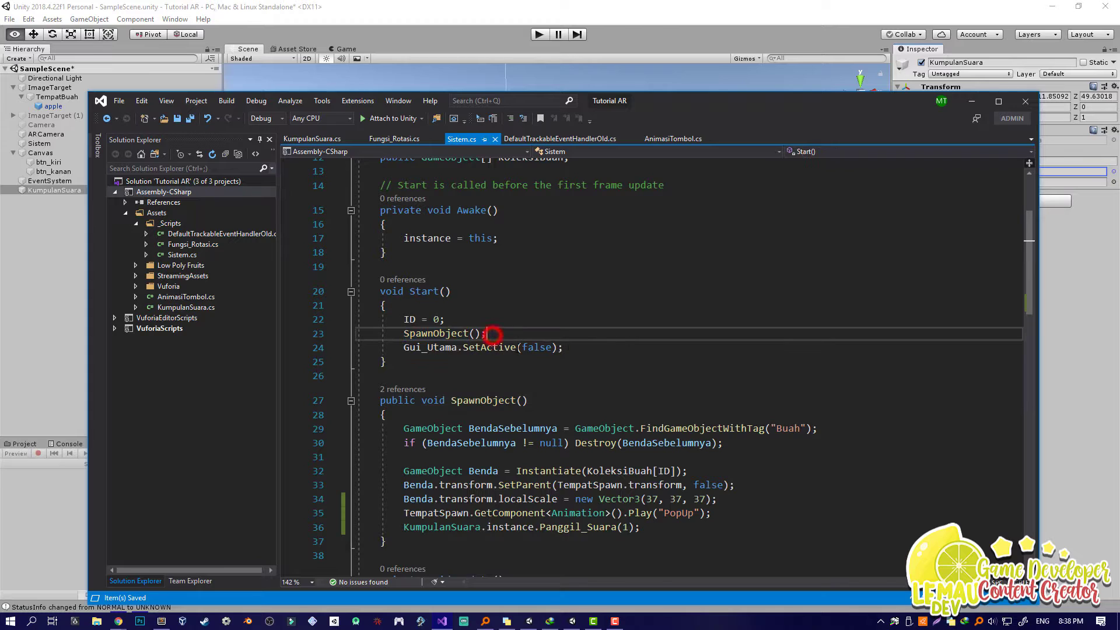
scroll(490, 333, "up", 2)
left_click(512, 386)
left_click(499, 402)
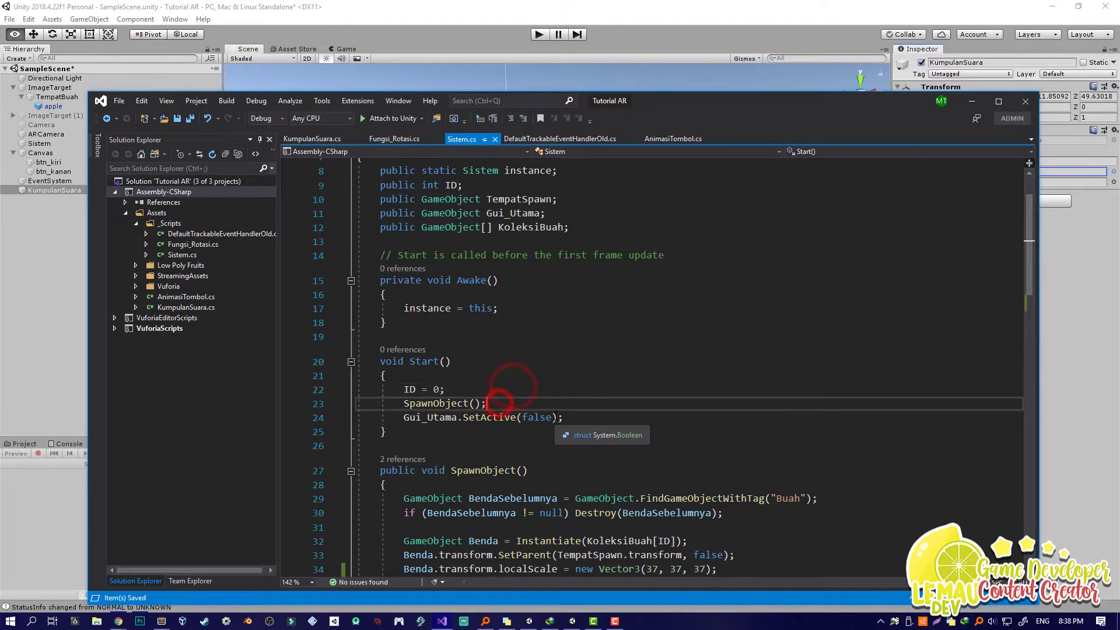
key("ctrl+k")
key("ctrl+c")
key("ctrl+s")
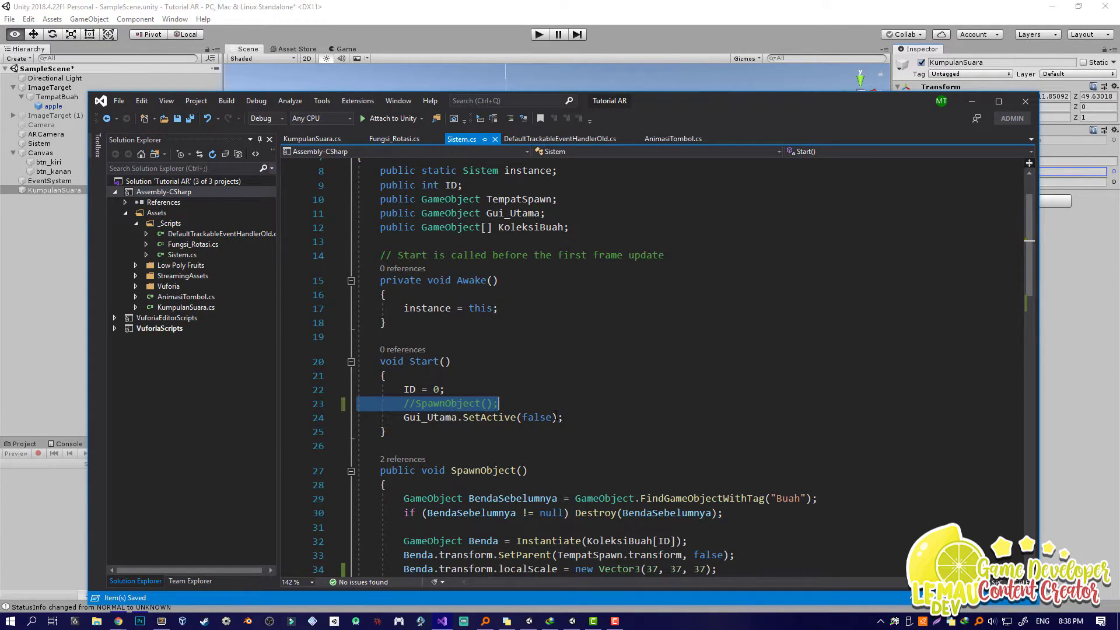
scroll(557, 415, "down", 3)
left_click(483, 371)
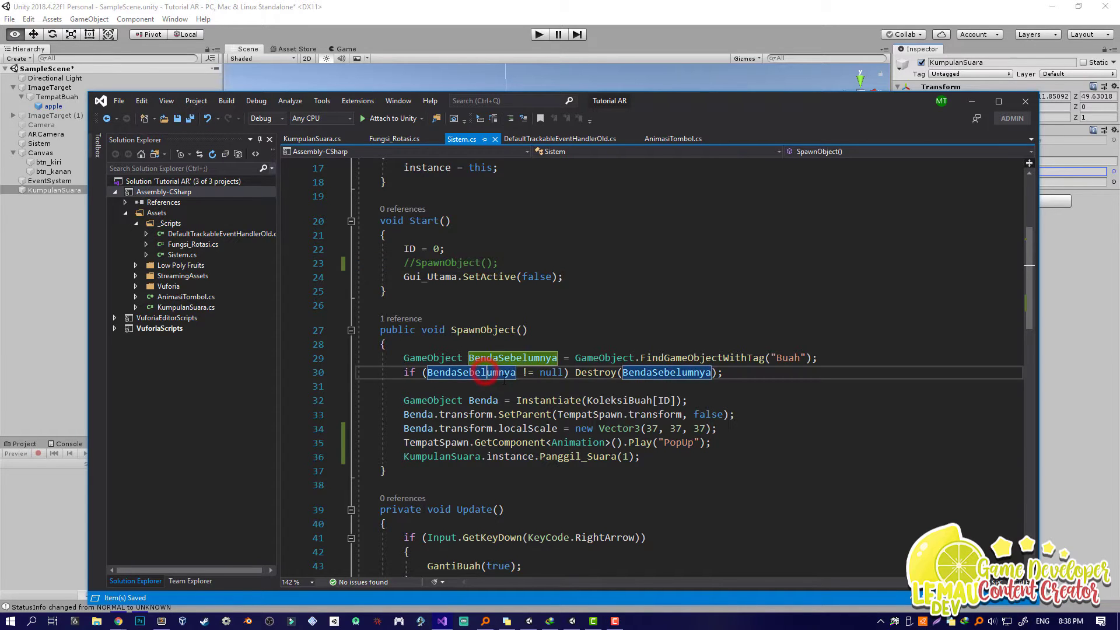
scroll(638, 365, "down", 9)
scroll(638, 365, "up", 9)
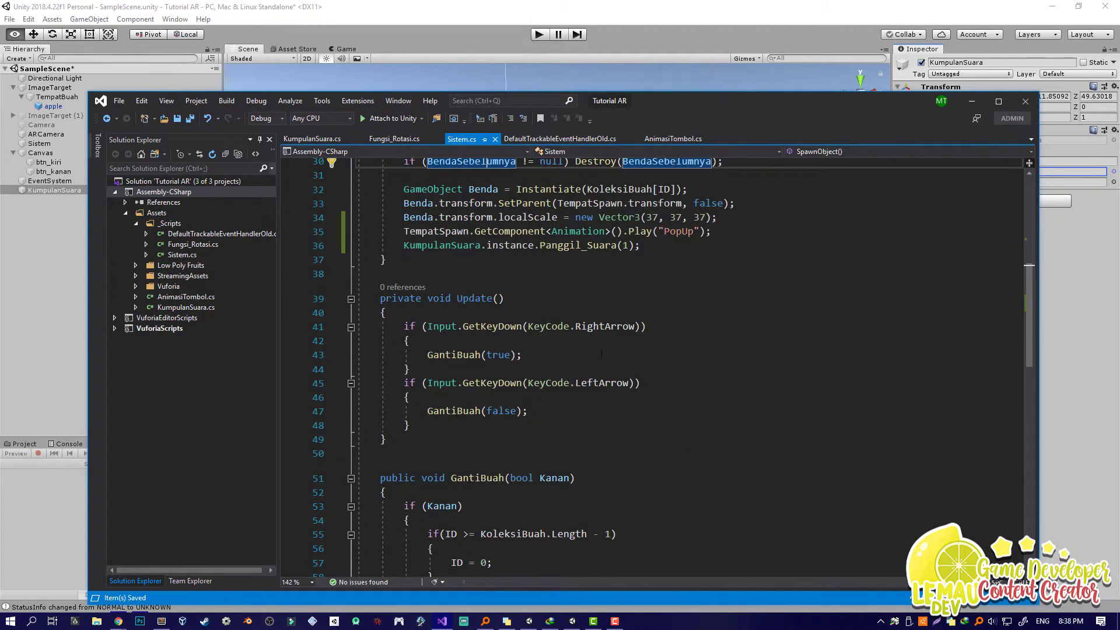
Run the scene in Unity and advance repeatedly through the fruits to the peanut to test the PopUp animation and sound.
left_click(539, 34)
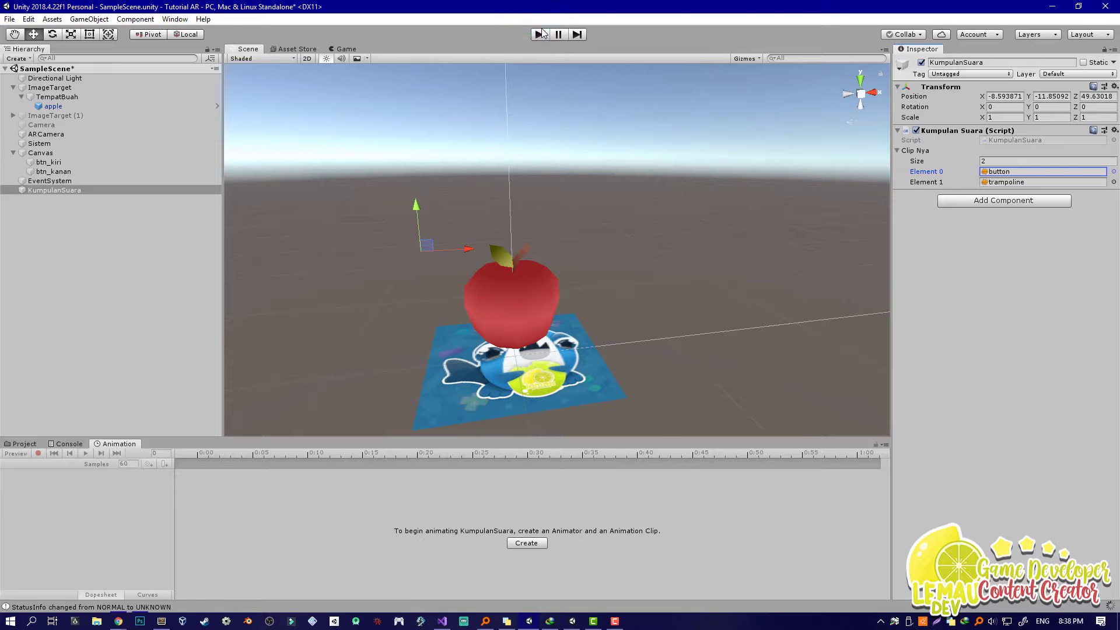
left_click(540, 36)
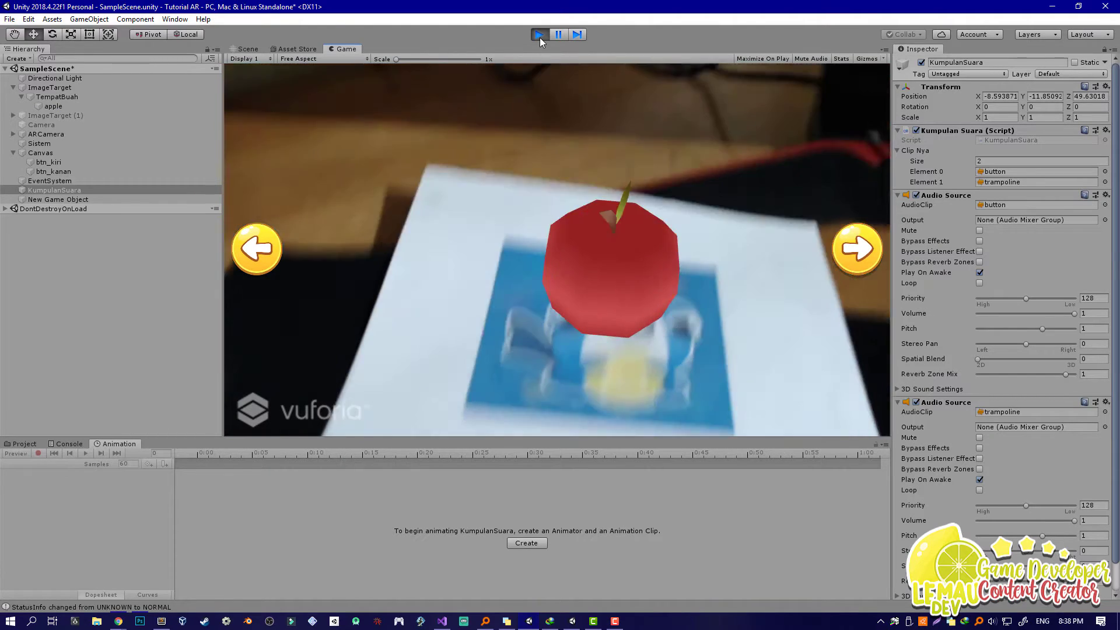
left_click(850, 250)
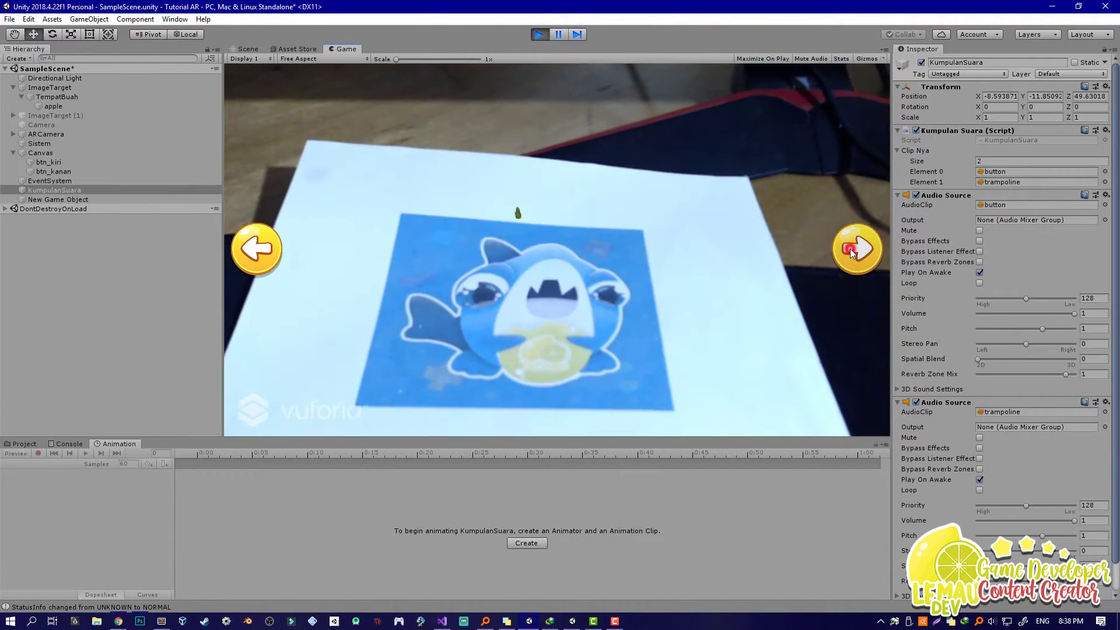
left_click(850, 249)
left_click(850, 250)
left_click(850, 250)
left_click(850, 249)
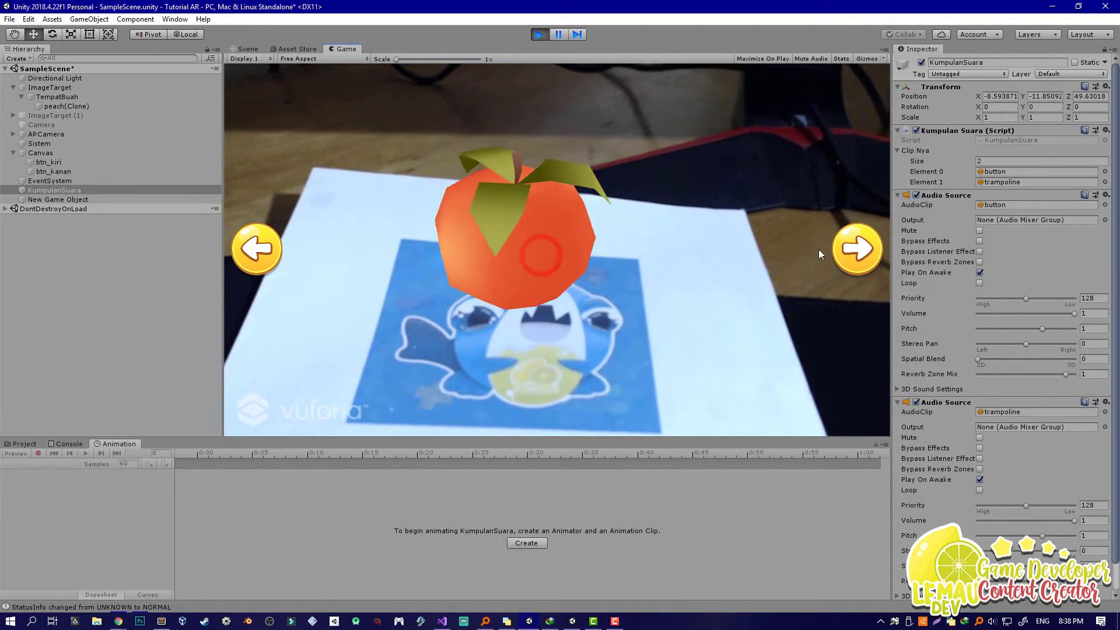
left_click(856, 258)
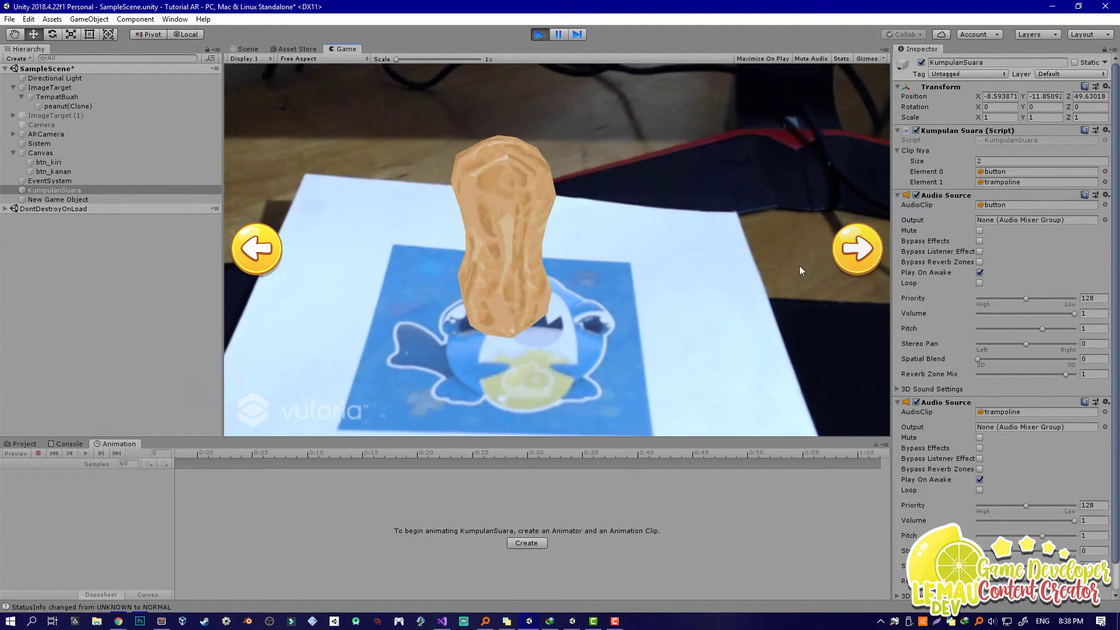
Preview TempatBuah's button animation clip, exit Play mode, and stop the clip preview.
left_click(55, 98)
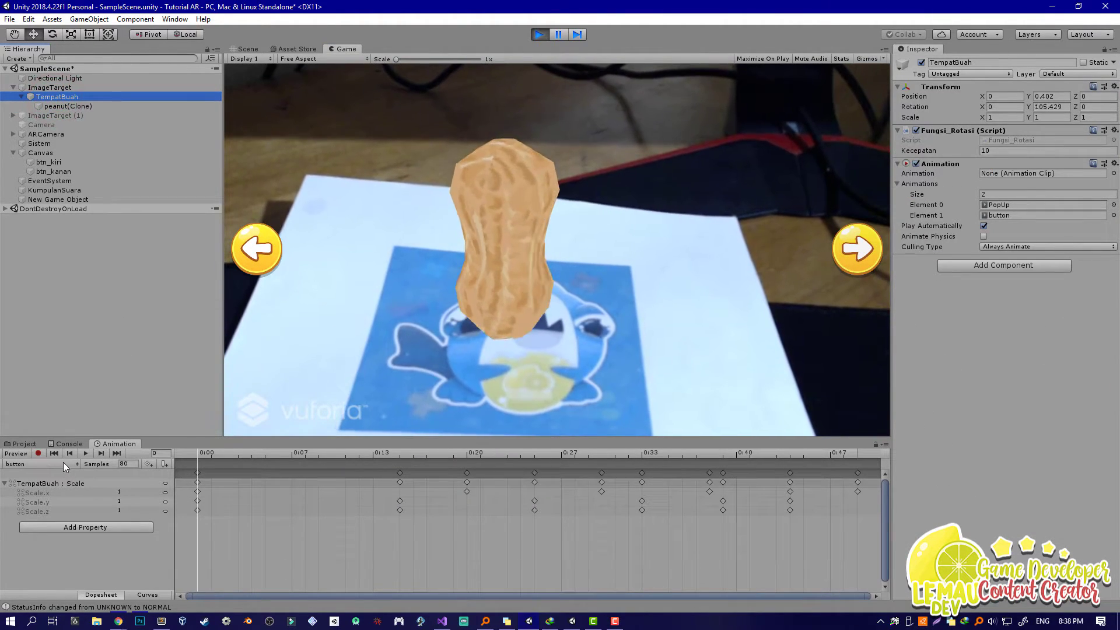
left_click(73, 444)
left_click(28, 444)
left_click(70, 446)
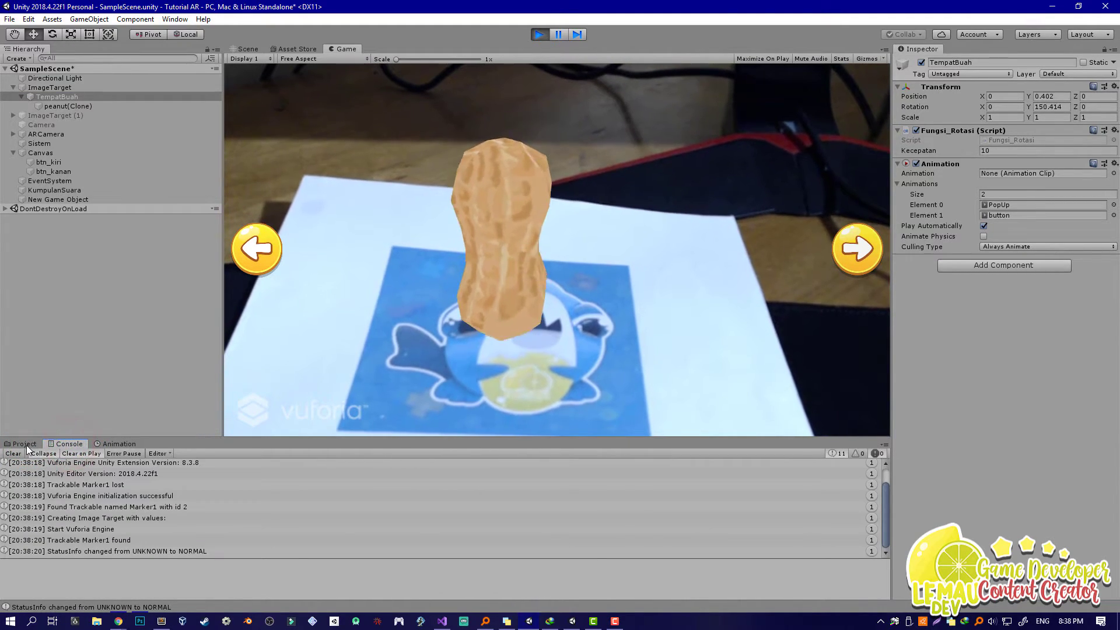
left_click(27, 446)
left_click(114, 445)
left_click(86, 453)
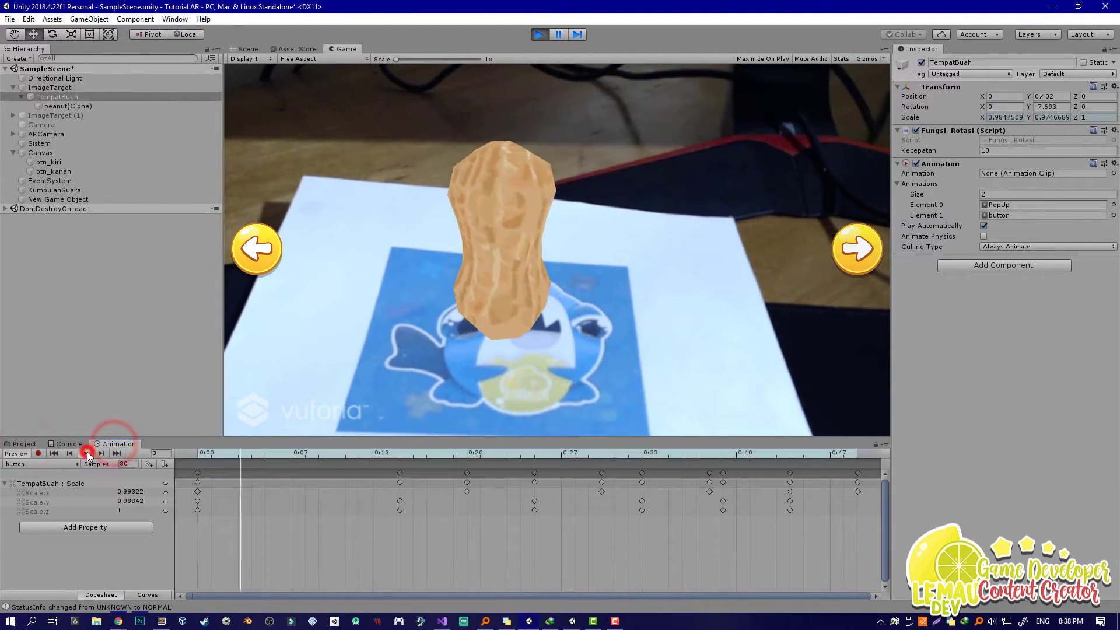
left_click(539, 35)
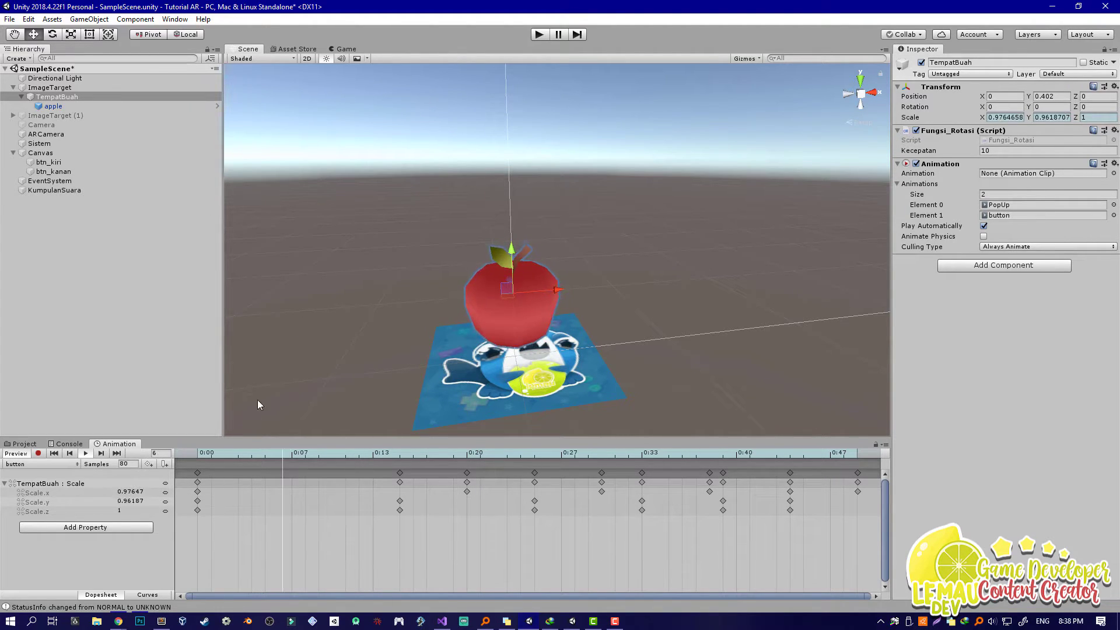
left_click(89, 453)
In Visual Studio, review the Start and SpawnObject methods of Sistem.cs, then return to Unity.
key("alt+Tab")
left_click(628, 375)
scroll(628, 374, "up", 7)
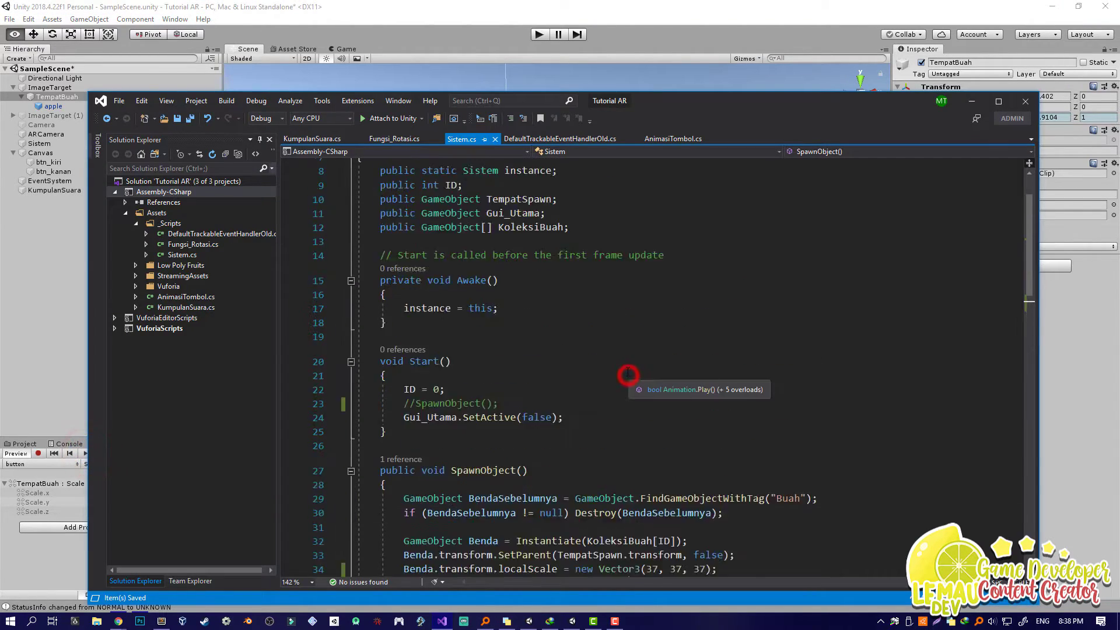
left_click(465, 288)
scroll(465, 289, "down", 8)
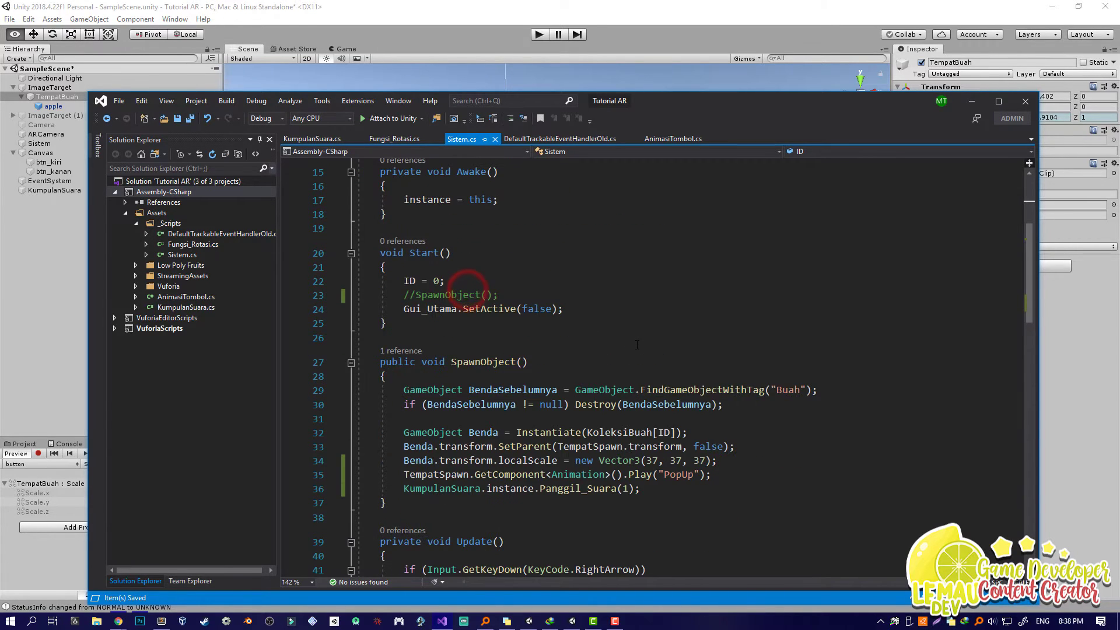
left_click(733, 337)
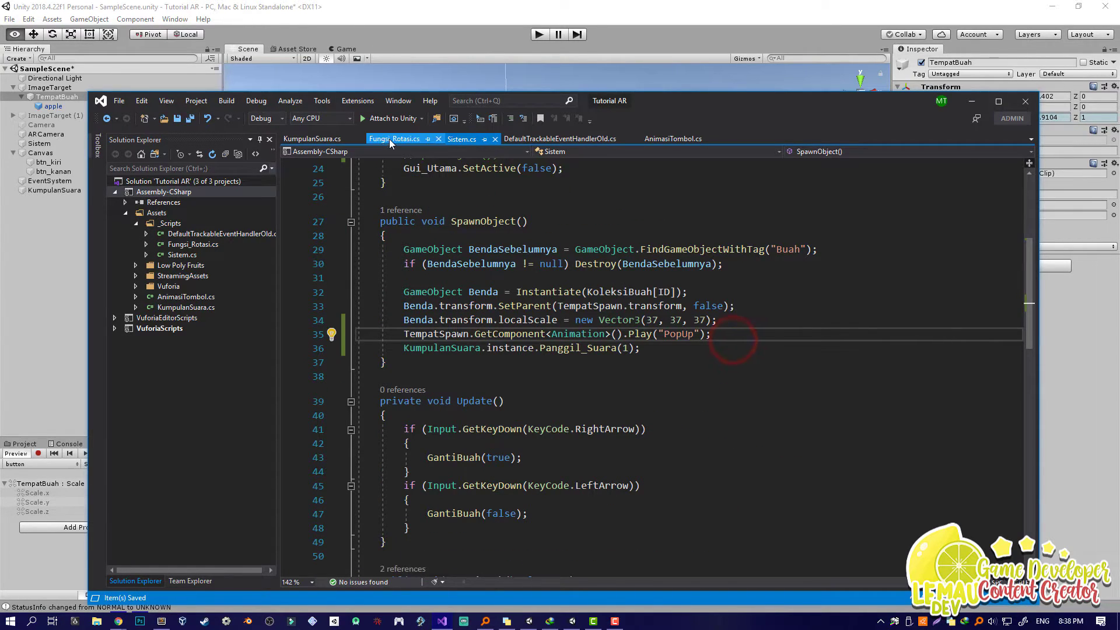
left_click(411, 8)
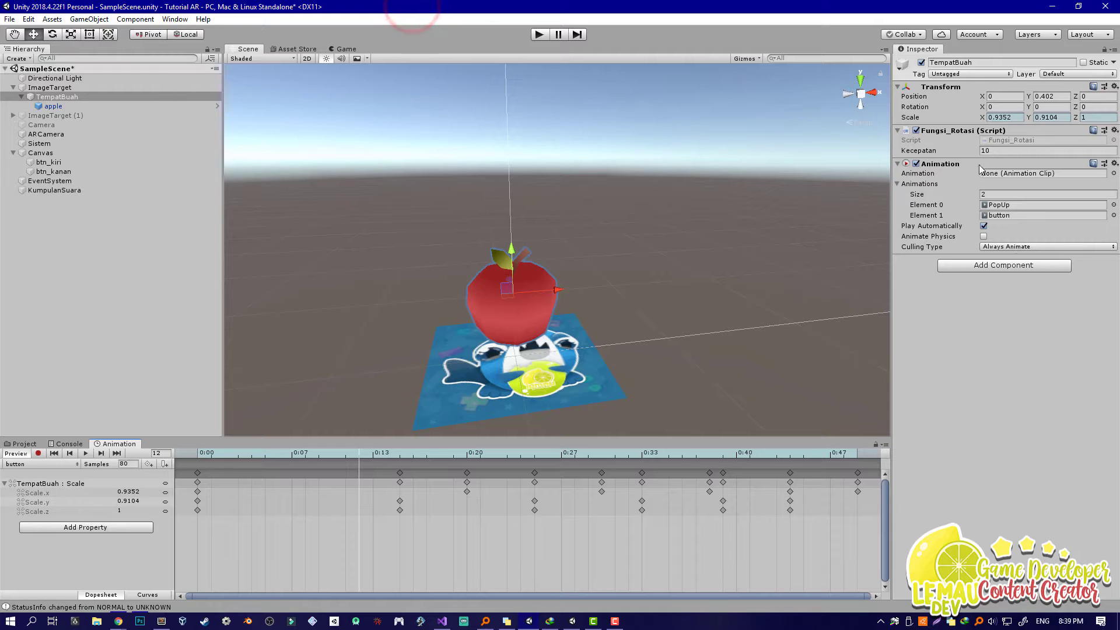
Create a new script component named FungsiSentuhBuah on TempatBuah.
left_click(898, 165)
left_click(897, 163)
left_click(972, 270)
type("Fung")
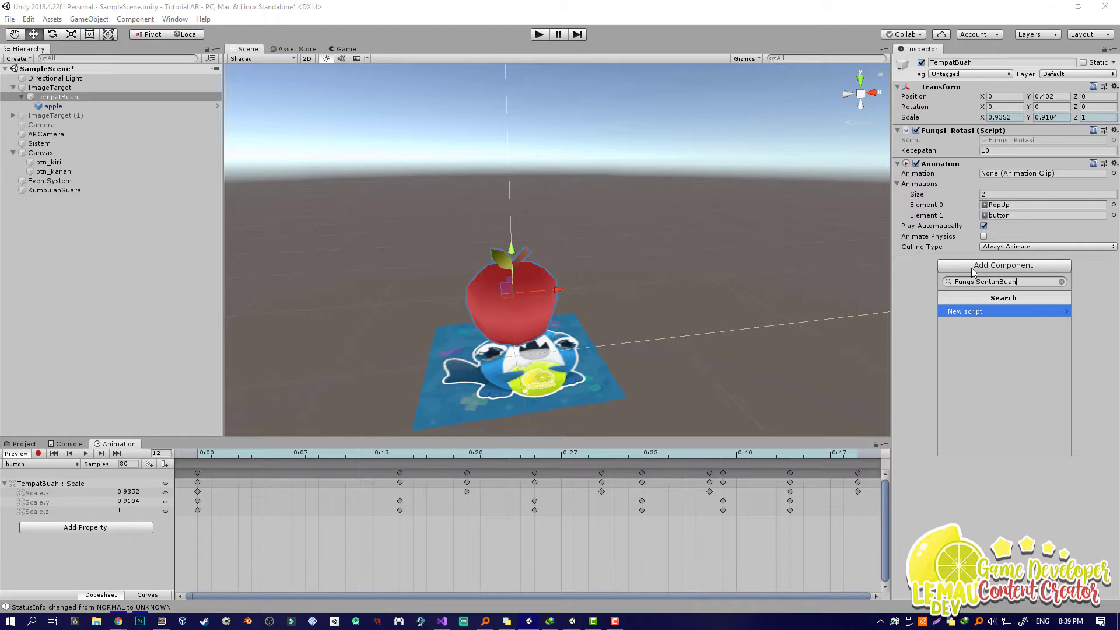
type("siSentuhBuah")
key("Return")
key("Return")
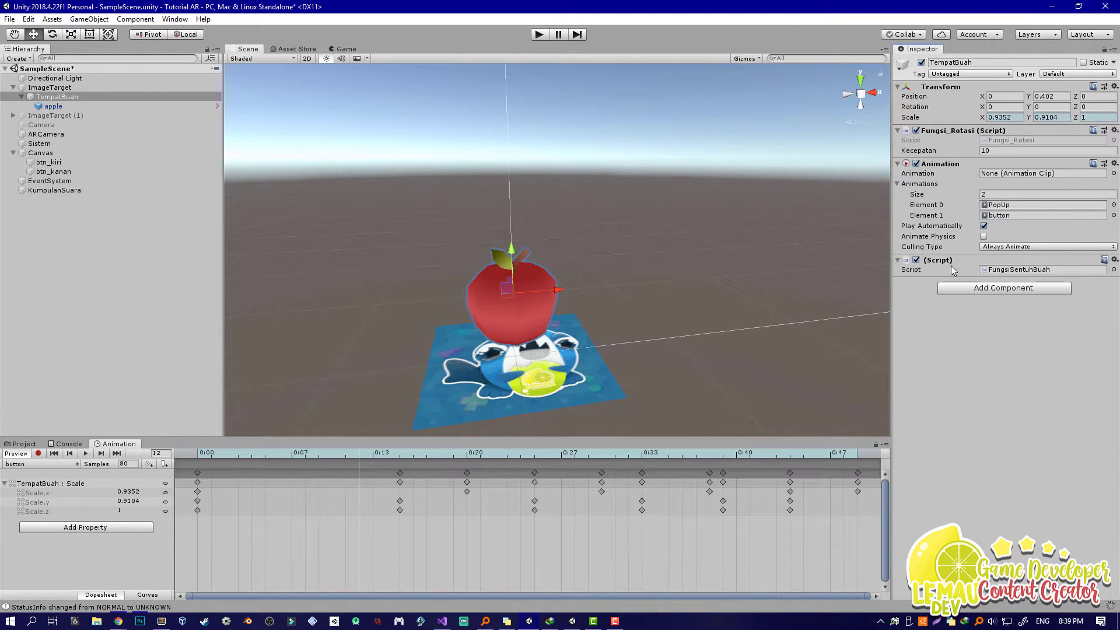
Collapse the Animations list and add a 3D Box Collider component to TempatBuah.
left_click(897, 184)
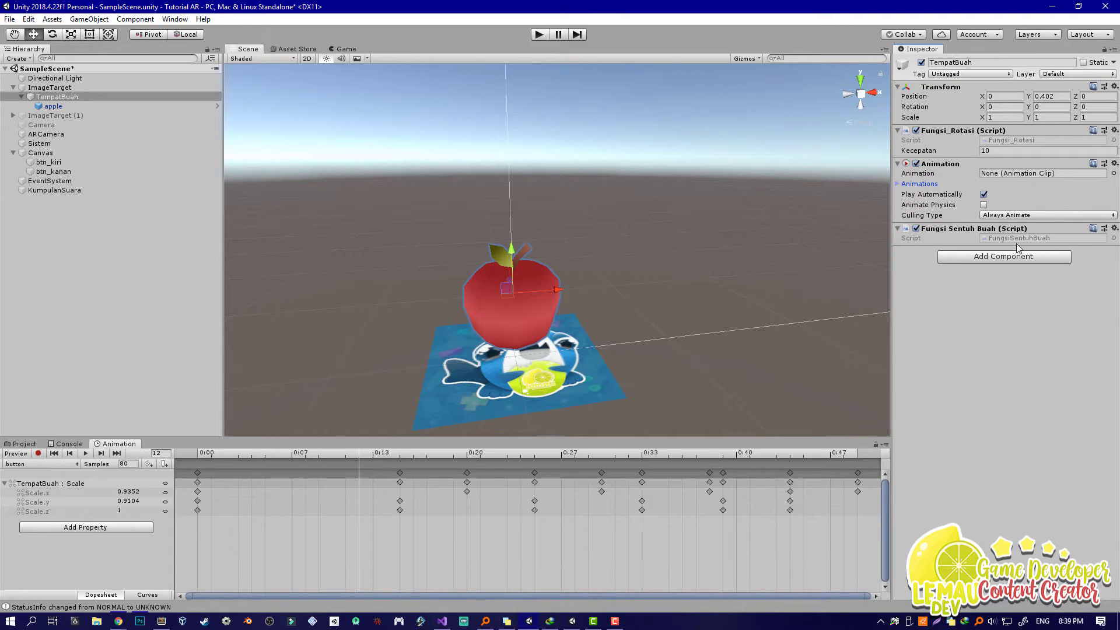
left_click(1017, 258)
type("bio")
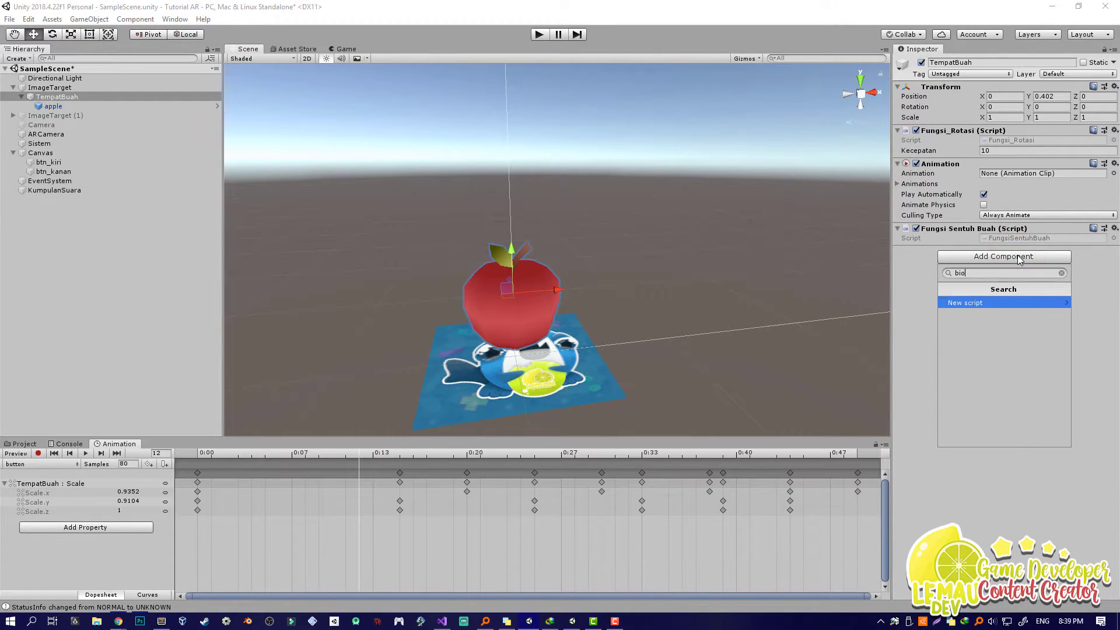
key("BackSpace")
key("BackSpace")
key("BackSpace")
type("box")
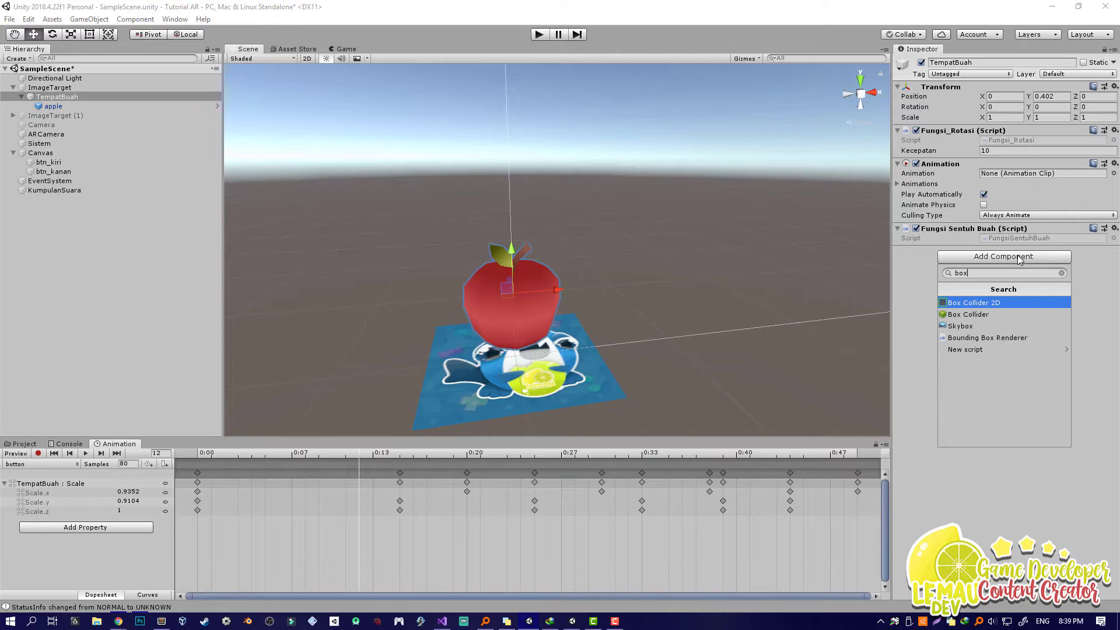
key("Down")
key("Return")
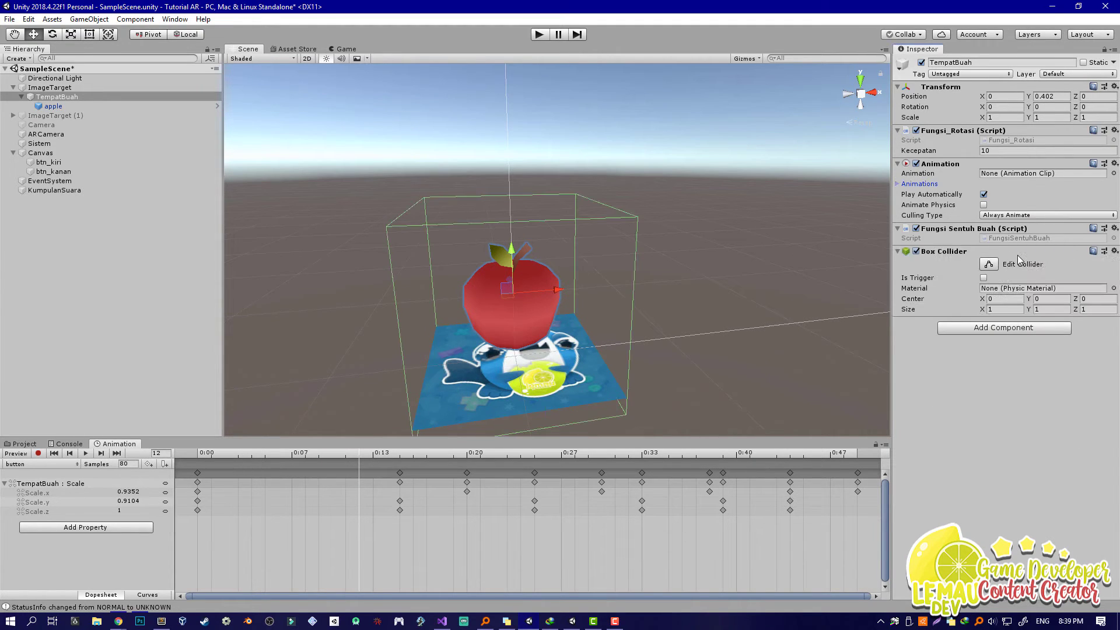
Set the Box Collider's size to 0.5 on X, Y and Z so it fits around the fruit.
right_click_drag(647, 285, 577, 316)
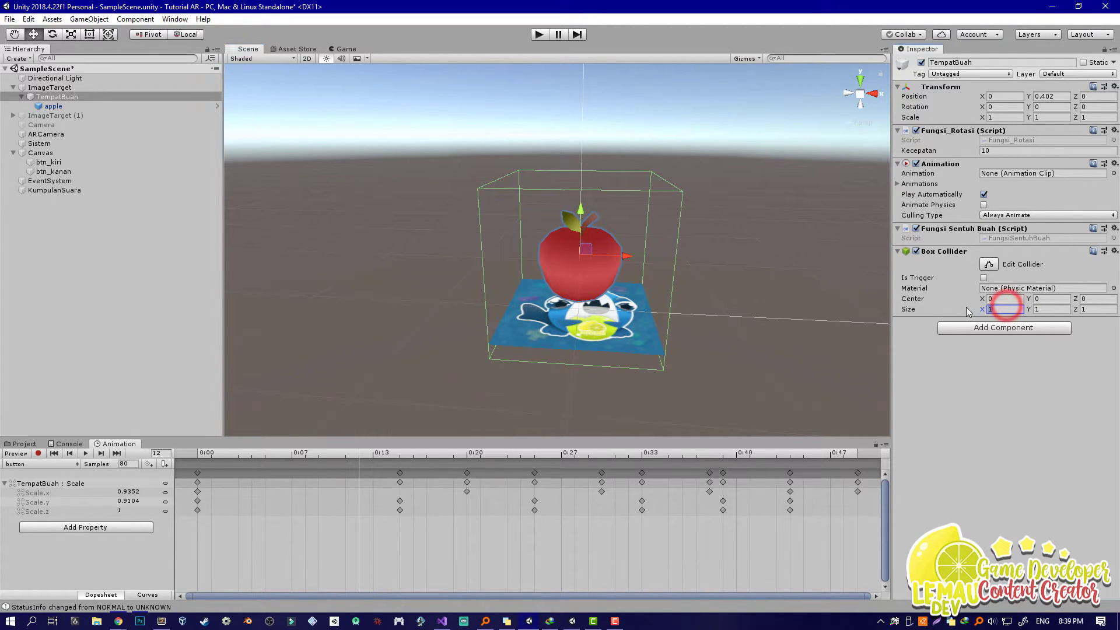
type("0.5")
key("Tab")
type("0.5")
right_click_drag(668, 239, 496, 231)
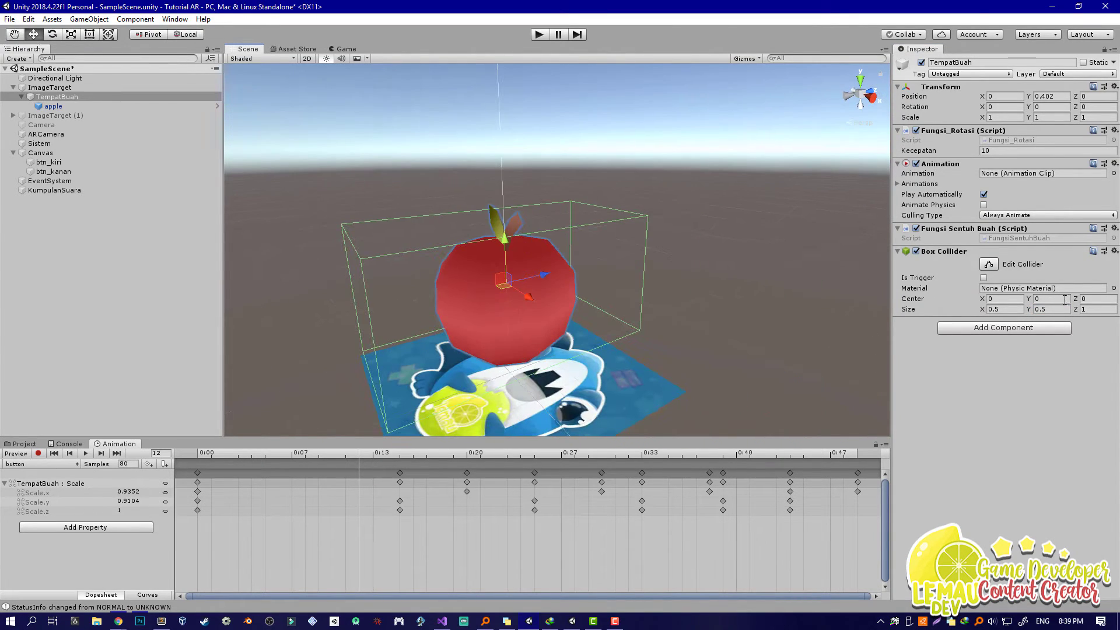
left_click(1089, 310)
type("0.5")
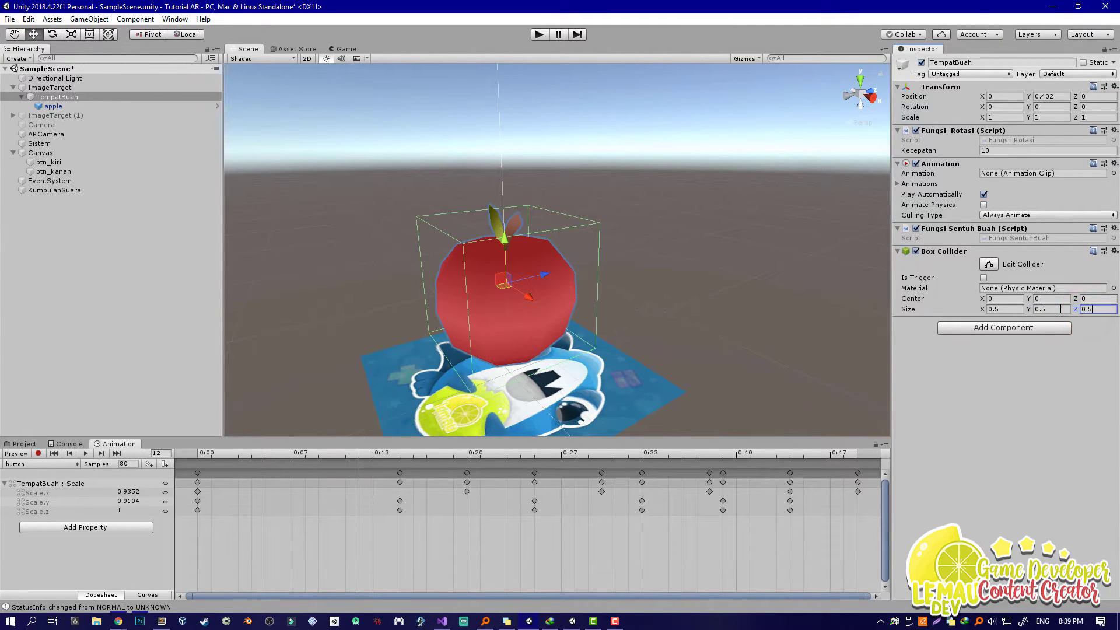
right_click_drag(845, 292, 931, 278)
Open the FungsiSentuhBuah script and replace its default Start and Update methods with an empty private void OnMouseDown() method.
double_click(999, 245)
left_click_drag(397, 421, 377, 262)
key("BackSpace")
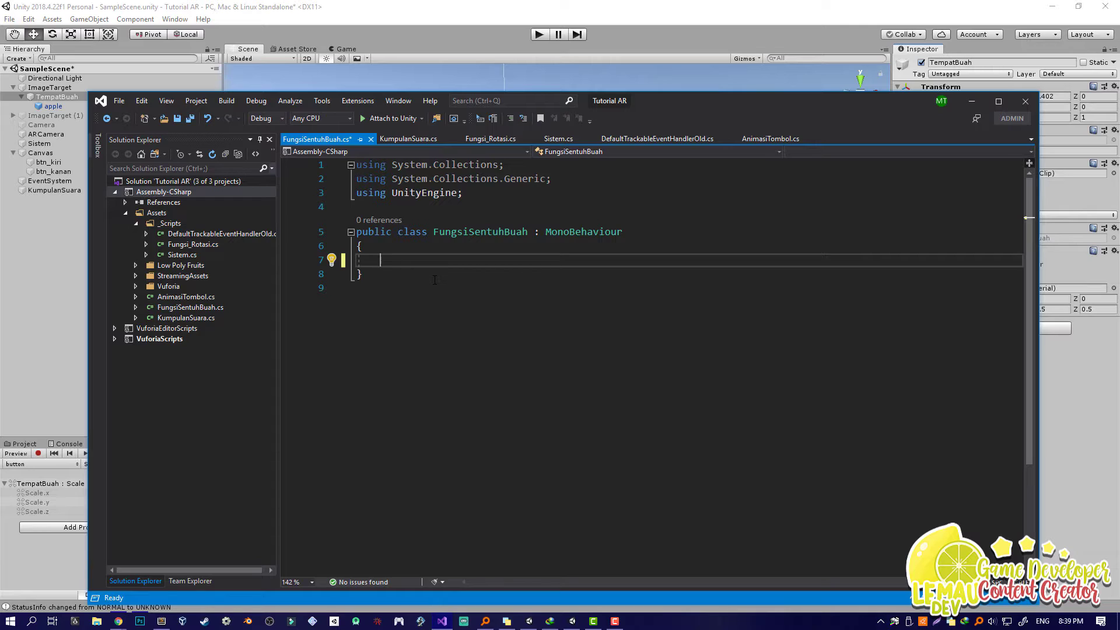
type("p")
key("BackSpace")
type("onmou")
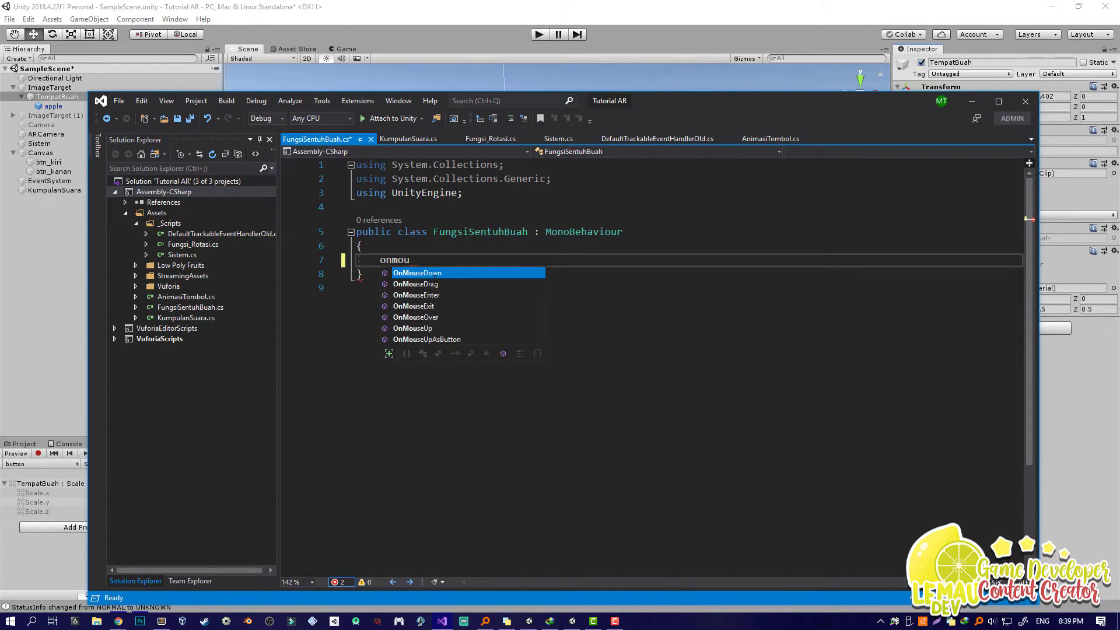
key("Return")
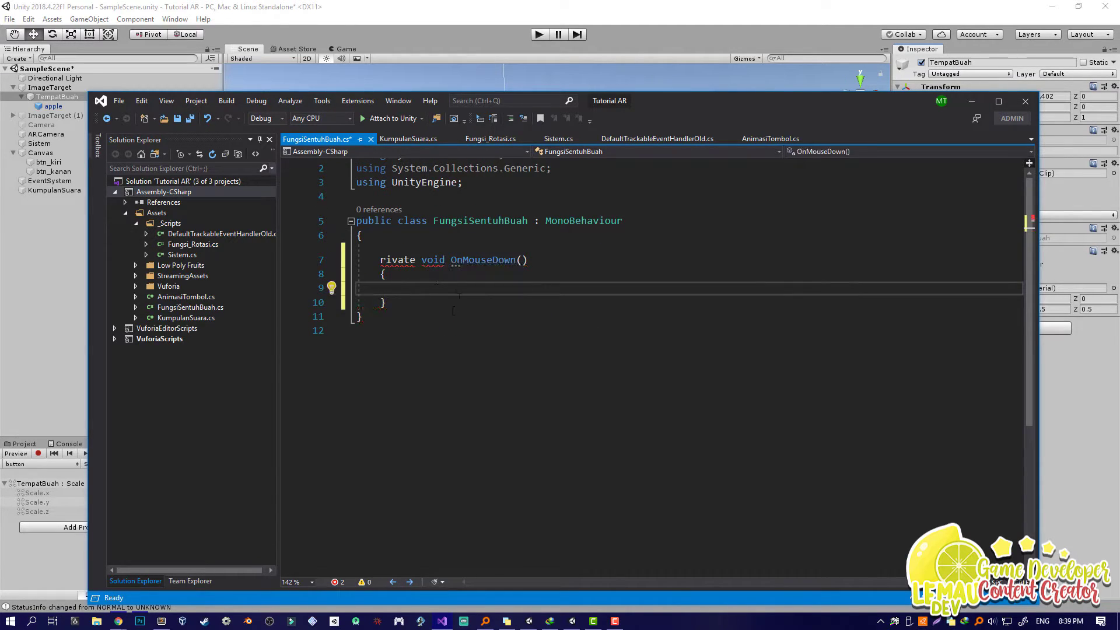
left_click(380, 260)
type("P")
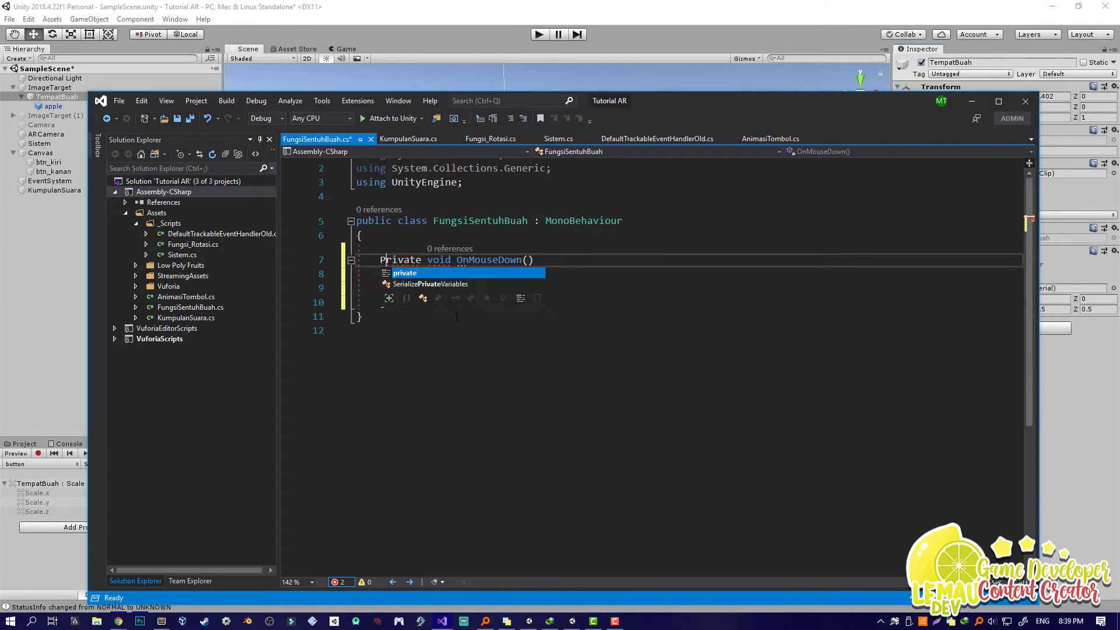
double_click(404, 273)
left_click(522, 373)
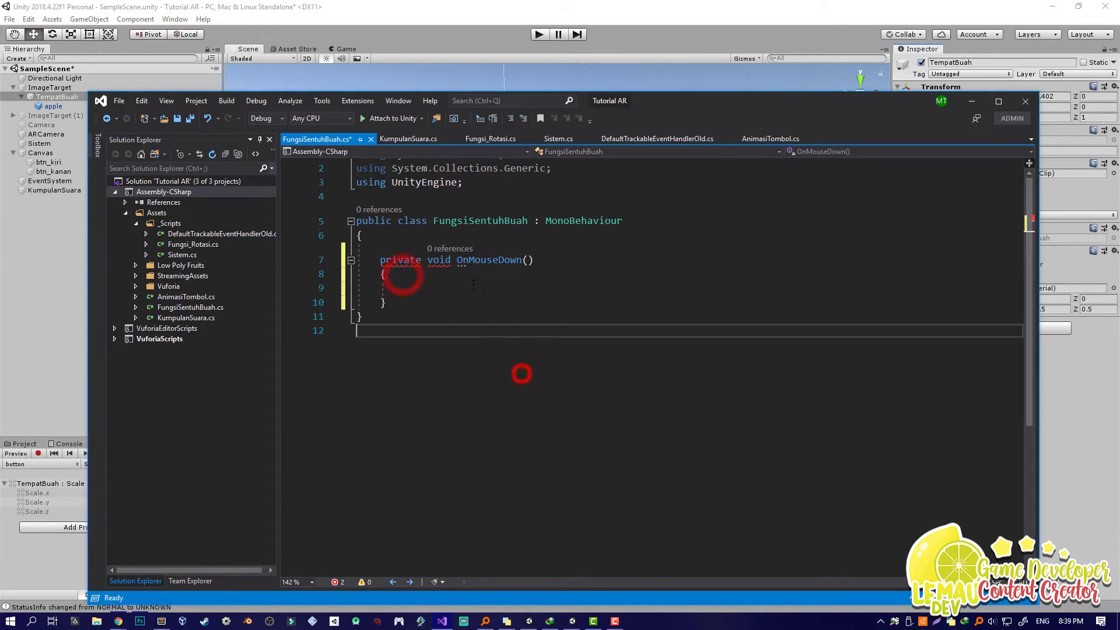
Add GetComponent<Animation>().Play("button"); inside OnMouseDown and save the script.
left_click(463, 274)
left_click(464, 288)
type("get<anima")
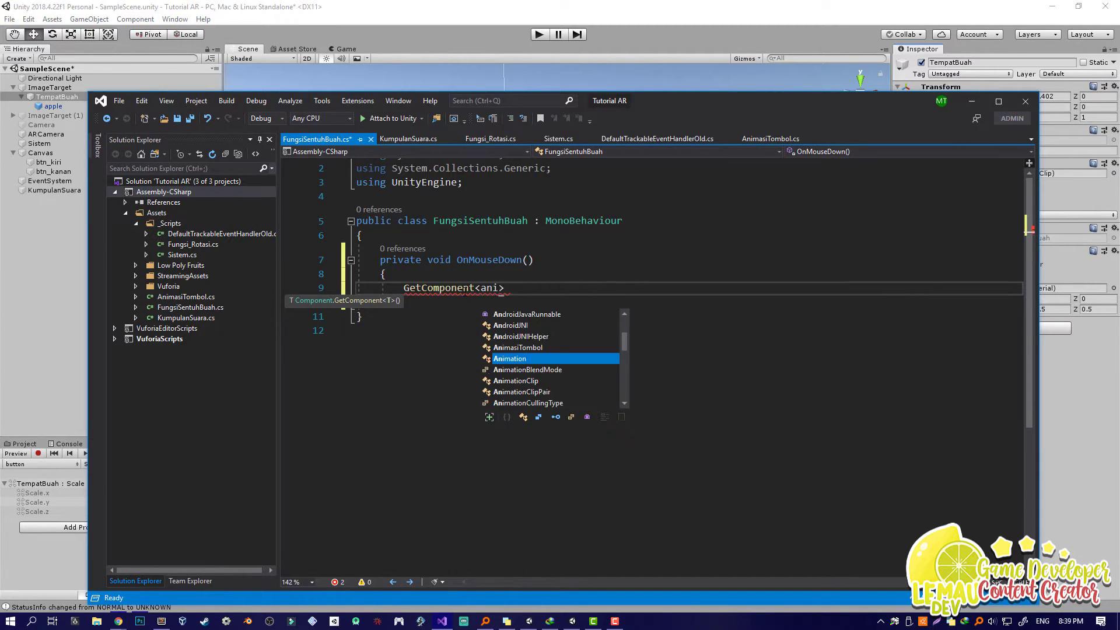
key("Tab")
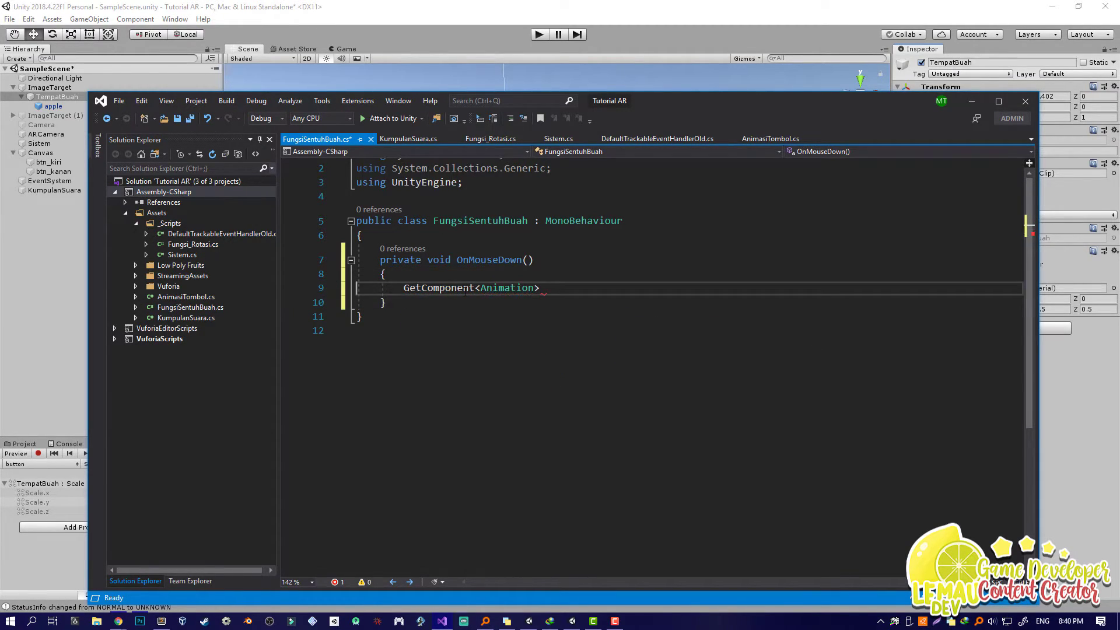
type("().pla")
key("Up")
key("Tab")
type("(\"")
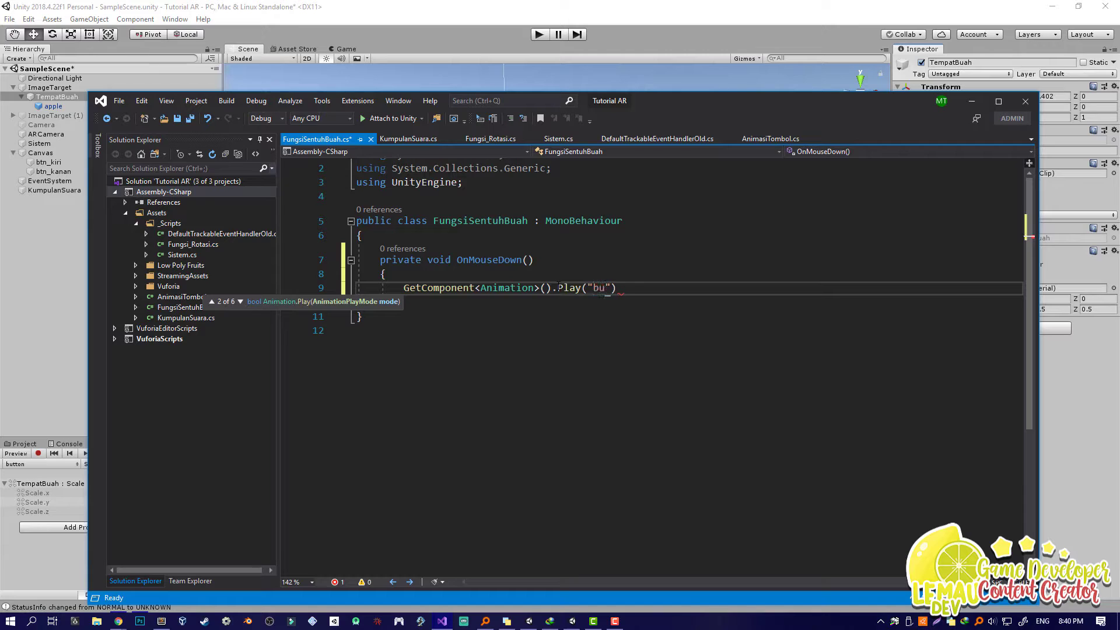
type("button\");")
key("ctrl+s")
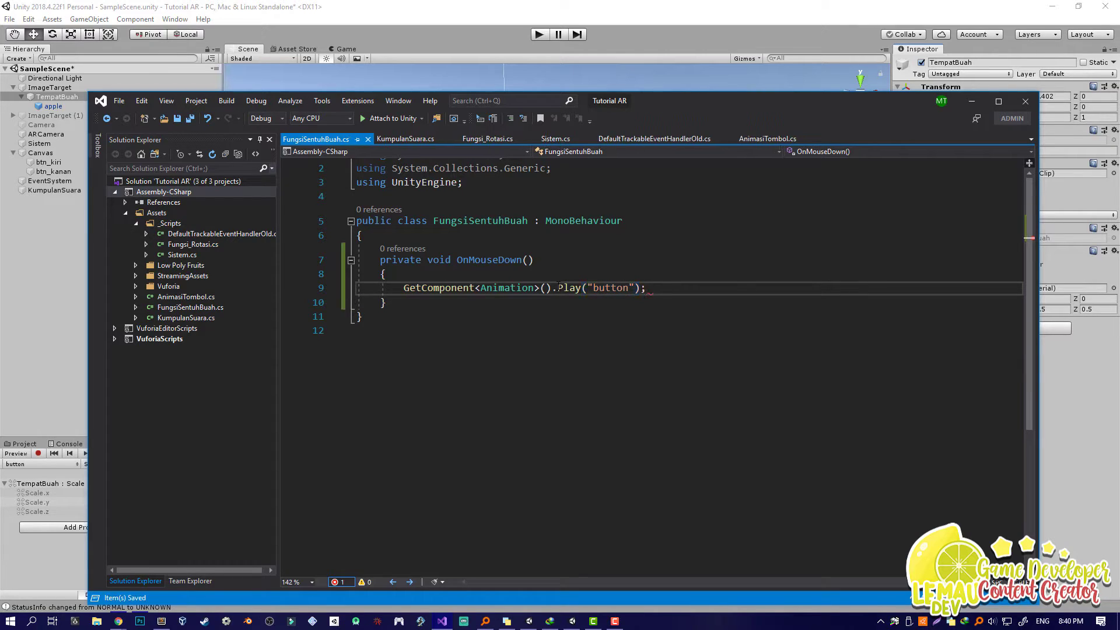
key("Return")
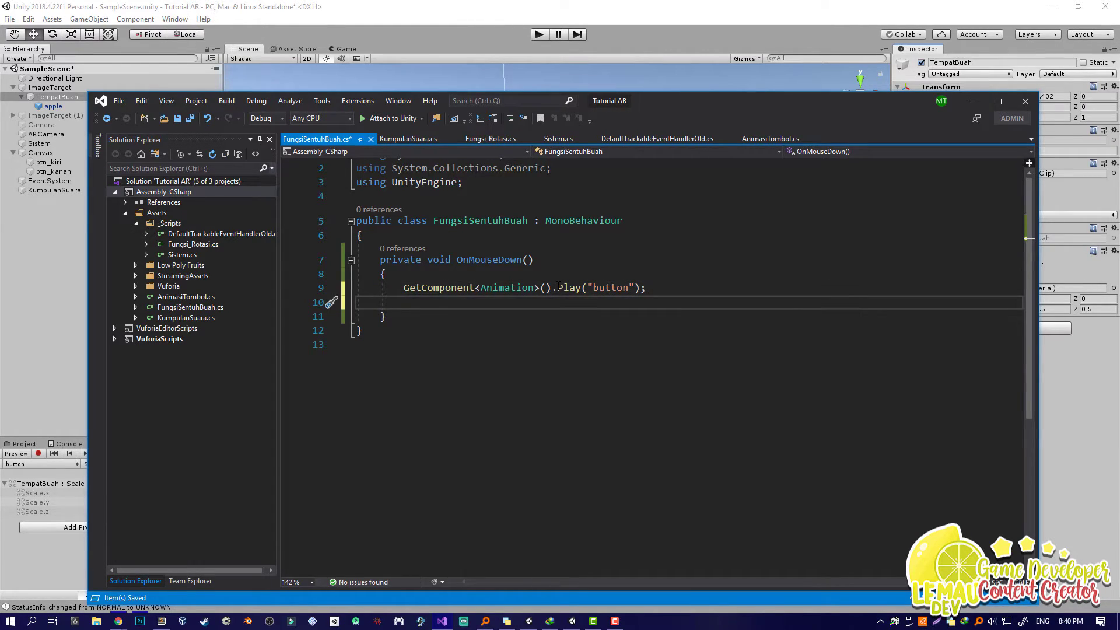
type("tra")
key("BackSpace")
key("BackSpace")
key("BackSpace")
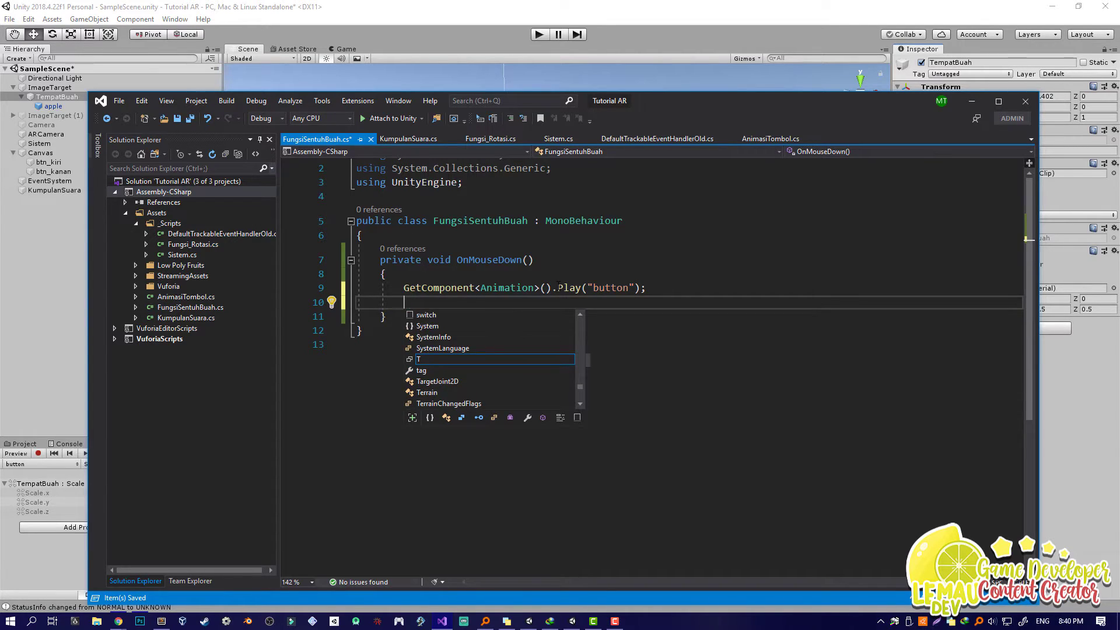
Run the scene in Unity to test the fruit holder on the marker, then stop Play mode.
left_click(467, 34)
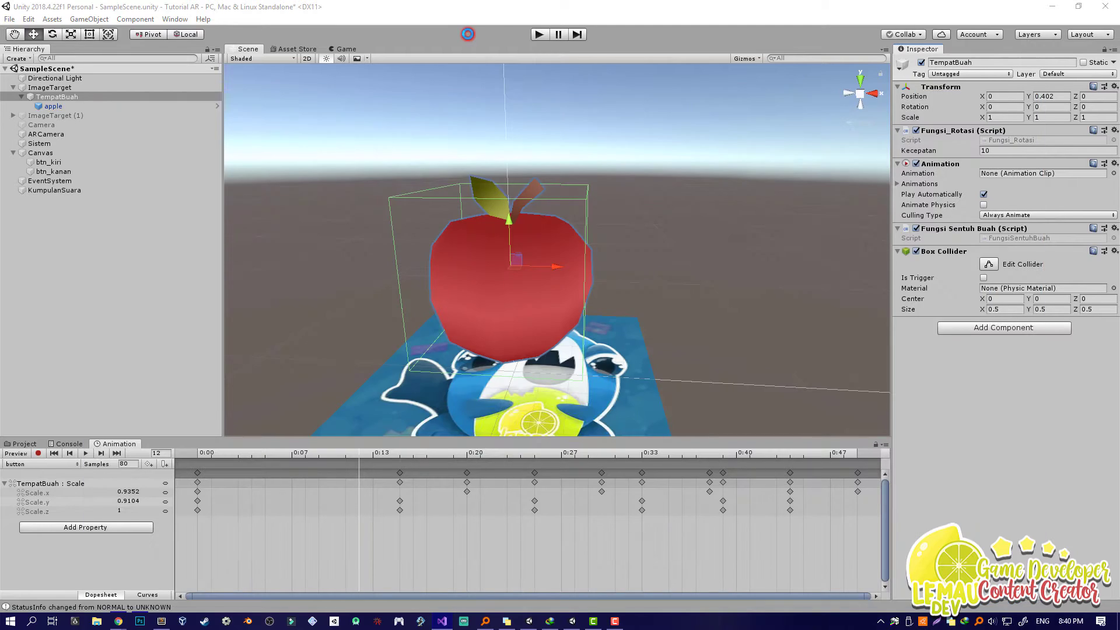
left_click(540, 35)
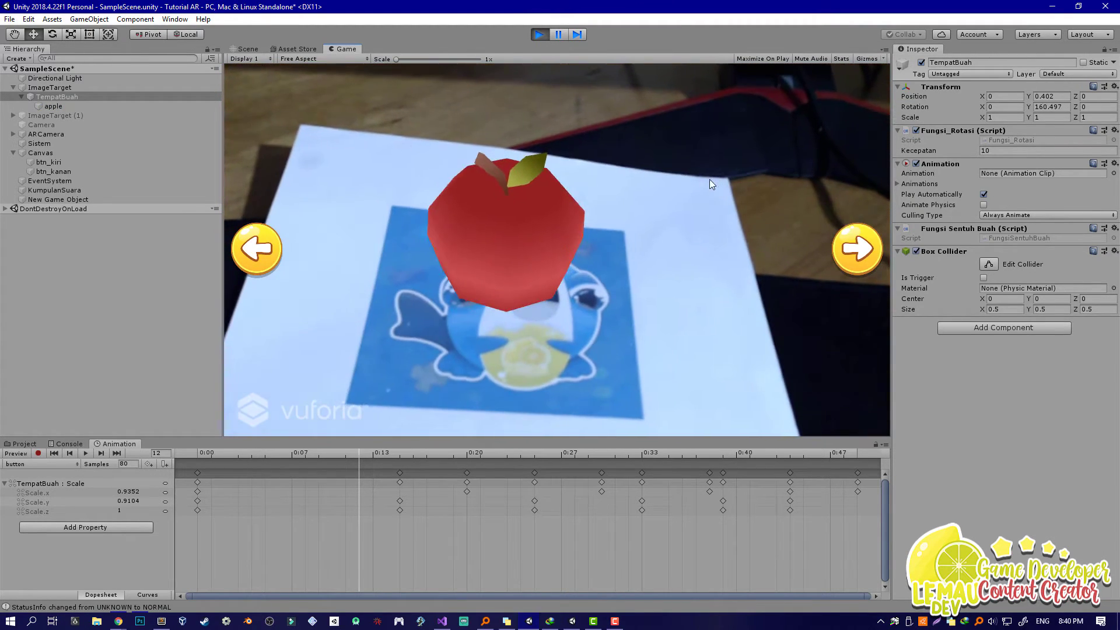
left_click(539, 35)
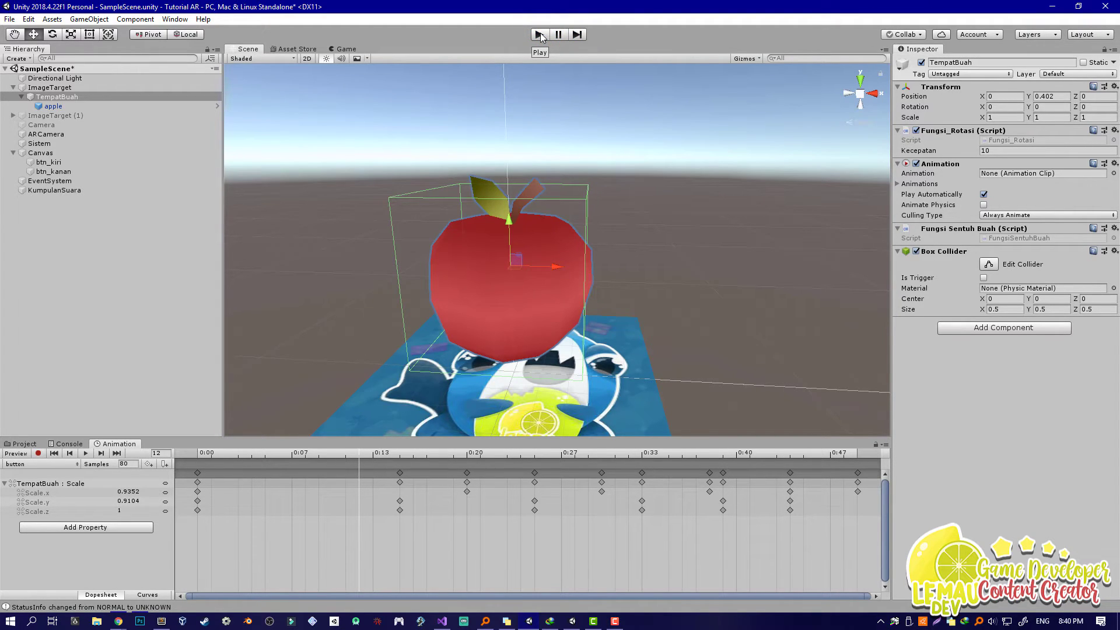
Switch to Visual Studio, open the DefaultTrackableEventHandlerOld script and expand PRIVATE_METHODS to reach the Gui_Utama.SetActive(true) line in OnTrackingFound.
key("alt+Tab")
left_click(547, 353)
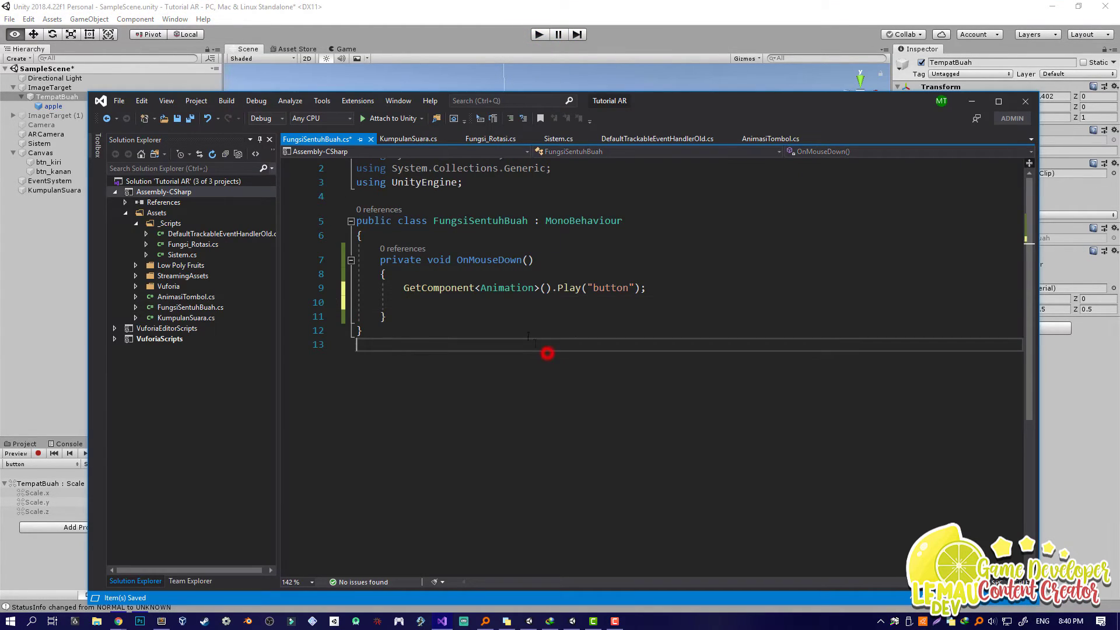
left_click(620, 139)
scroll(426, 332, "down", 10)
scroll(427, 331, "up", 6)
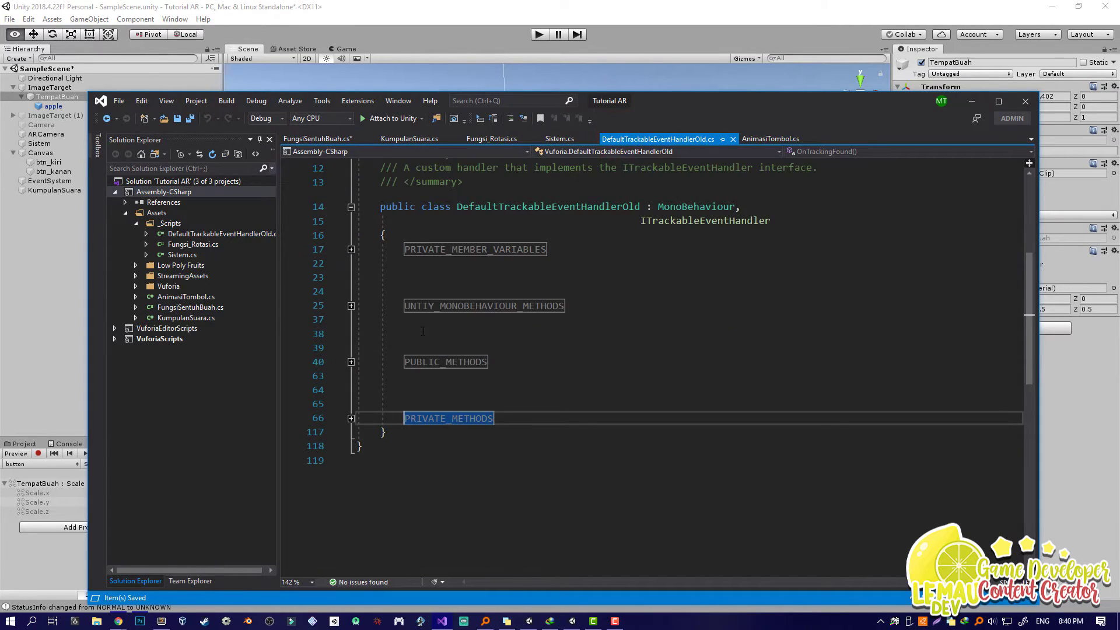
left_click(351, 418)
scroll(661, 436, "down", 8)
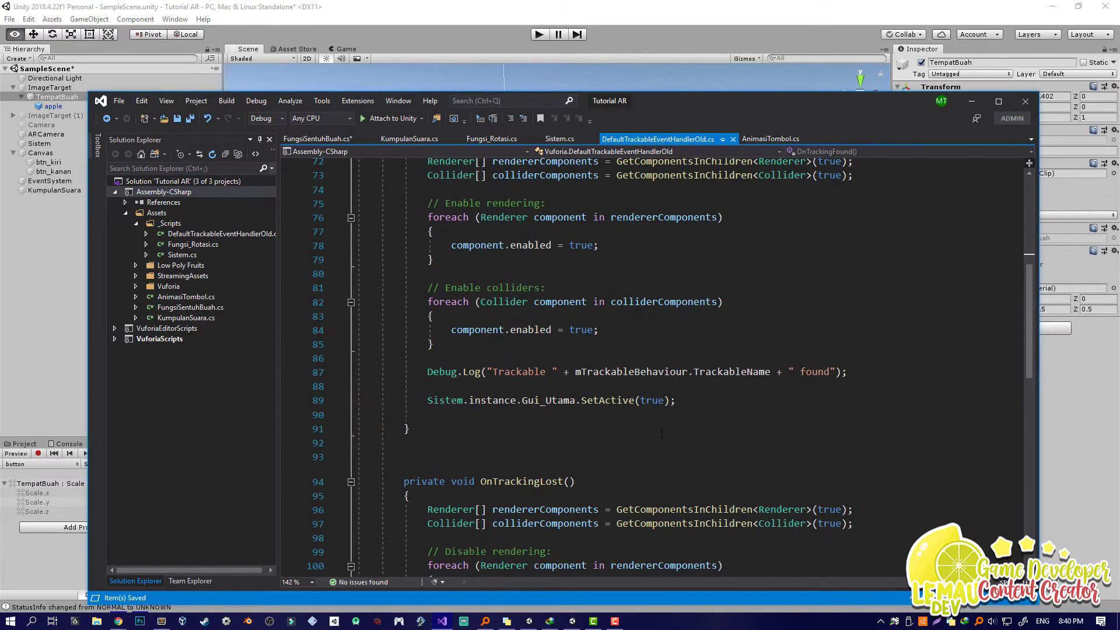
left_click(676, 400)
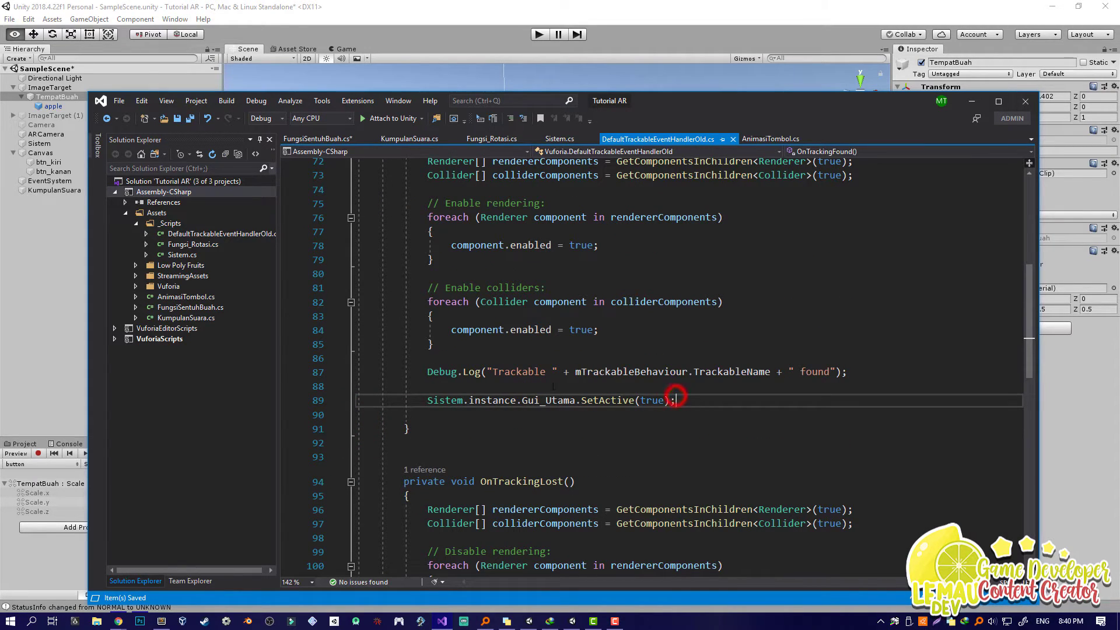
Copy the PopUp animation line and the Panggil_Suara(1) line from SpawnObject in the Sistem script.
left_click(405, 139)
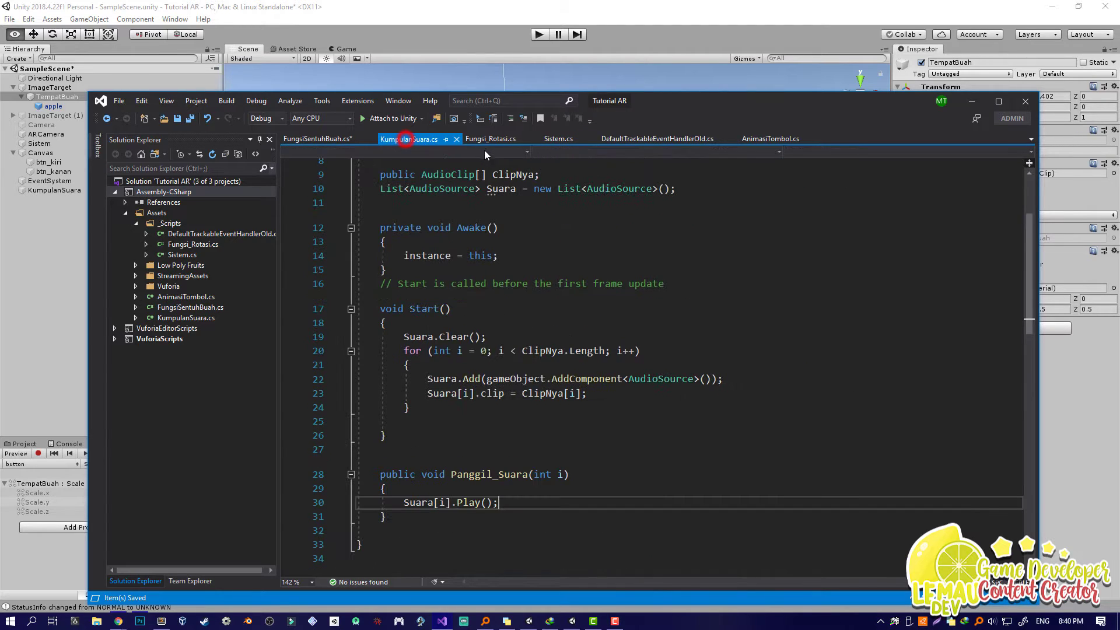
left_click(488, 138)
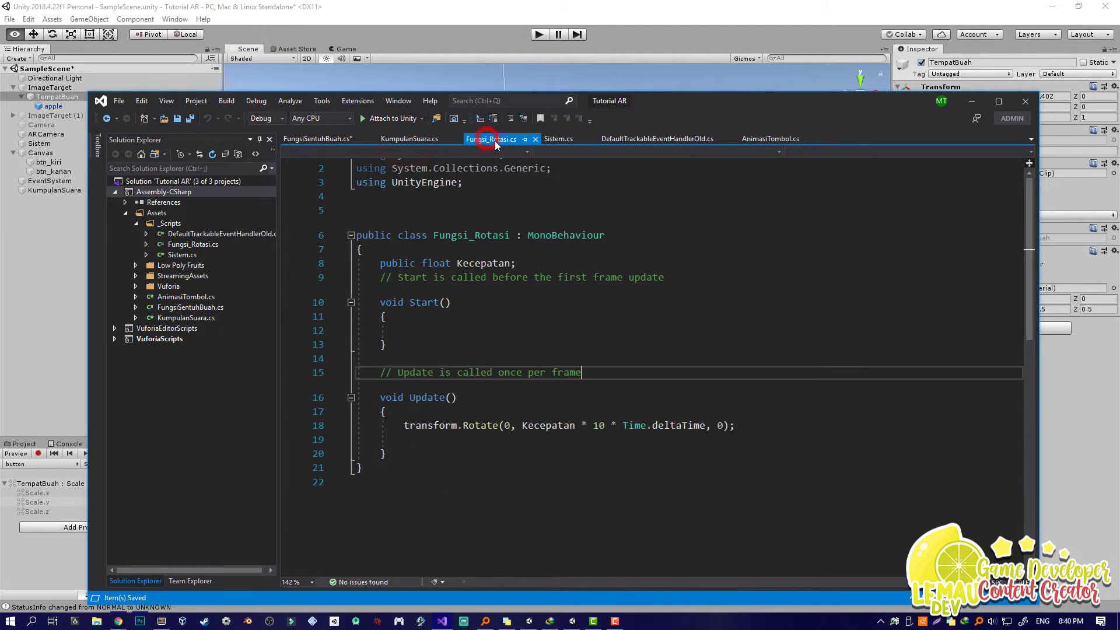
left_click(551, 139)
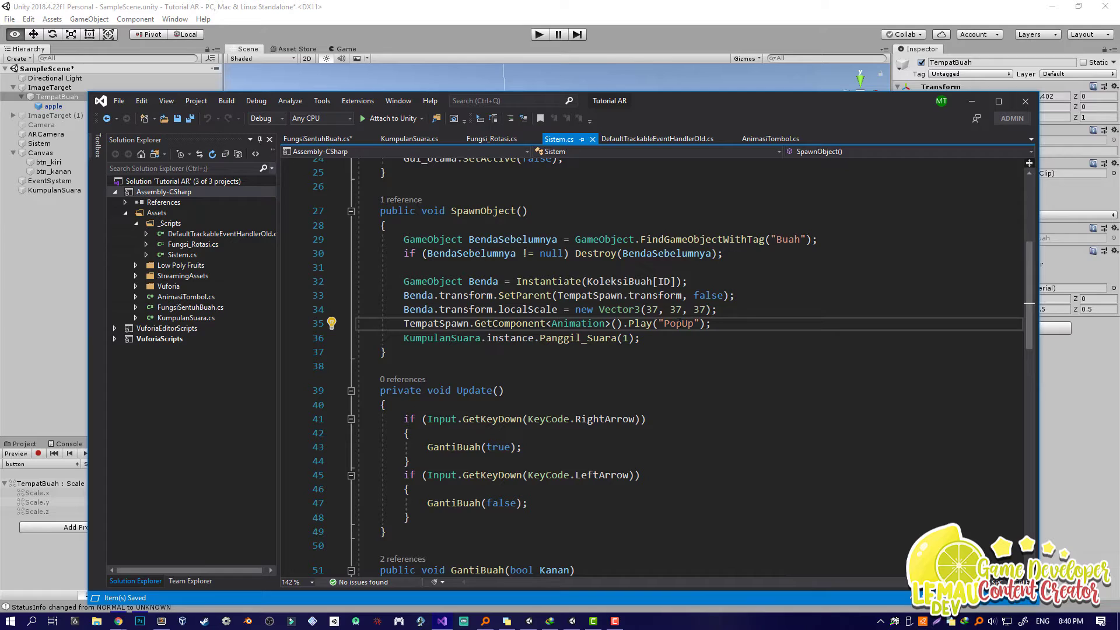
left_click_drag(712, 323, 404, 324)
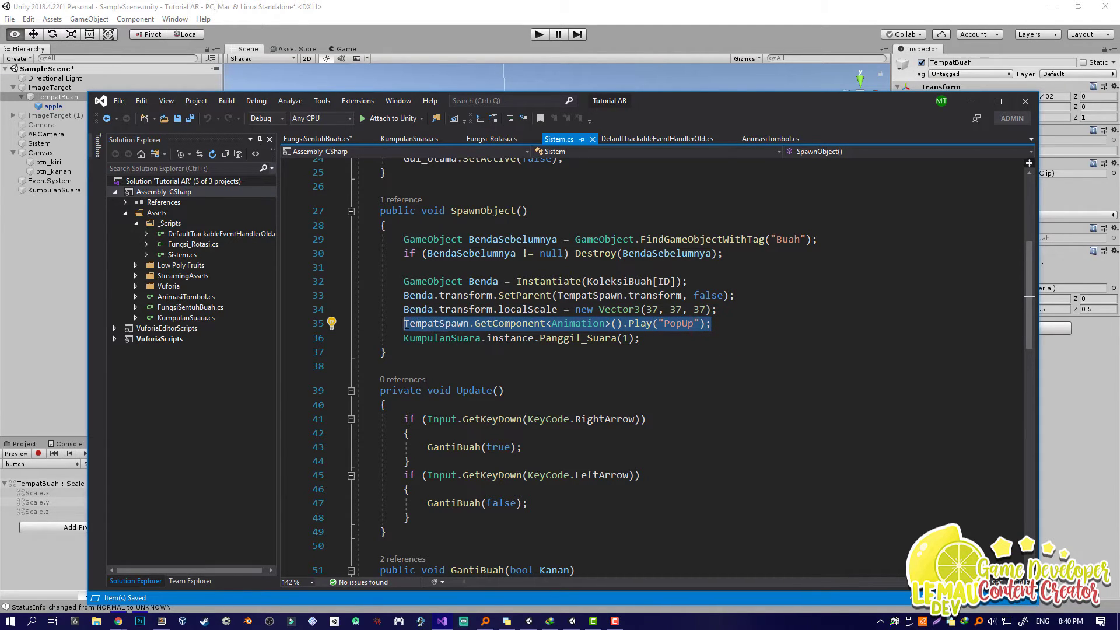
left_click(640, 338, "shift")
key("ctrl+c")
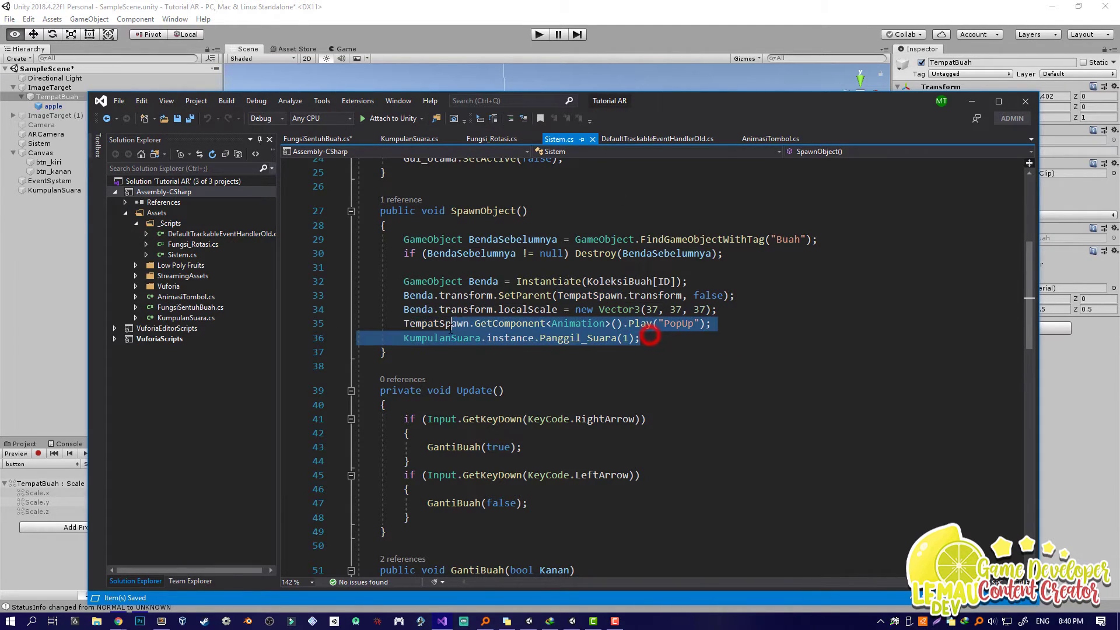
Paste the copied PopUp and Panggil_Suara(1) lines below Gui_Utama.SetActive(true) in OnTrackingFound of DefaultTrackableEventHandlerOld.
left_click(642, 140)
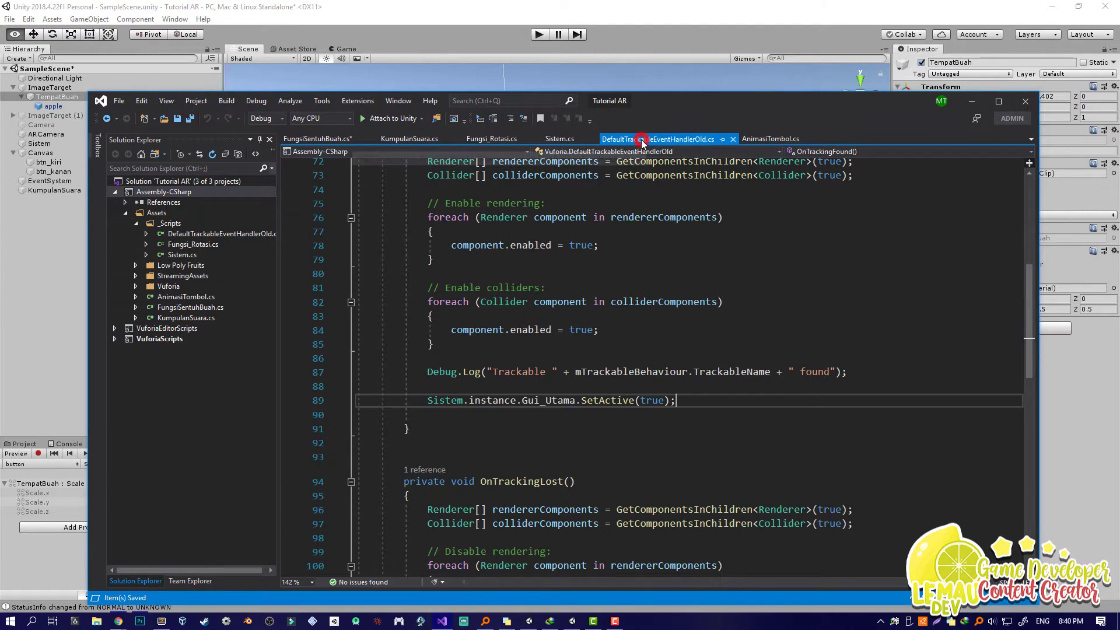
left_click(688, 400)
key("Return")
key("Return")
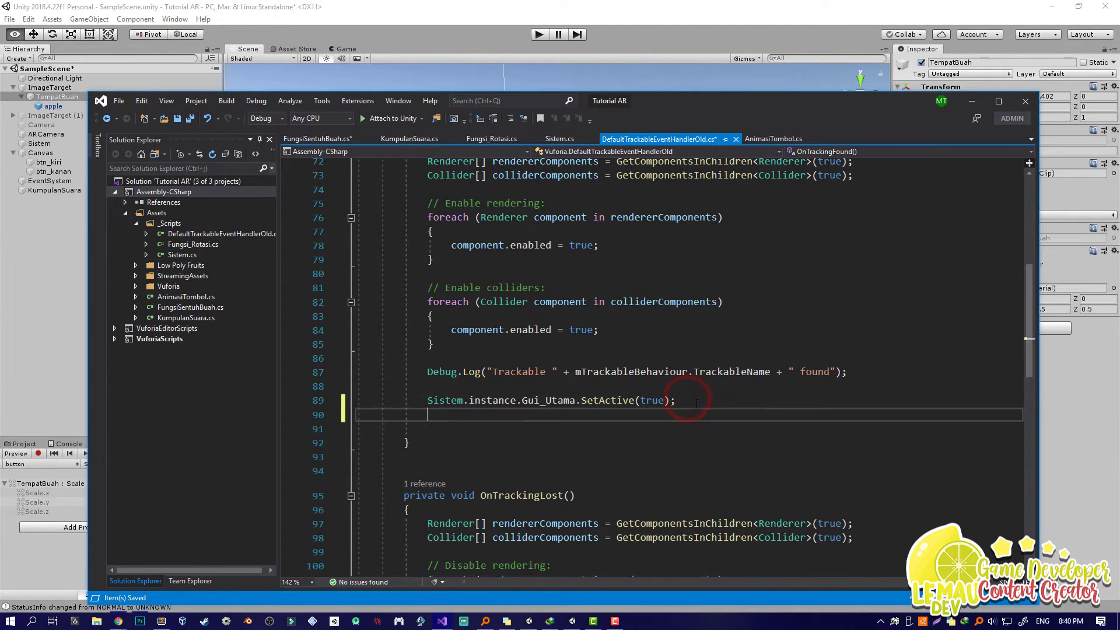
key("ctrl+v")
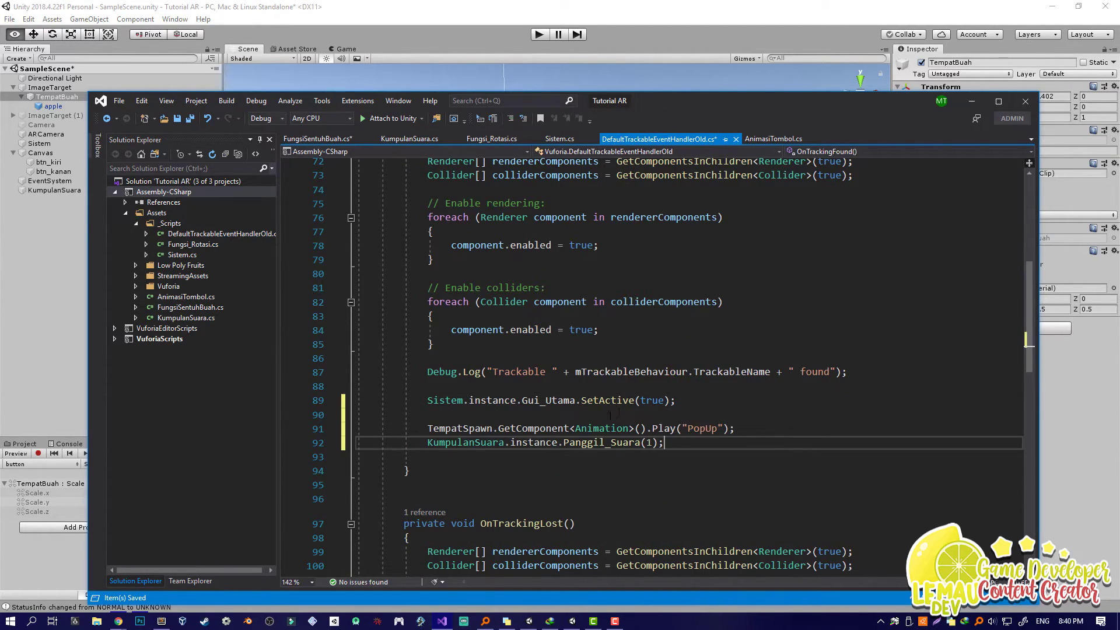
Prefix the pasted TempatSpawn call with Sistem.instance. and save the script.
left_click_drag(520, 400, 422, 402)
key("ctrl+c")
left_click(428, 429)
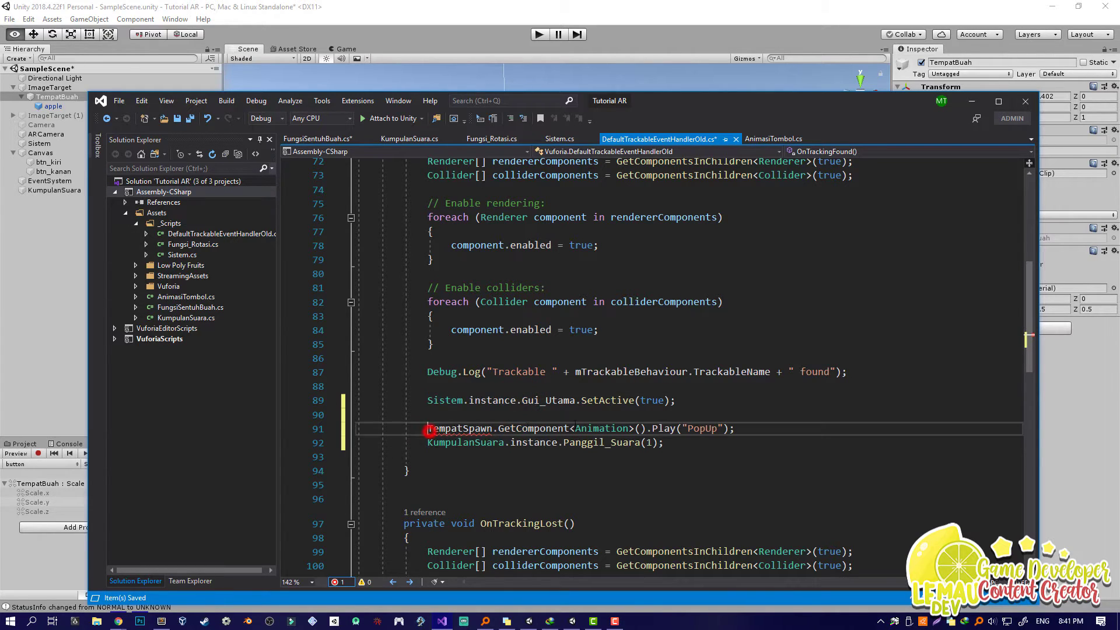
key("ctrl+v")
key("ctrl+s")
Run the scene in Unity, cycle forward through the fruits, touch the lemon several times to test its animation, and stop Play mode.
left_click(461, 13)
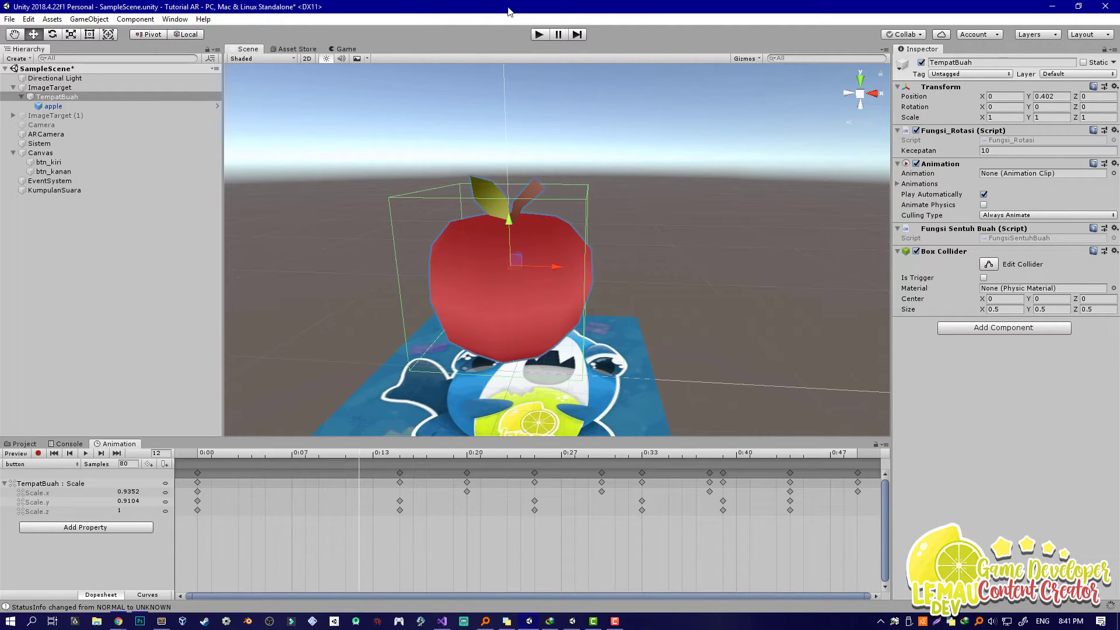
left_click(547, 34)
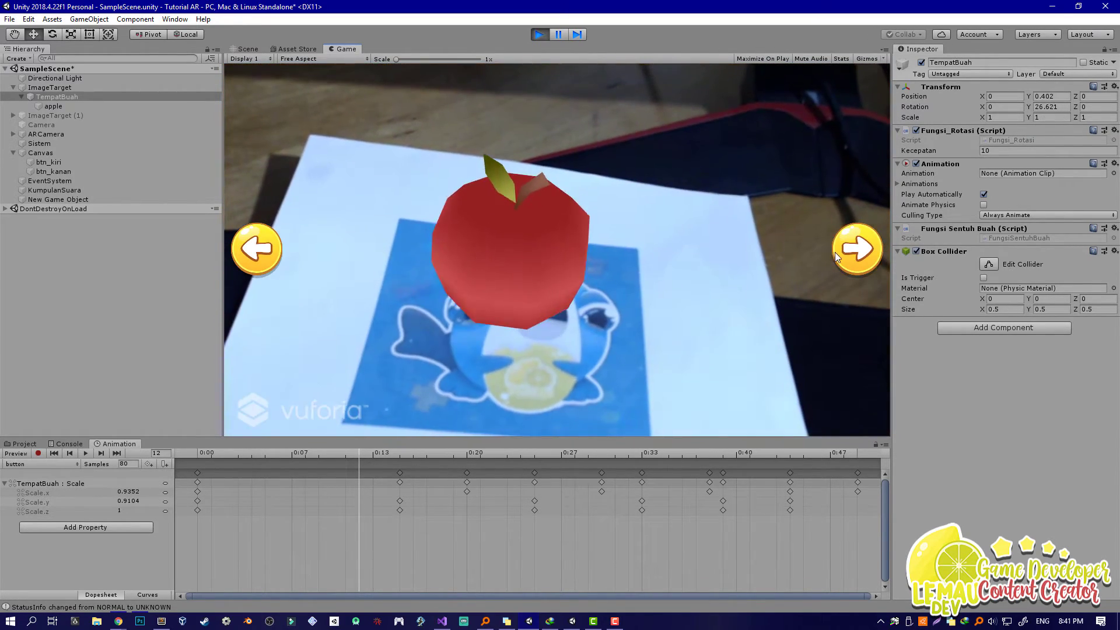
left_click(849, 254)
left_click(849, 254)
left_click(849, 255)
left_click(849, 254)
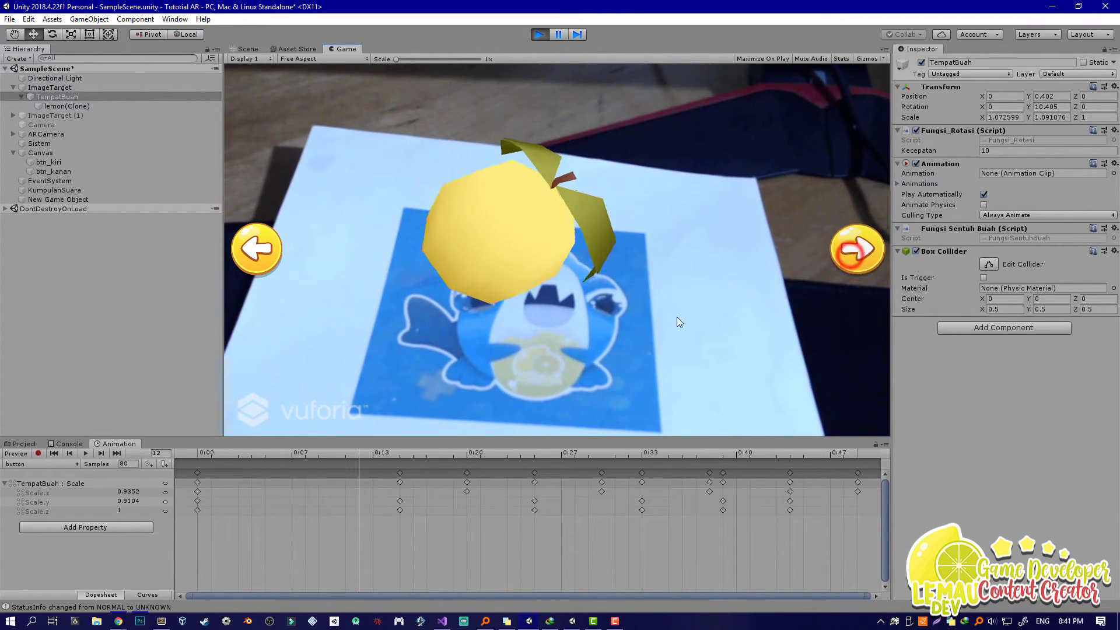
left_click(522, 236)
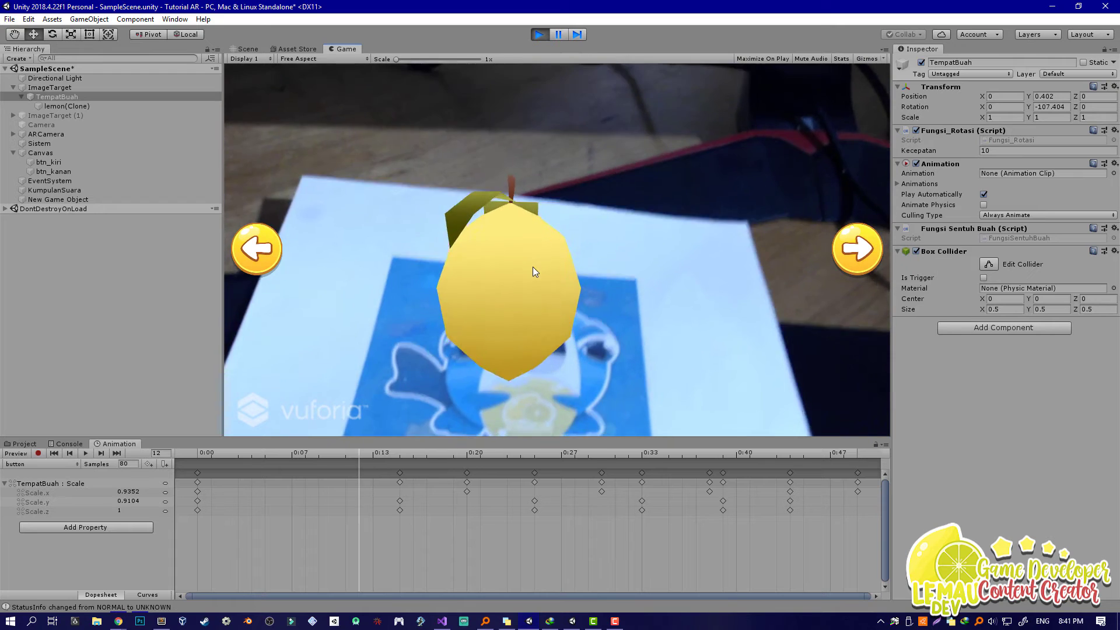
left_click(502, 295)
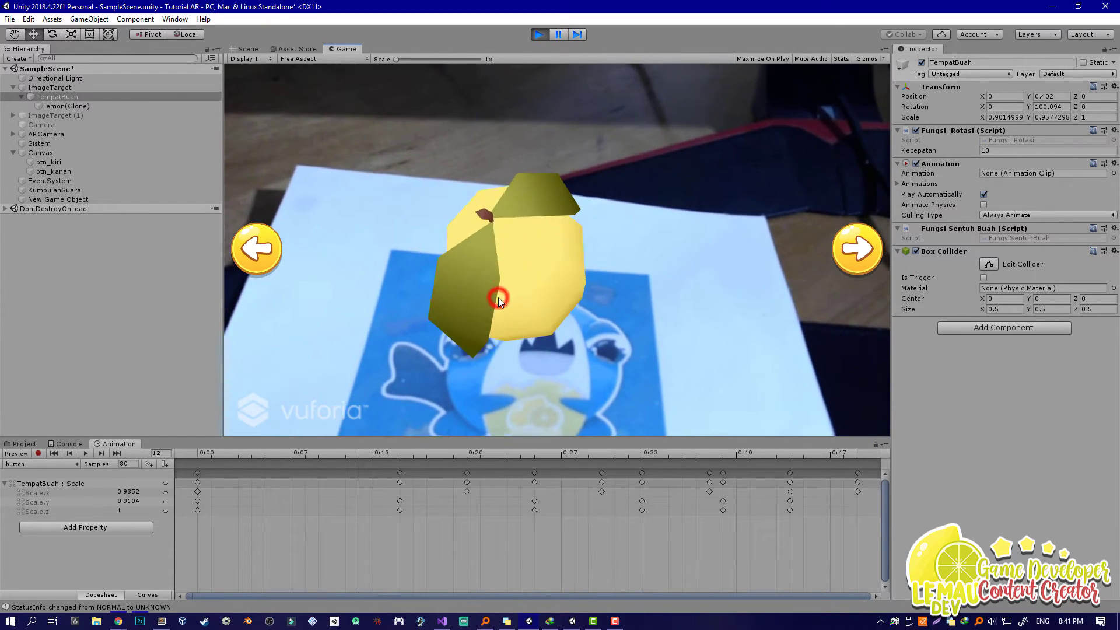
left_click(499, 297)
left_click(501, 299)
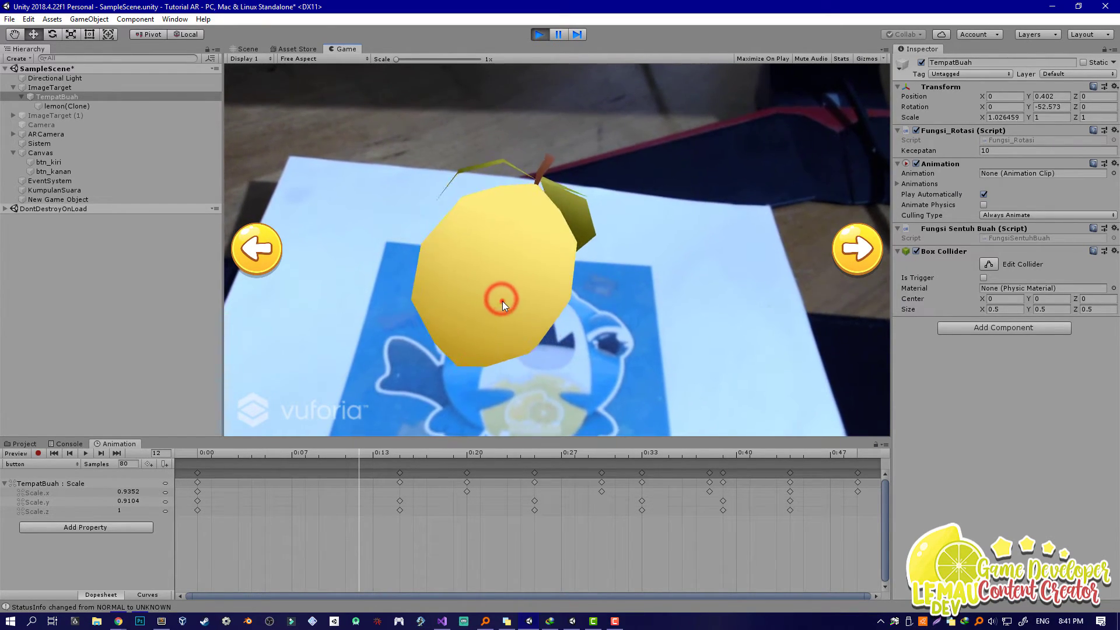
left_click(531, 239)
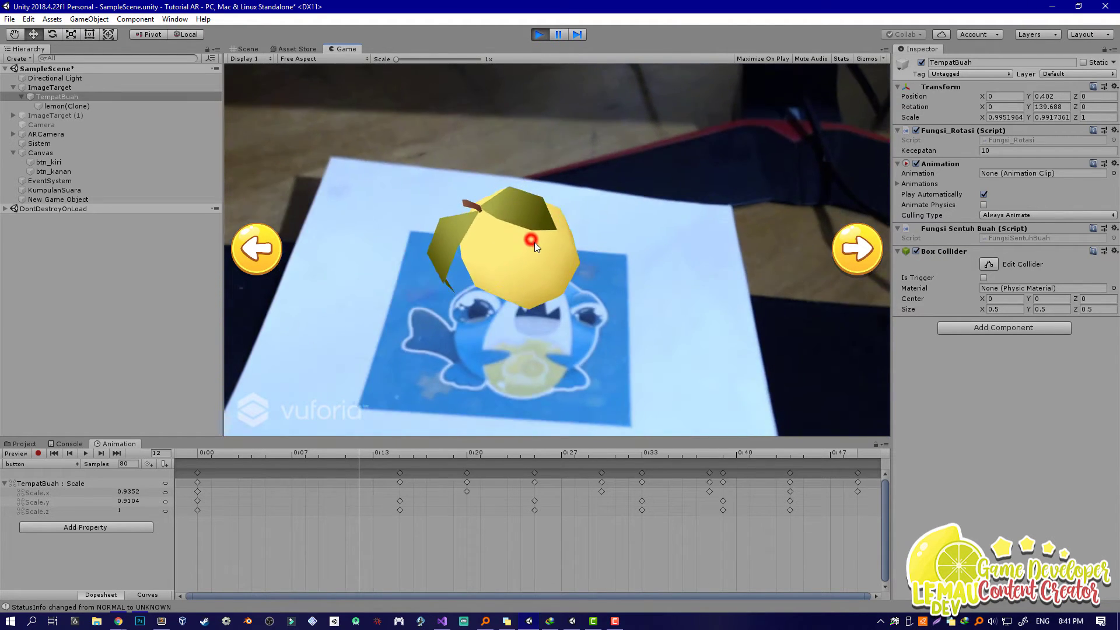
left_click(539, 34)
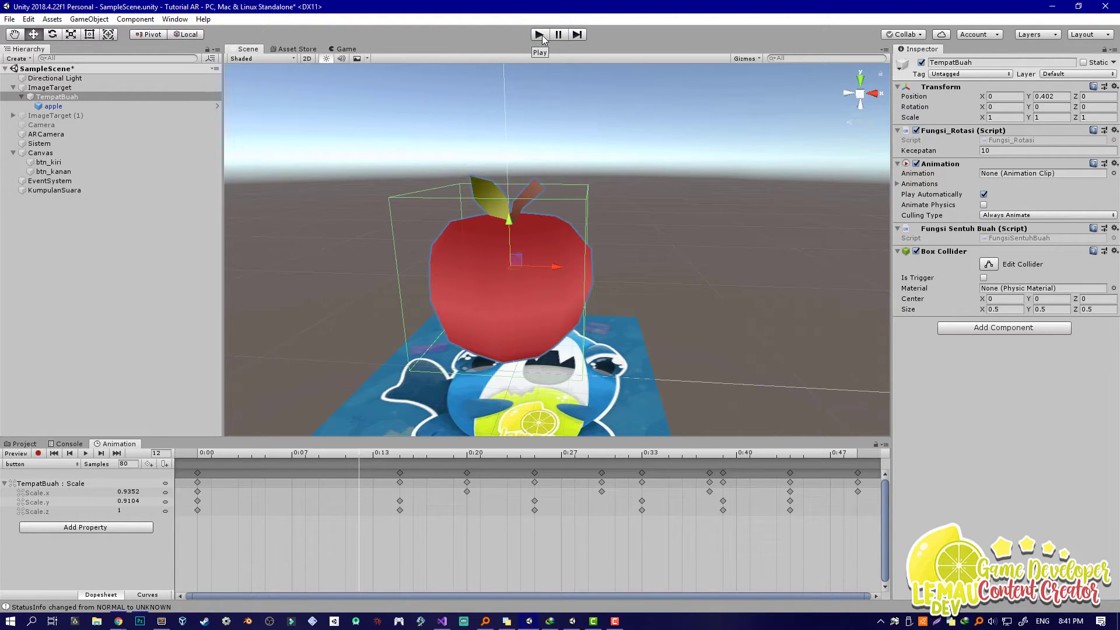
Inspect the sound clip list on KumpulanSuara and the script fields on Sistem.
left_click(13, 153)
left_click(52, 170)
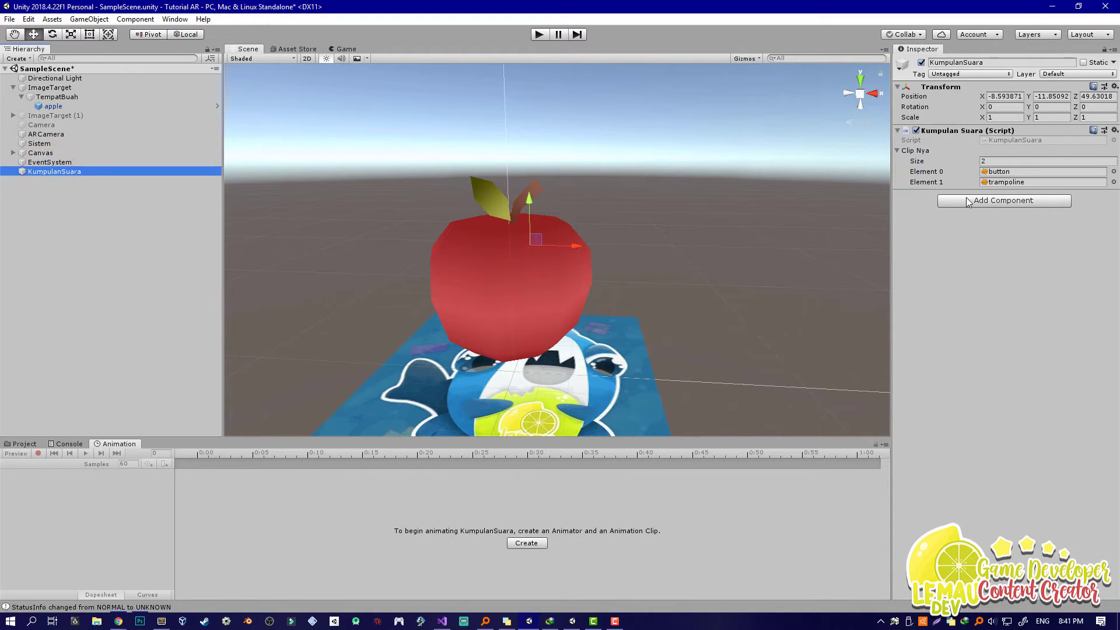
left_click(48, 142)
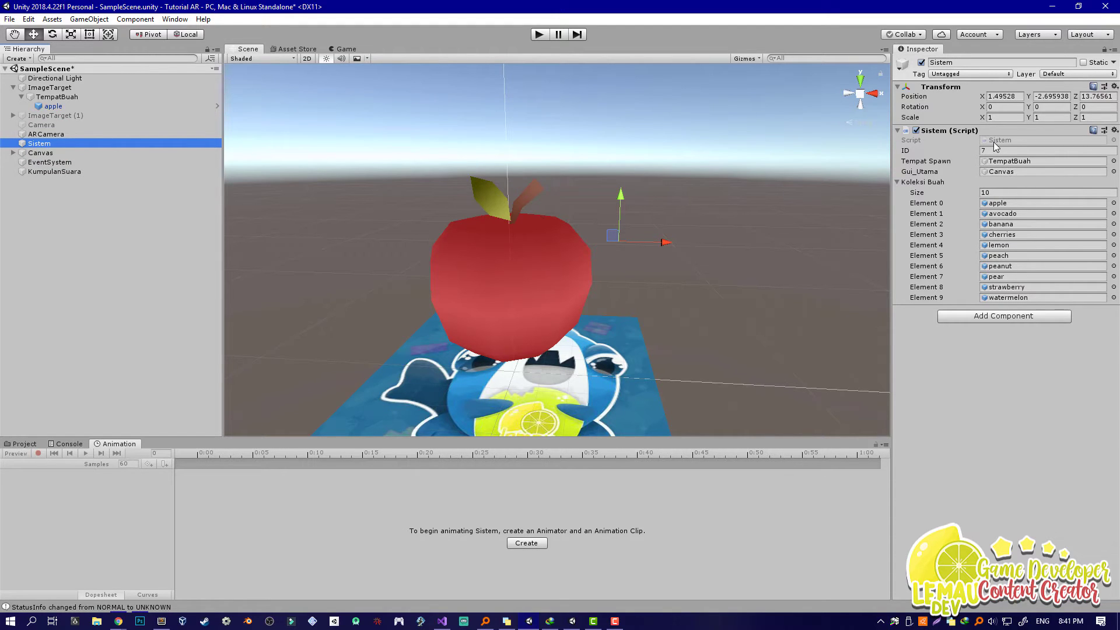
In the Sistem script, declare public AudioClip[] SuaraBuah; below the KoleksiBuah array.
key("alt+Tab")
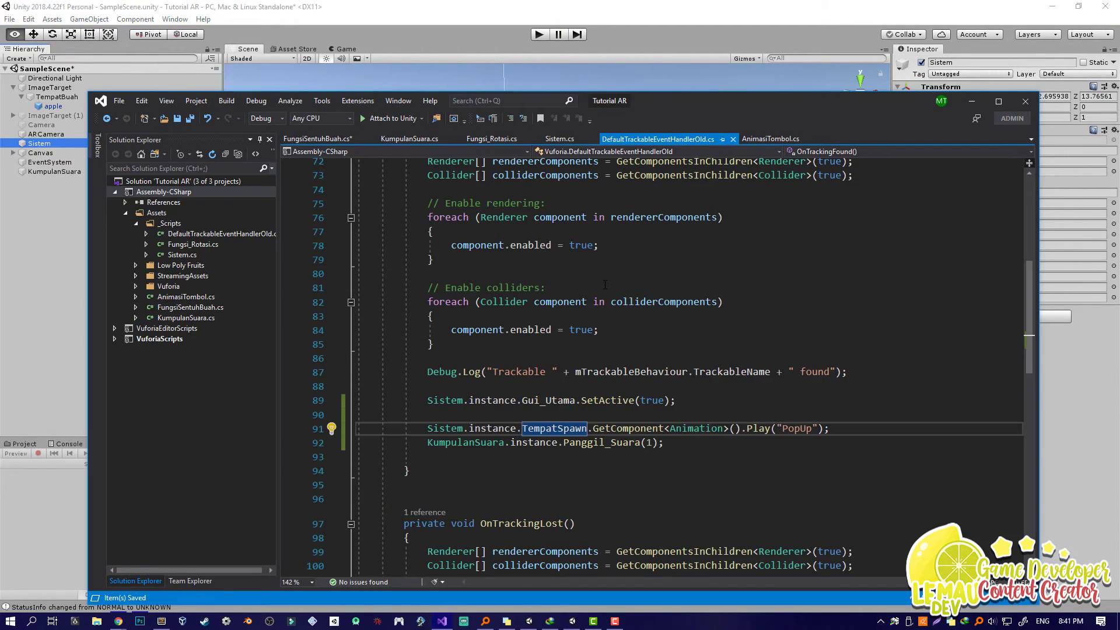
scroll(605, 284, "up", 9)
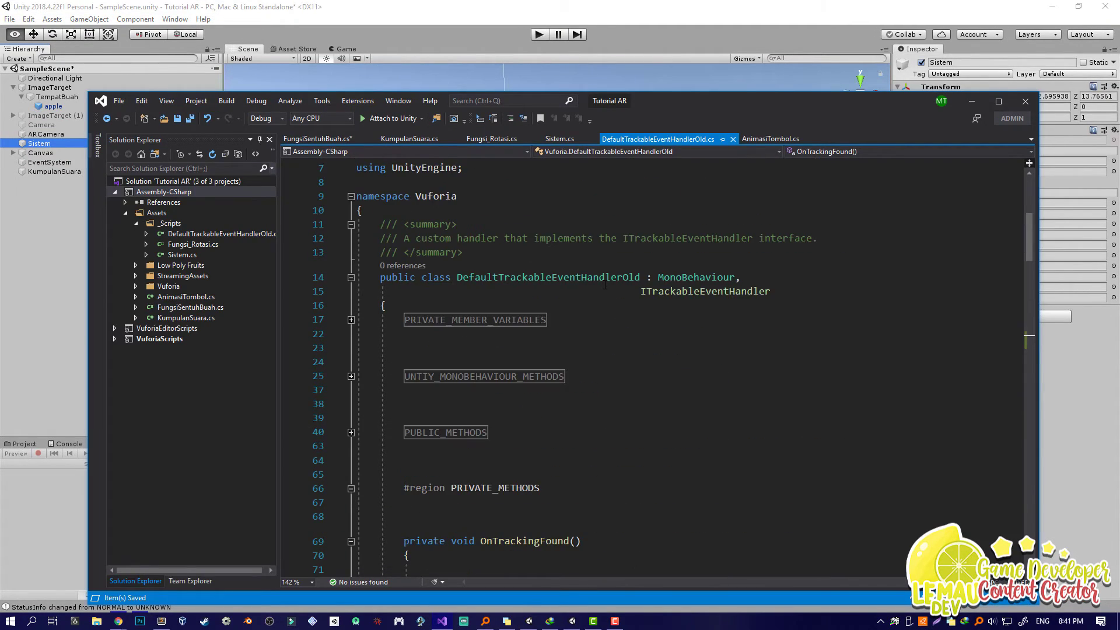
left_click(557, 139)
left_click(633, 387)
scroll(634, 390, "up", 9)
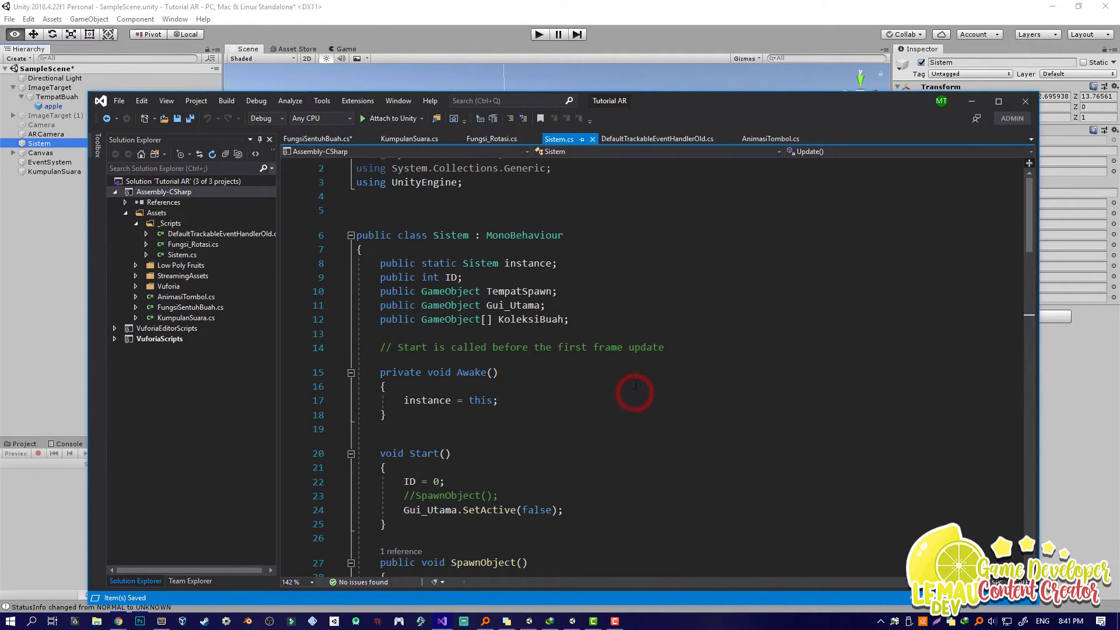
left_click(572, 319)
key("Return")
type("public audi")
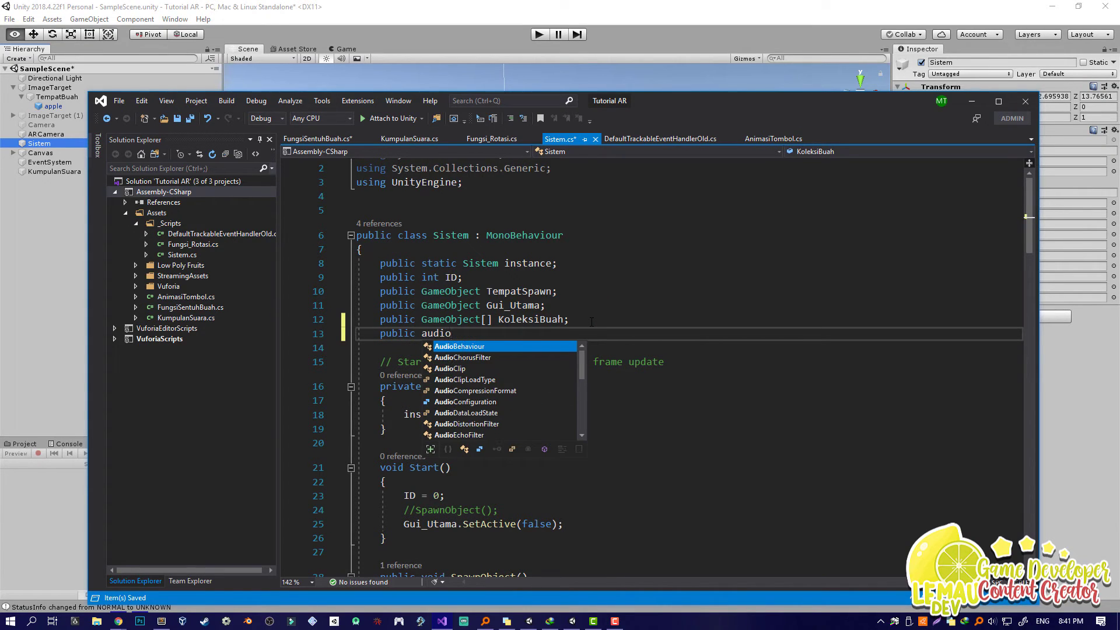
type("o")
key("Down")
key("Down")
key("Return")
type("[] ")
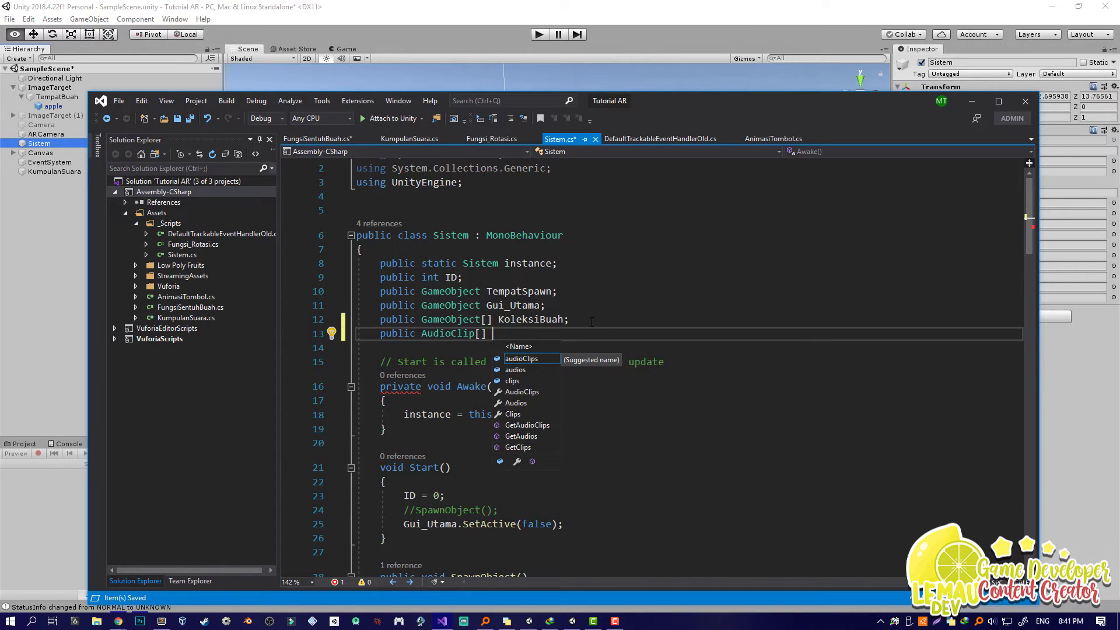
type("SuaraBuah")
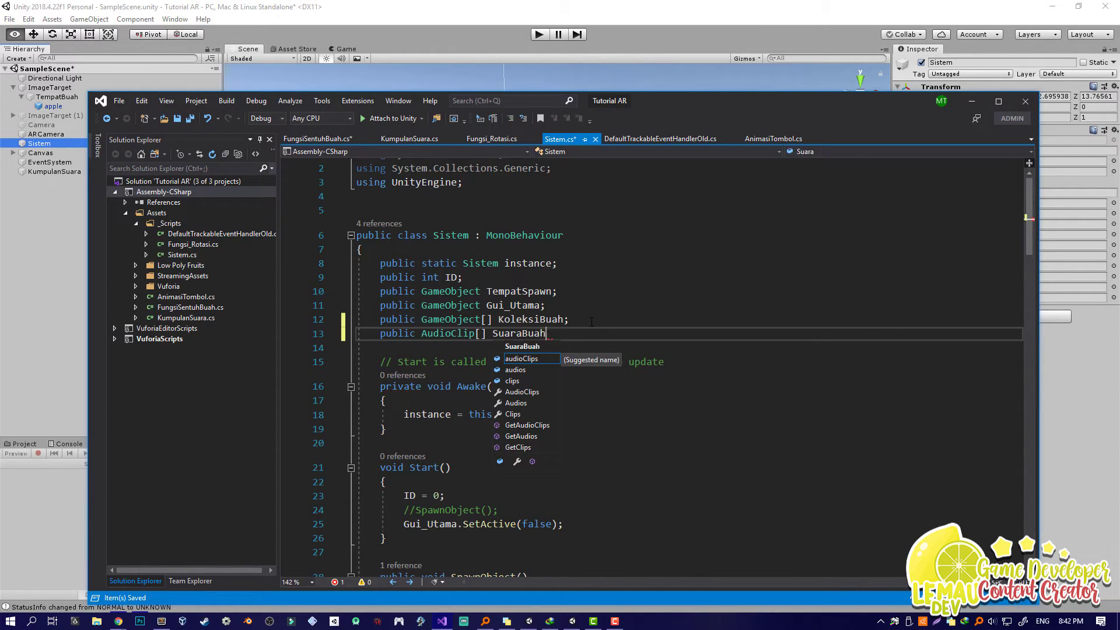
key("Escape")
key("Return")
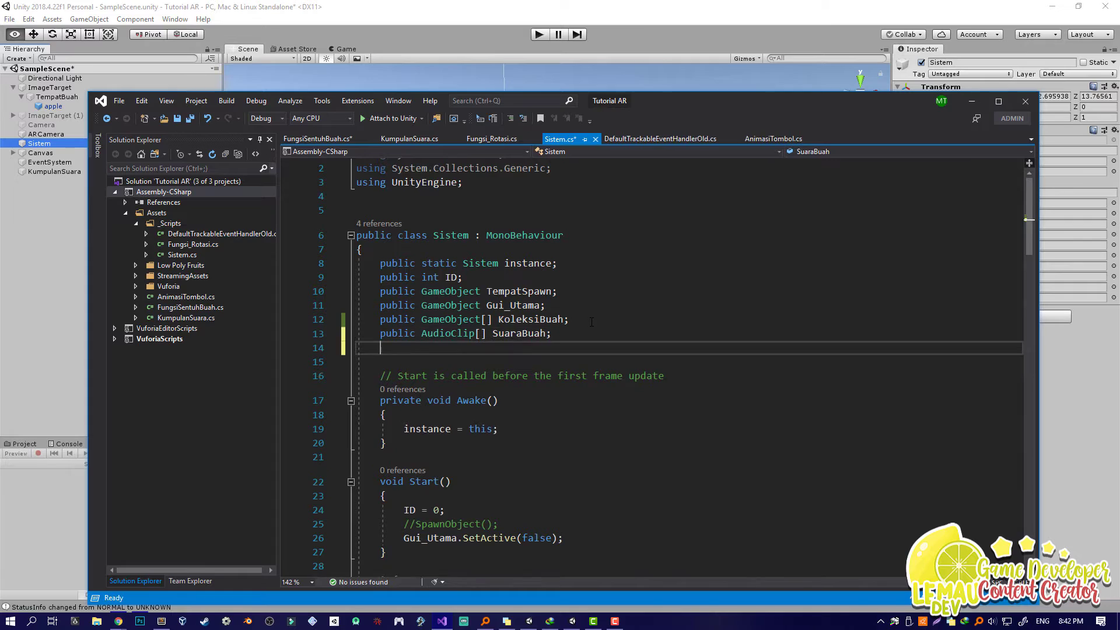
type("public audioso")
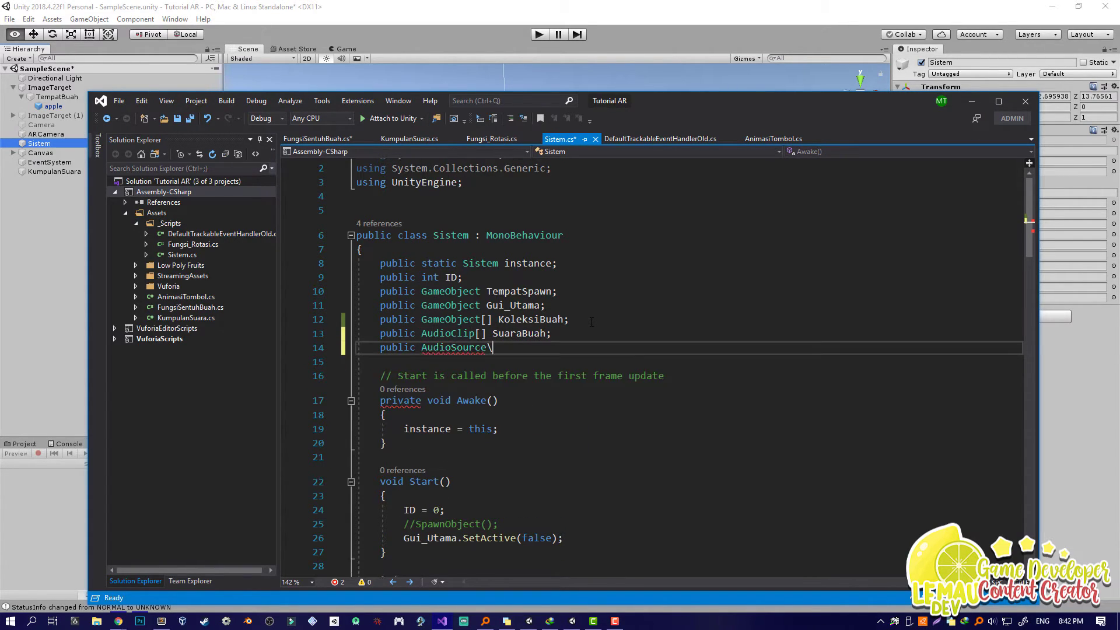
key("BackSpace")
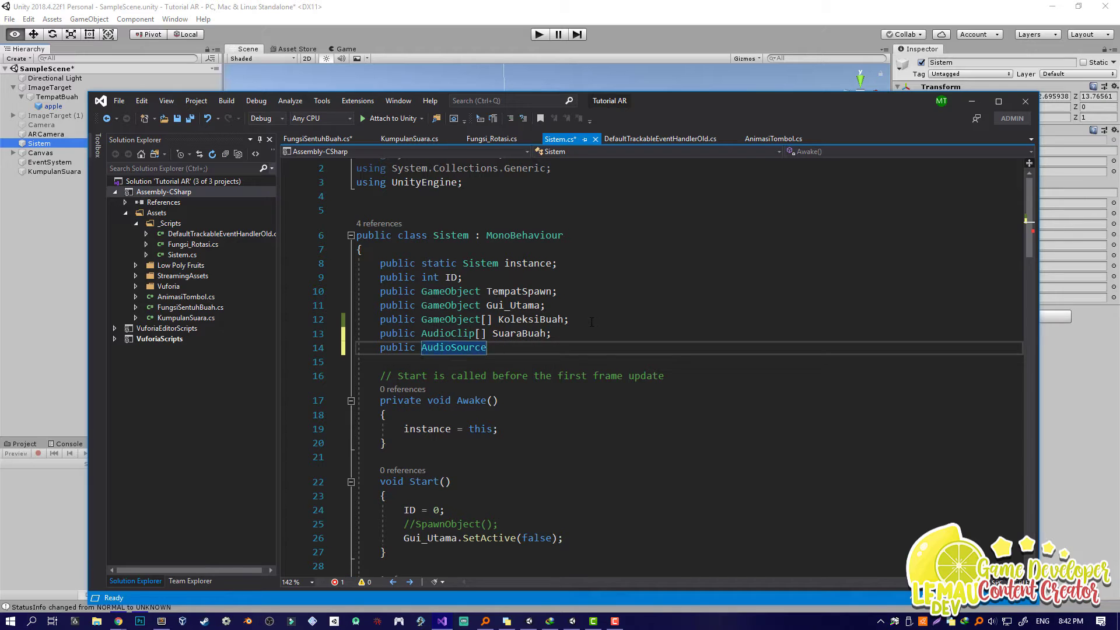
key("BackSpace")
key("BackSpace")
key("BackSpace")
key("BackSpace")
key("BackSpace")
key("BackSpace")
key("BackSpace")
key("BackSpace")
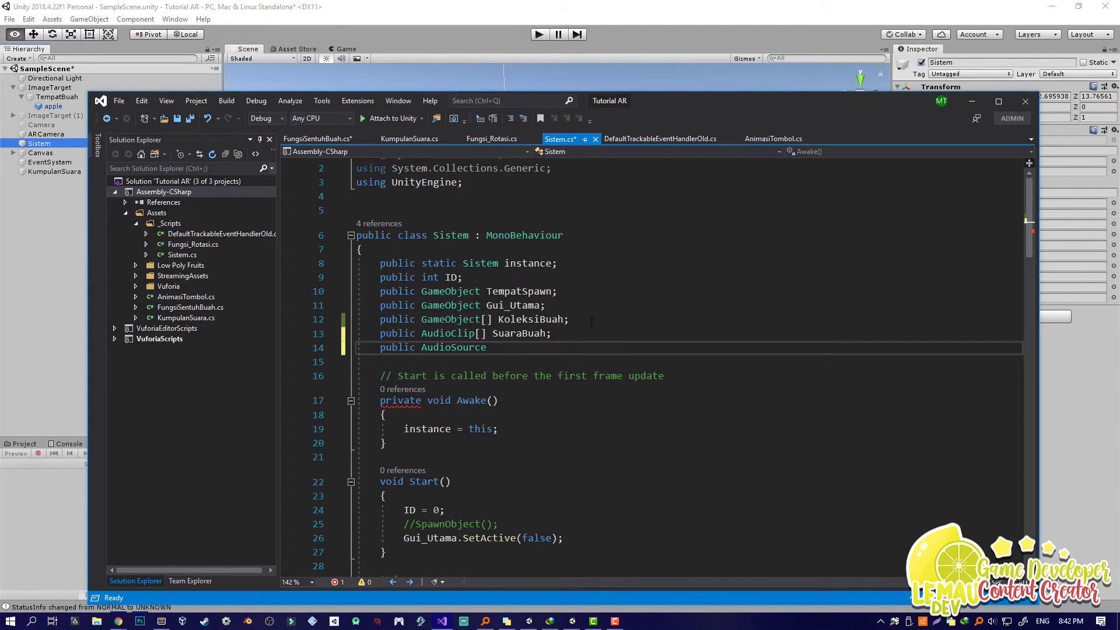
key("BackSpace")
key("BackSpace")
key("BackSpace")
key("BackSpace")
key("BackSpace")
key("BackSpace")
key("BackSpace")
key("BackSpace")
key("BackSpace")
key("BackSpace")
Replace the public AudioSource start with AudioSource Suara; below the SuaraBuah array and save the Sistem script.
type("Audios")
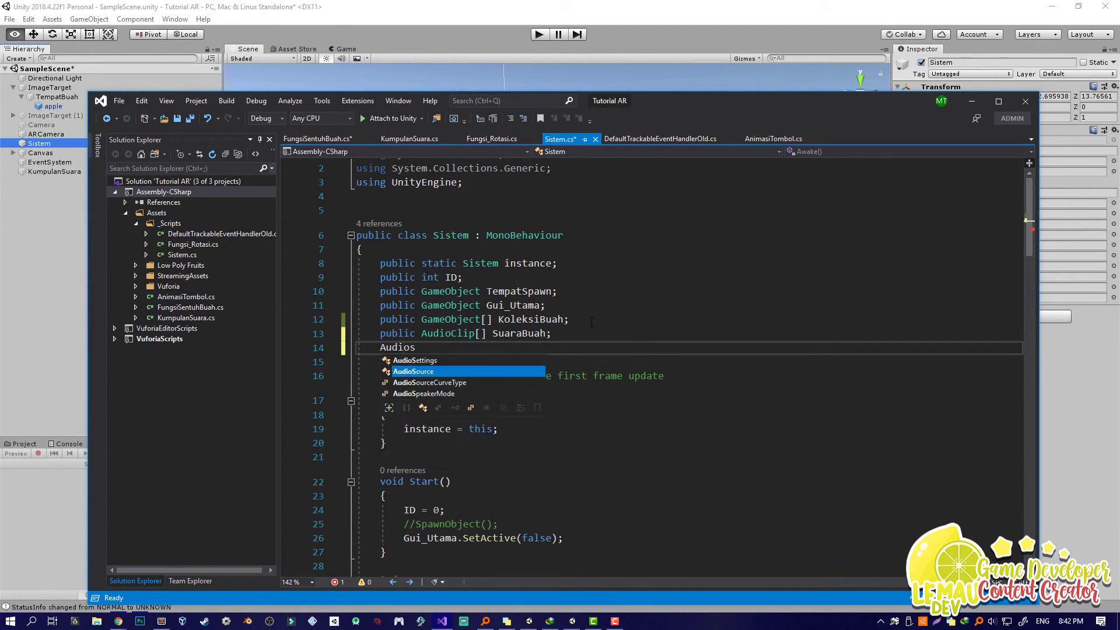
type("ro Suara")
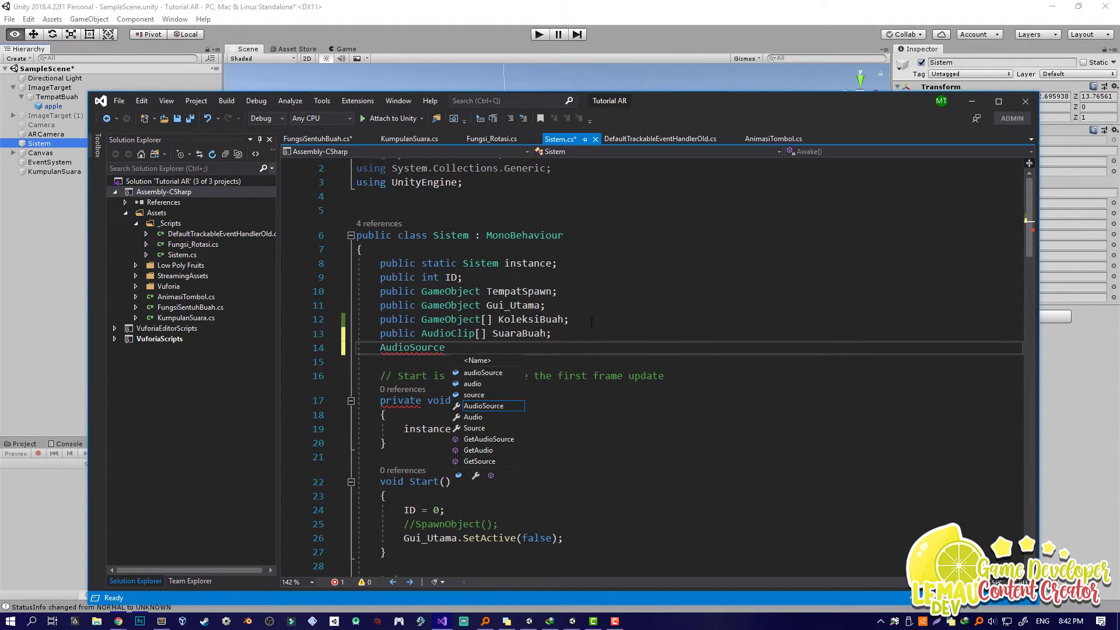
type(";")
key("ctrl+s")
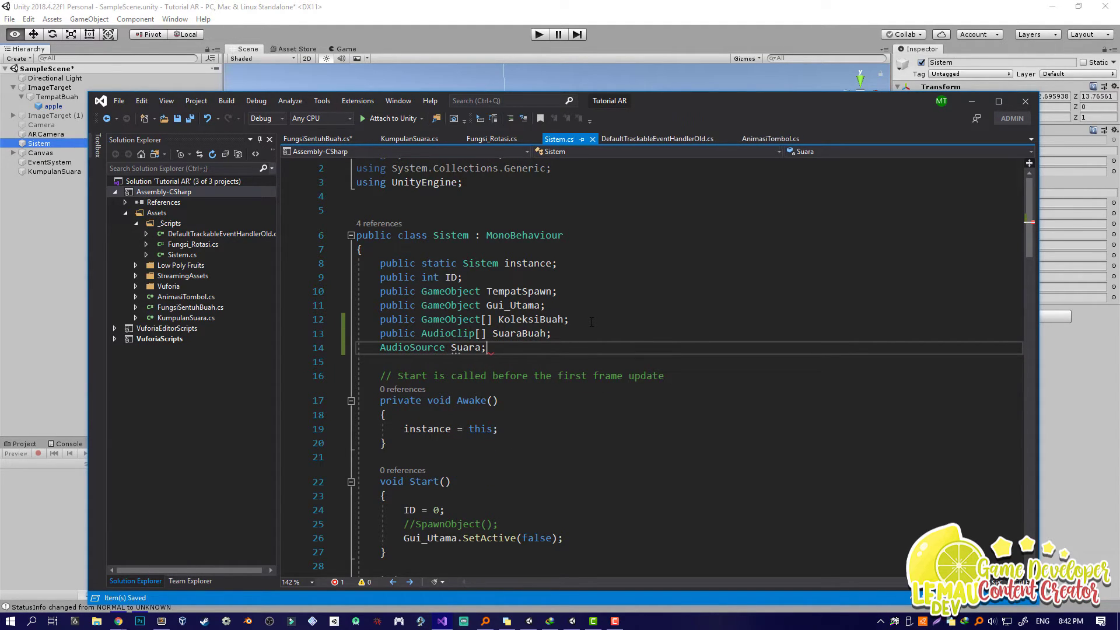
Add Suara = gameObject.AddComponent<AudioSource>(); at the end of the Start method and save the script.
left_click(499, 431)
scroll(500, 430, "down", 3)
left_click(467, 364)
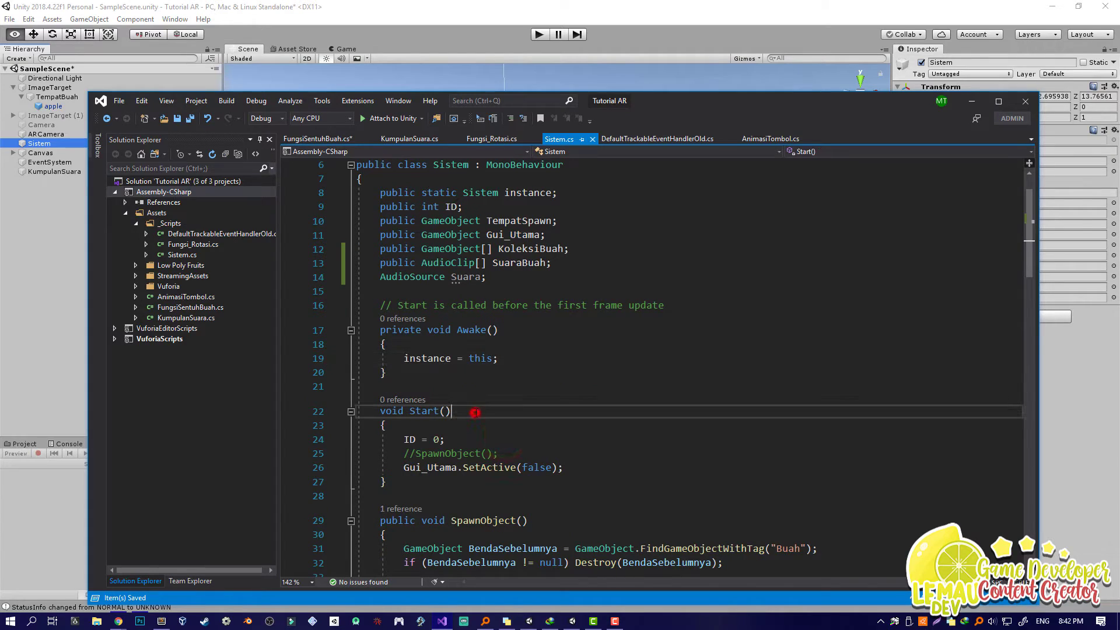
scroll(467, 412, "down", 2)
scroll(468, 377, "up", 3)
left_click(440, 431)
double_click(431, 276)
left_click(569, 470)
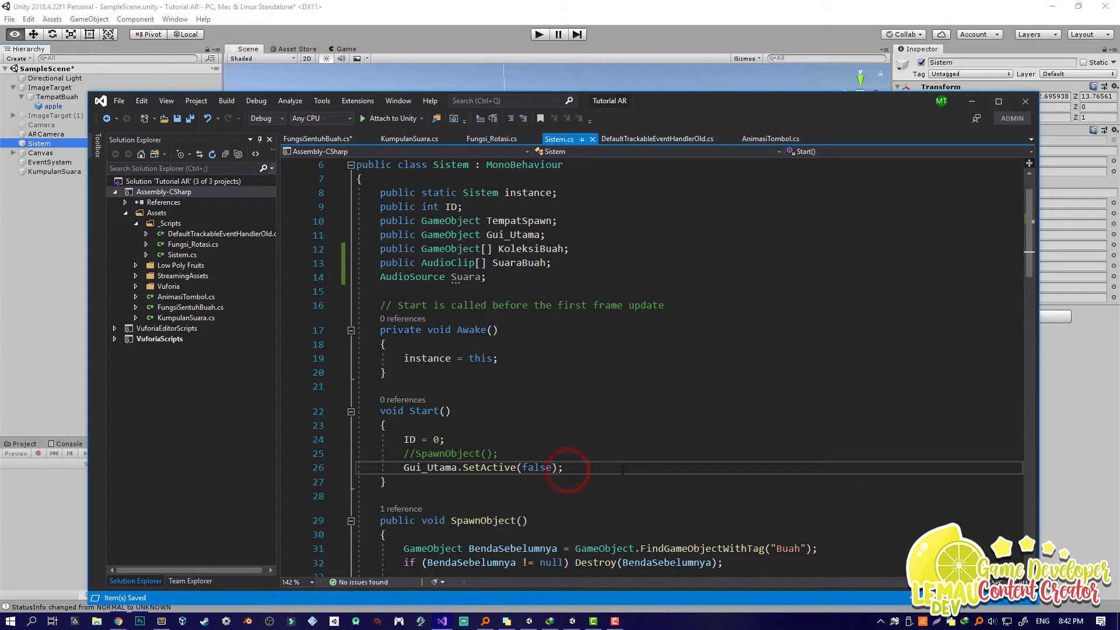
key("Return")
type("suara = ")
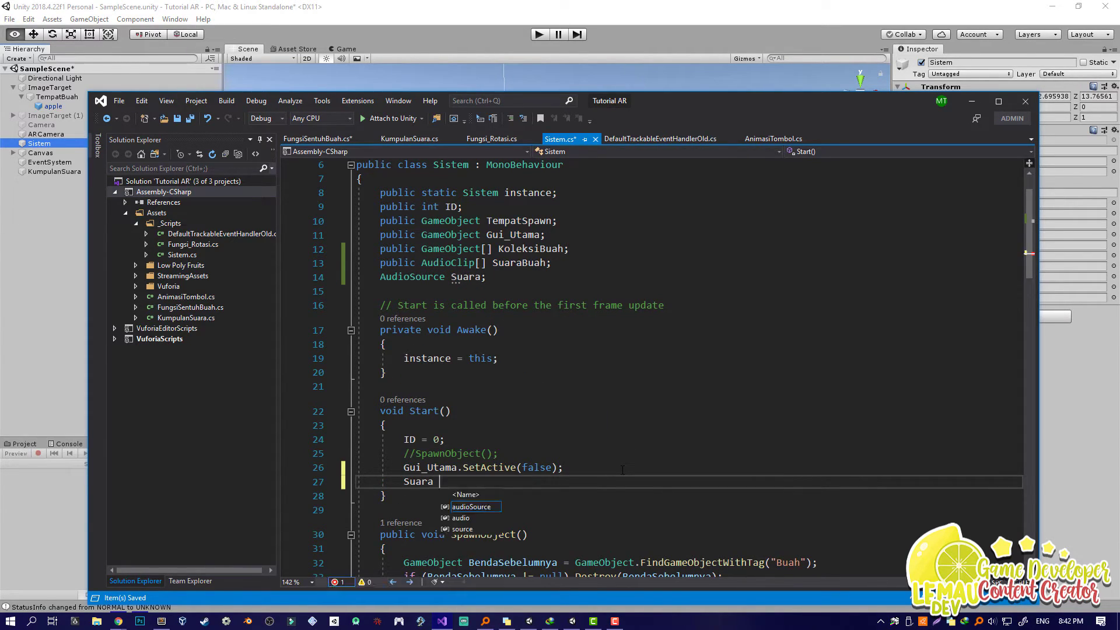
type("gameObject")
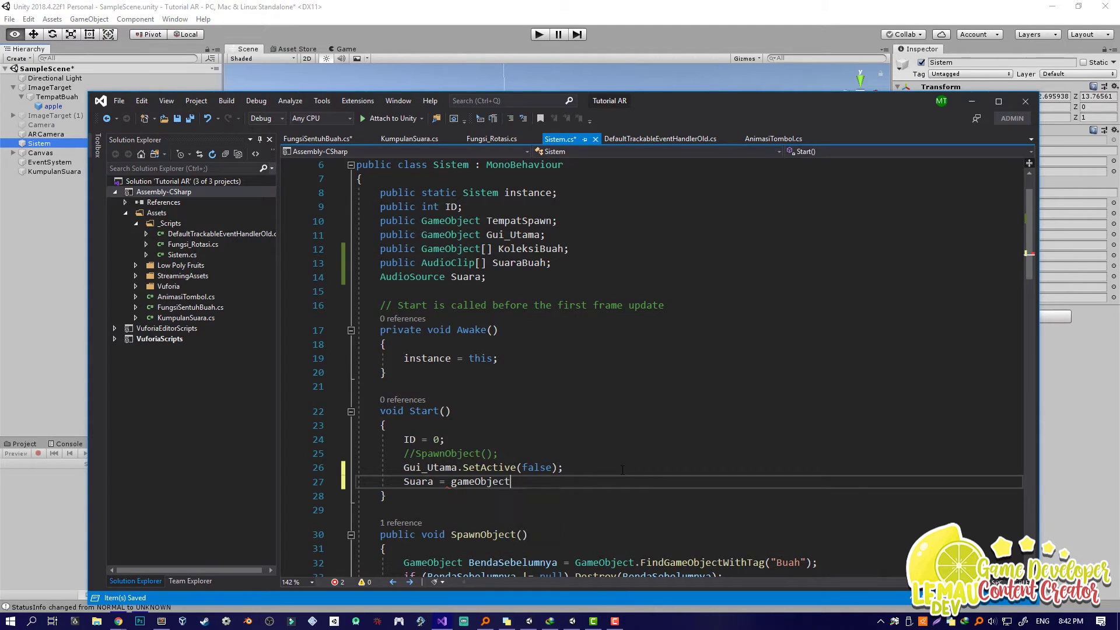
type(".AddComponent<sro")
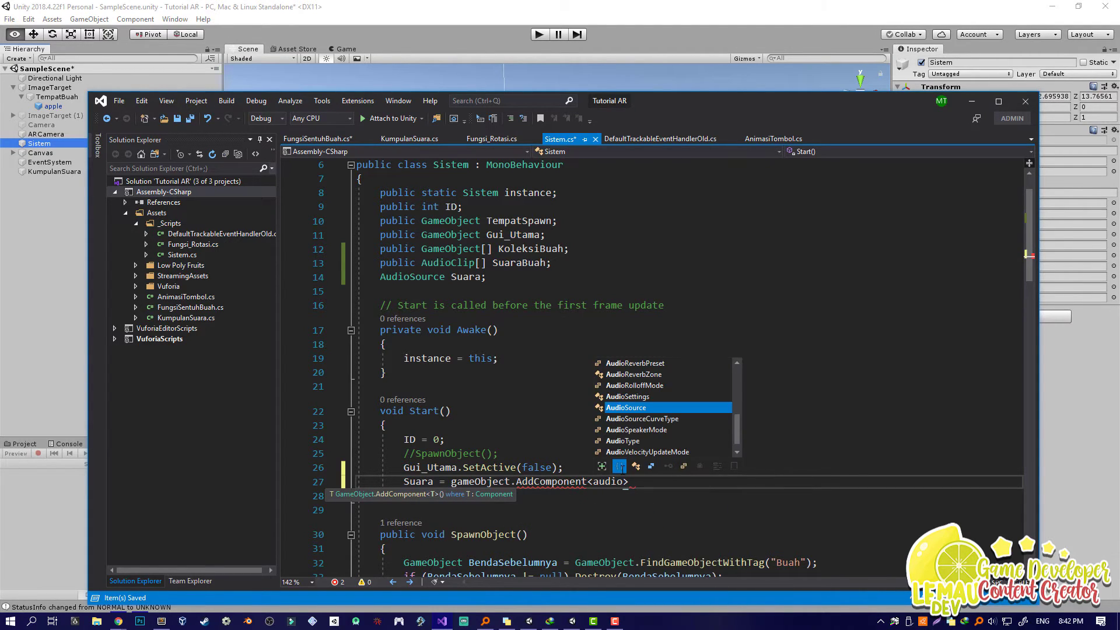
type(">")
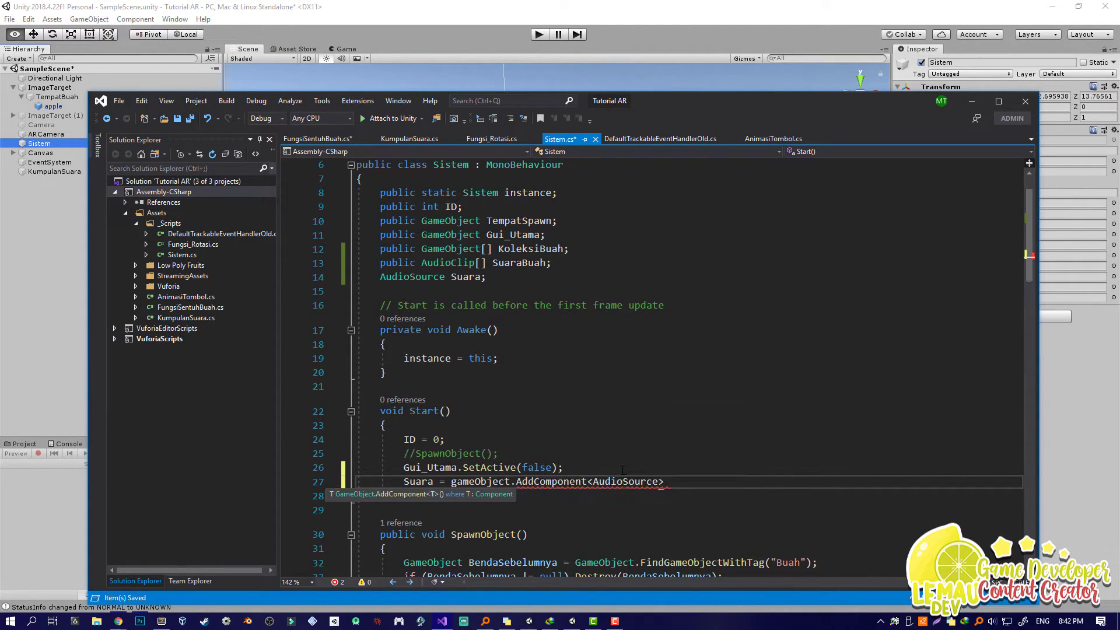
type("();")
key("ctrl+s")
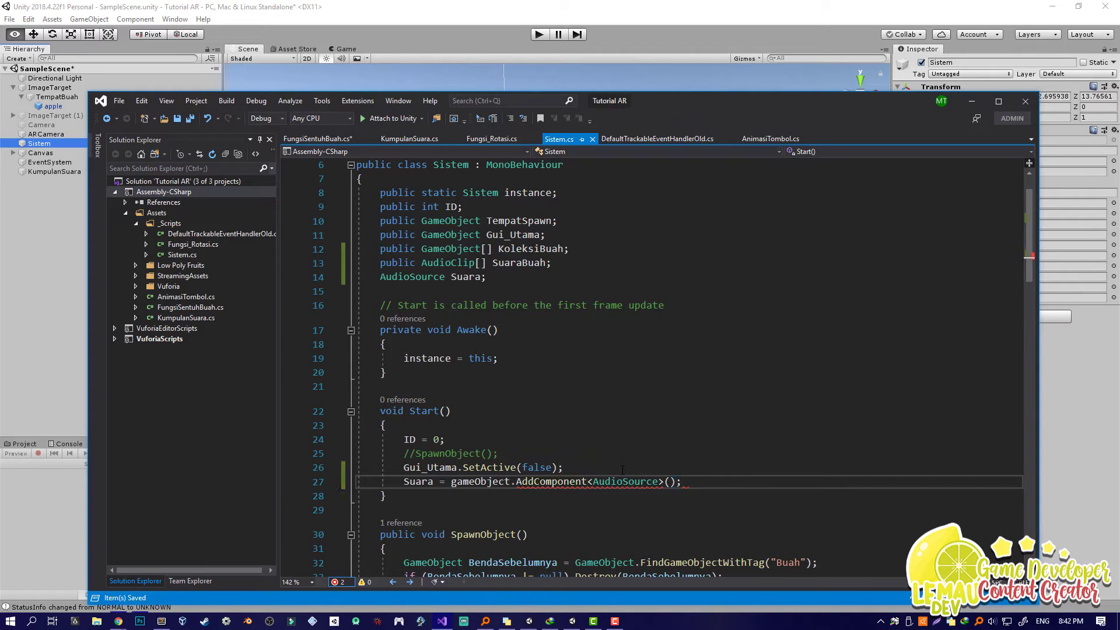
scroll(532, 376, "down", 5)
scroll(532, 376, "up", 2)
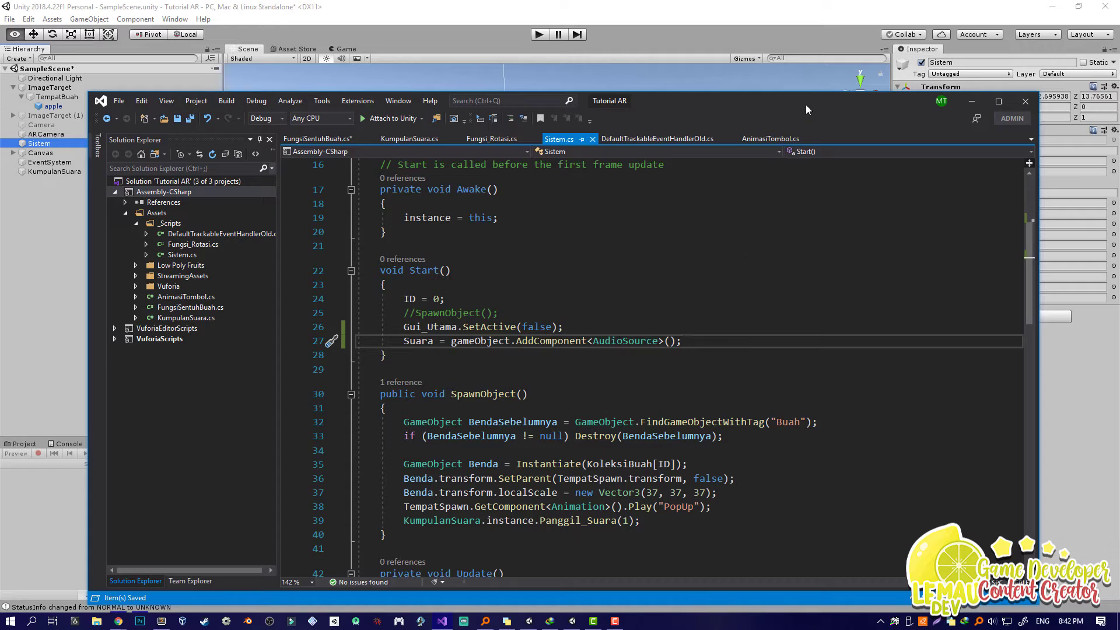
left_click_drag(804, 106, 741, 103)
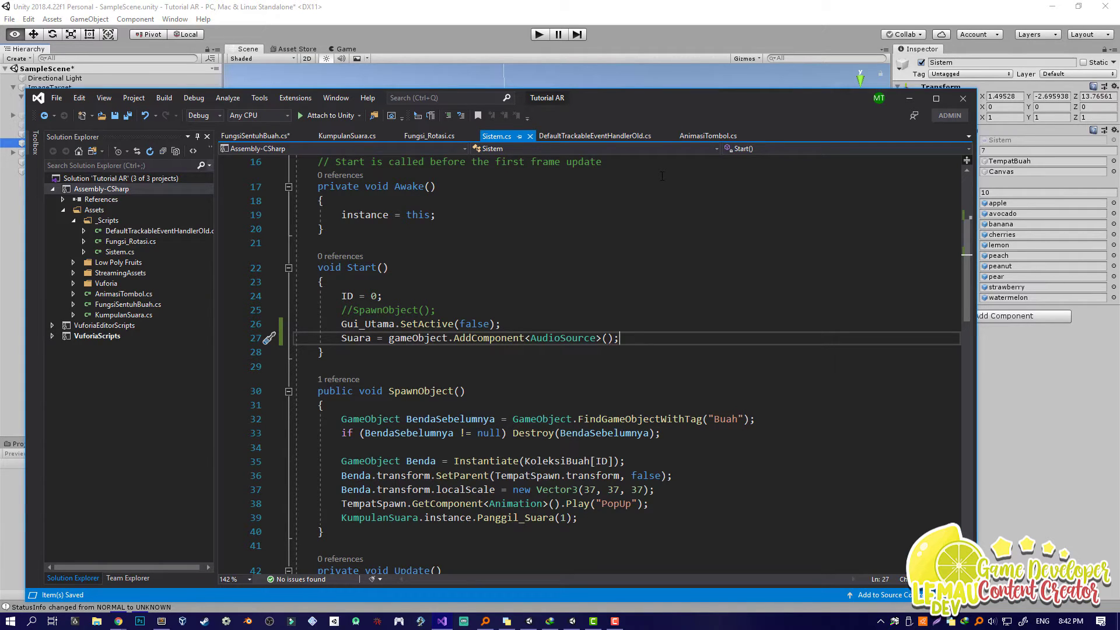
double_click(566, 340)
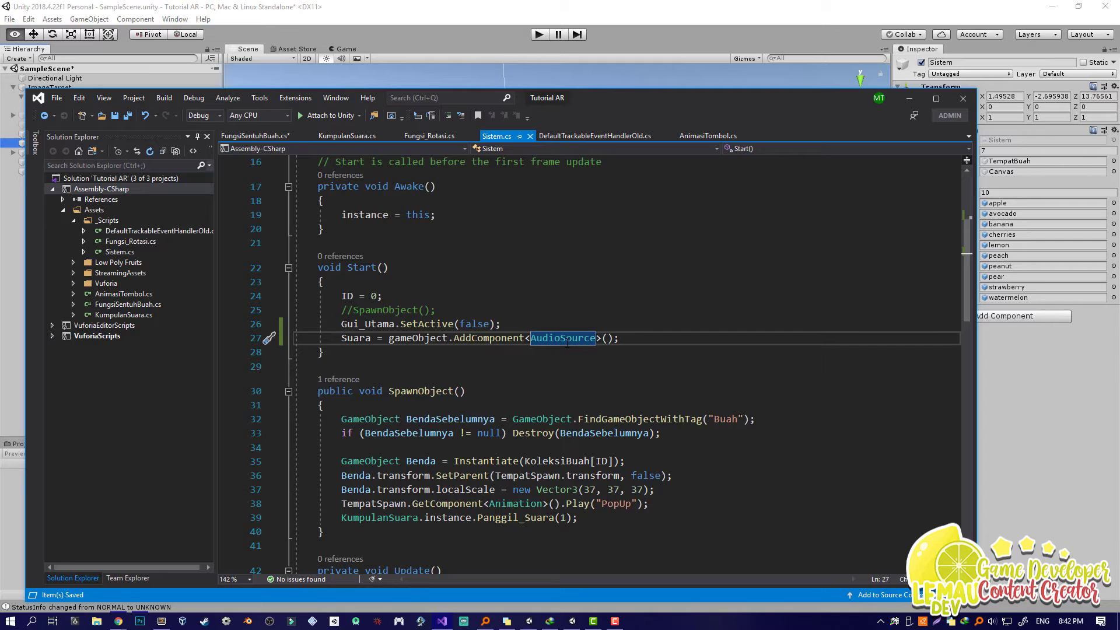
left_click(614, 404)
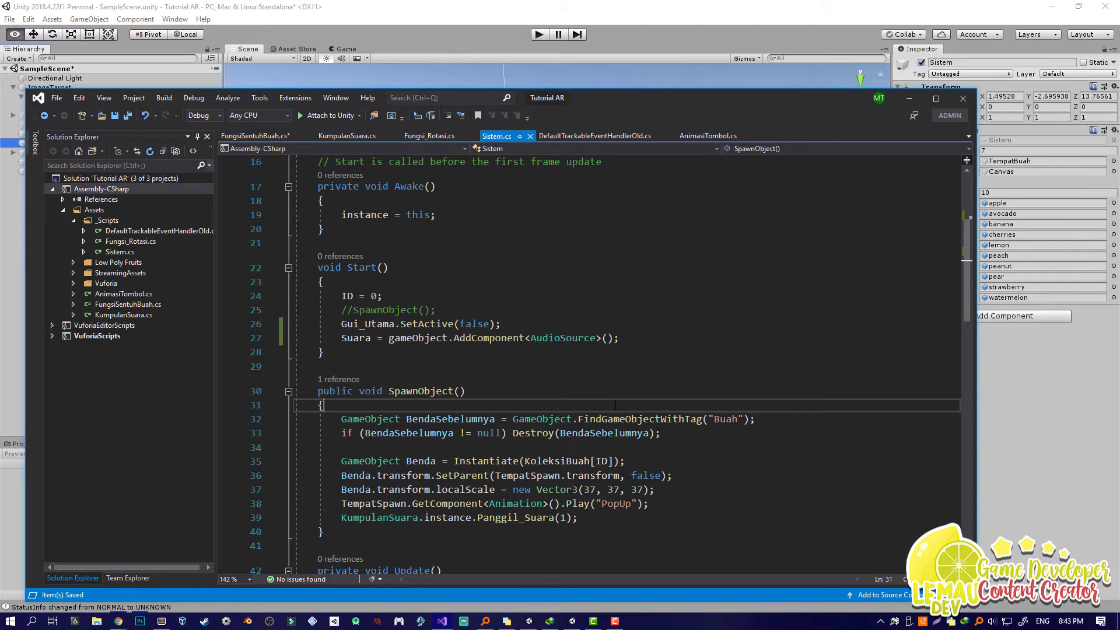
Add an empty public void PanggilSuaraBuah() method at the end of the Sistem class.
scroll(615, 404, "down", 14)
scroll(488, 395, "up", 10)
scroll(488, 395, "up", 7)
scroll(488, 395, "down", 18)
left_click(346, 416)
key("Return")
key("Return")
key("Return")
type("public void PanggilSyua")
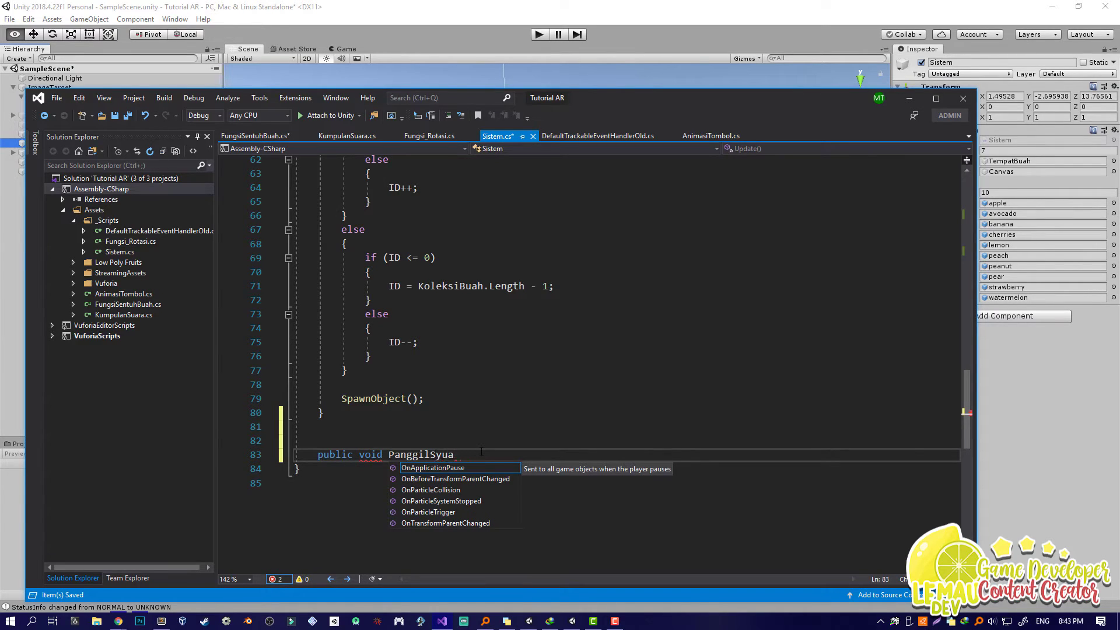
type("raBuah()")
key("Return")
type("{")
key("Return")
Fill PanggilSuaraBuah with Suara.clip = SuaraBuah[ID]; and Suara.Play(); and save the Sistem script.
scroll(498, 441, "up", 3)
scroll(498, 442, "up", 17)
left_click(404, 265)
scroll(580, 366, "down", 7)
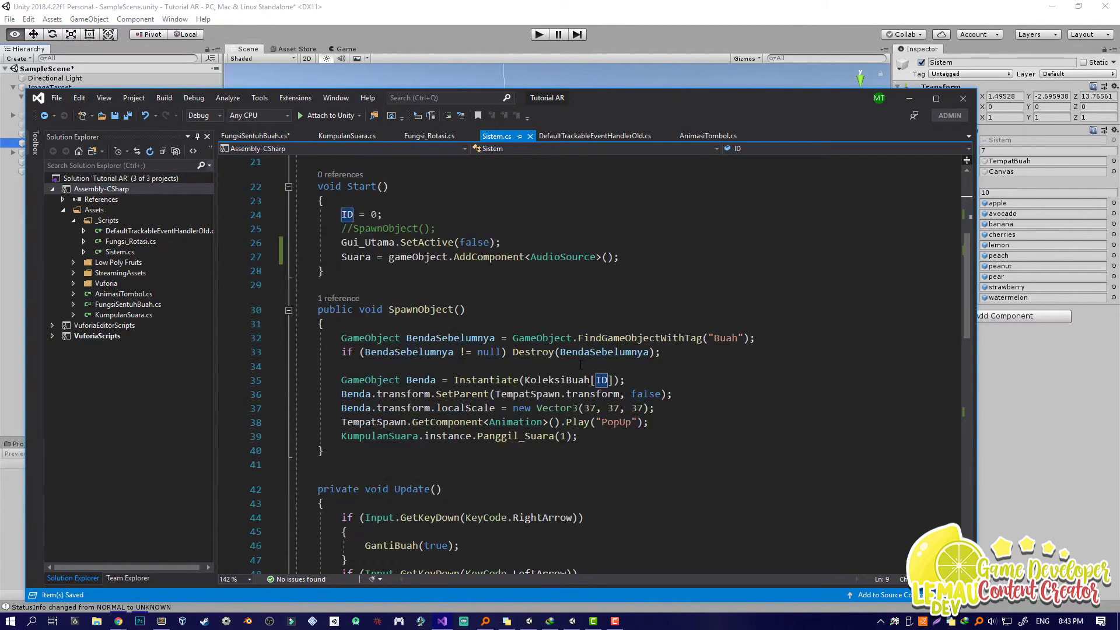
scroll(525, 350, "down", 16)
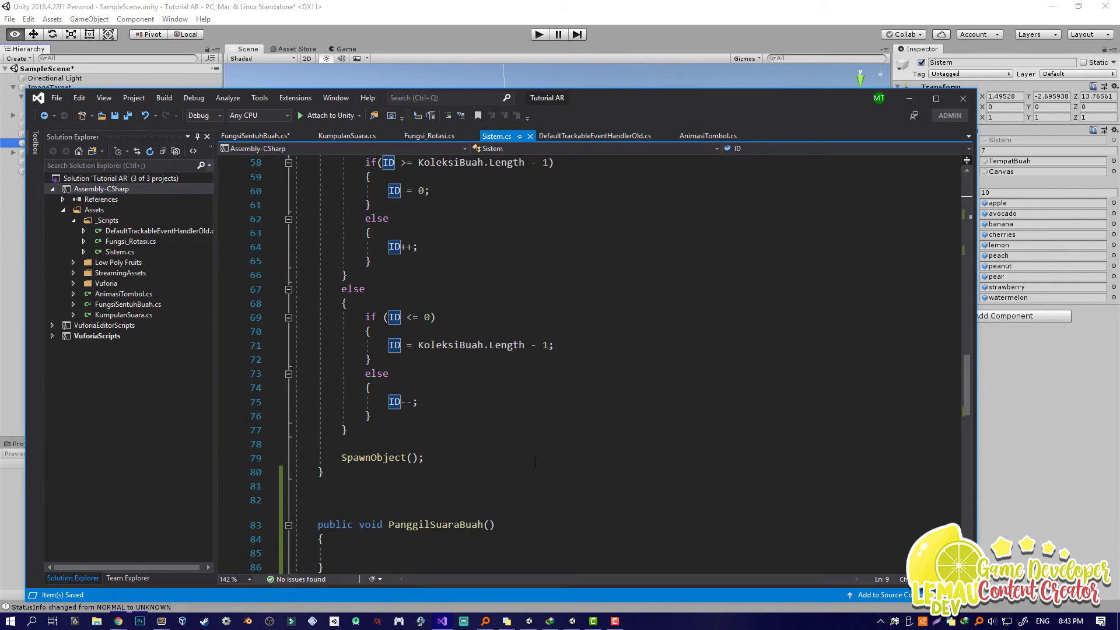
left_click(369, 412)
type("Suara")
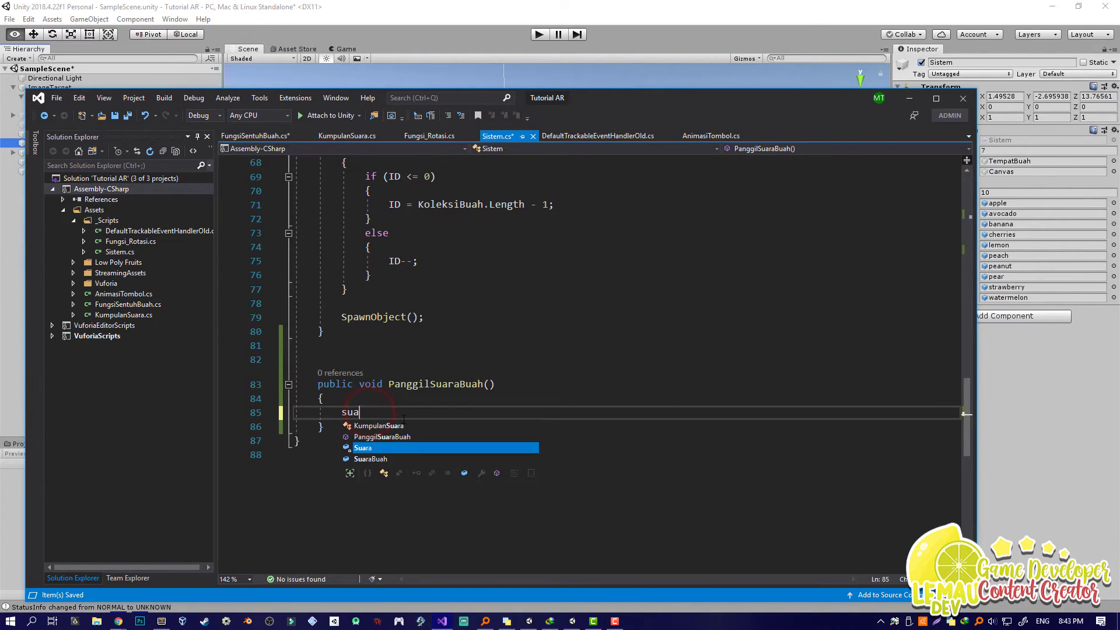
key("Escape")
type("ara.clip")
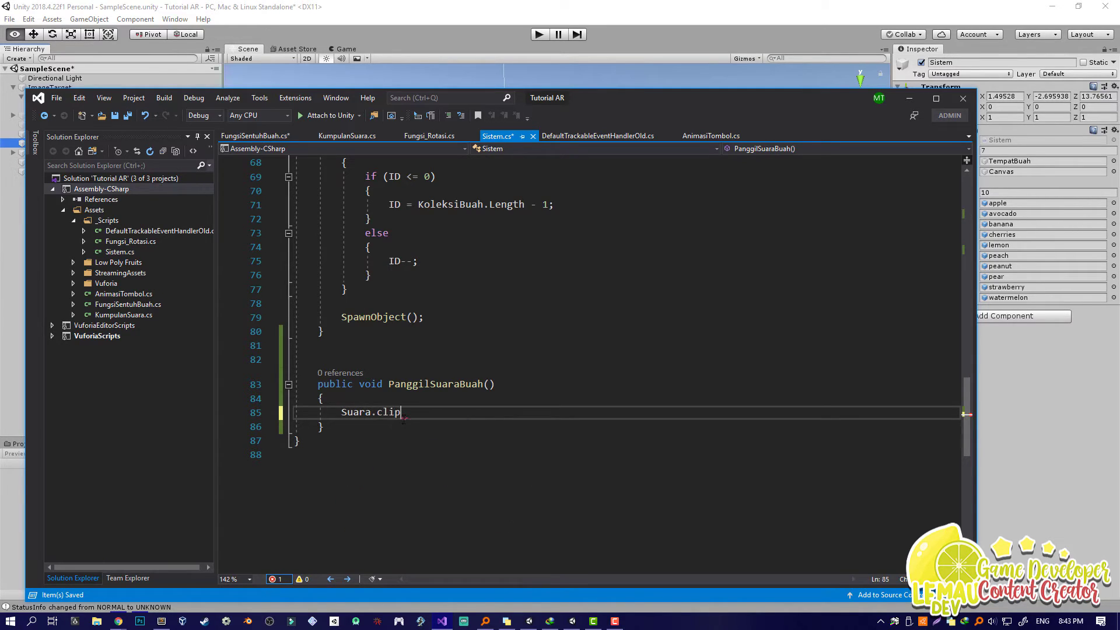
type(" = SuaraBuah[]")
key("Left")
type("ID")
key("Right")
type(";")
key("Return")
type("Suara.Play")
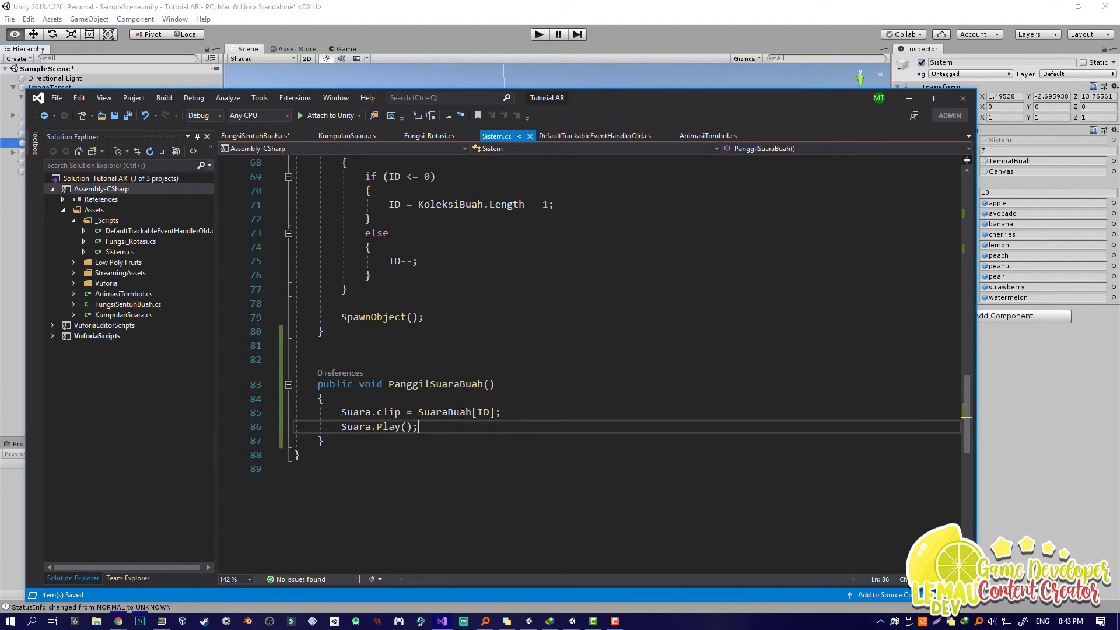
Switch to Unity and assign all fruit clips from the _Audio folder, Apel through Watermelon, to Sistem's Suara Buah array.
scroll(463, 413, "up", 20)
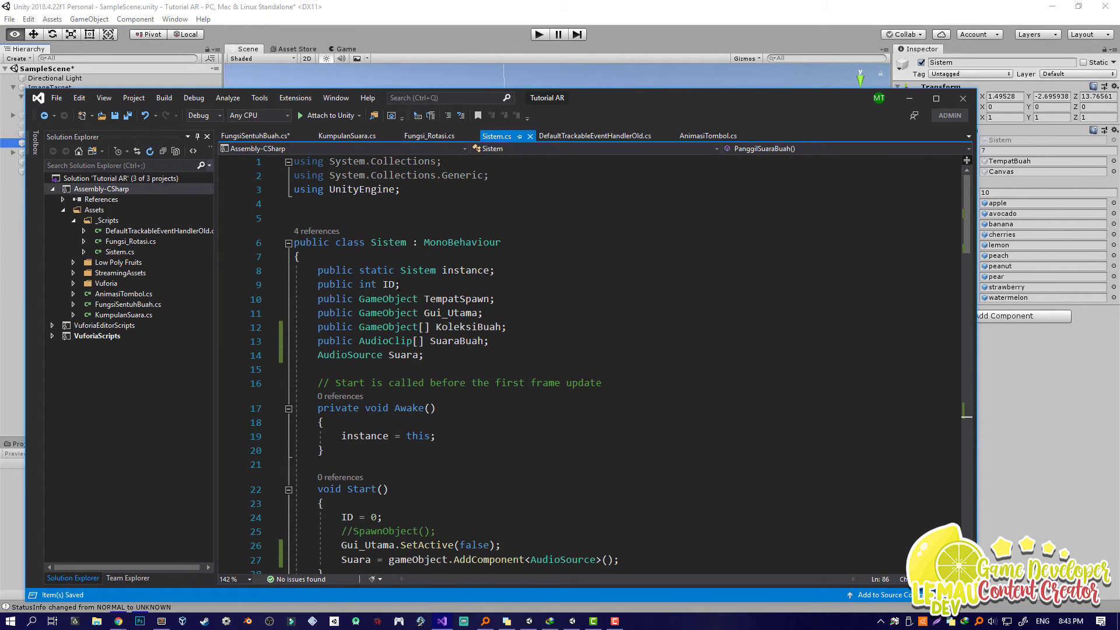
left_click(459, 341)
left_click(989, 358)
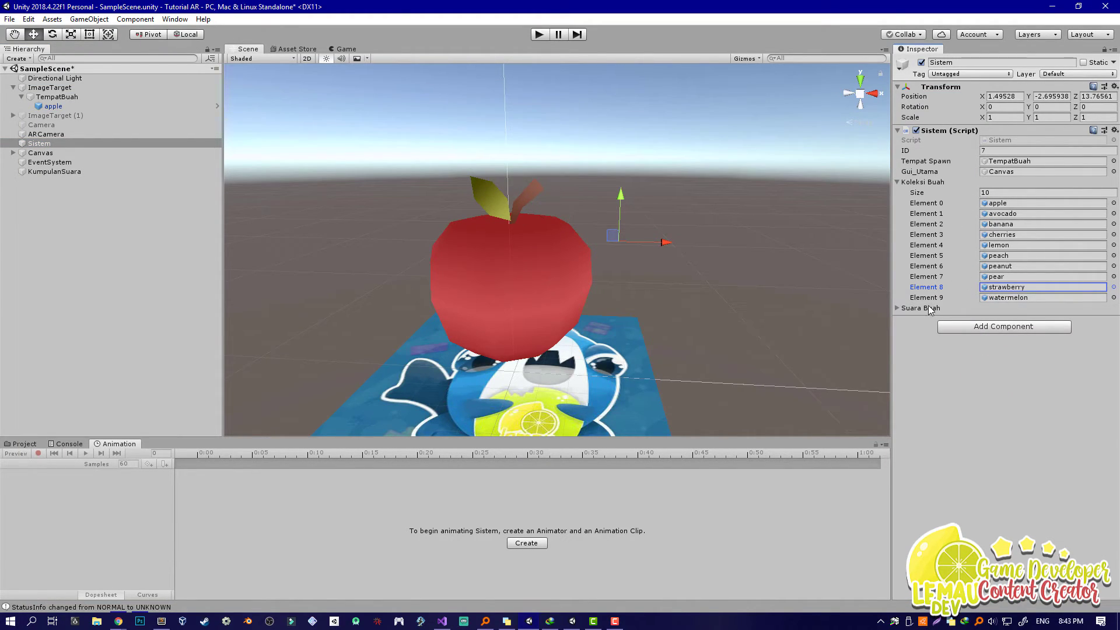
left_click(897, 309)
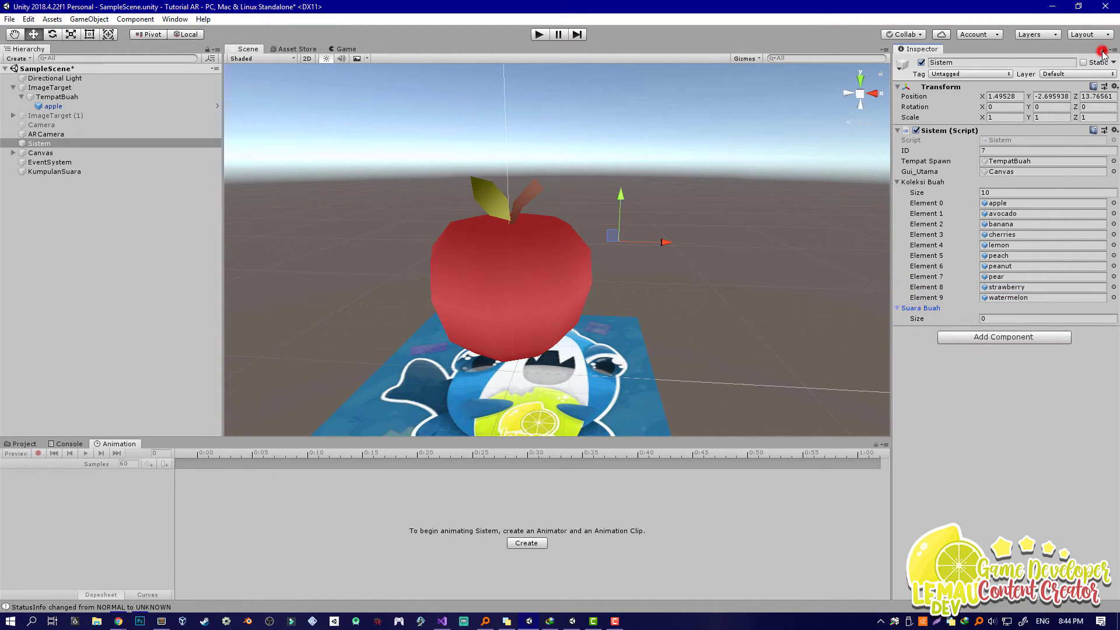
left_click(33, 443)
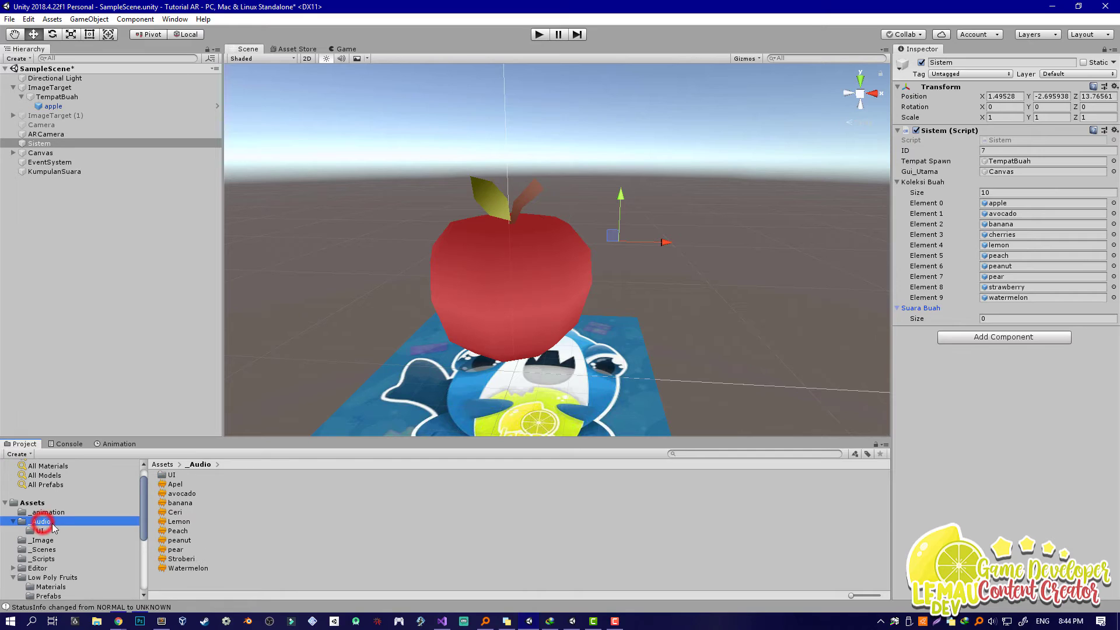
left_click(175, 485)
left_click(184, 569, "shift")
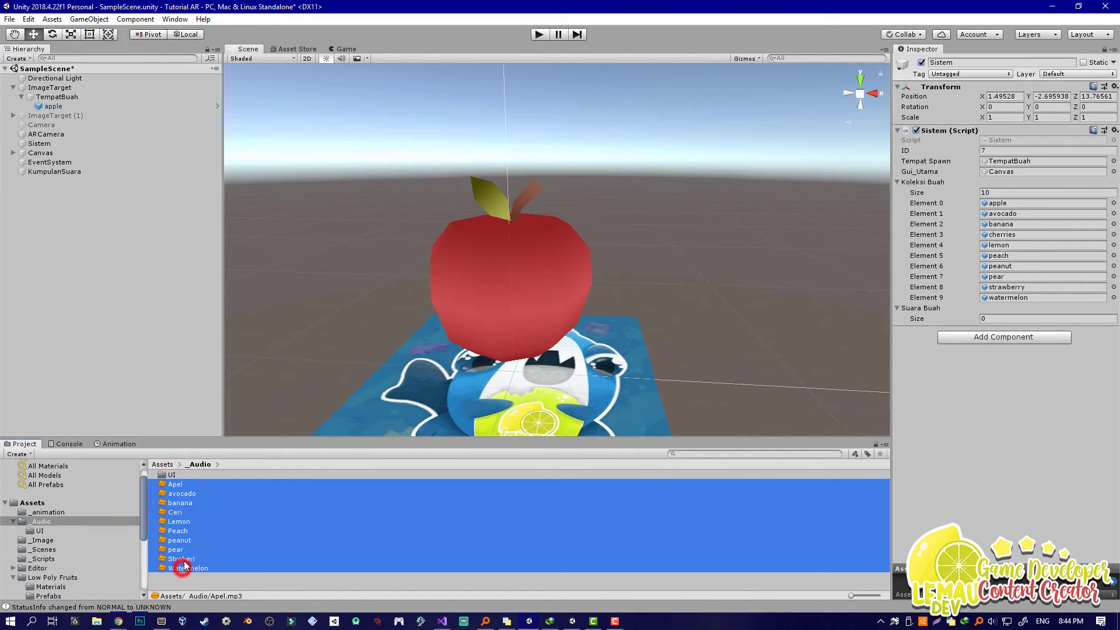
left_click_drag(168, 492, 889, 387)
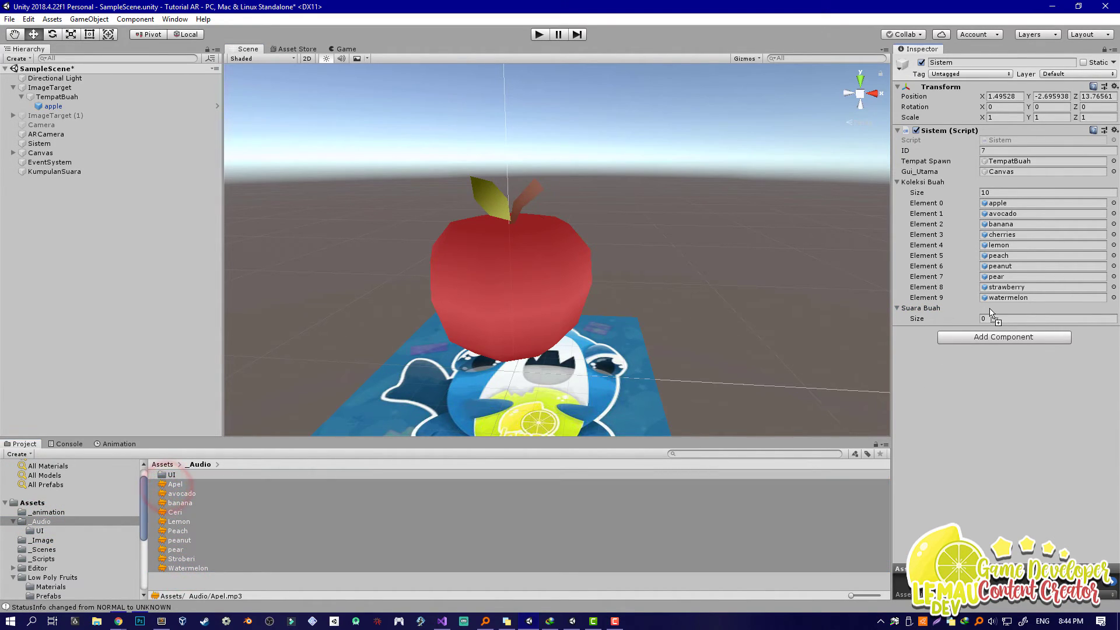
left_click_drag(989, 314, 993, 318)
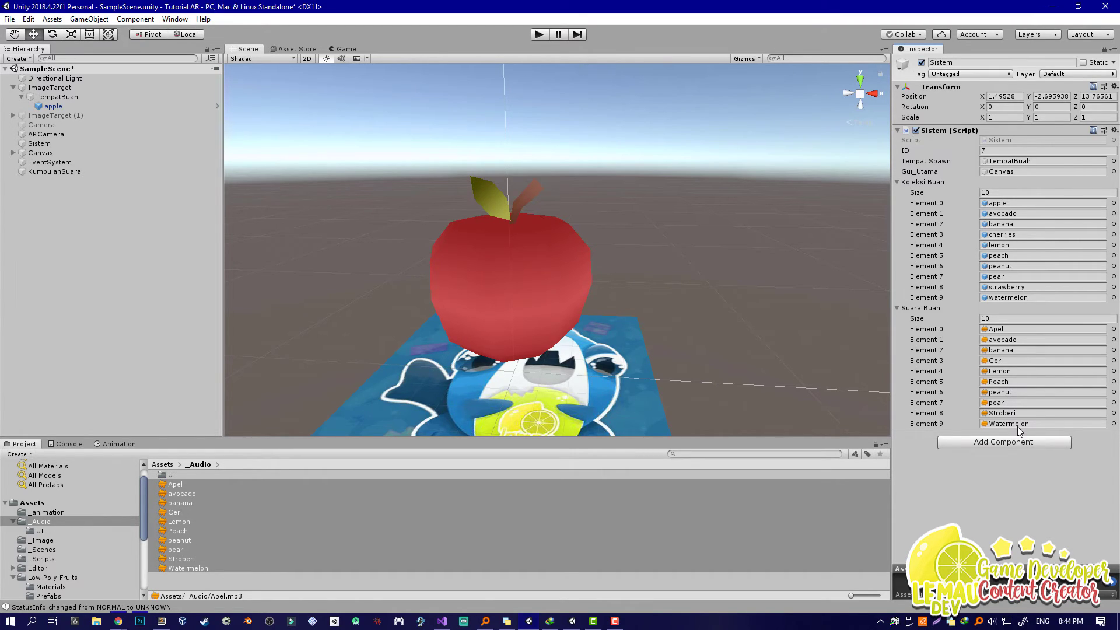
Run the scene, touch the apple several times, inspect the Audio Source on Sistem, and stop Play mode.
left_click(36, 502)
left_click(540, 36)
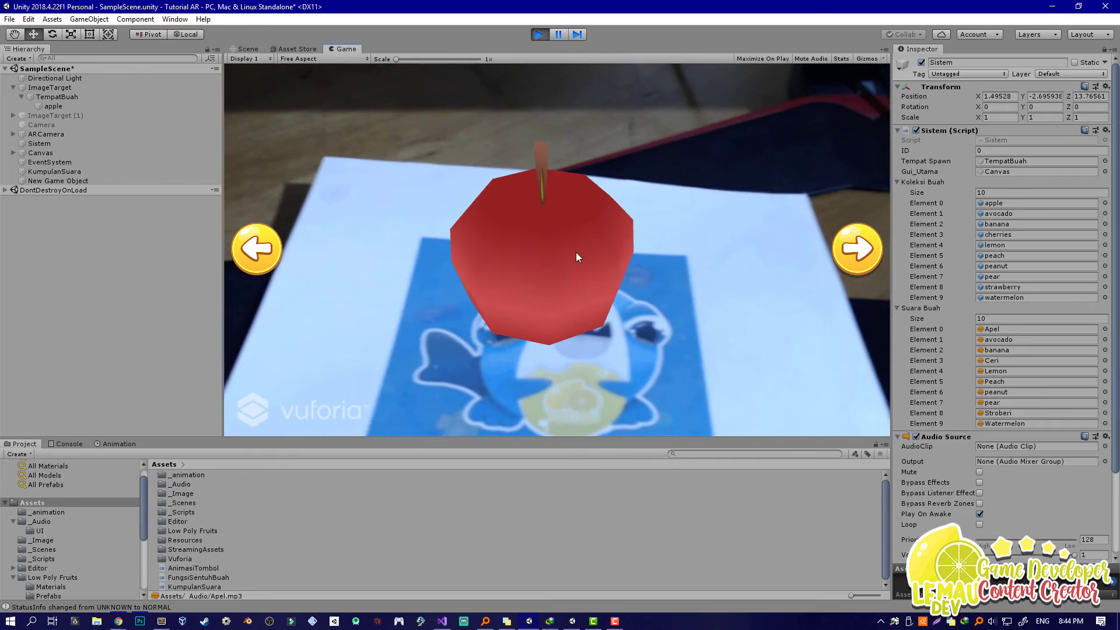
left_click(561, 274)
left_click(569, 288)
scroll(1012, 356, "down", 3)
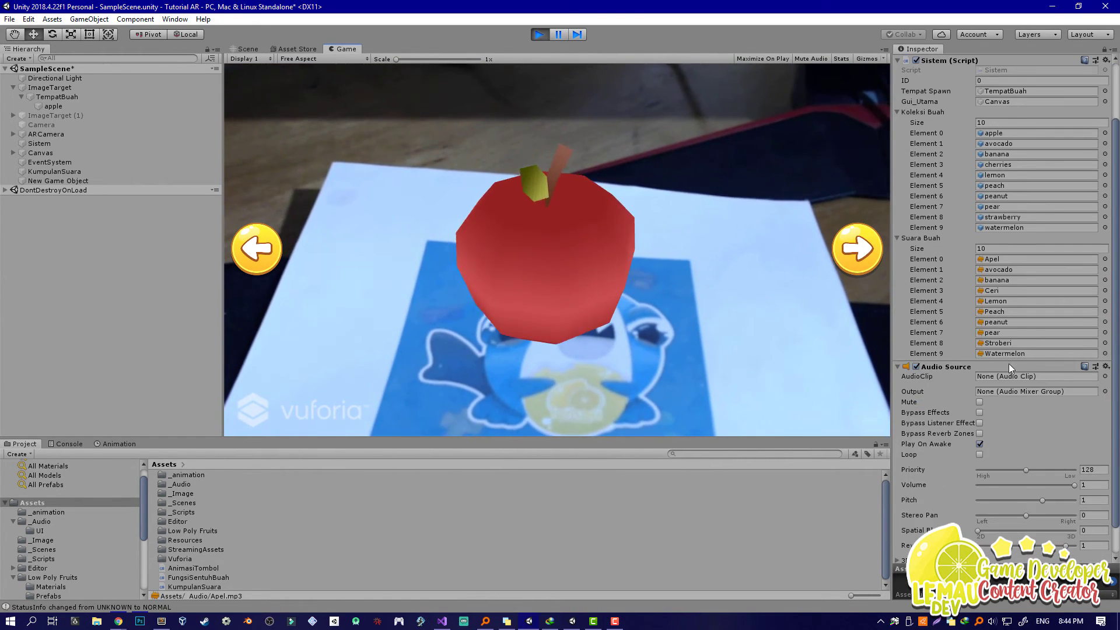
left_click(594, 292)
left_click(540, 37)
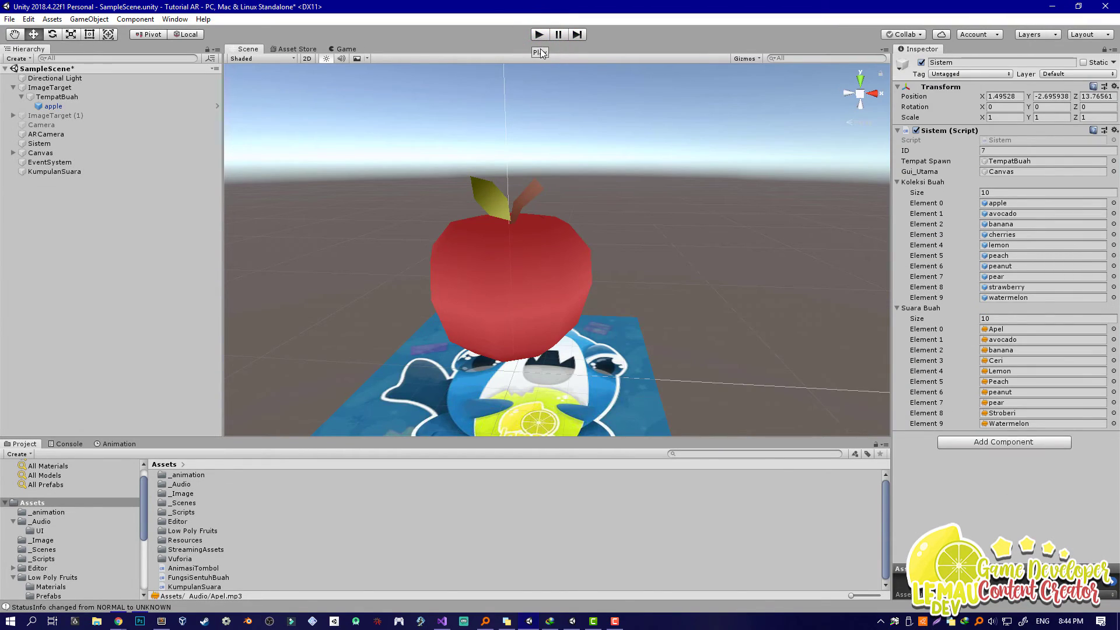
In the FungsiSentuhBuah script, add Sistem.instance.PanggilSuaraBuah(); below the animation call in OnMouseDown, and return to Unity.
key("alt+Tab")
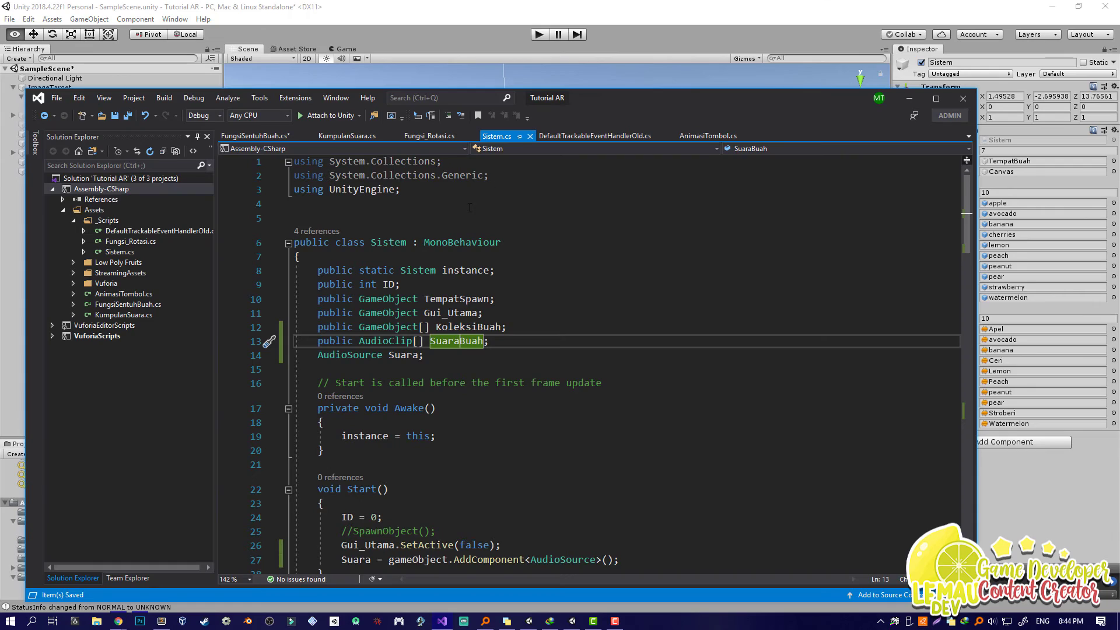
left_click(550, 271)
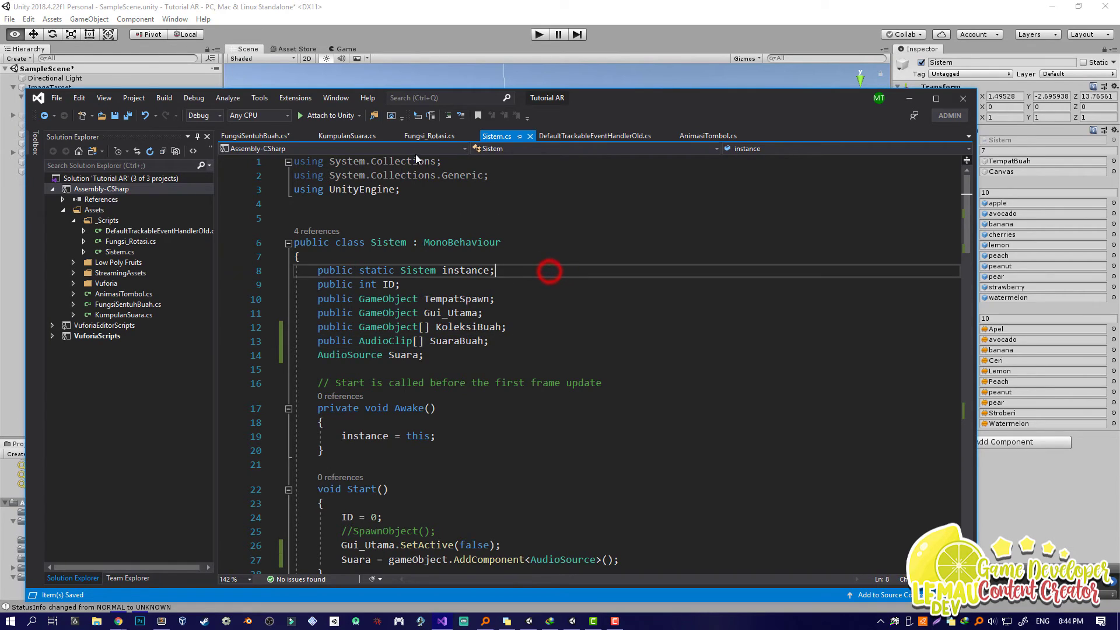
left_click(270, 136)
left_click(390, 297)
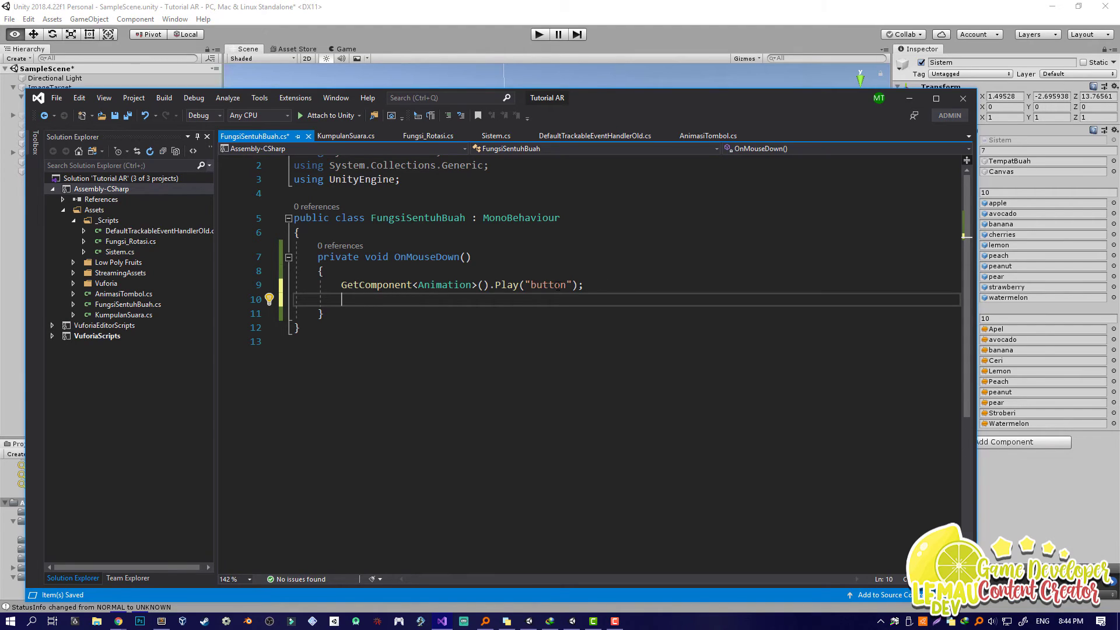
type("Sistem.instance.PanggilSuaraBuah();")
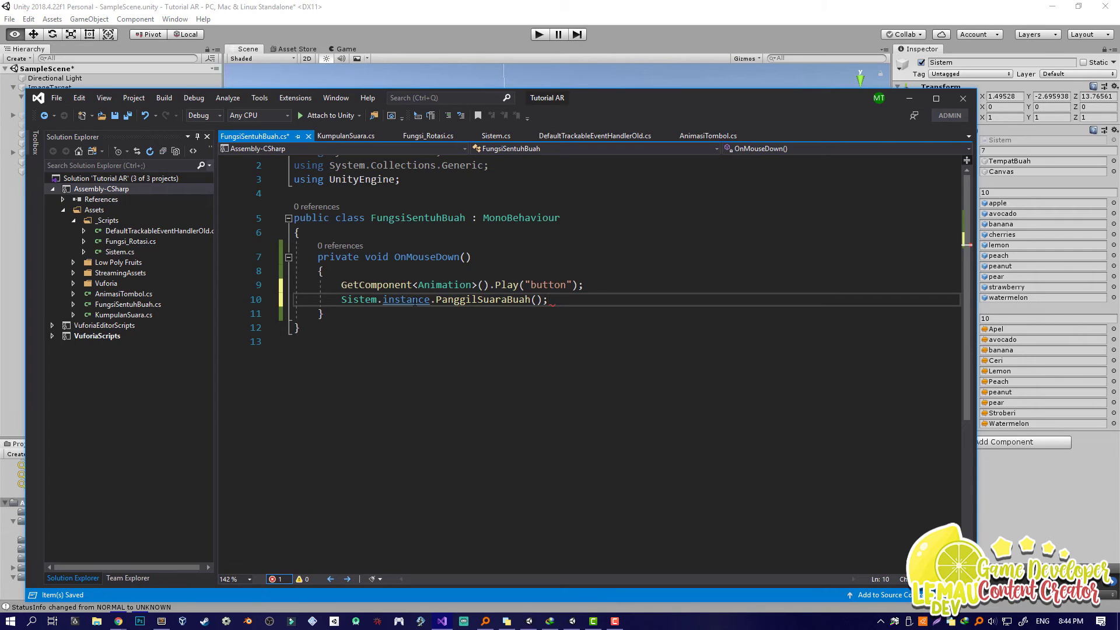
left_click(460, 3)
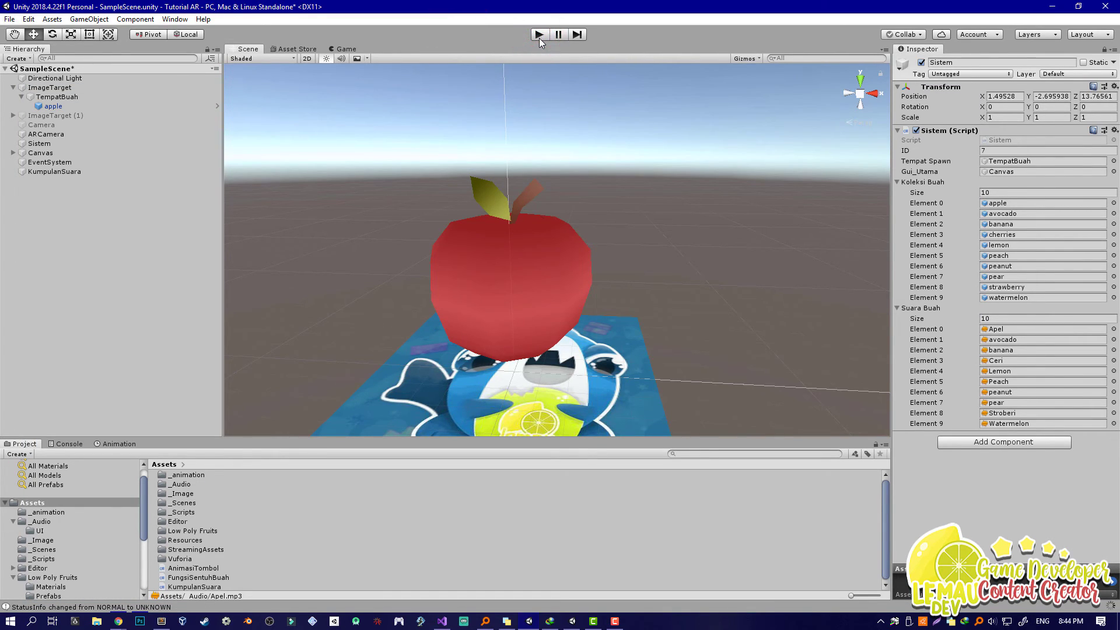
Run the scene and advance through avocado, banana and cherries, touching each fruit to test its voice clip.
left_click(539, 36)
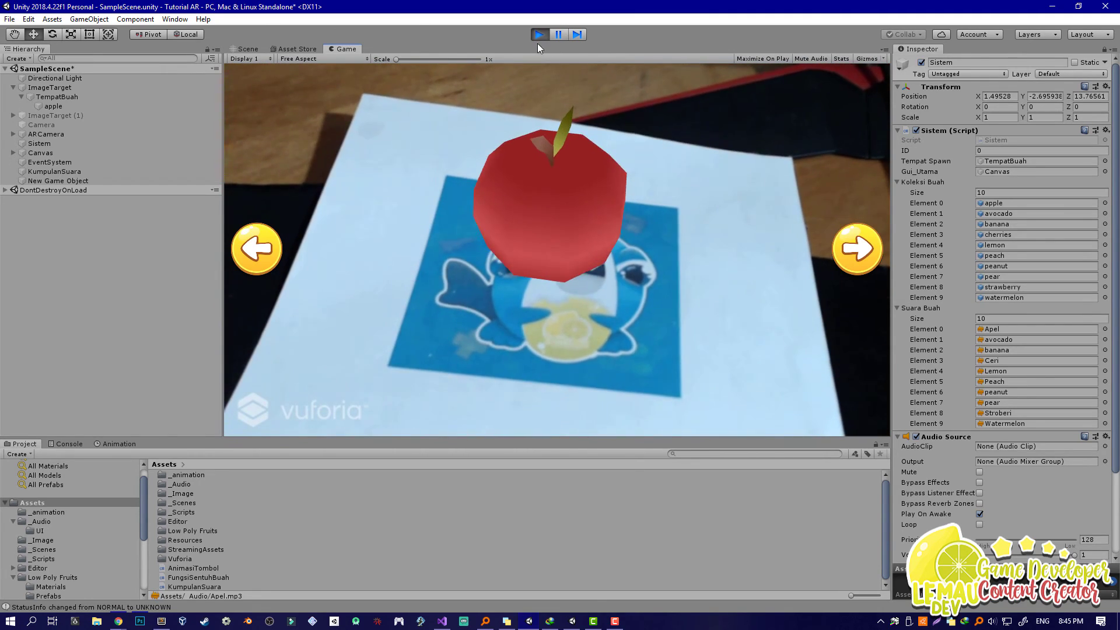
left_click(850, 247)
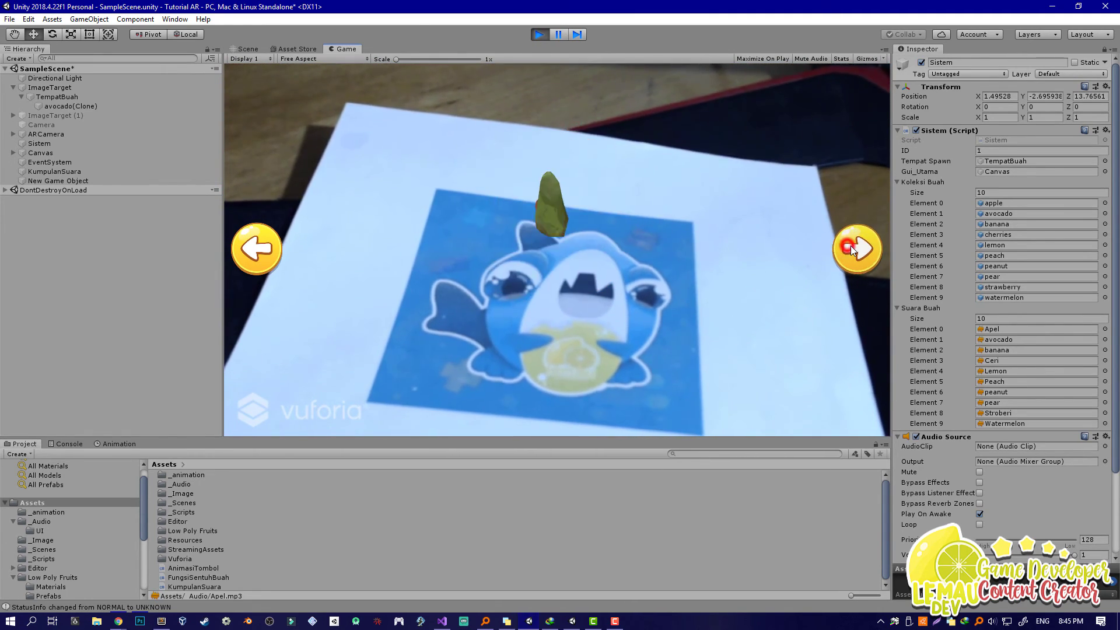
left_click(539, 250)
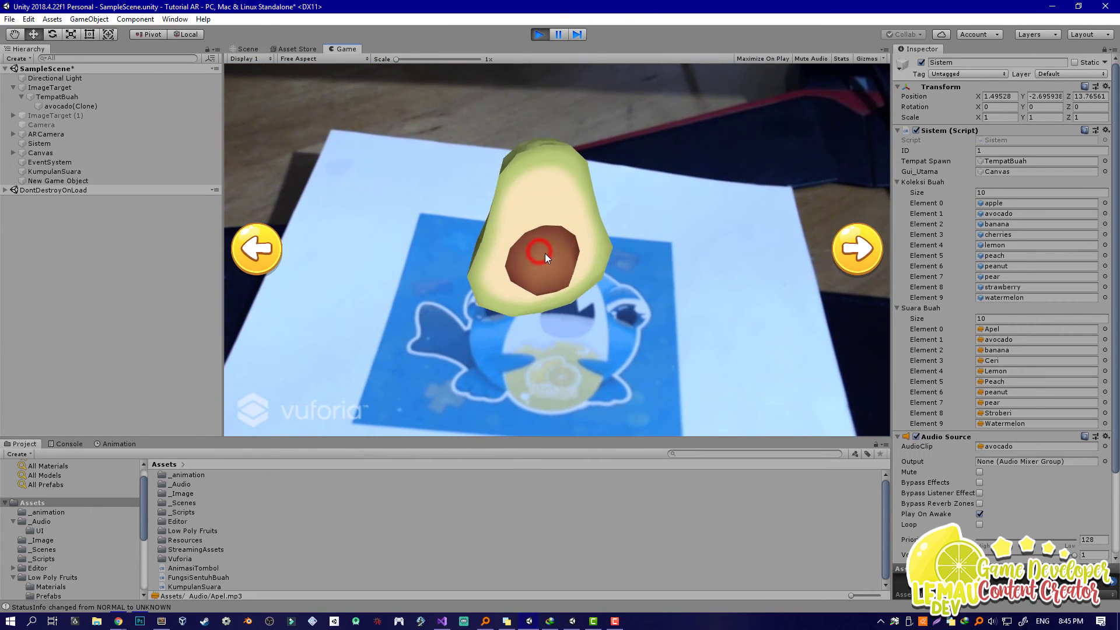
left_click(537, 264)
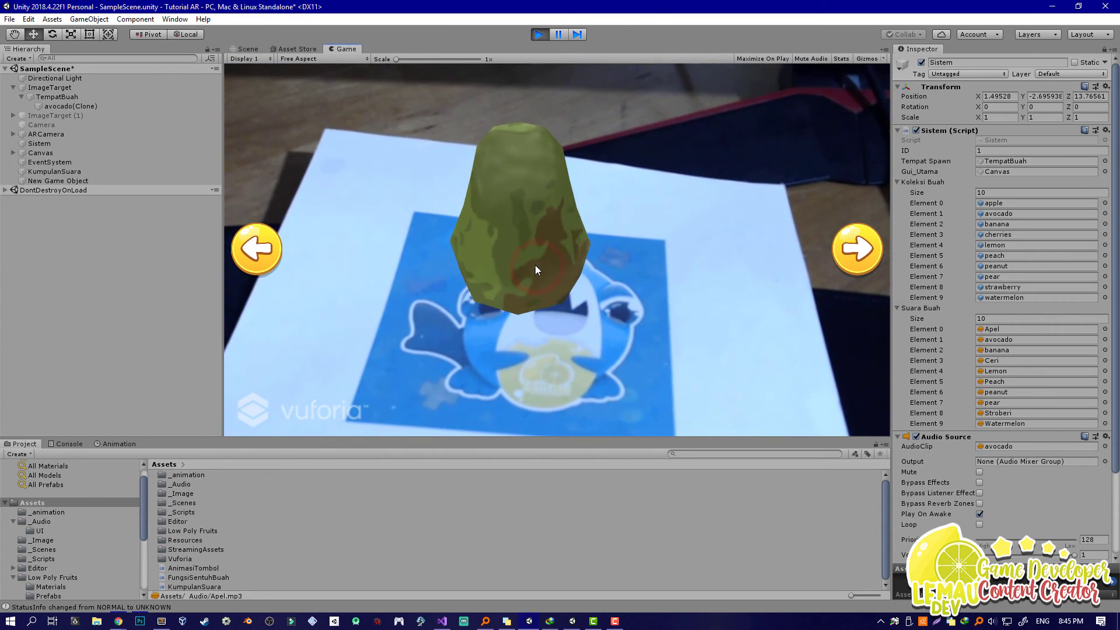
left_click(533, 255)
left_click(852, 251)
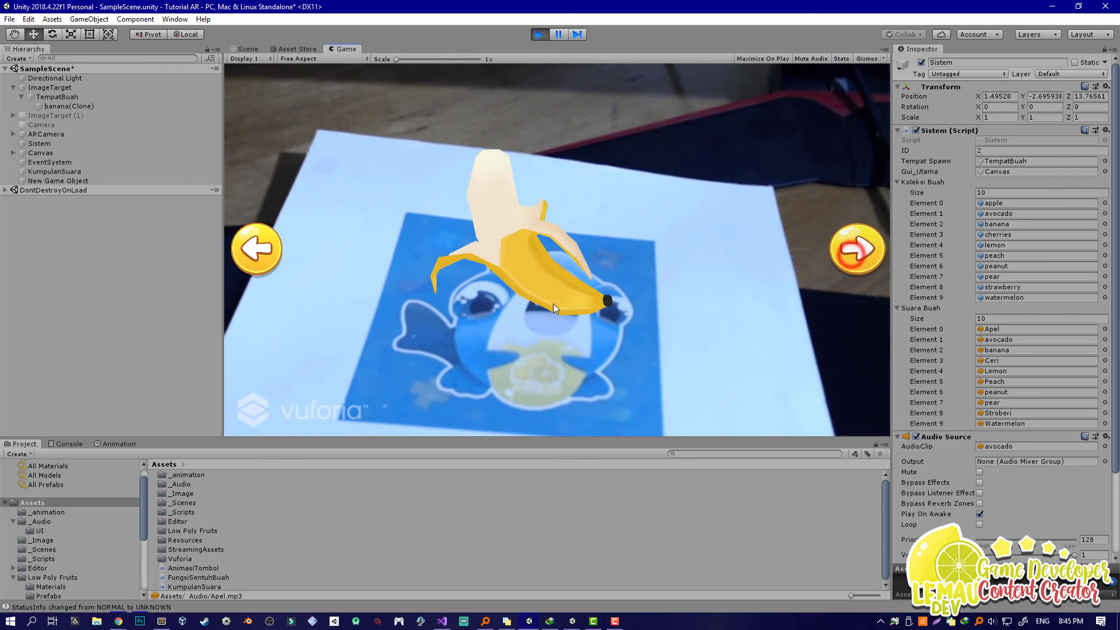
left_click(524, 282)
left_click(853, 253)
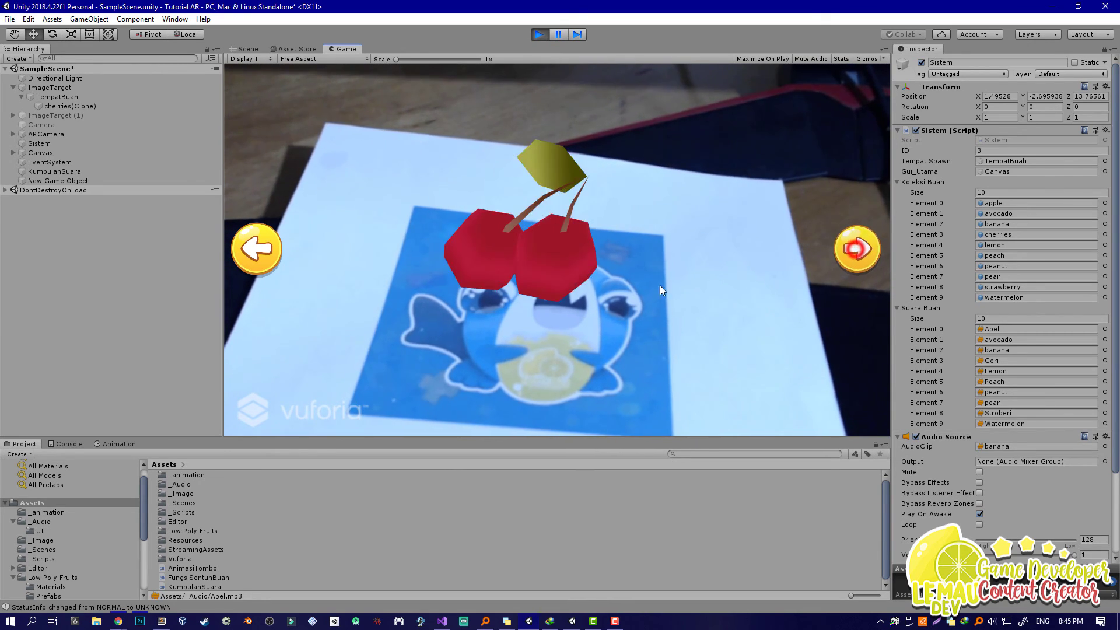
left_click(562, 276)
Advance through lemon, peach, peanut and pear in the running scene, touching each fruit to test its sound.
left_click(853, 252)
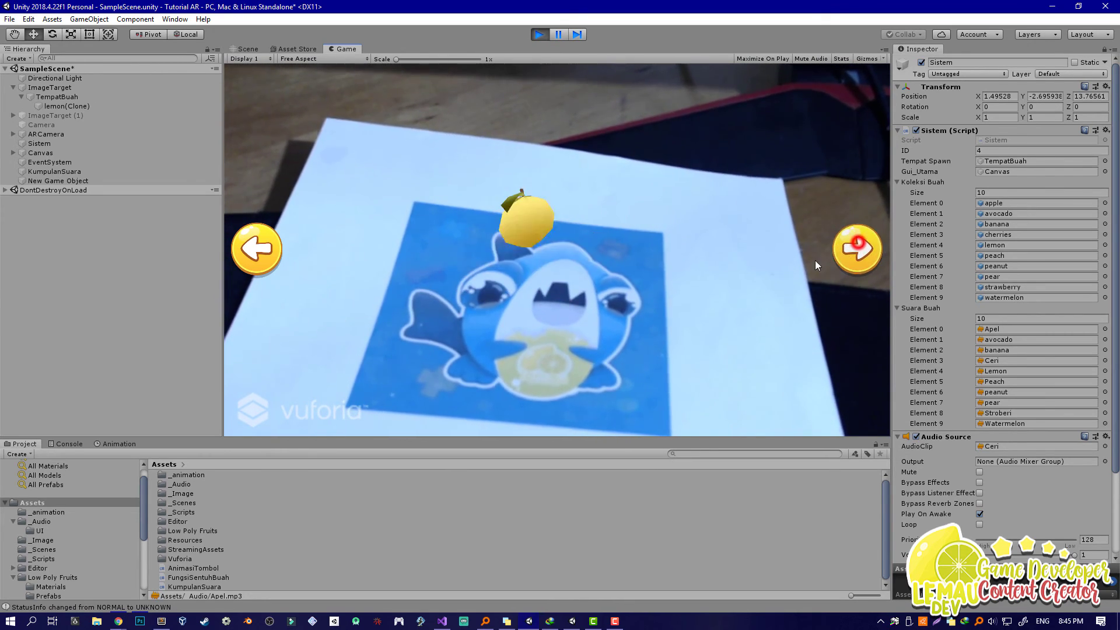
left_click(547, 262)
left_click(854, 250)
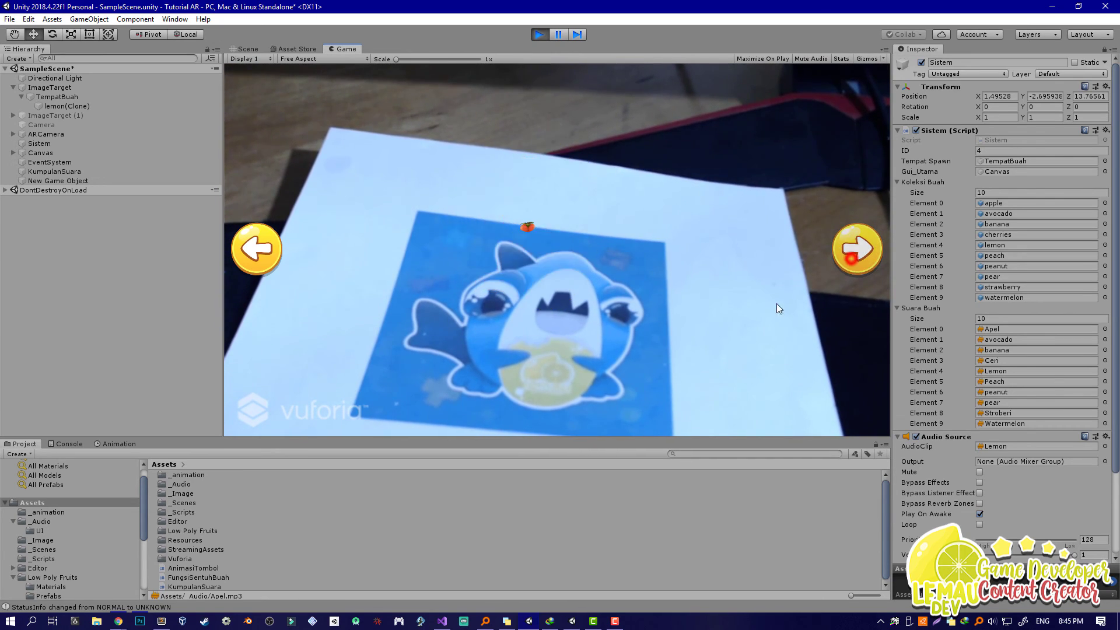
left_click(523, 288)
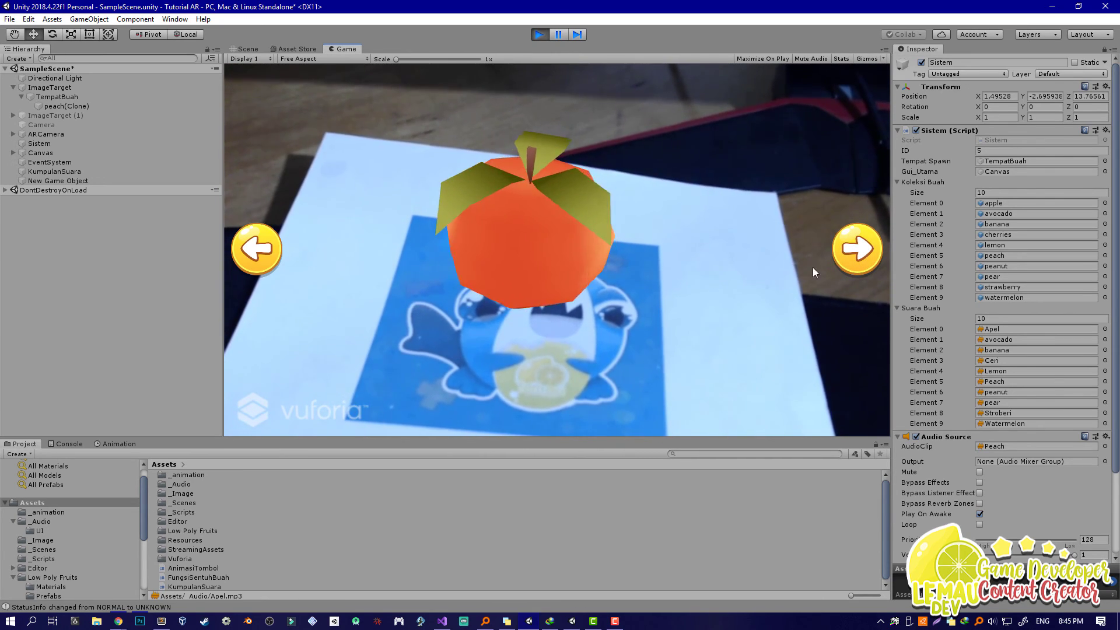
left_click(850, 251)
left_click(515, 278)
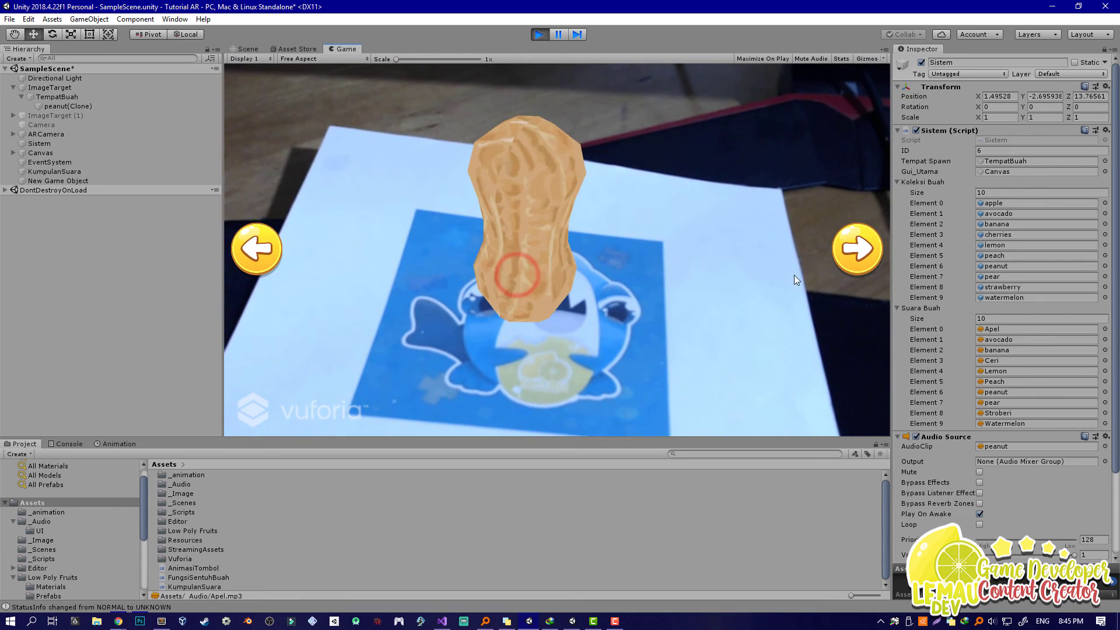
left_click(863, 255)
left_click(537, 290)
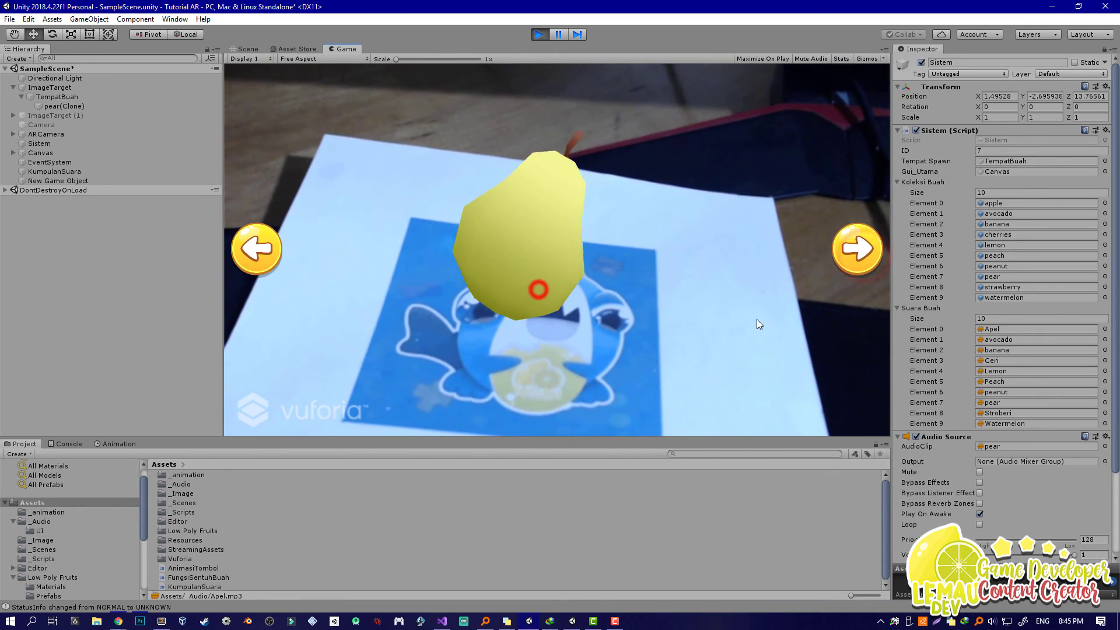
Test the voice clips of the strawberry, watermelon and apple by touching each one, and stop Play mode.
left_click(849, 253)
left_click(530, 272)
left_click(862, 248)
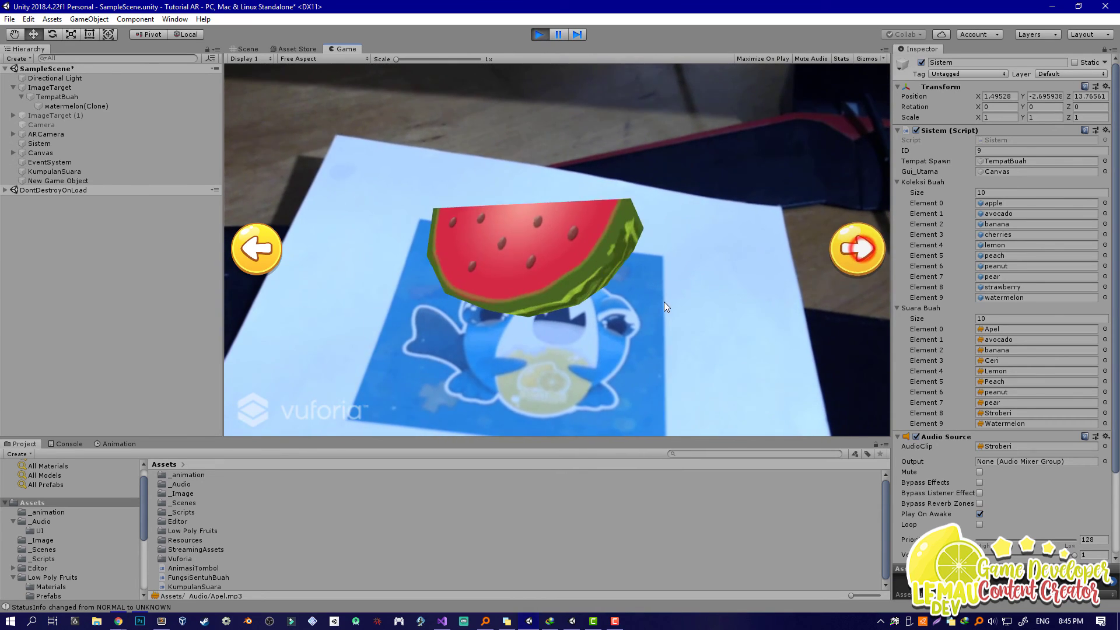
left_click(535, 292)
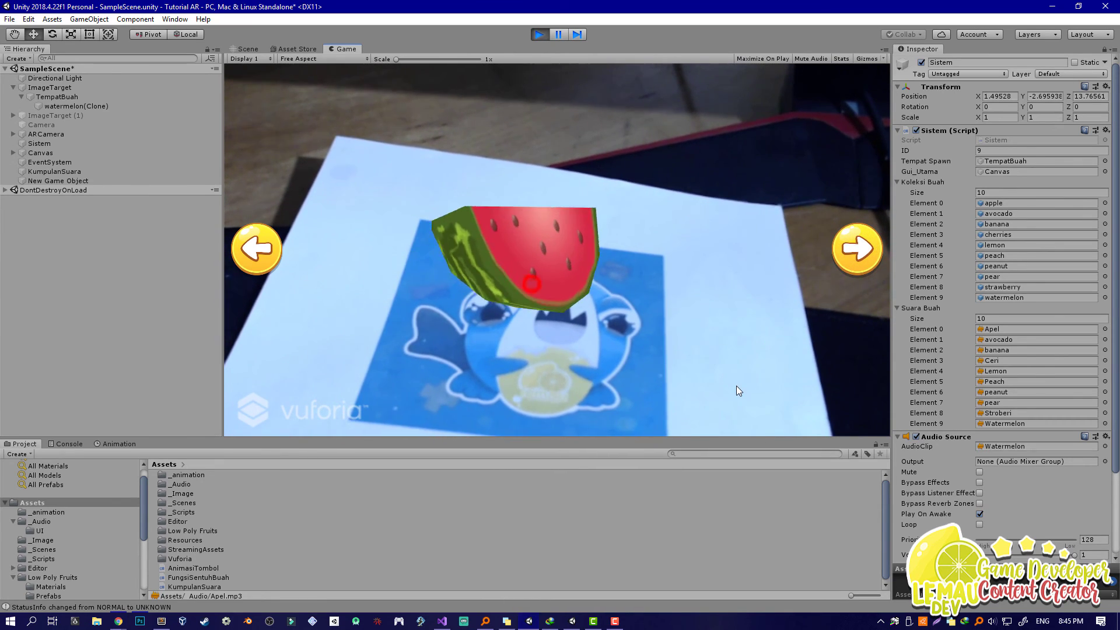
left_click(861, 257)
left_click(516, 259)
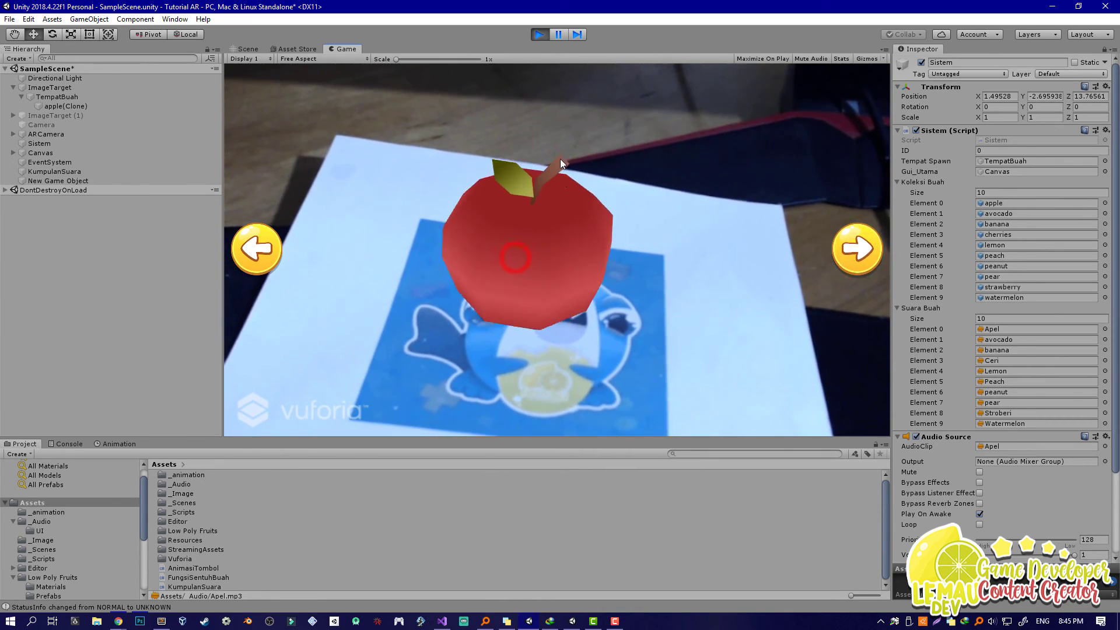
left_click(538, 38)
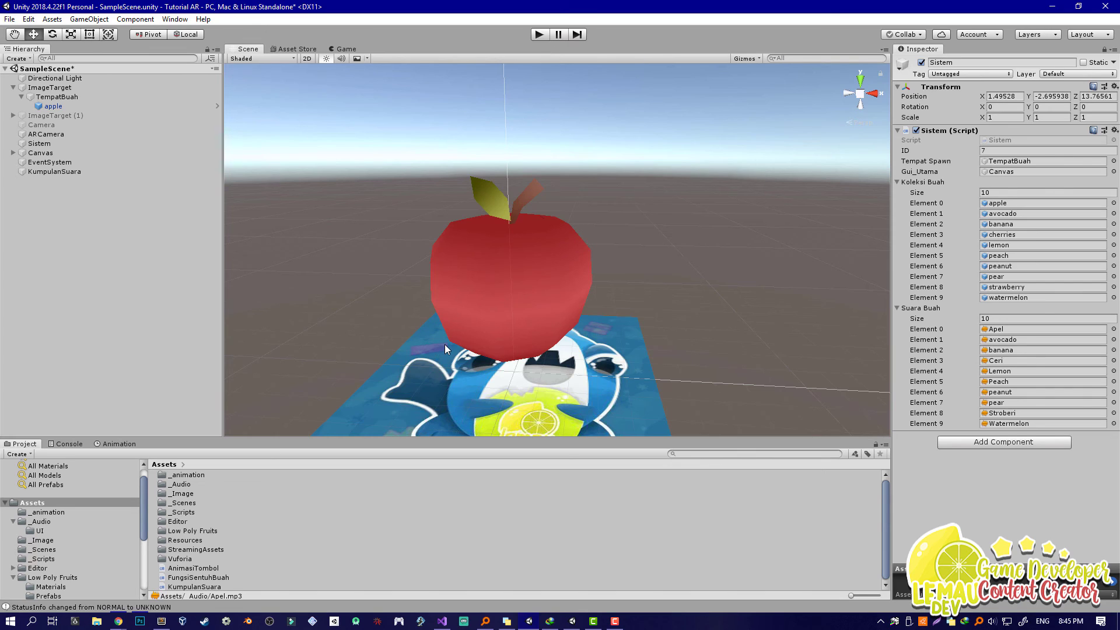
Run the scene again, touch the apple, and advance through avocado and banana to cherries to check the fruit switching.
scroll(445, 344, "down", 4)
right_click_drag(475, 313, 472, 340)
left_click(538, 35)
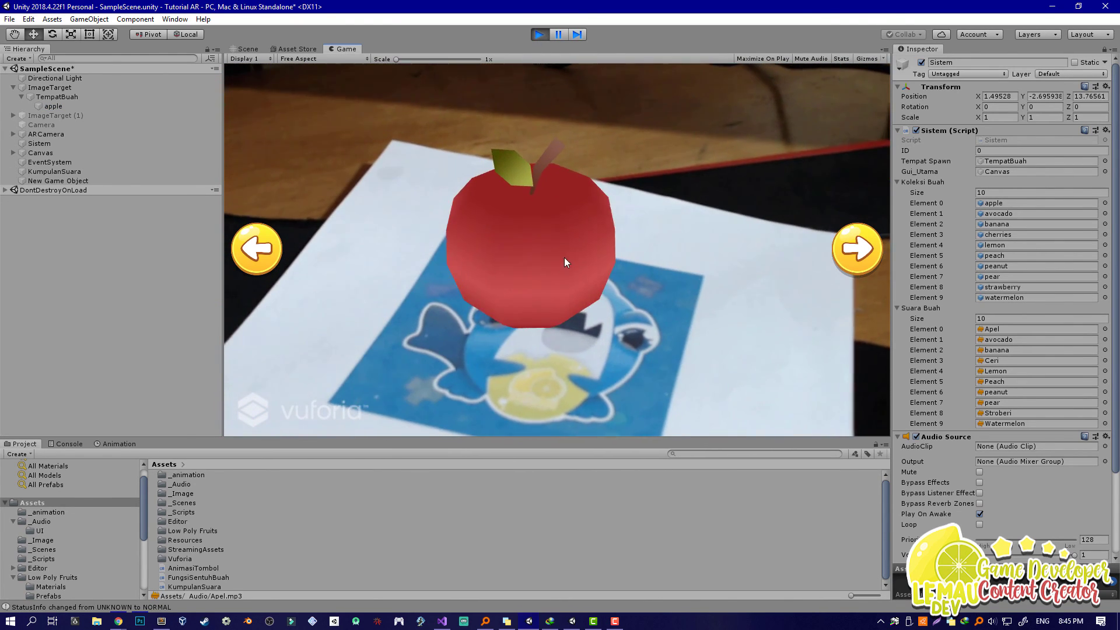
left_click(534, 264)
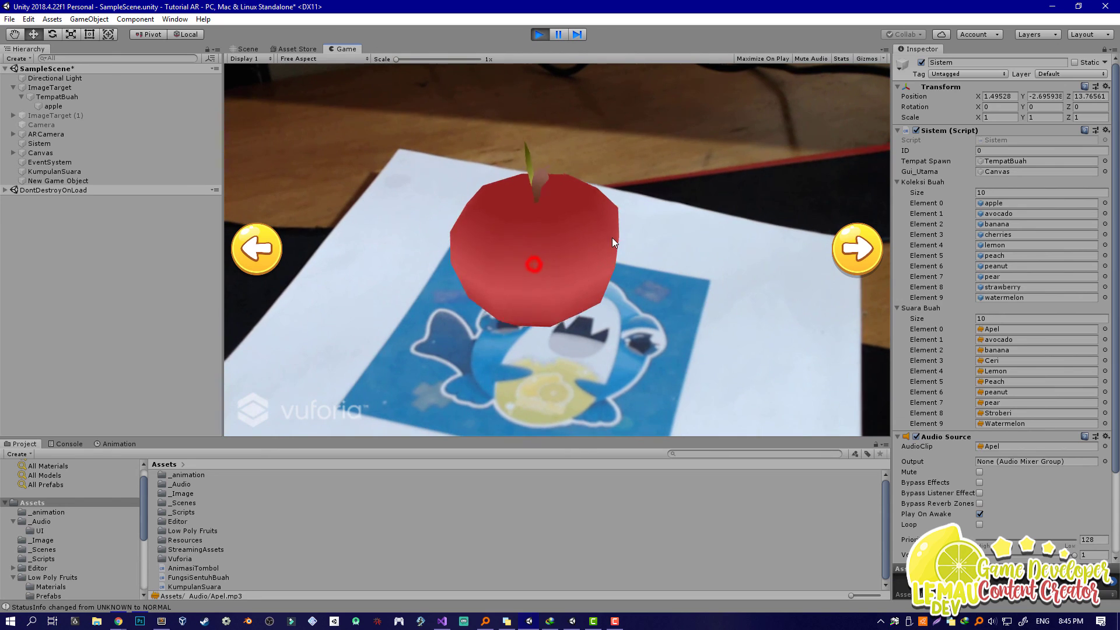
left_click(855, 253)
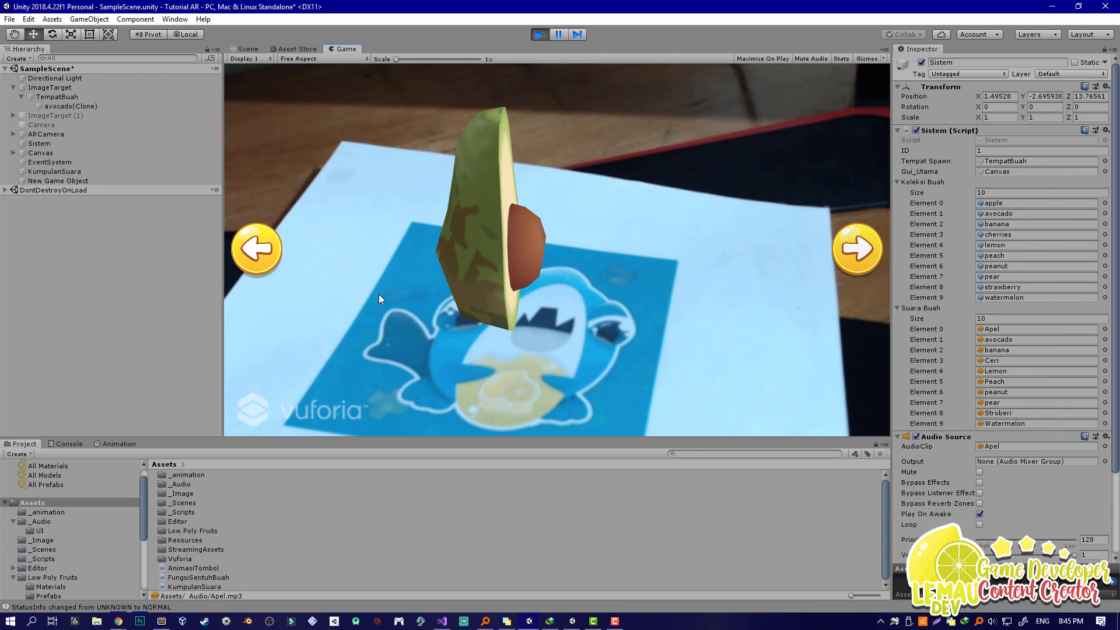
left_click(858, 250)
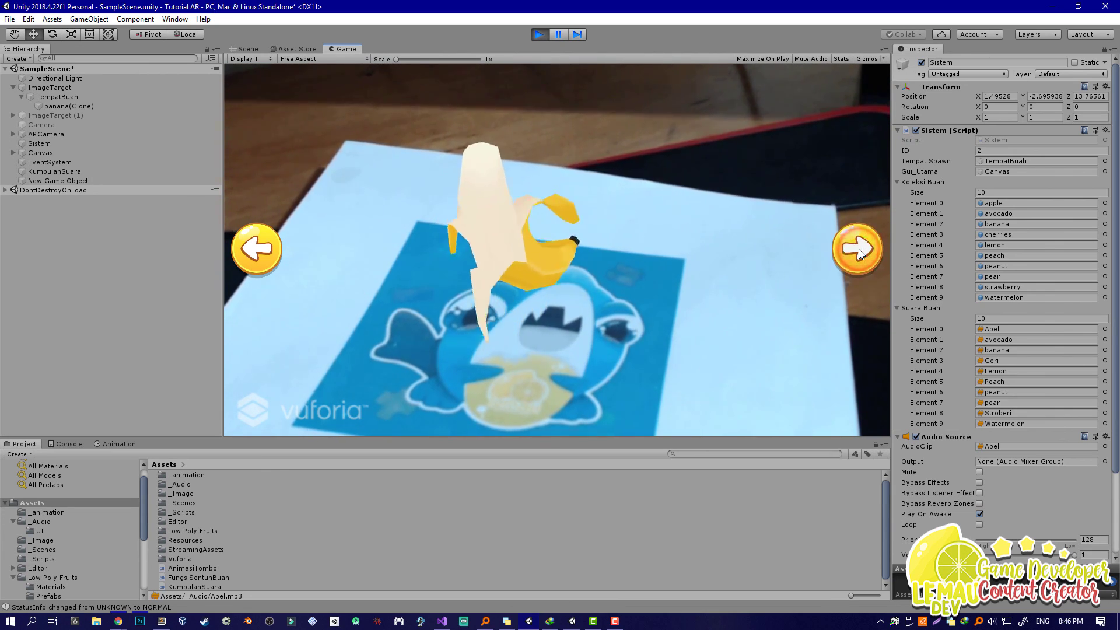
left_click(859, 250)
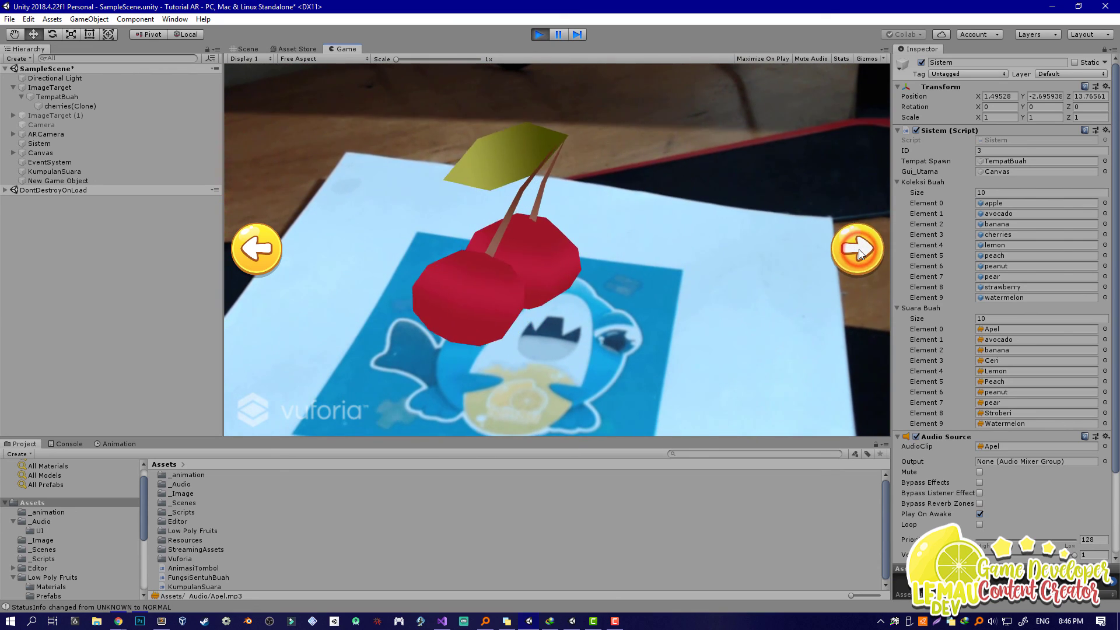